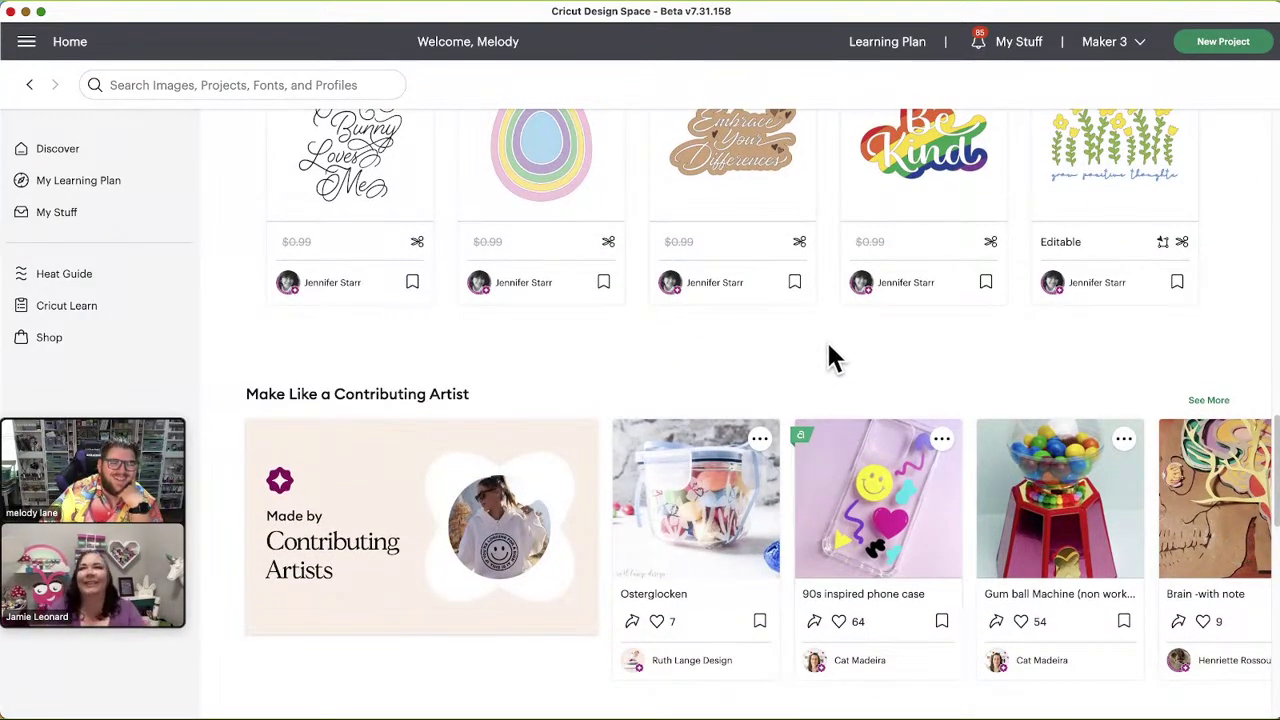
Open the details of the Gum ball Machine (non working) gift box project in the Make Like a Contributing Artist section
scroll(832, 355, down, 1)
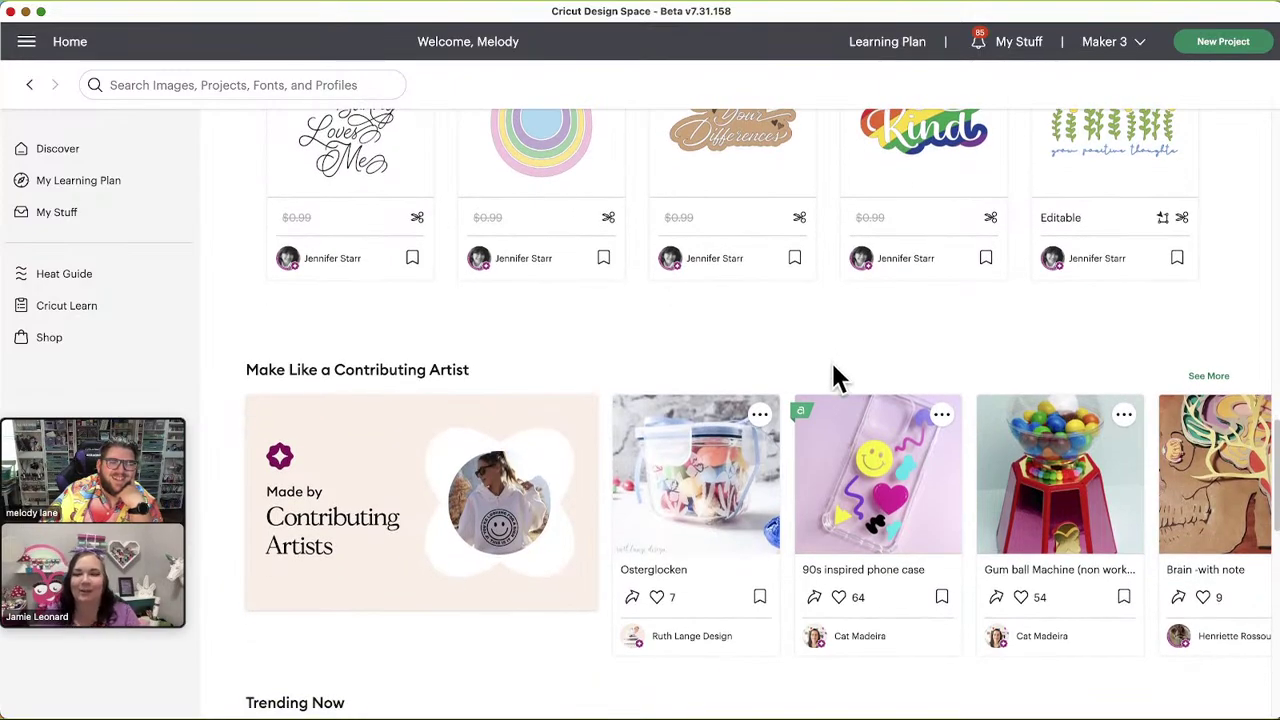
scroll(836, 375, down, 2)
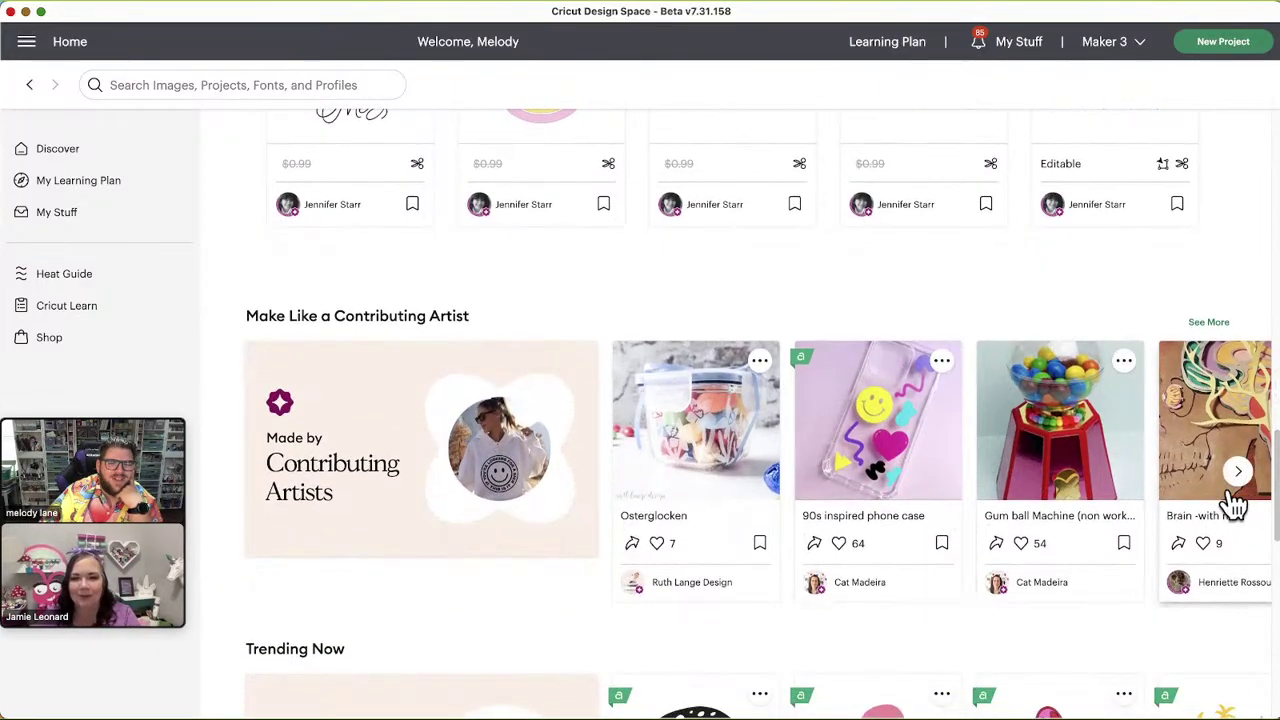
scroll(1140, 614, down, 1)
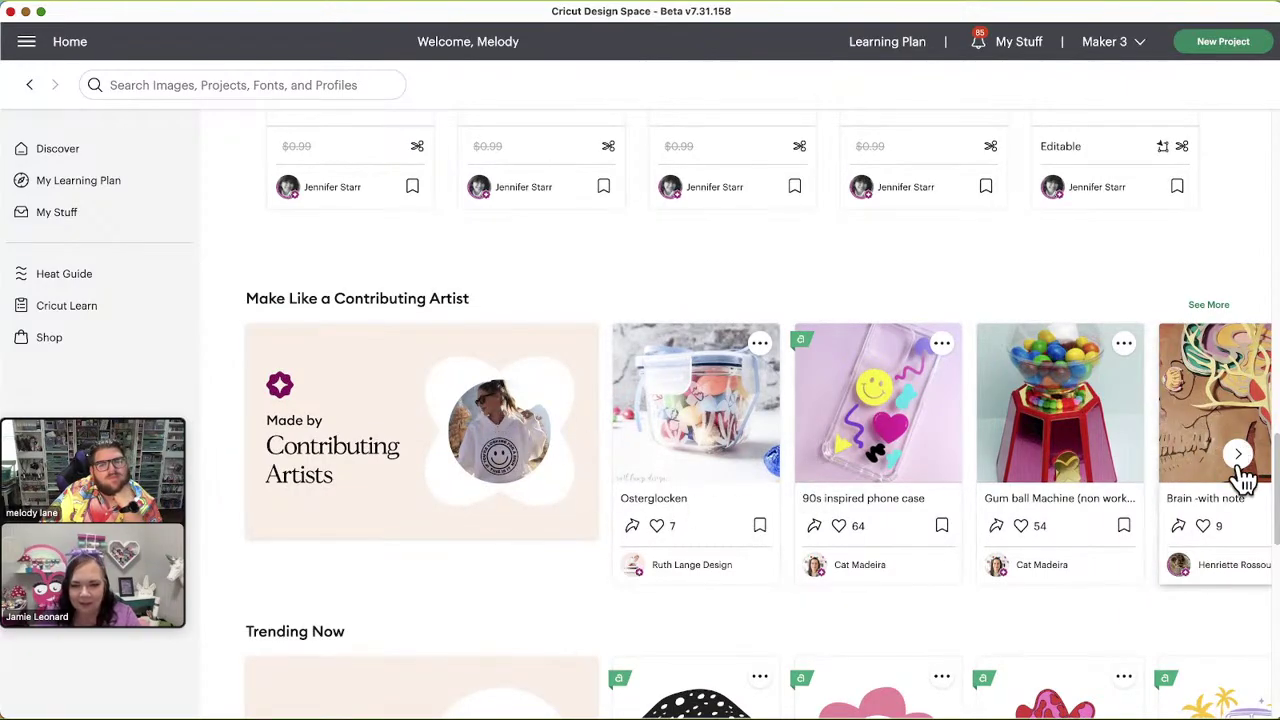
scroll(1121, 504, down, 1)
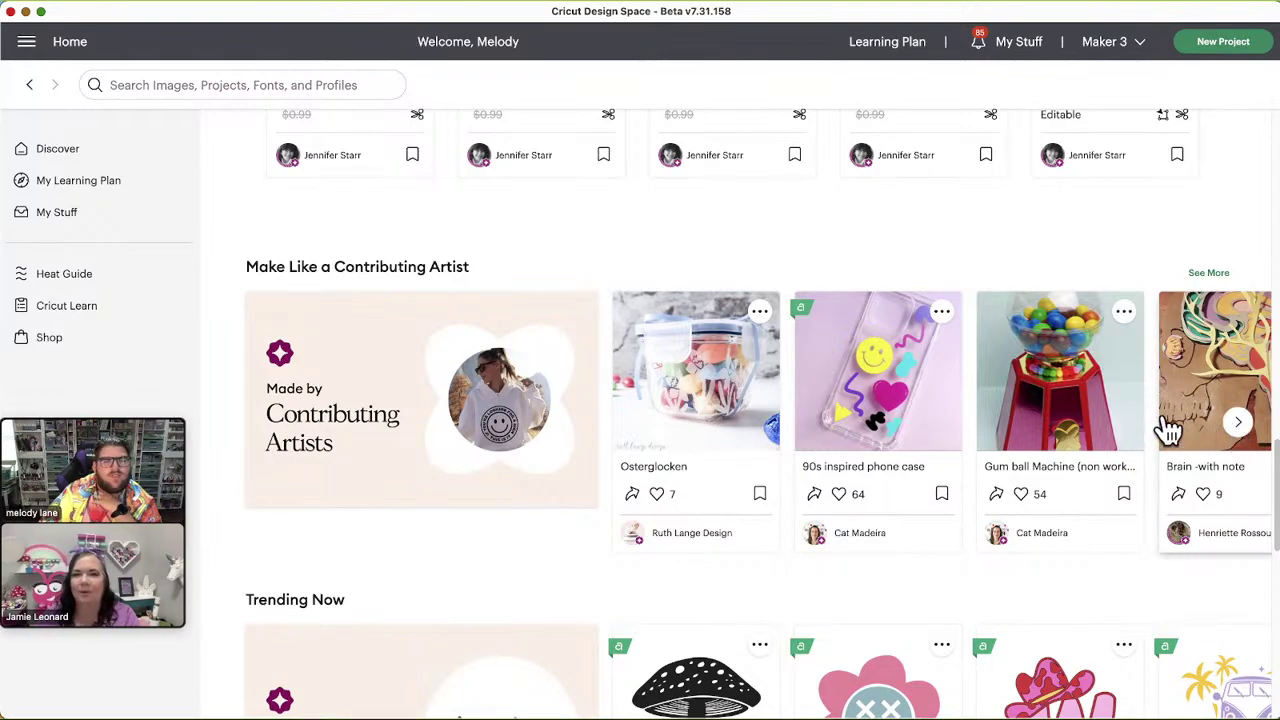
click(1063, 372)
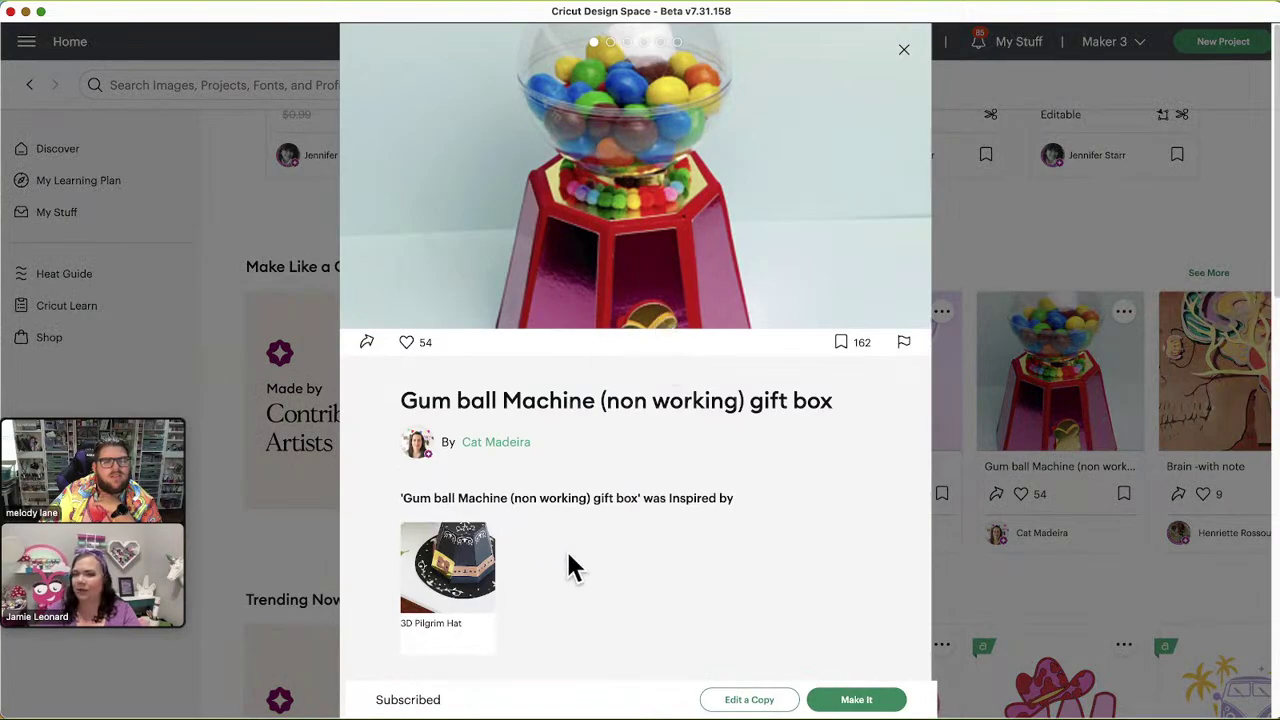
scroll(640, 286, down, 1)
scroll(700, 270, up, 1)
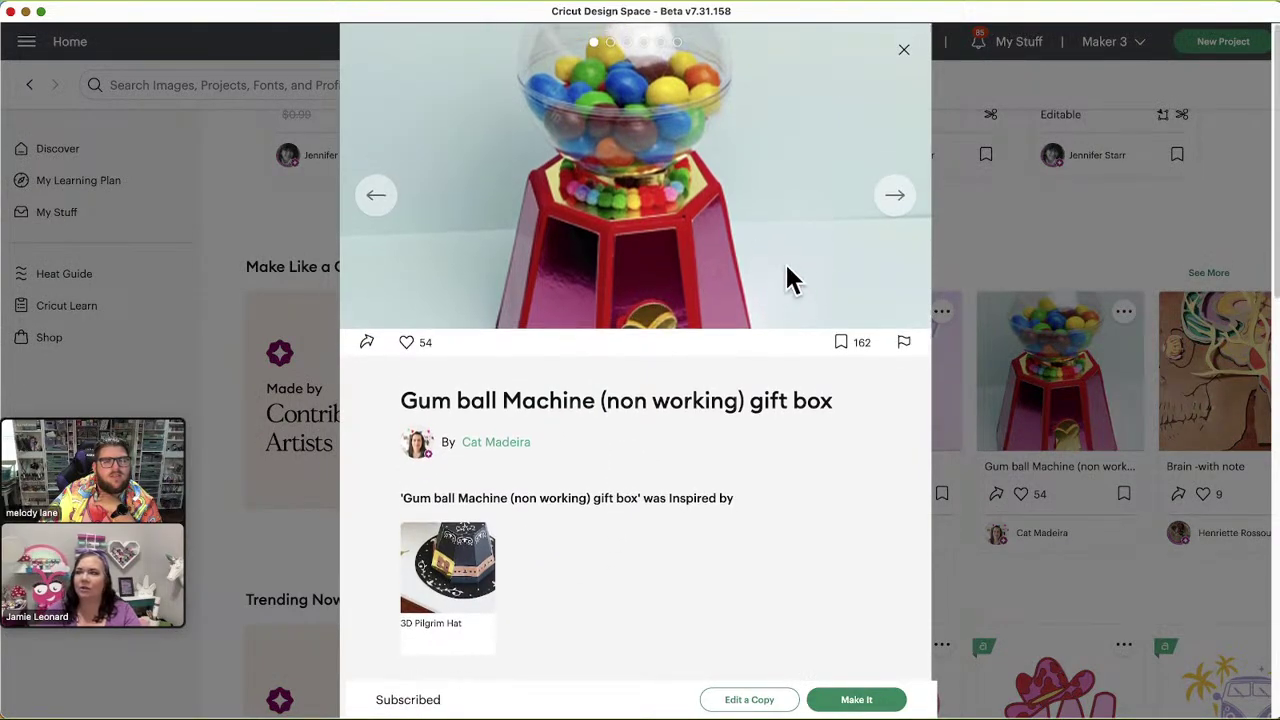
Look through all the Gum ball Machine project's pictures up to the cut-piece layout, and close the project details
click(894, 197)
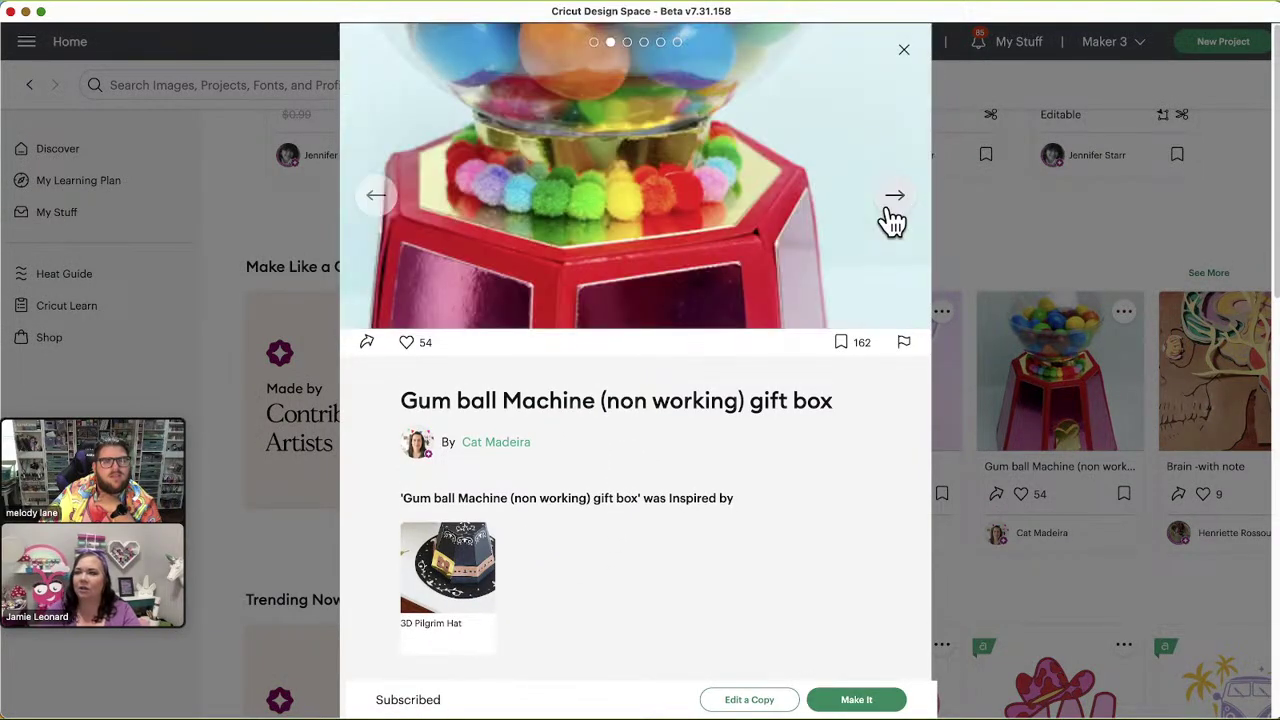
click(893, 210)
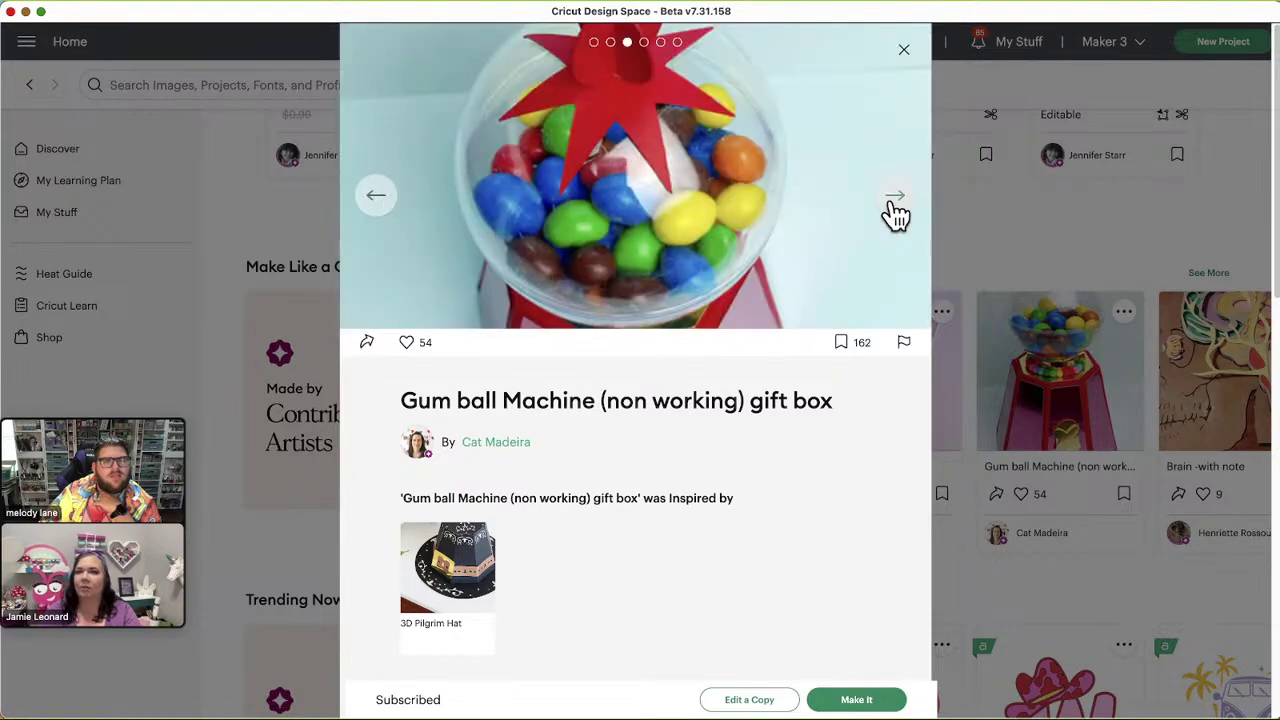
click(895, 210)
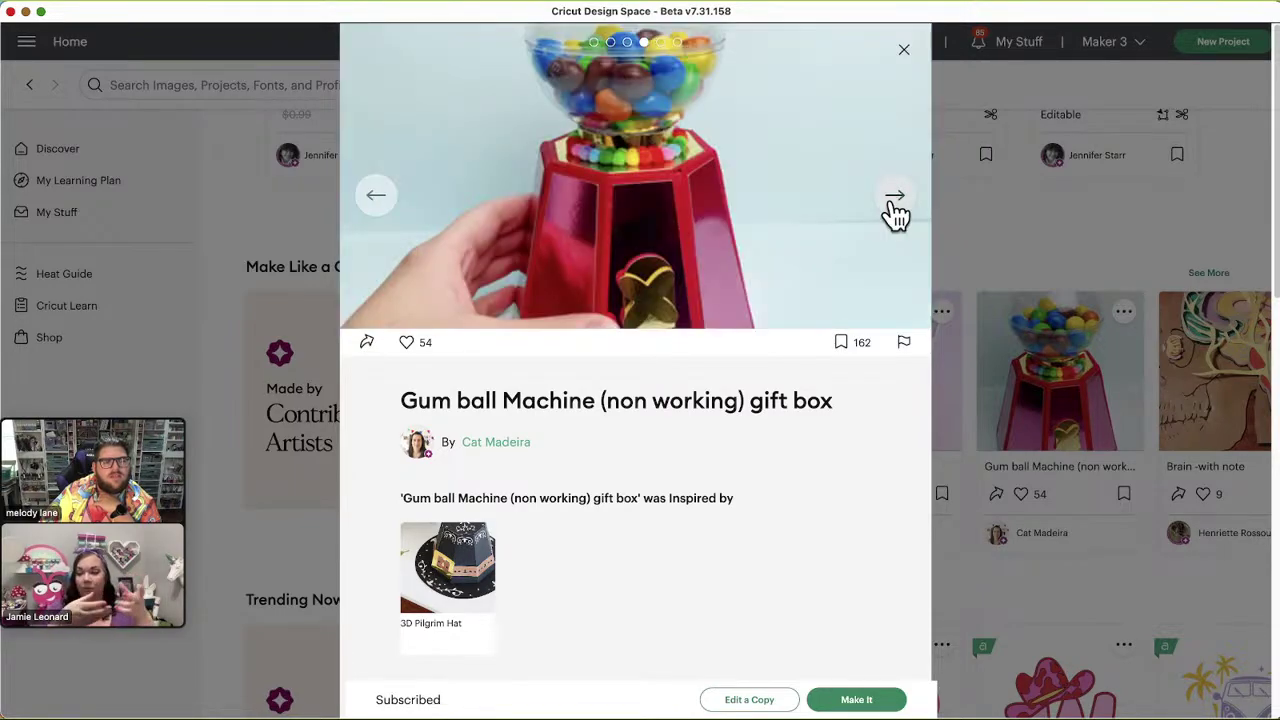
click(895, 212)
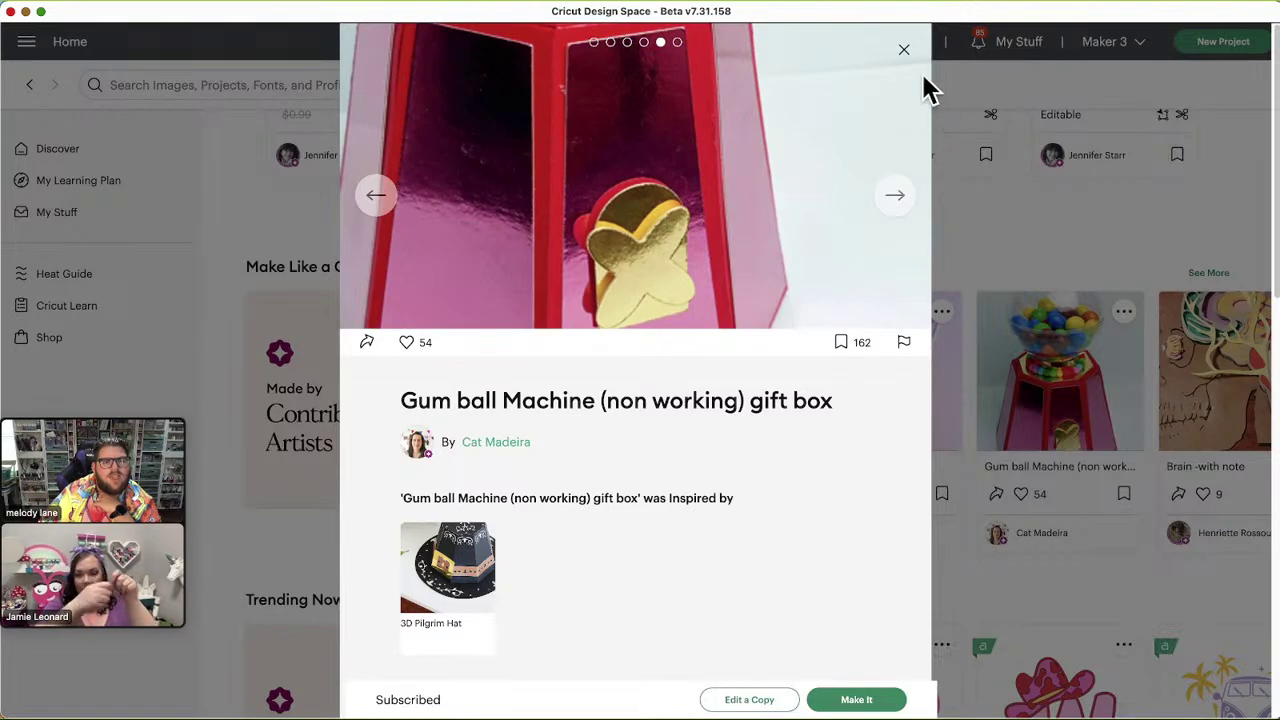
click(905, 200)
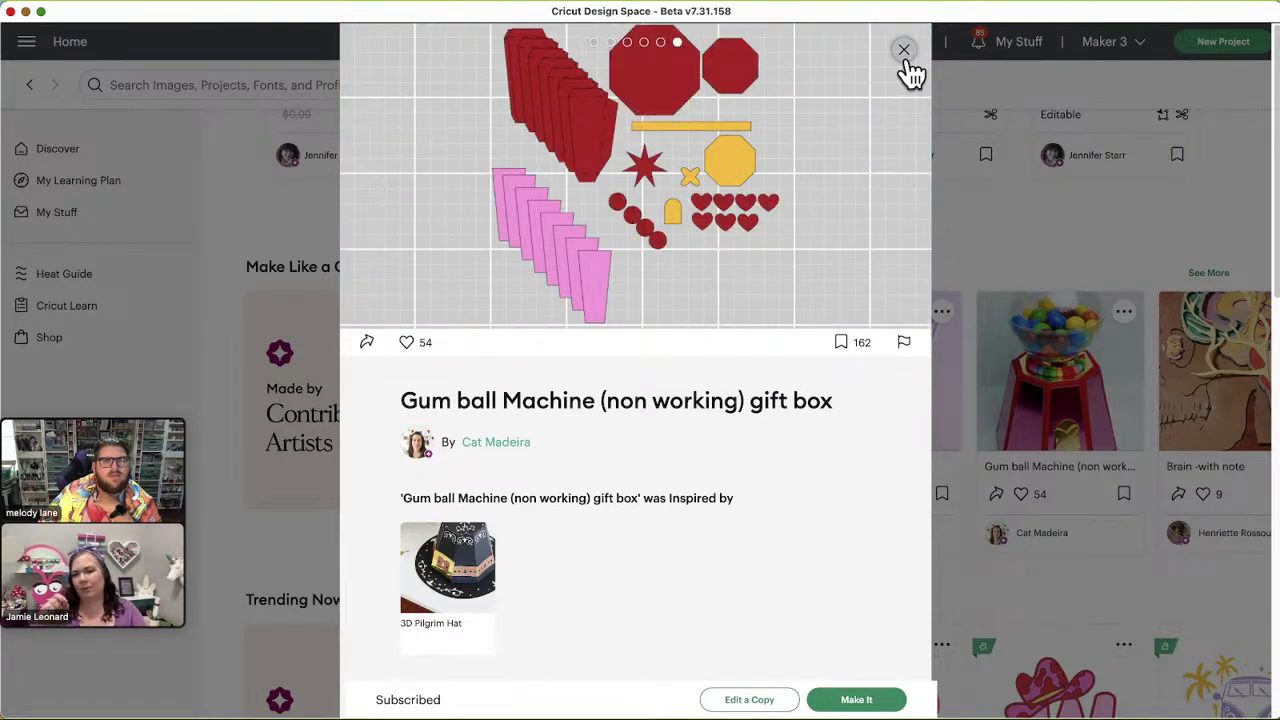
click(904, 52)
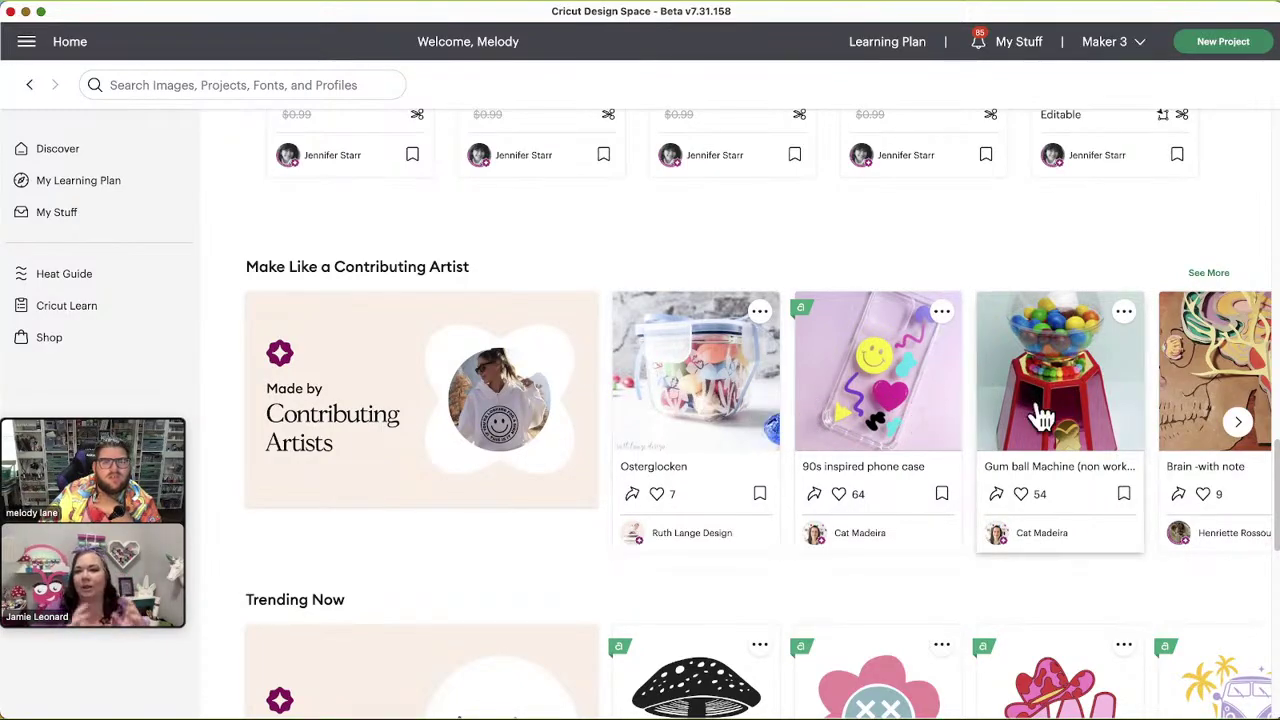
Browse the remaining projects in the Make Like a Contributing Artist row through to its end
click(1237, 422)
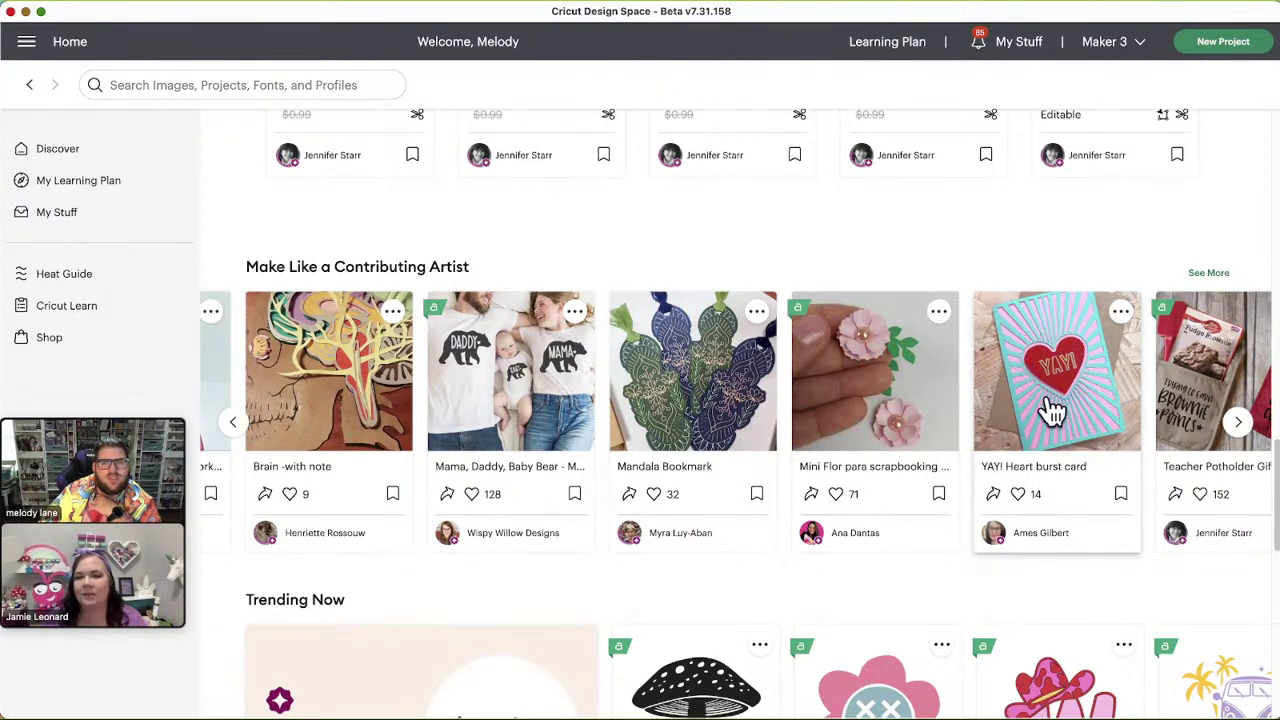
click(1243, 428)
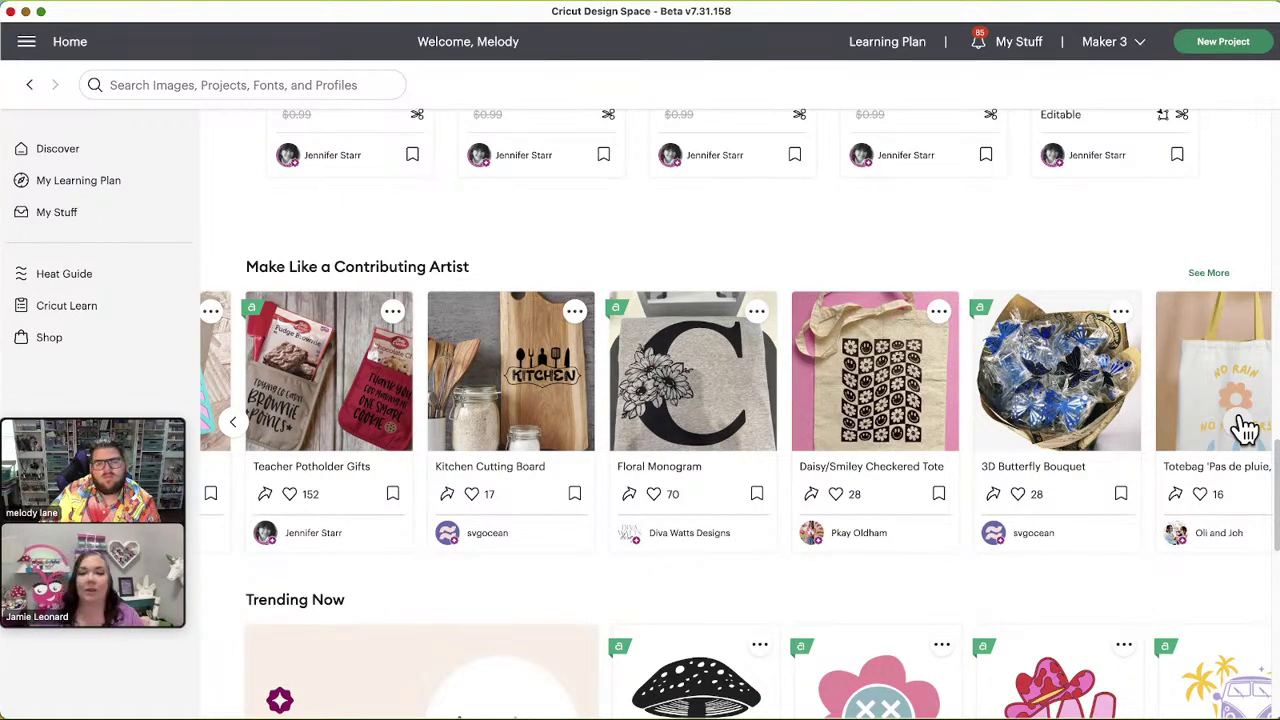
click(1243, 428)
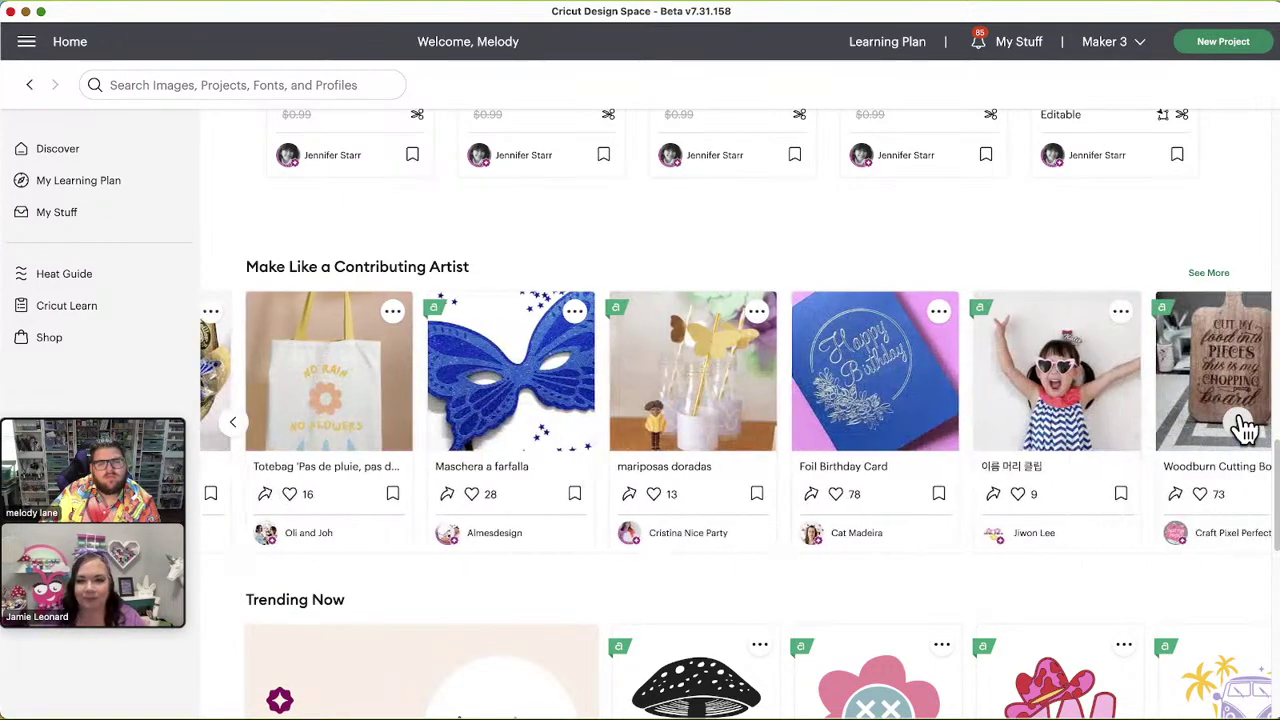
click(1243, 428)
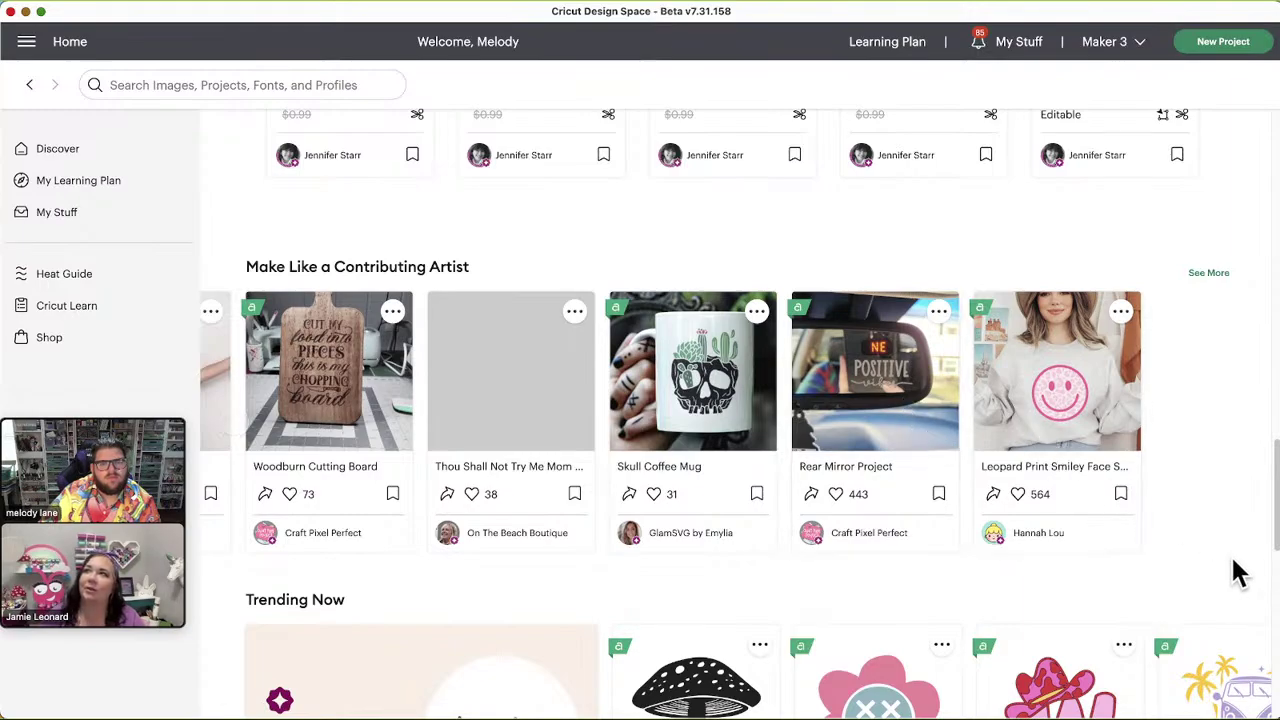
Examine the Trending Now images of the Weekly Trend Report through to the end of the row
scroll(1238, 572, down, 1)
scroll(1238, 572, down, 2)
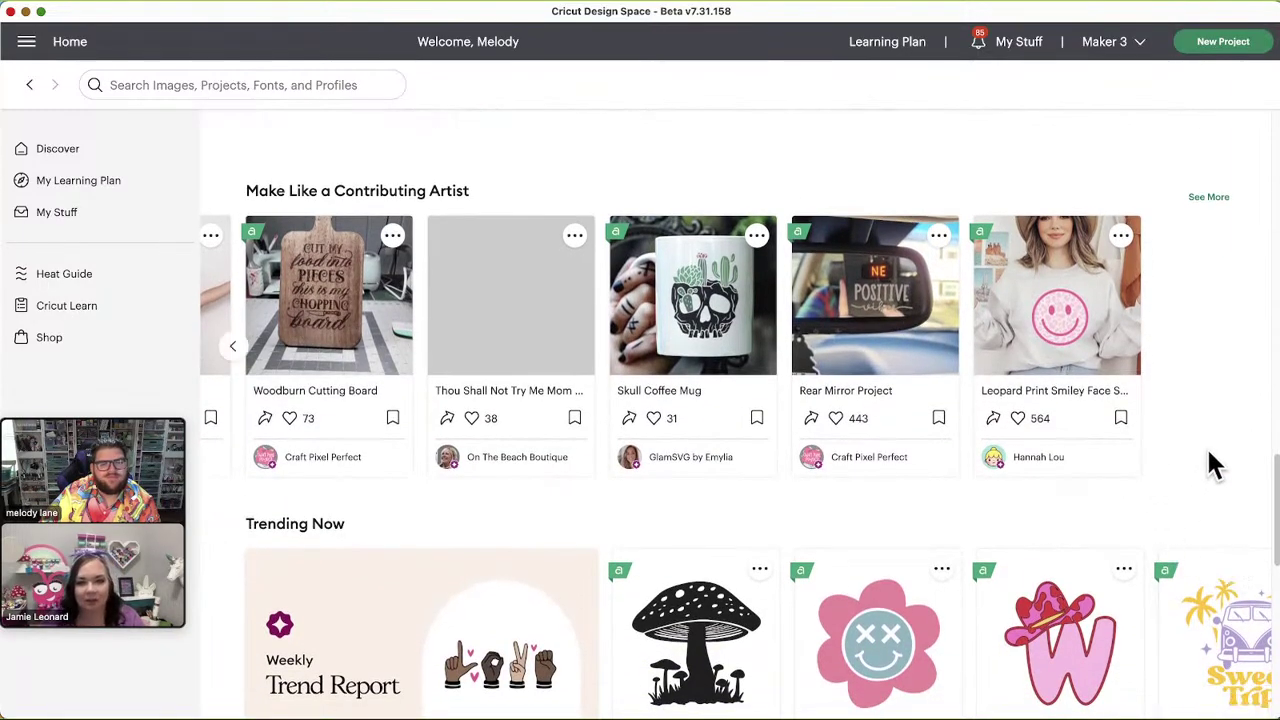
scroll(1205, 492, down, 2)
scroll(1205, 492, up, 1)
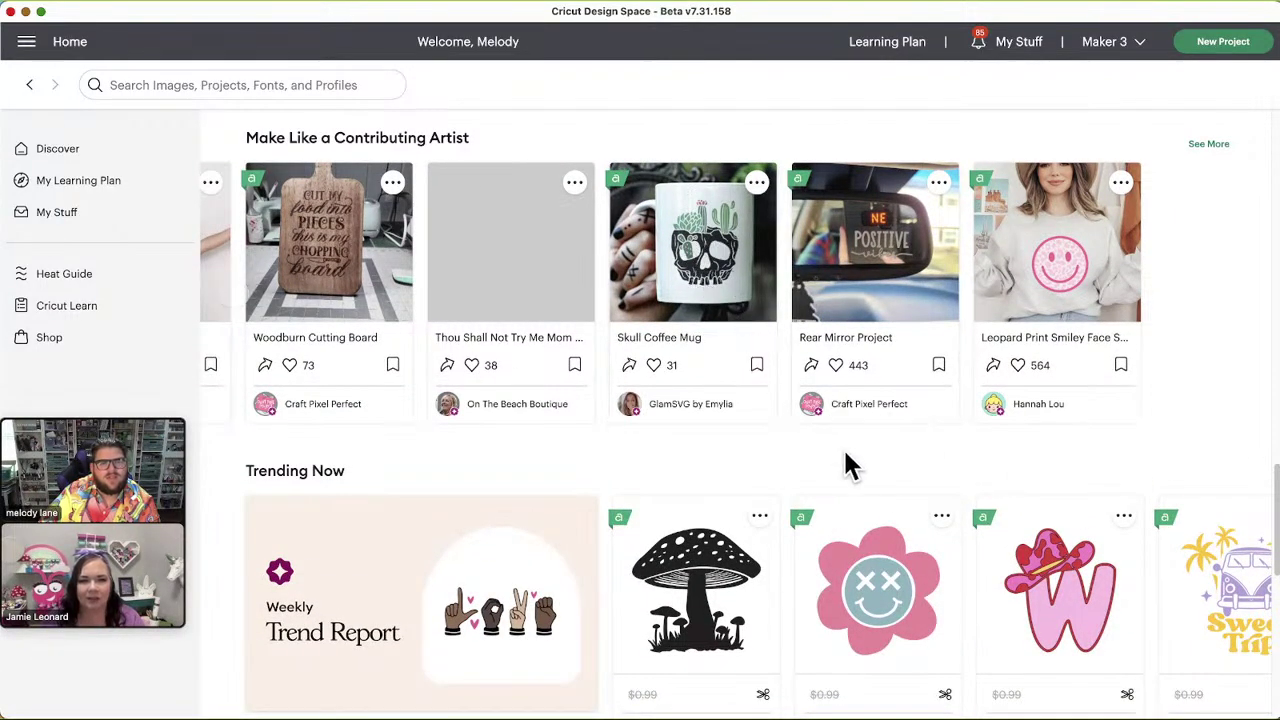
scroll(850, 463, down, 1)
scroll(851, 463, down, 2)
scroll(700, 515, down, 1)
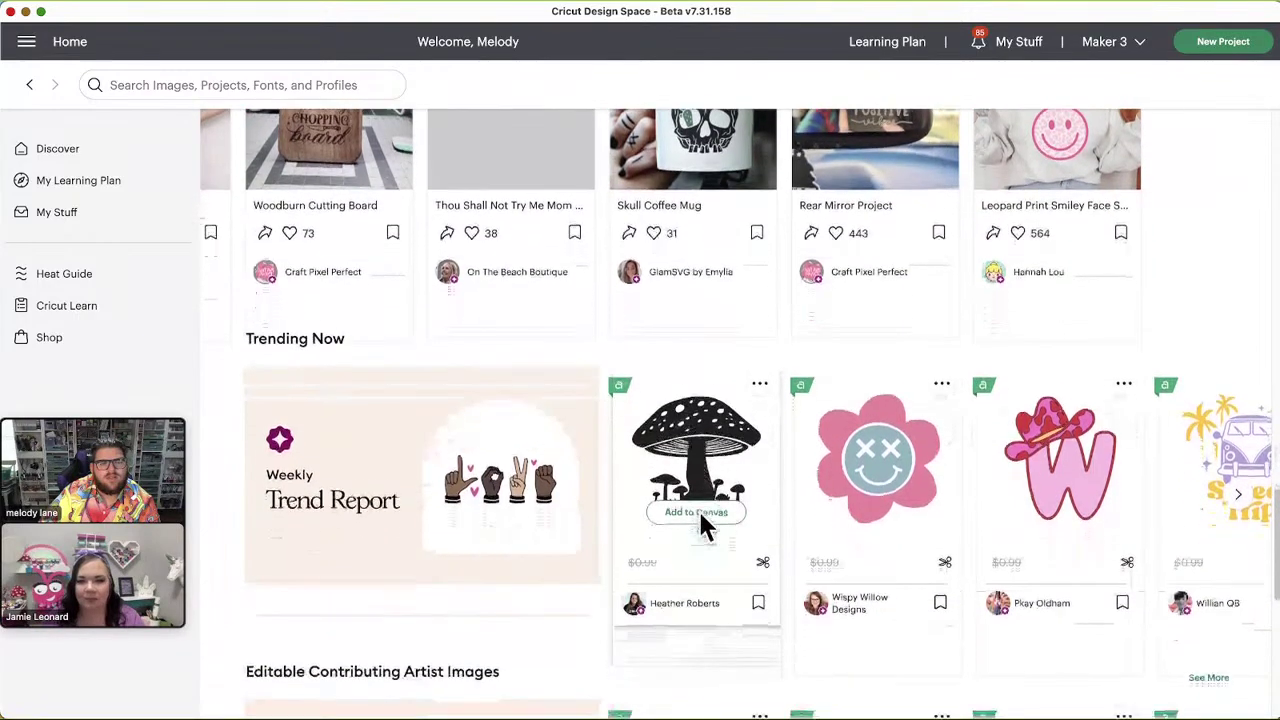
scroll(682, 456, down, 1)
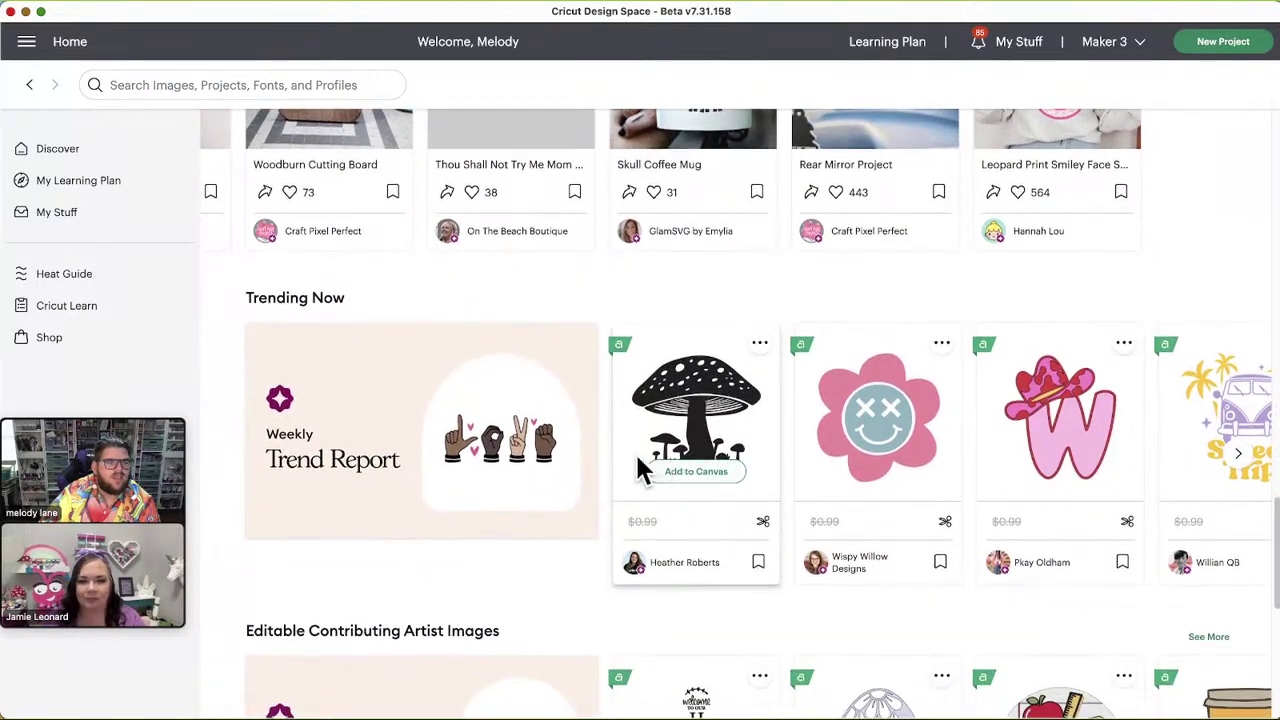
click(1238, 462)
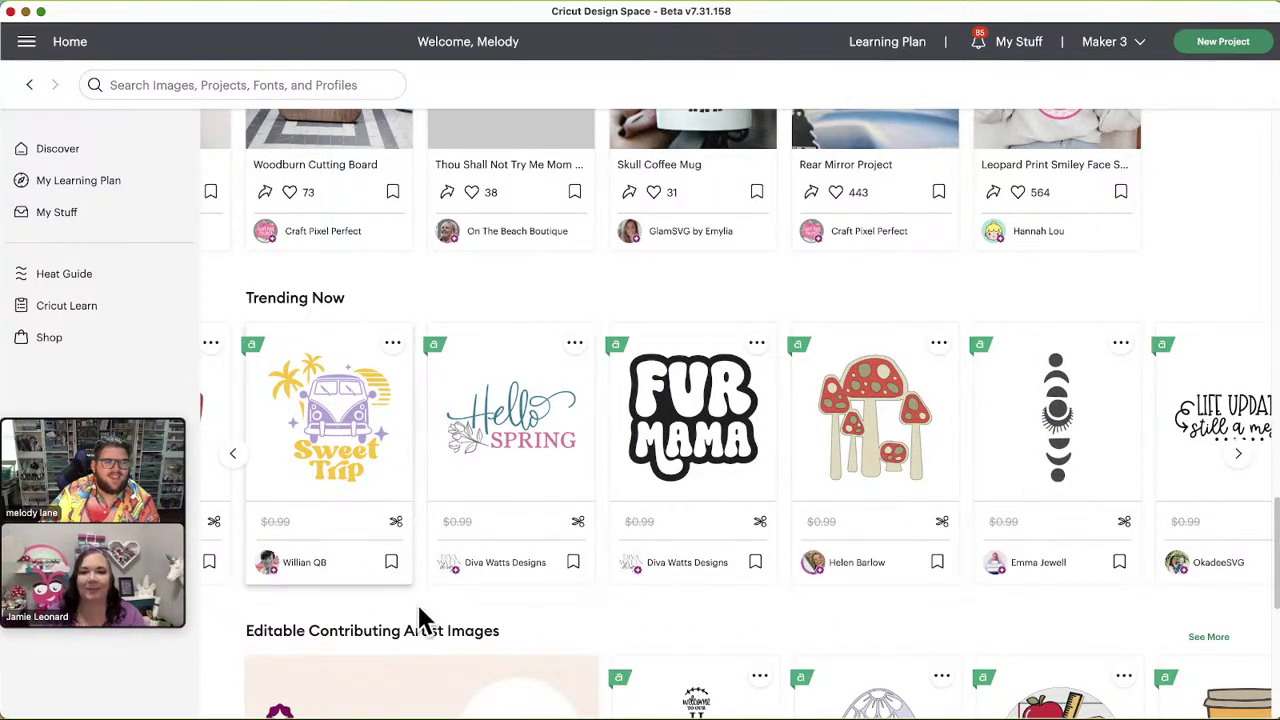
mouse_move(333, 400)
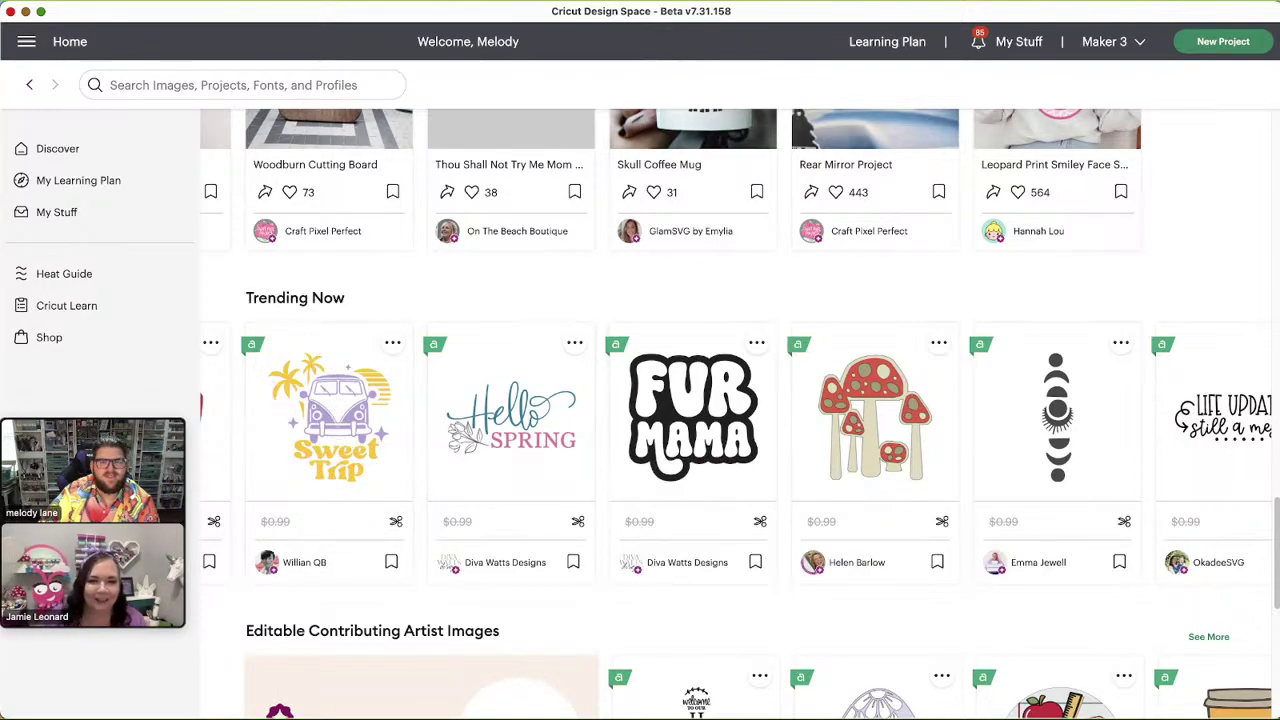
click(1241, 478)
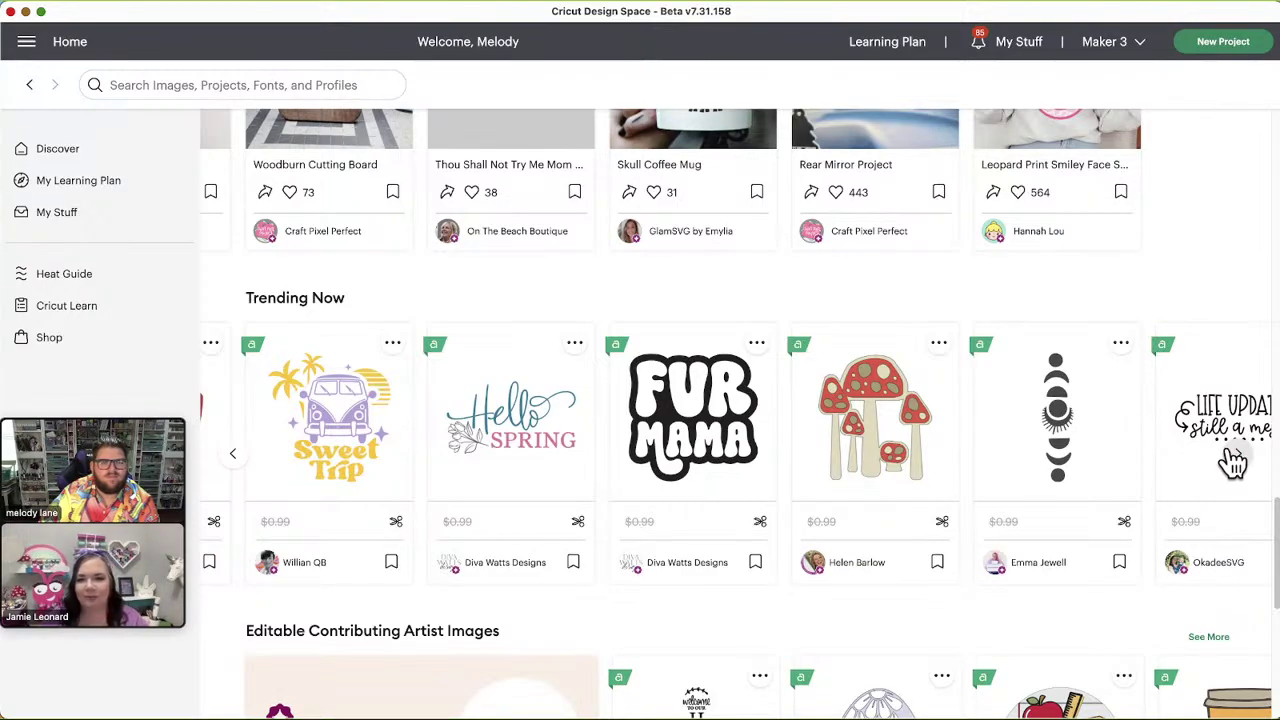
click(1240, 460)
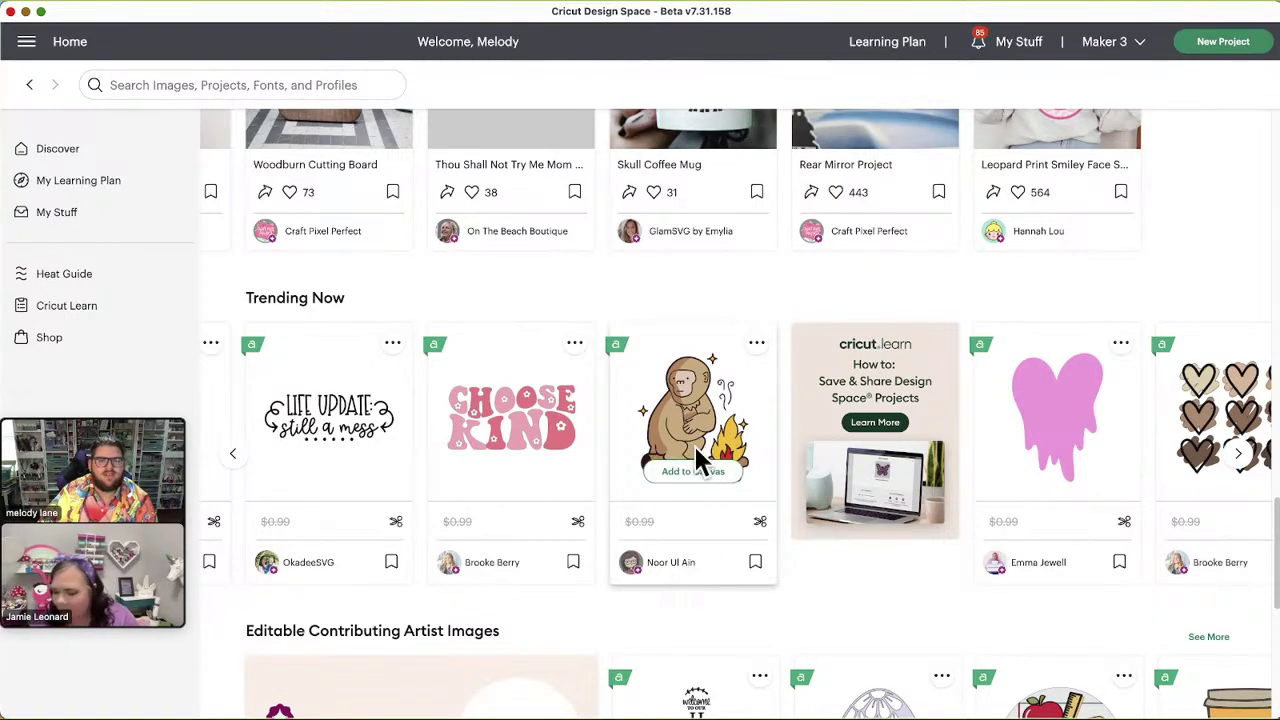
click(1238, 458)
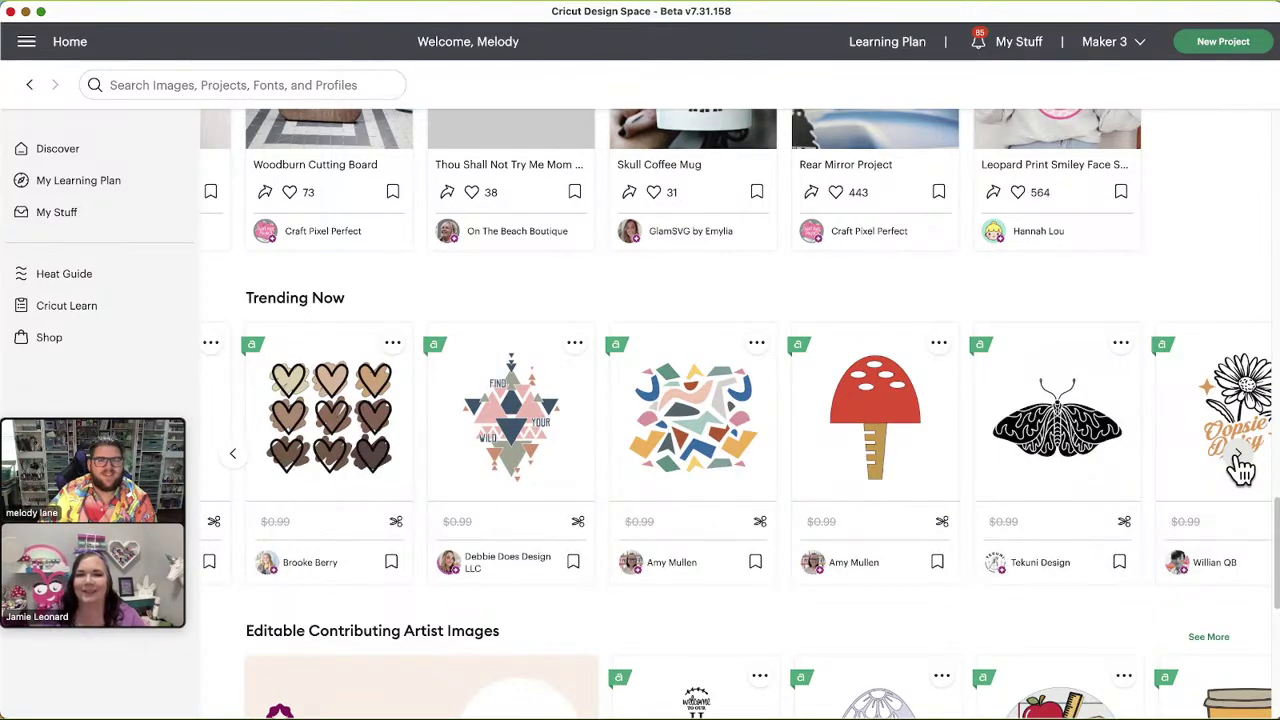
click(1238, 466)
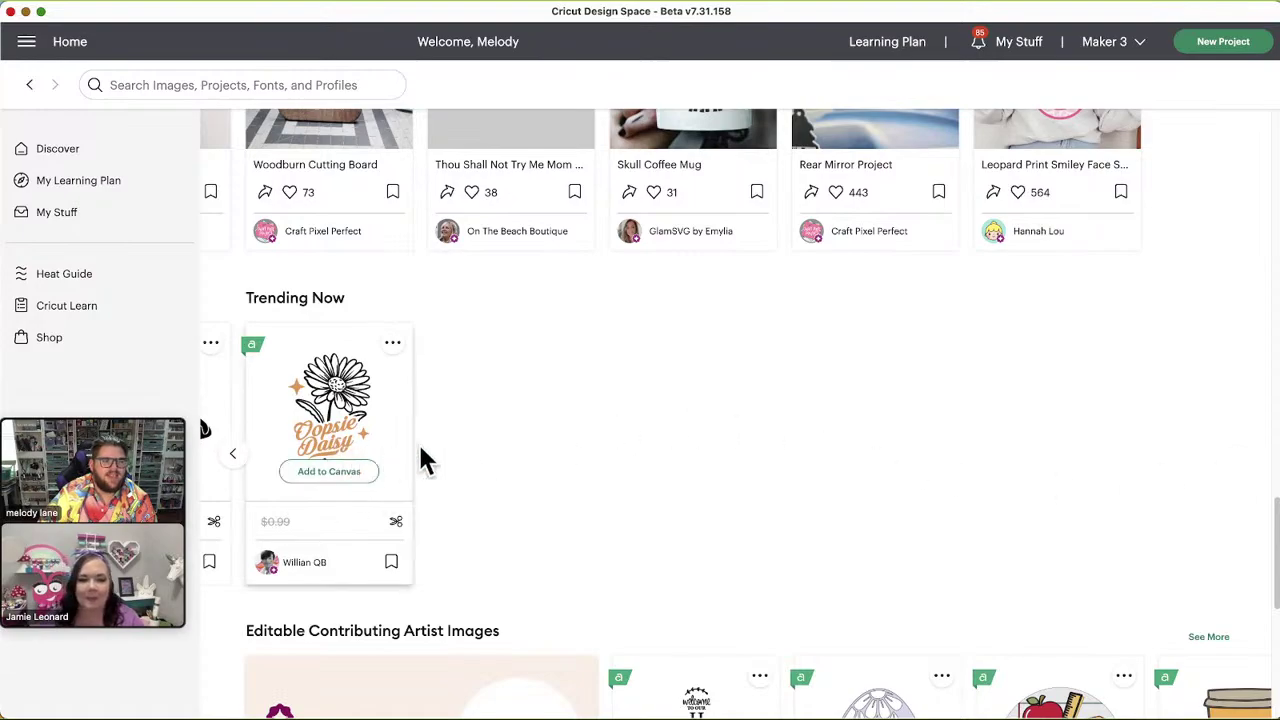
Examine the customizable designs in the Editable Contributing Artist Images row through to its end
scroll(590, 449, down, 5)
scroll(588, 449, down, 2)
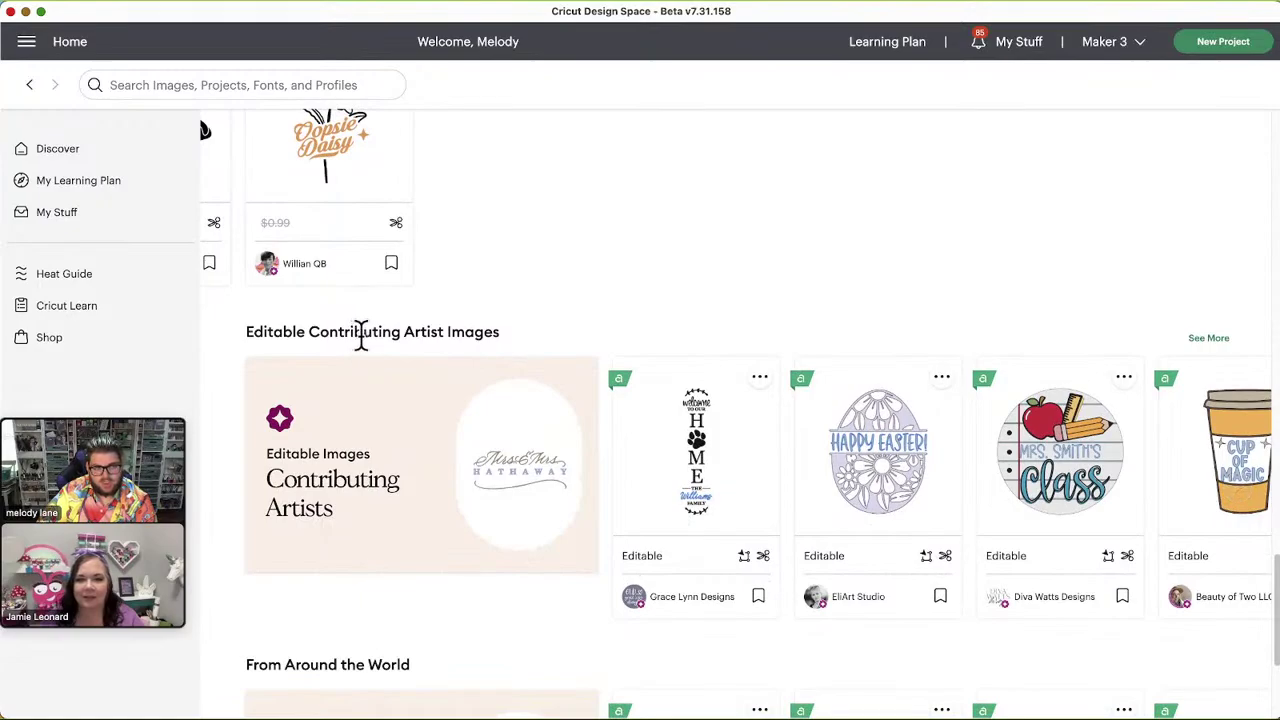
click(1241, 491)
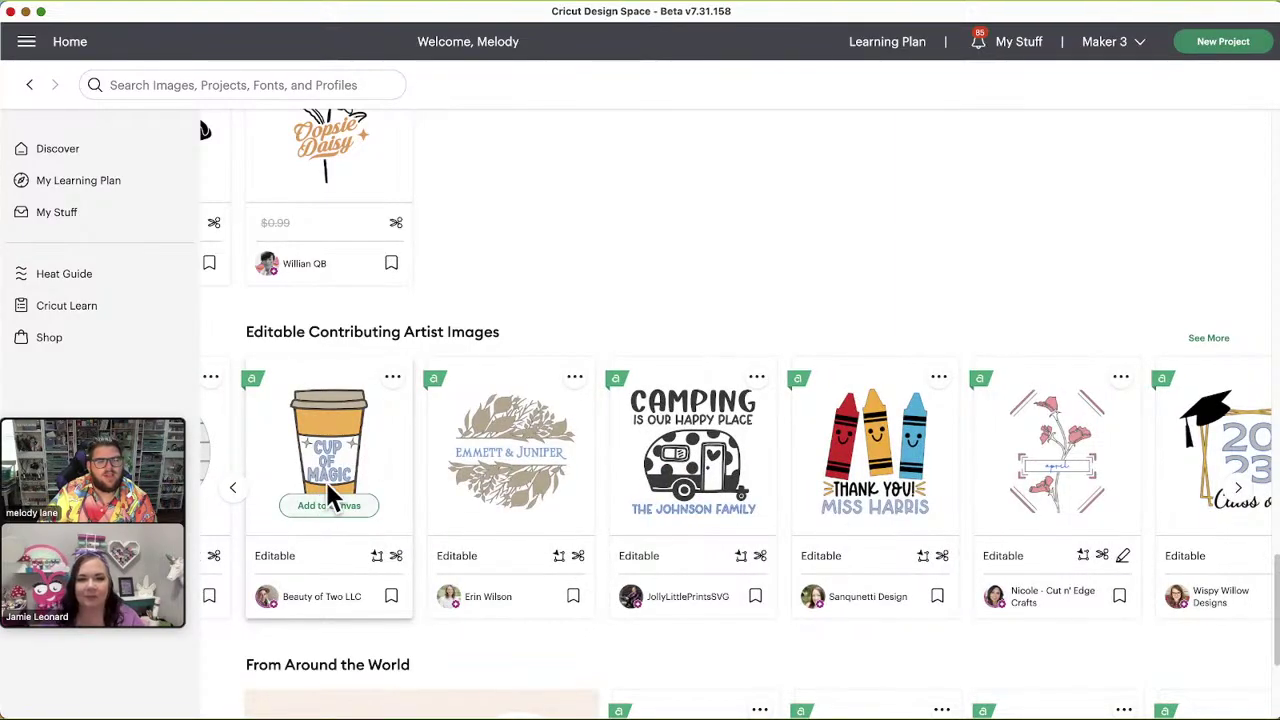
click(1246, 496)
click(1246, 496)
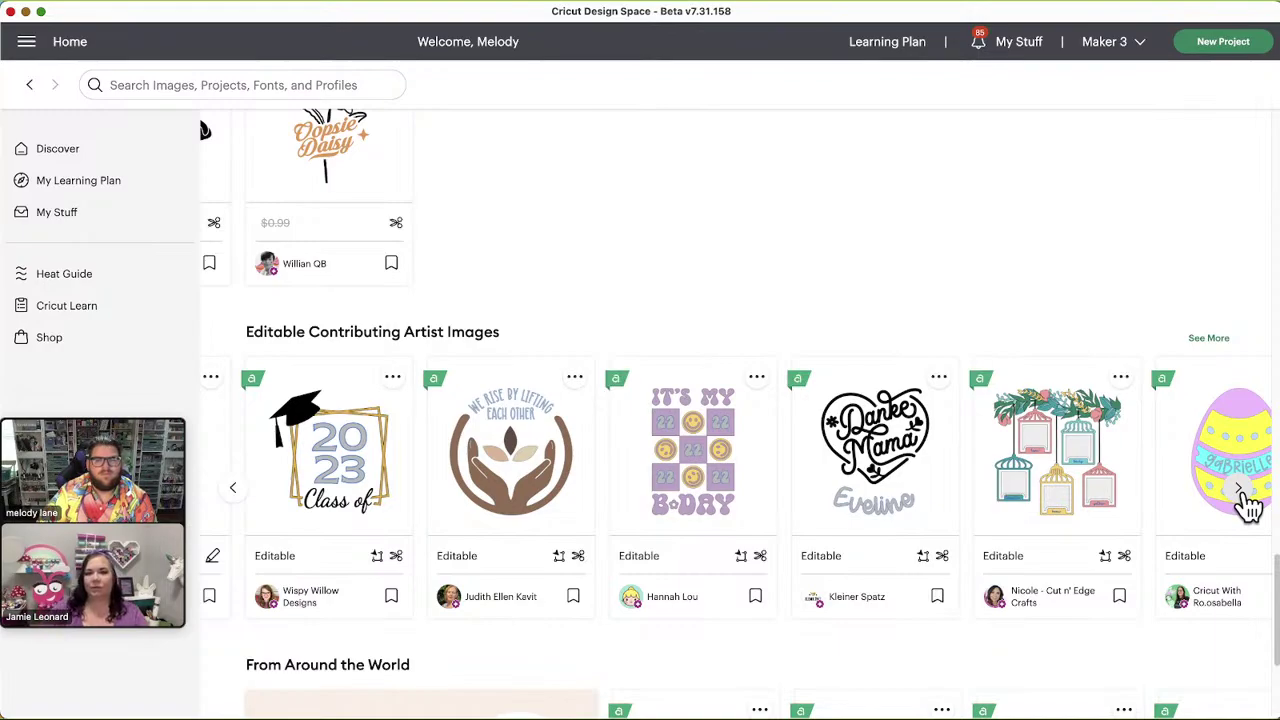
click(1240, 492)
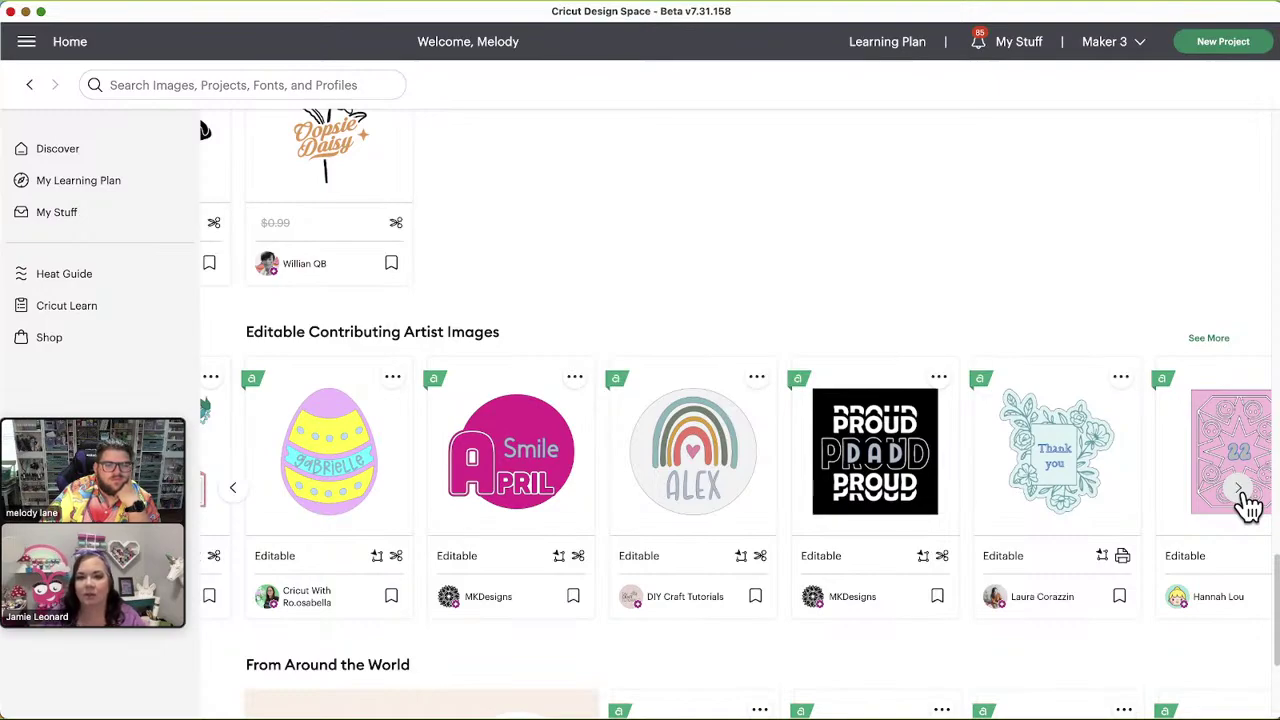
click(1240, 492)
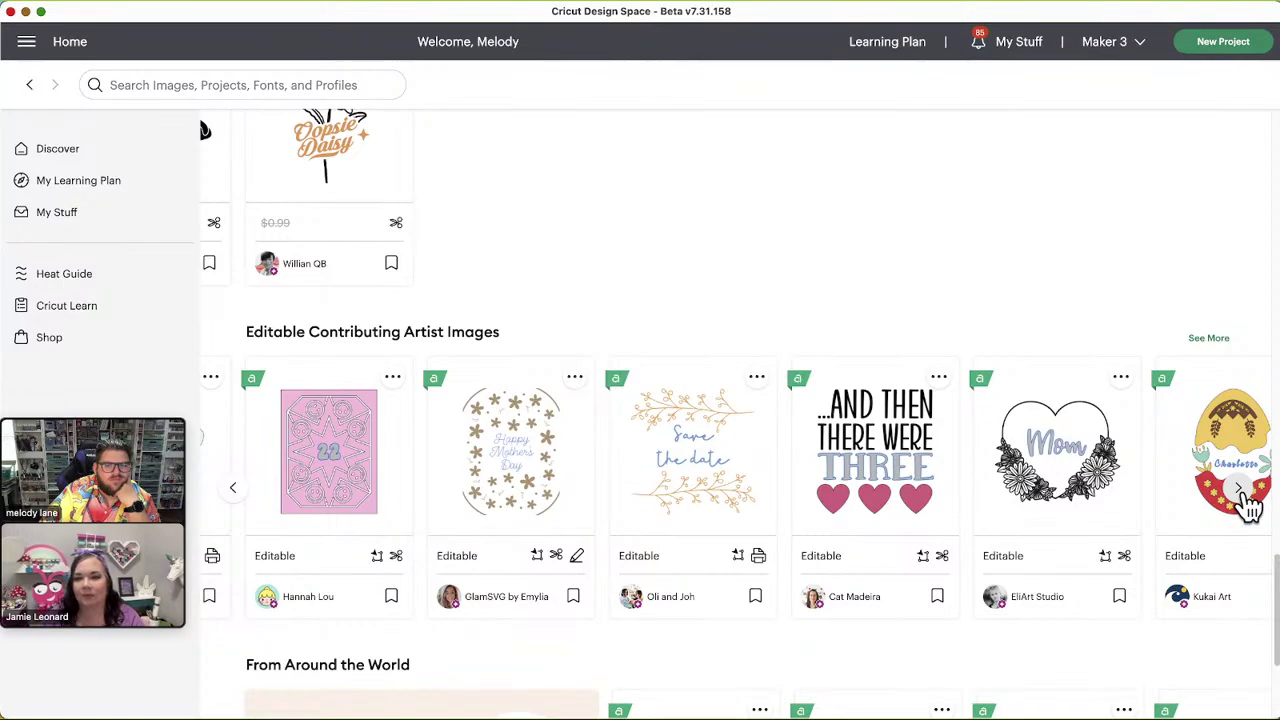
click(1244, 498)
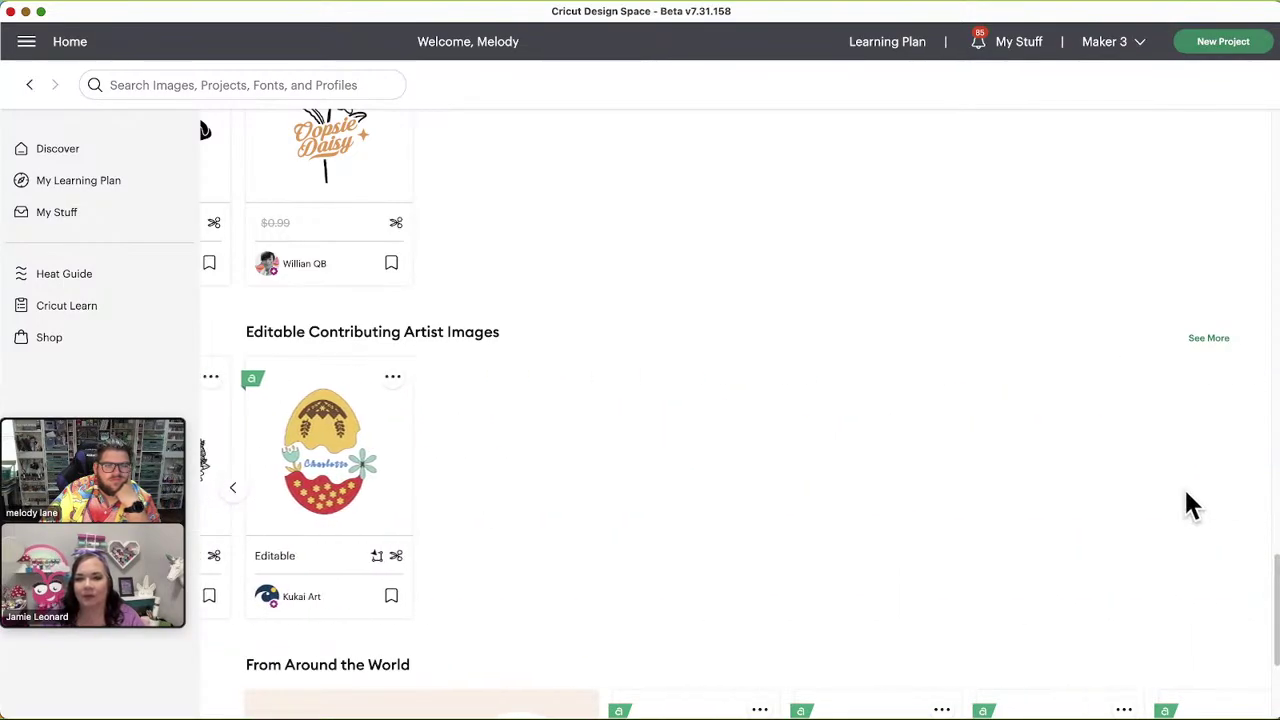
Browse the international artwork images in the From Around the World row
scroll(1006, 491, down, 3)
scroll(983, 500, down, 2)
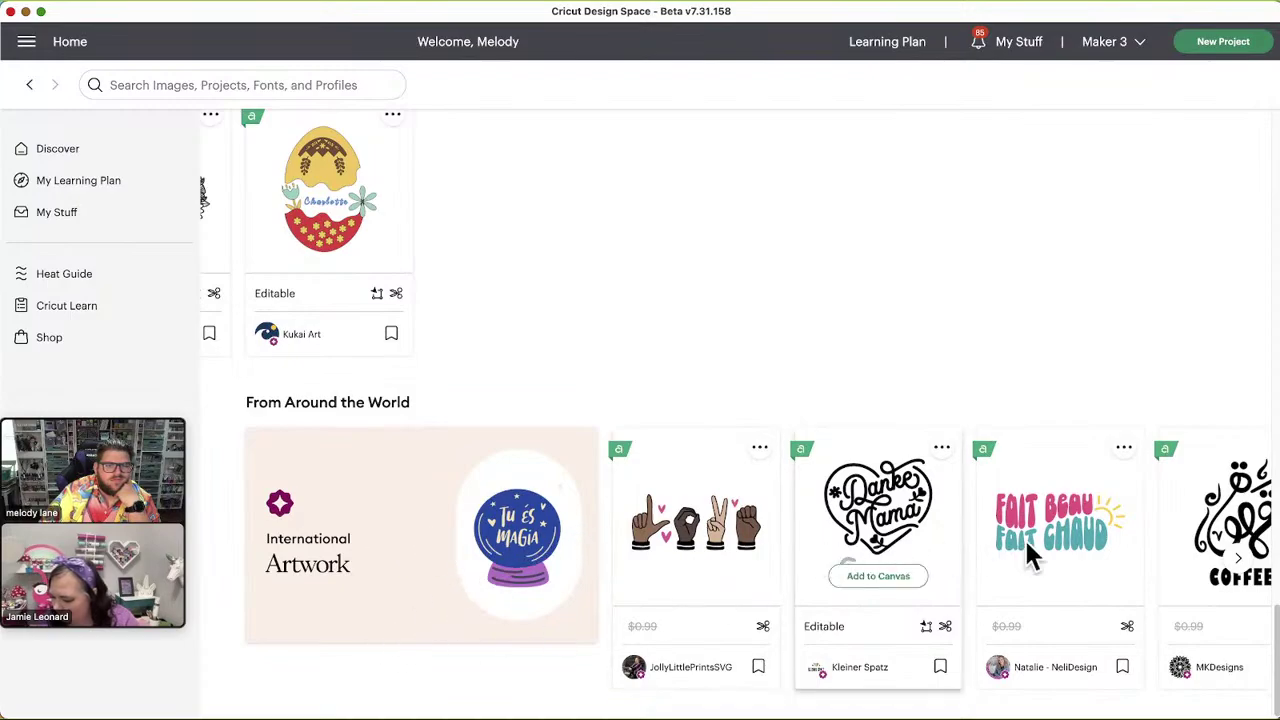
click(1245, 570)
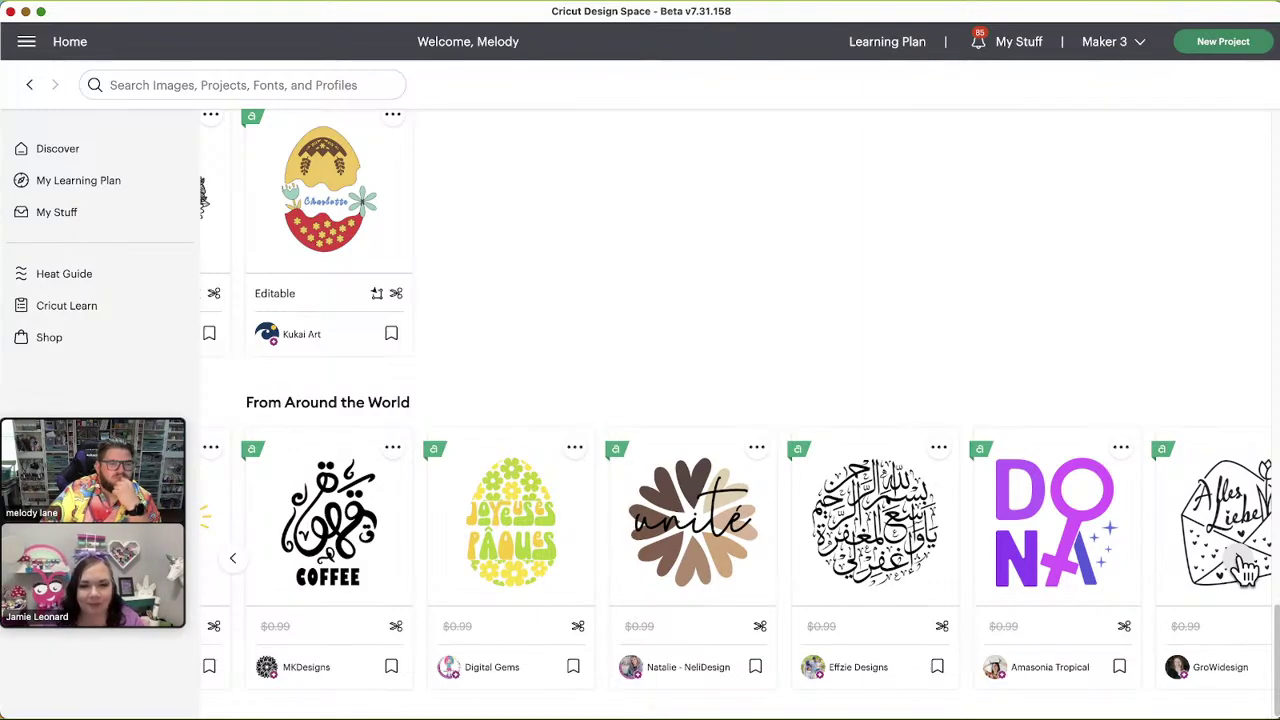
click(1243, 566)
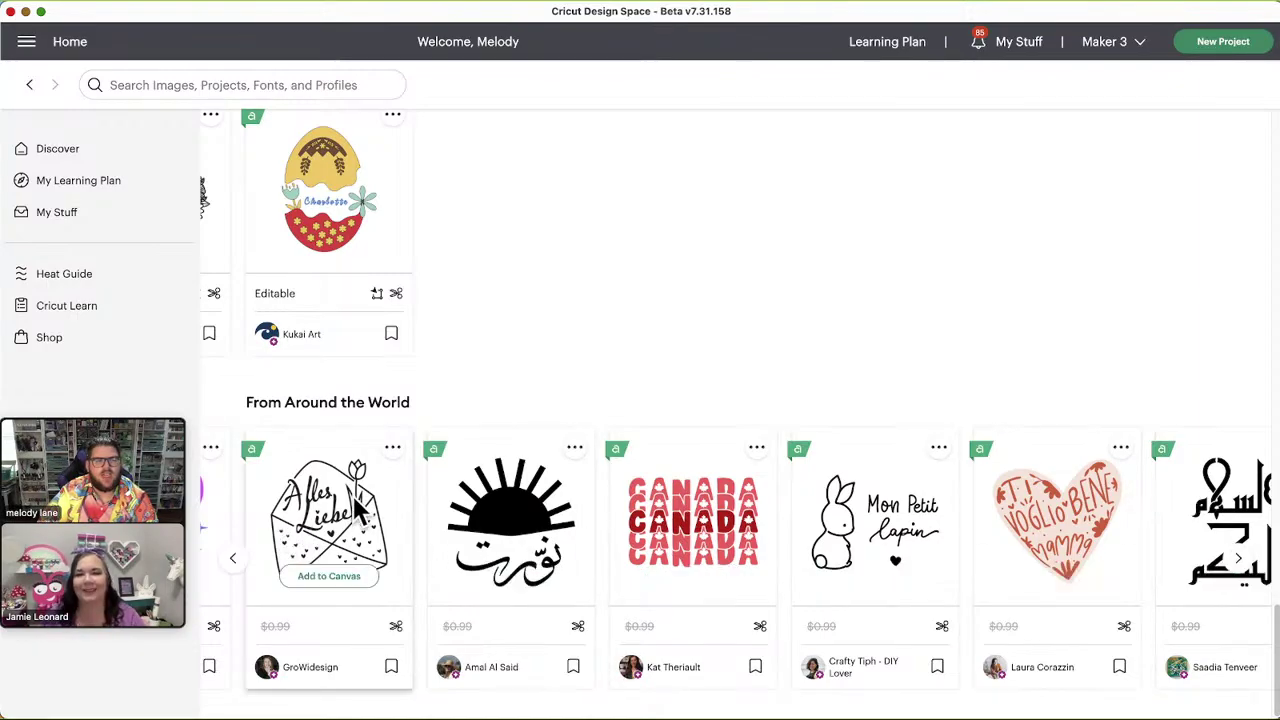
Go back through the Editable Contributing Artist Images, add the Cup of Magic coffee cup to the canvas, and view it there
scroll(449, 466, up, 5)
scroll(470, 570, down, 2)
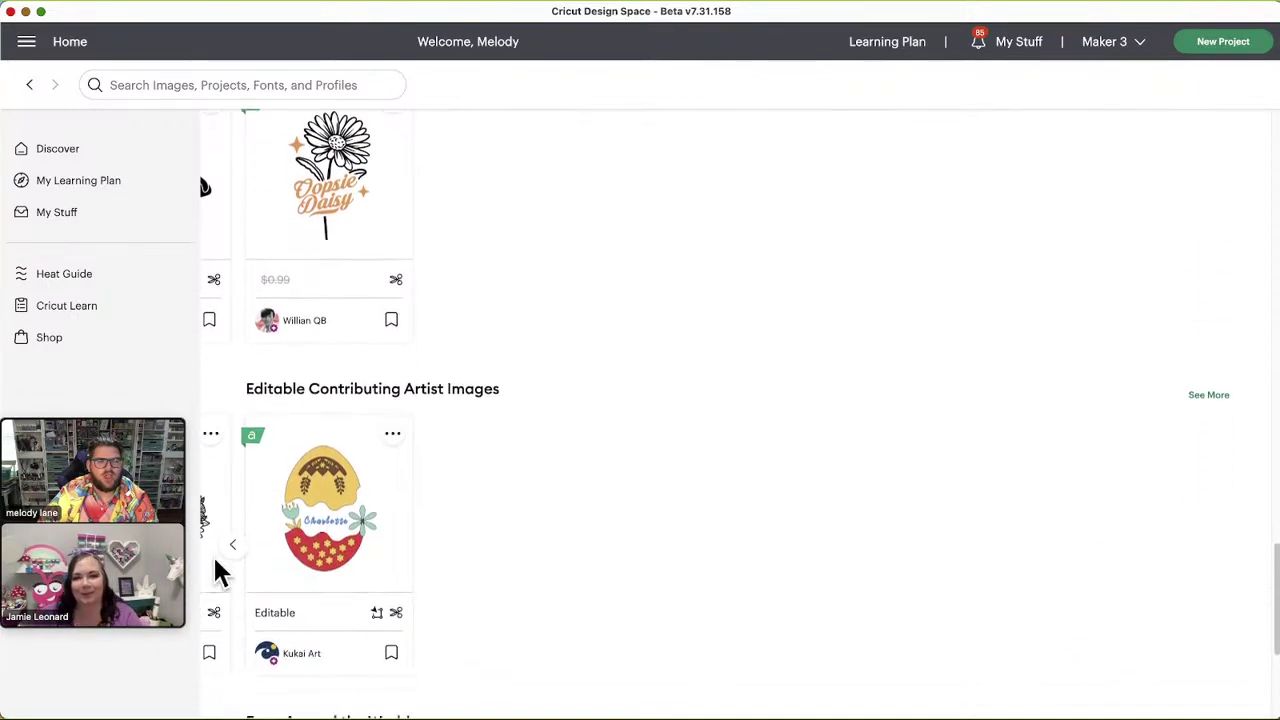
click(233, 546)
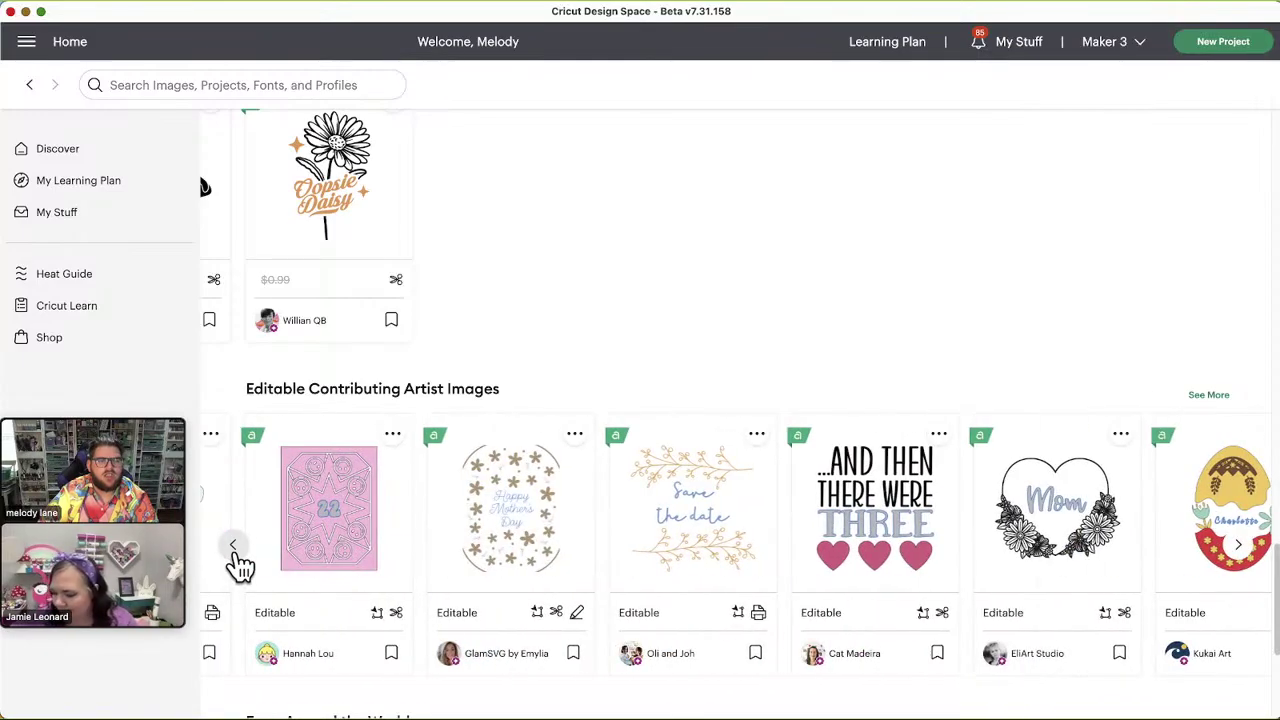
click(233, 546)
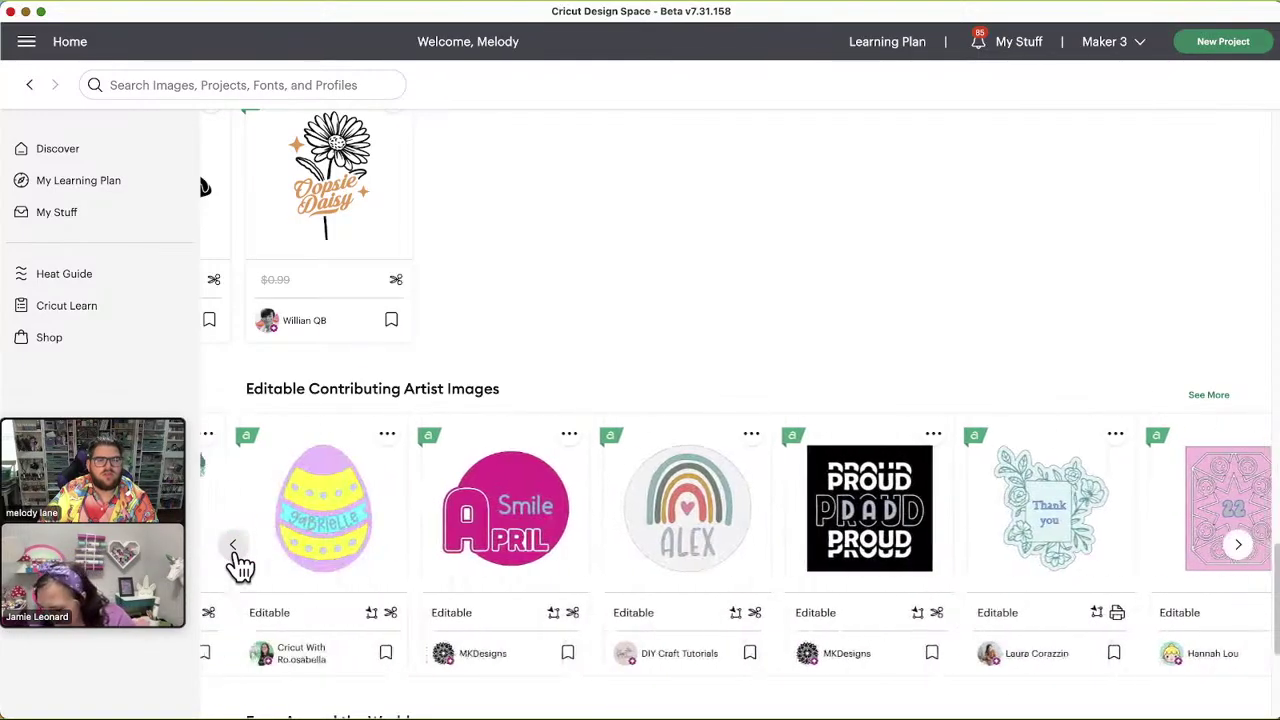
click(233, 546)
click(235, 550)
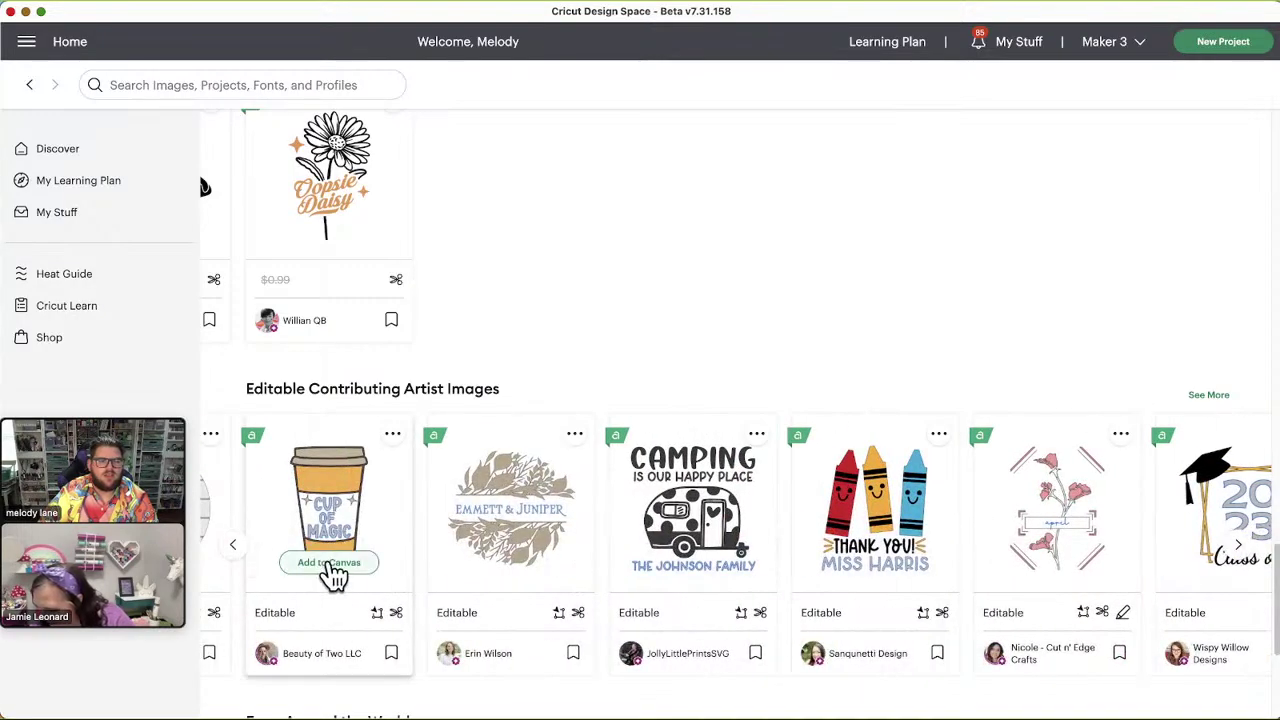
click(320, 562)
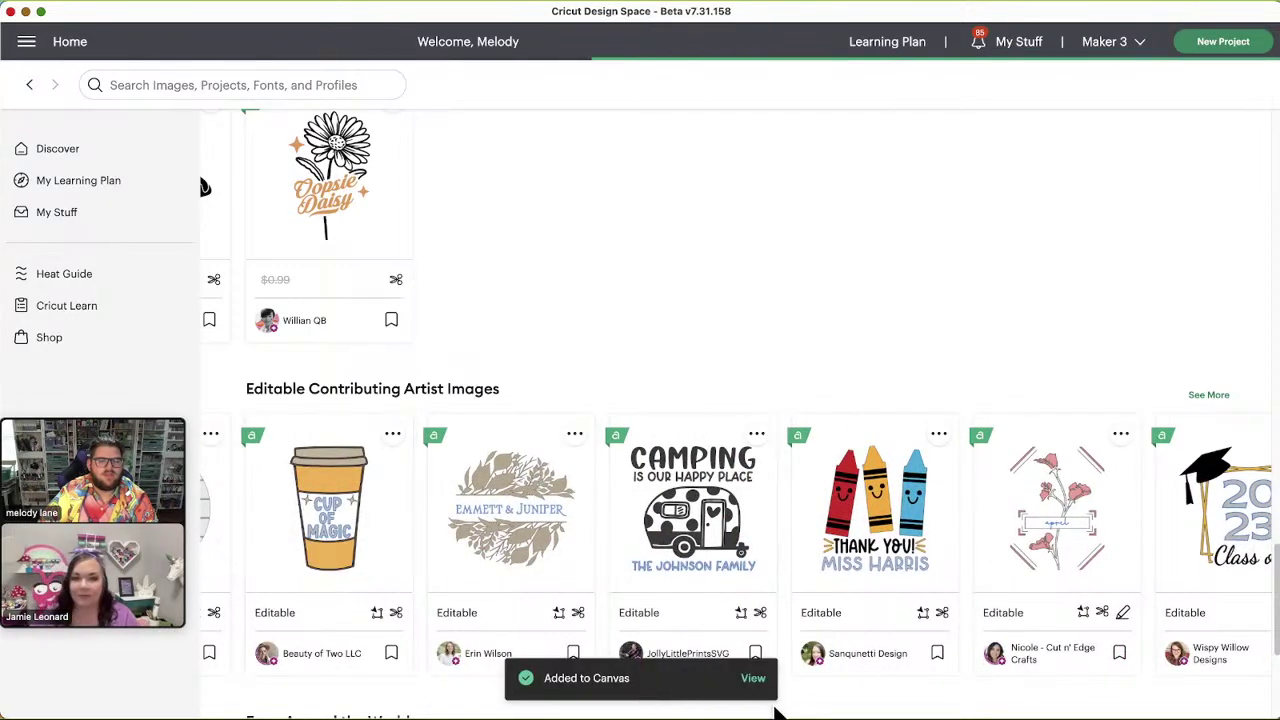
click(756, 681)
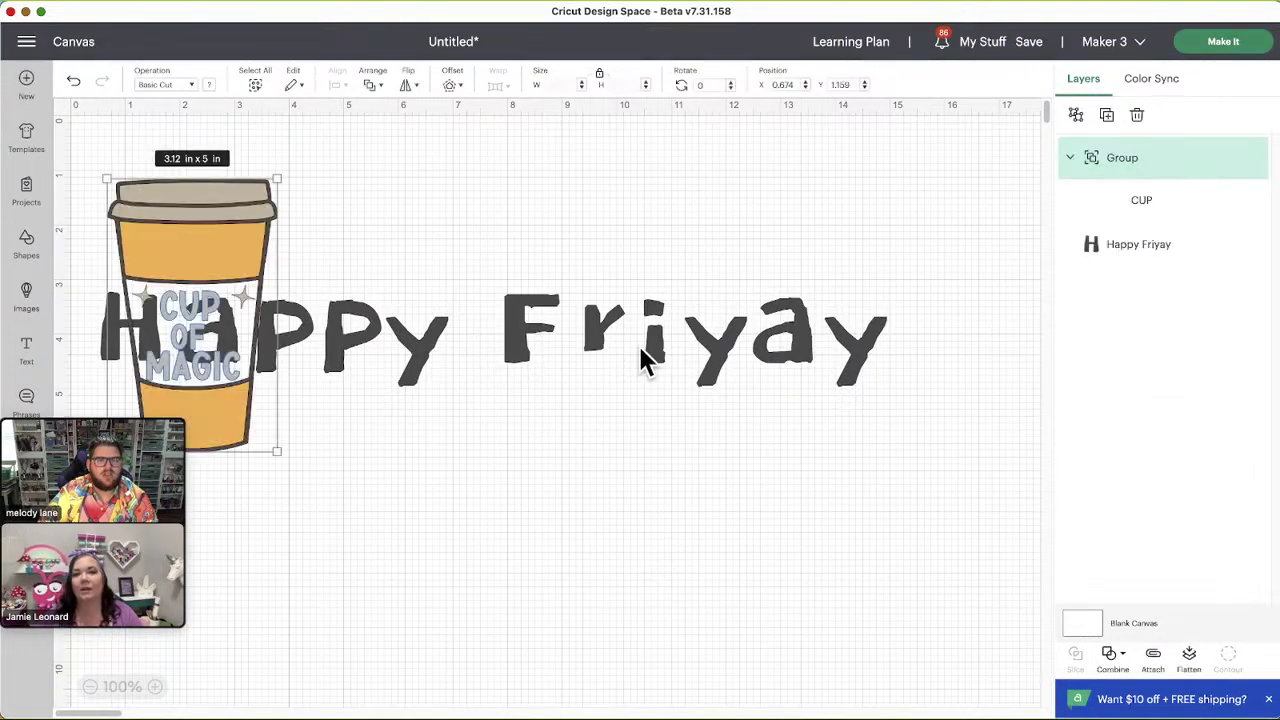
Delete the Happy Friyay text and place the coffee cup near the top middle of the canvas, at about X 7.2, Y 1.4
drag(254, 246, 632, 451)
drag(688, 347, 651, 265)
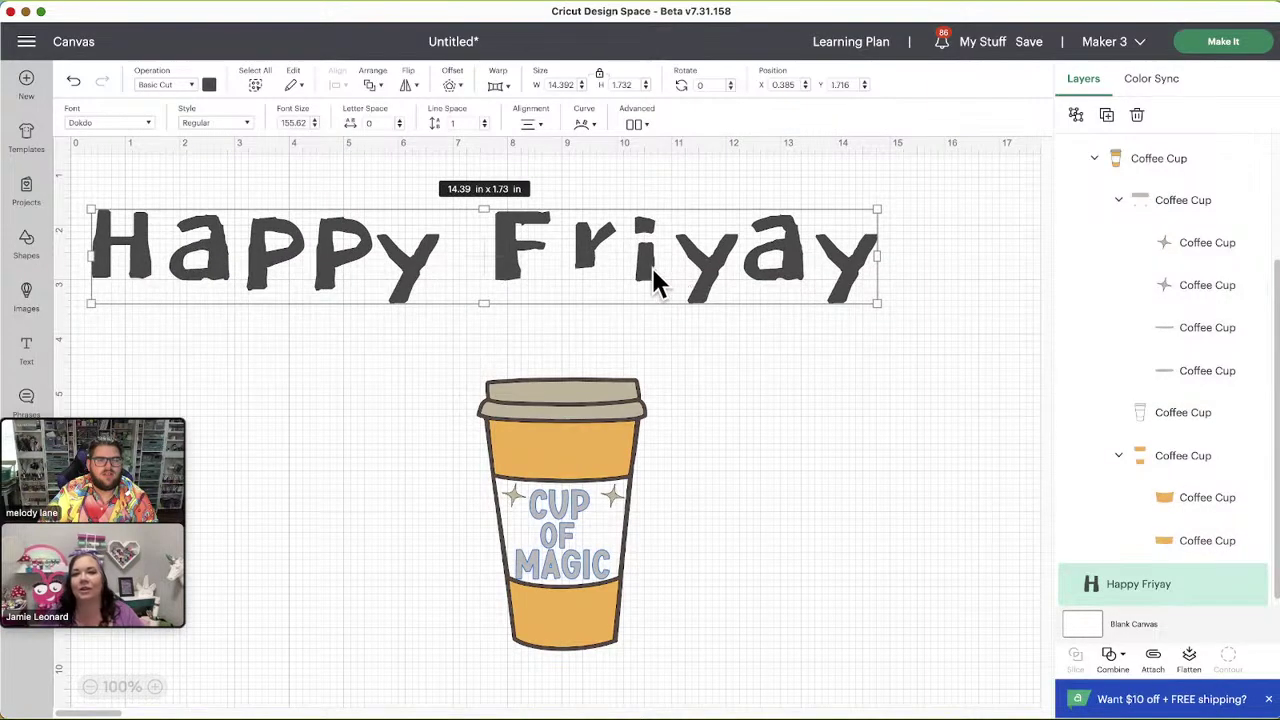
key(Delete)
click(557, 446)
drag(557, 444, 545, 258)
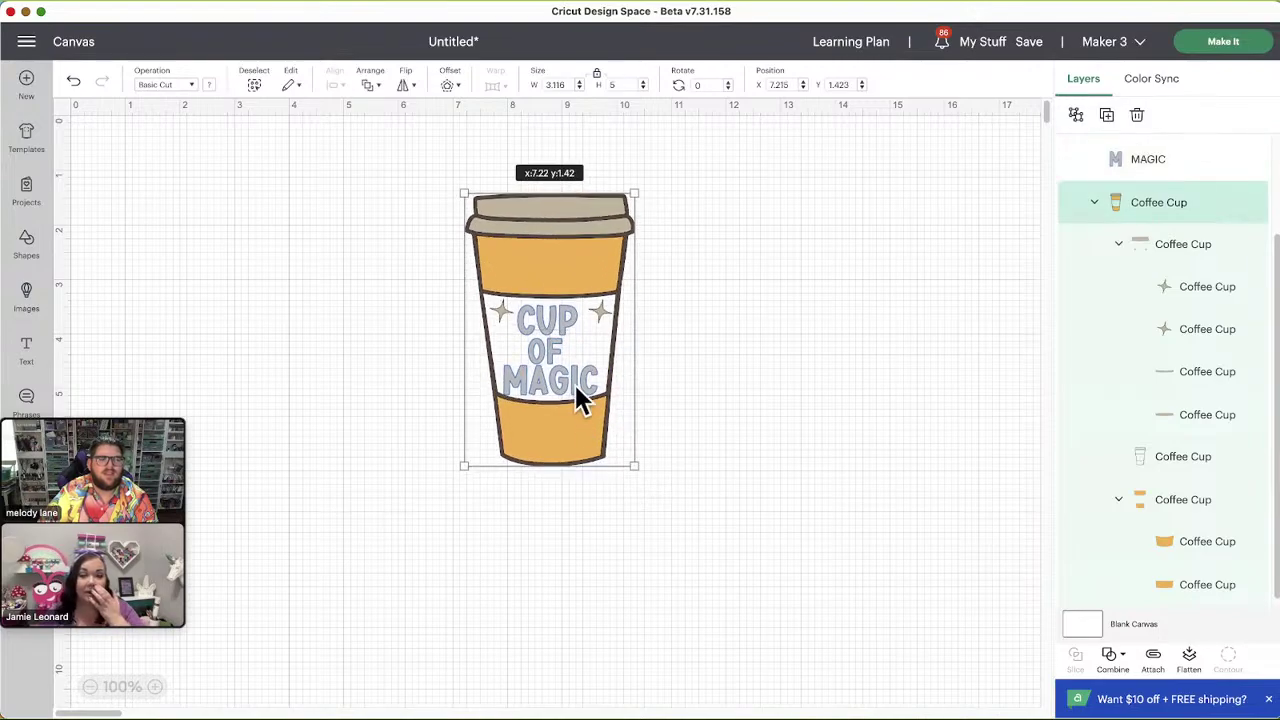
Replace the word MAGIC on the coffee cup with JOE
double_click(568, 390)
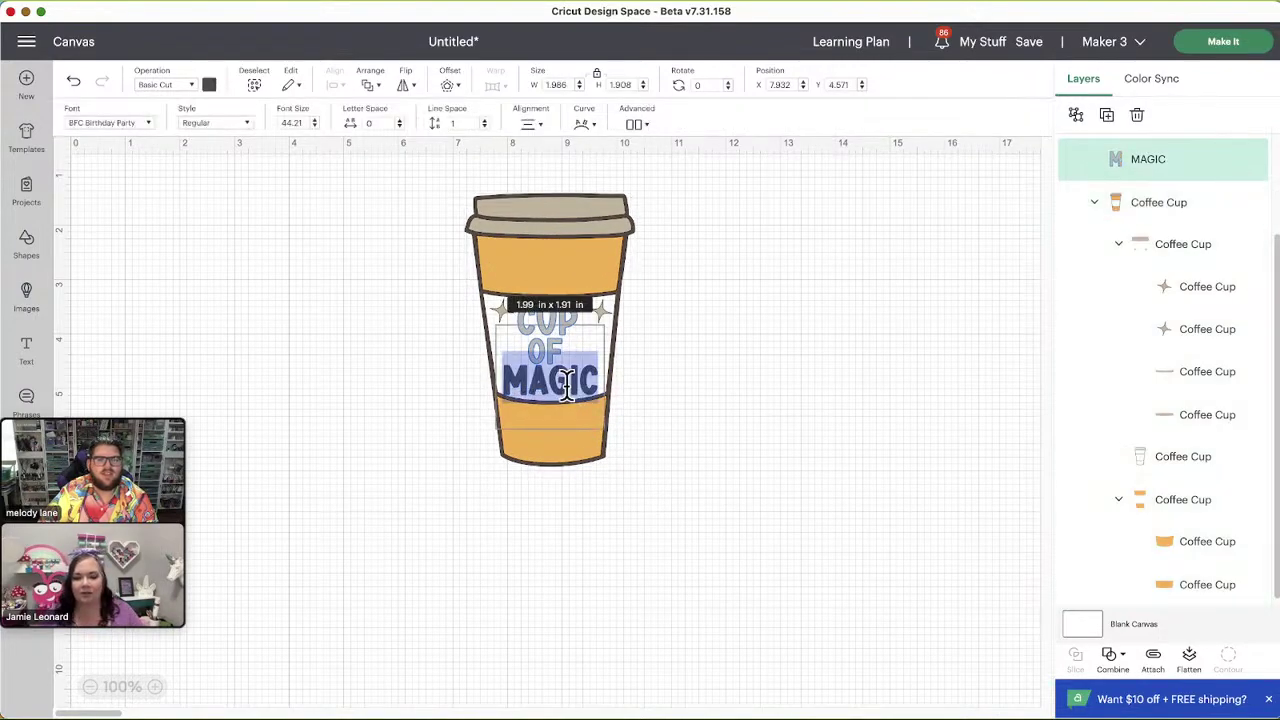
click(543, 335)
click(595, 383)
drag(595, 383, 503, 380)
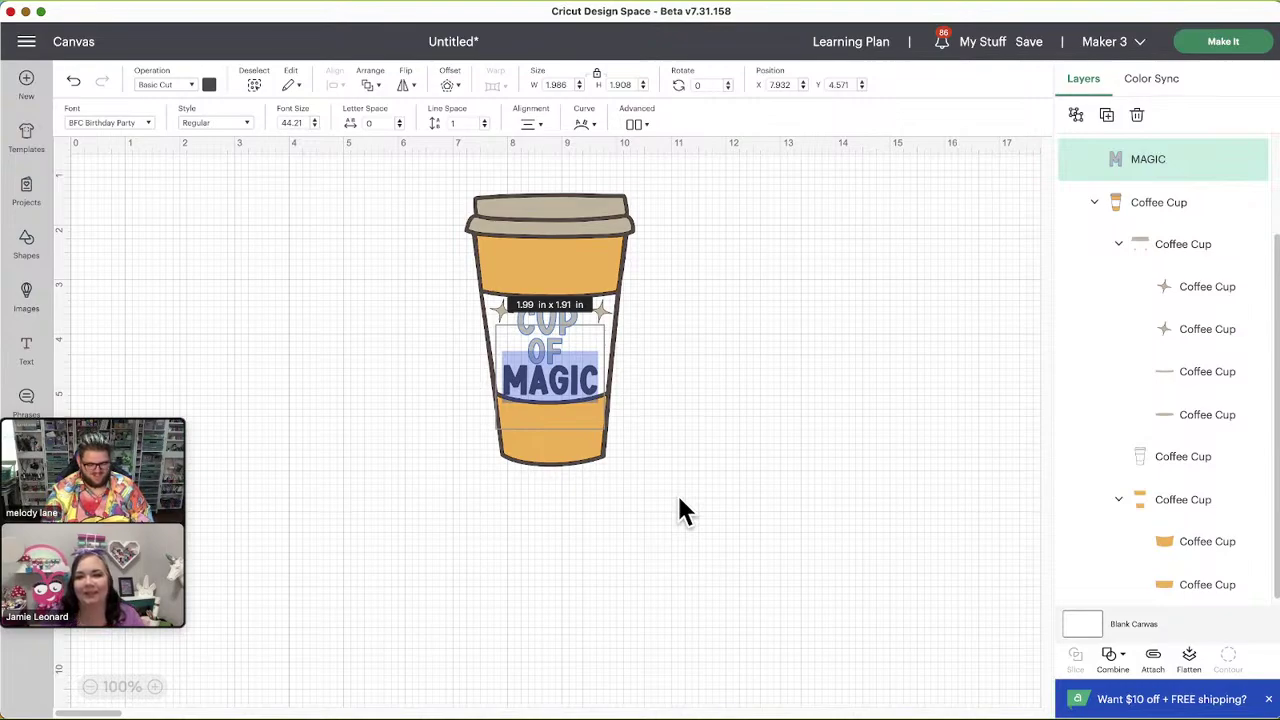
key(BackSpace)
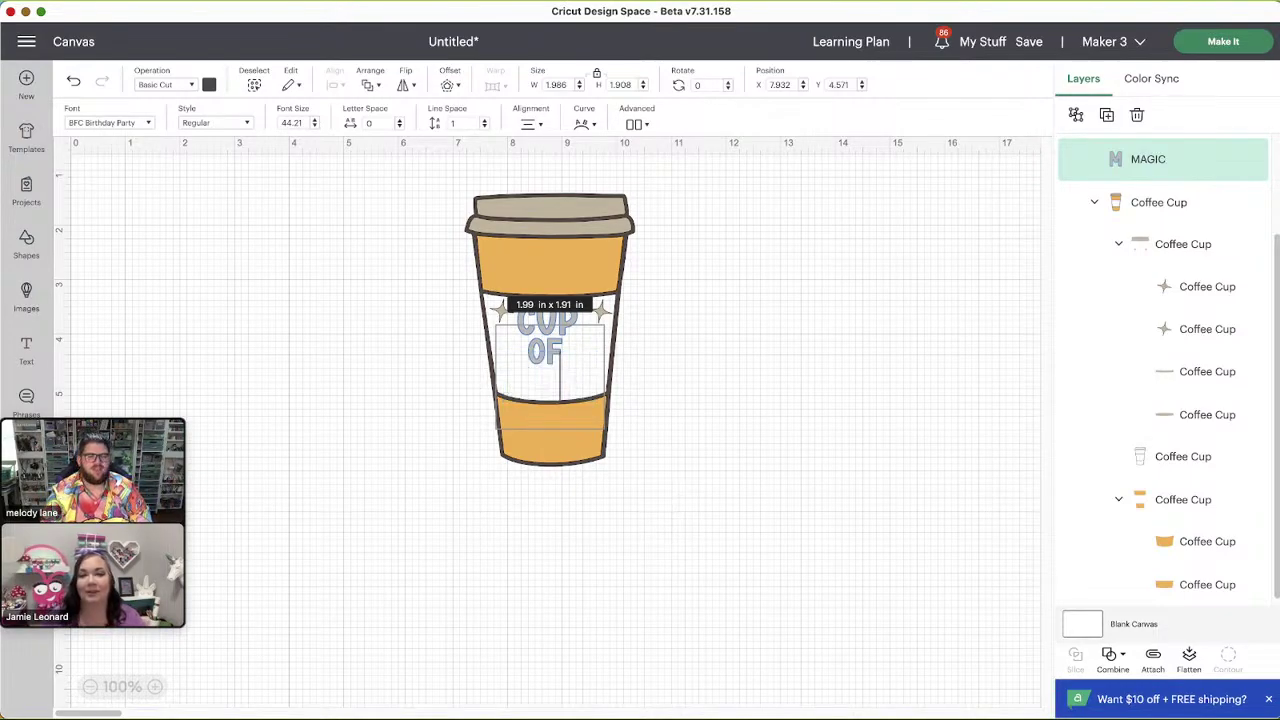
text(JOE)
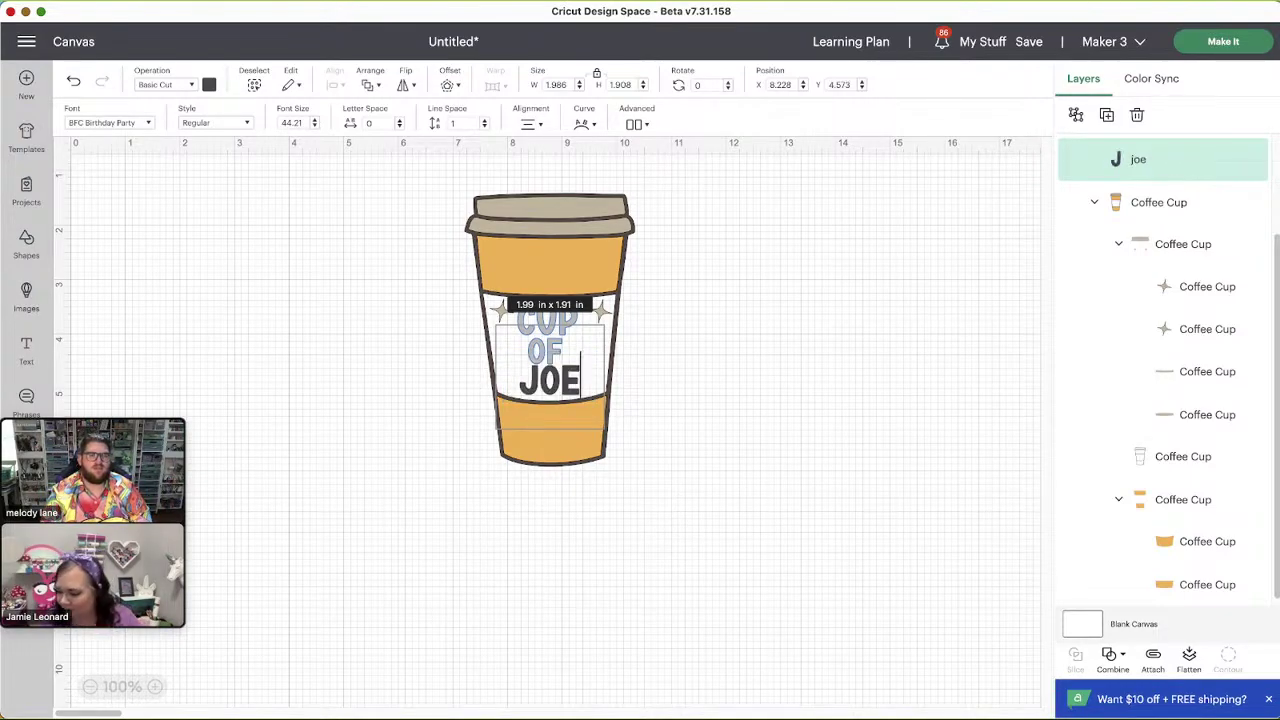
click(680, 483)
click(868, 365)
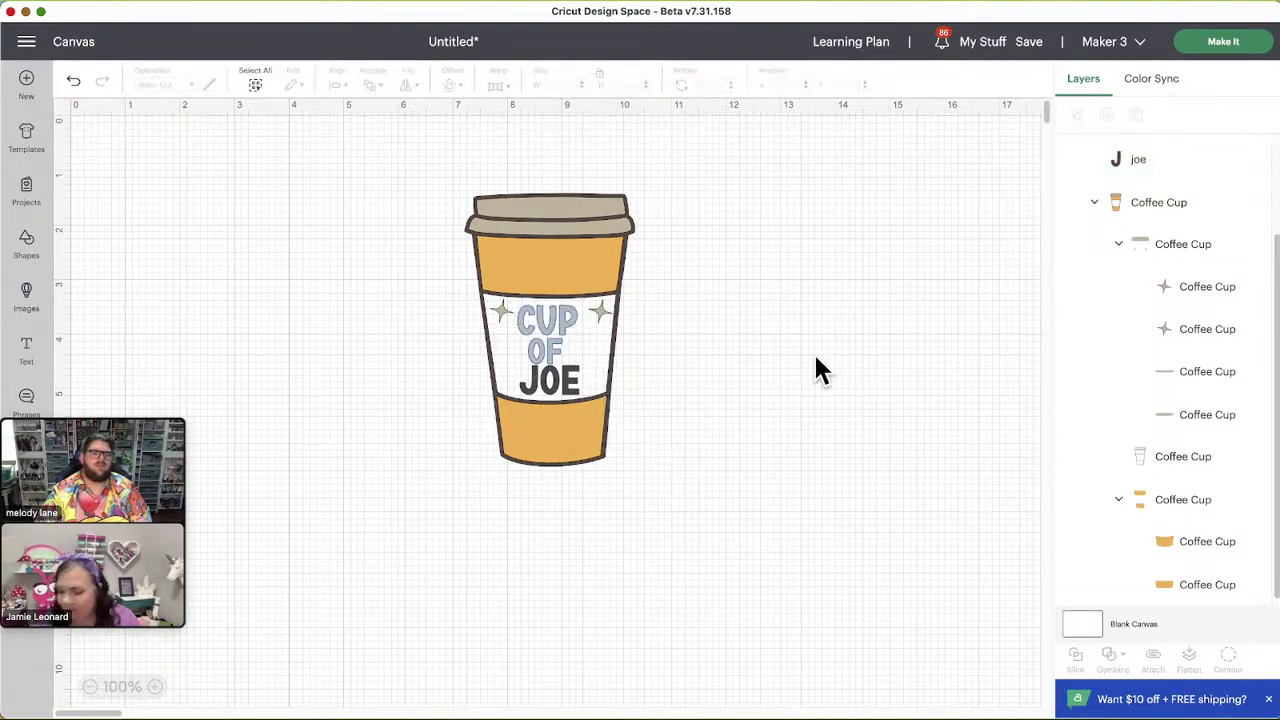
Overwrite the word CUP on the coffee cup with "coffe"
click(546, 300)
click(545, 304)
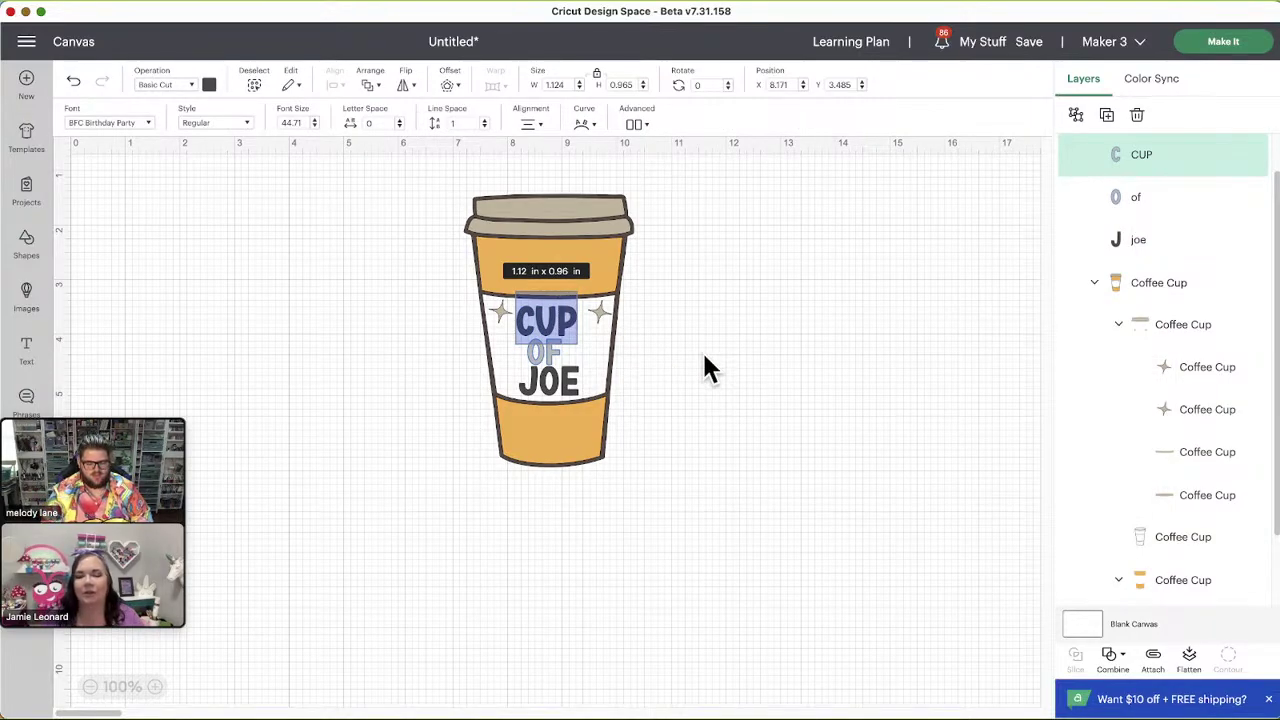
text(co)
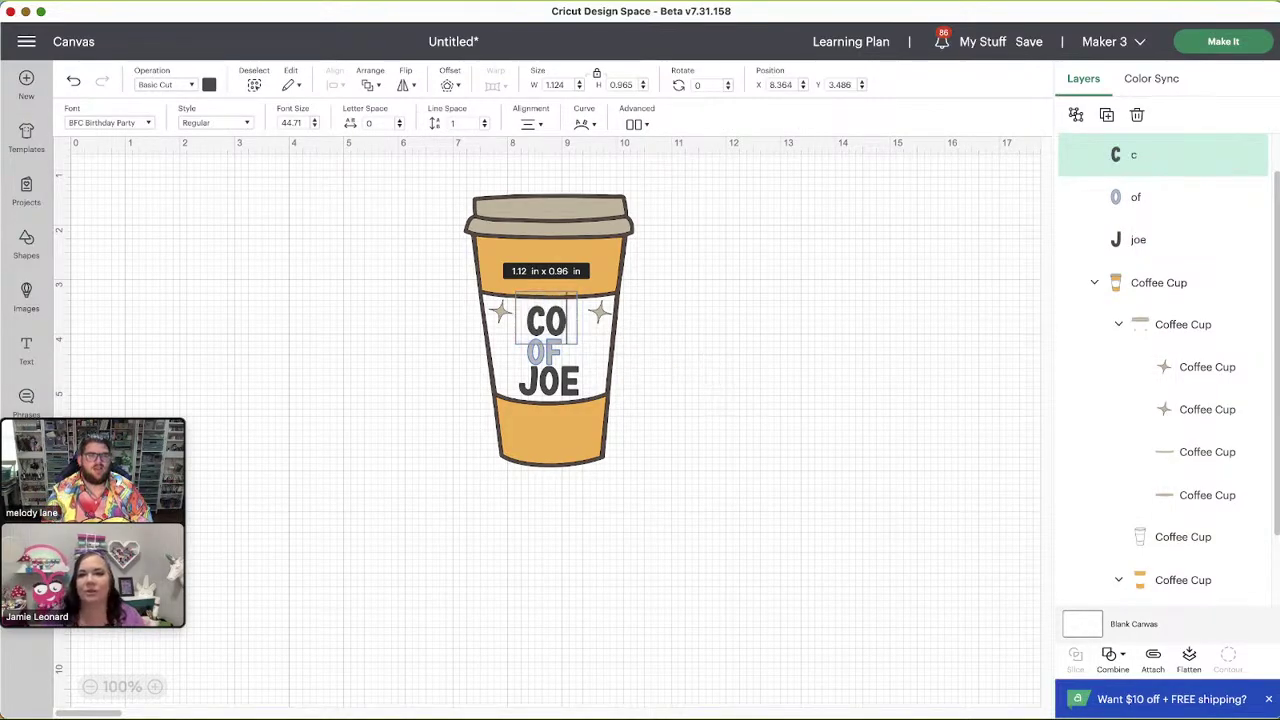
text(ffe)
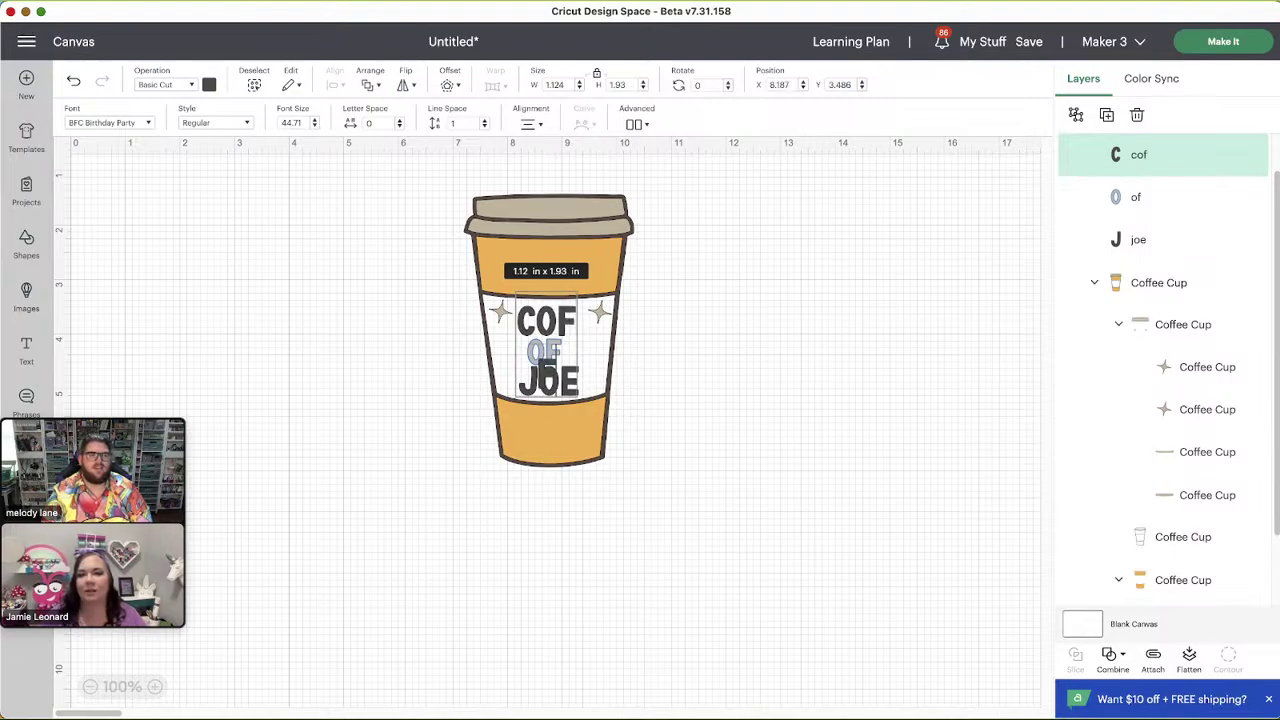
Clear all the letters from the top line of the coffee cup's text and try to select the emptied text
key(BackSpace)
key(BackSpace)
key(BackSpace)
key(BackSpace)
key(BackSpace)
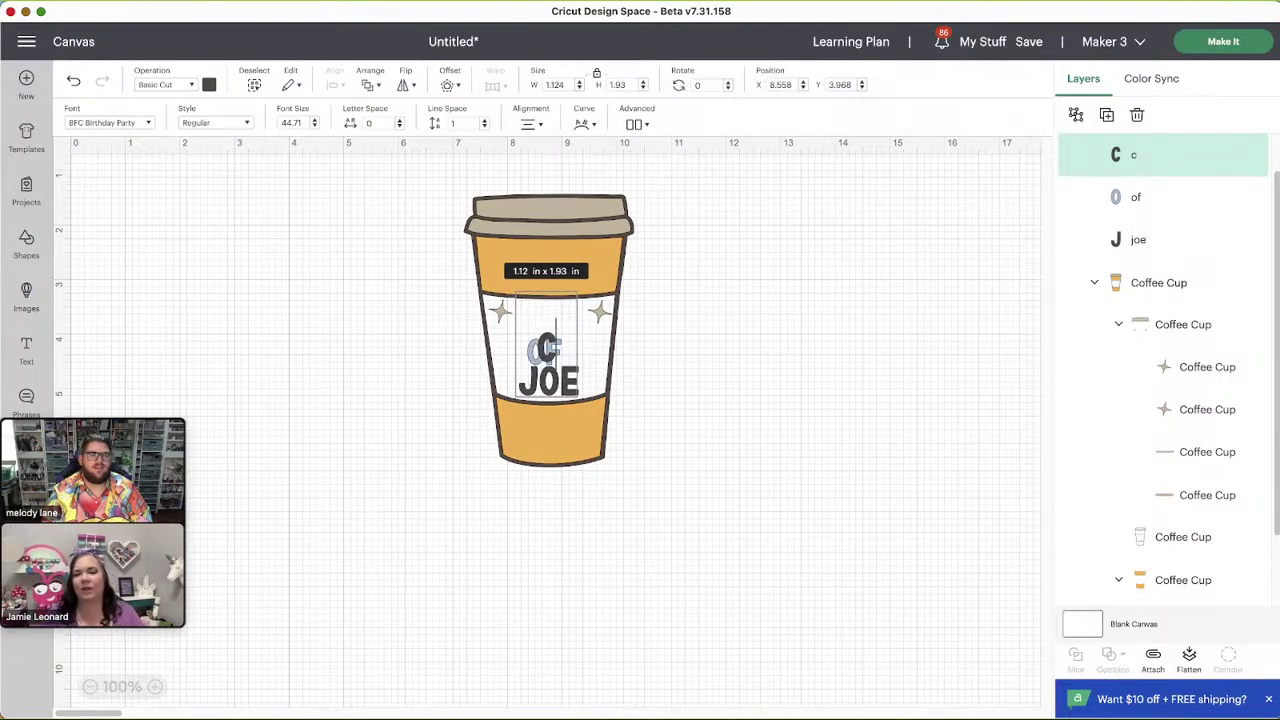
click(538, 316)
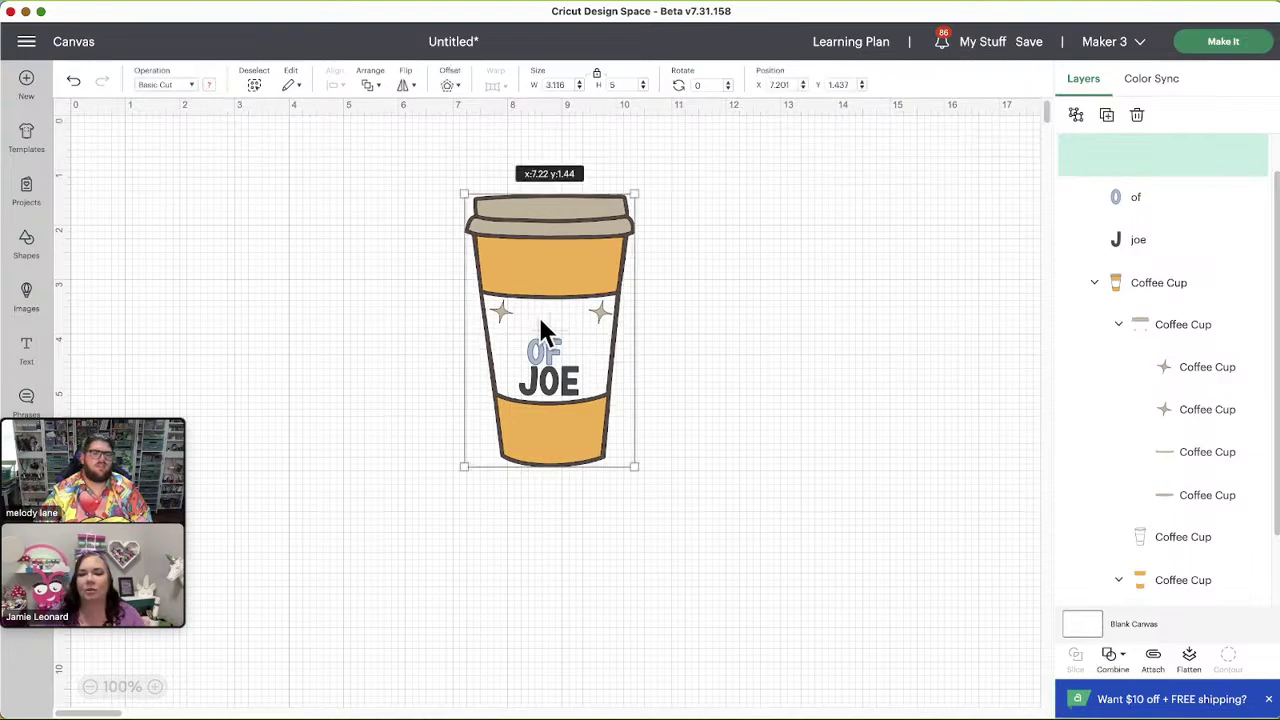
click(548, 313)
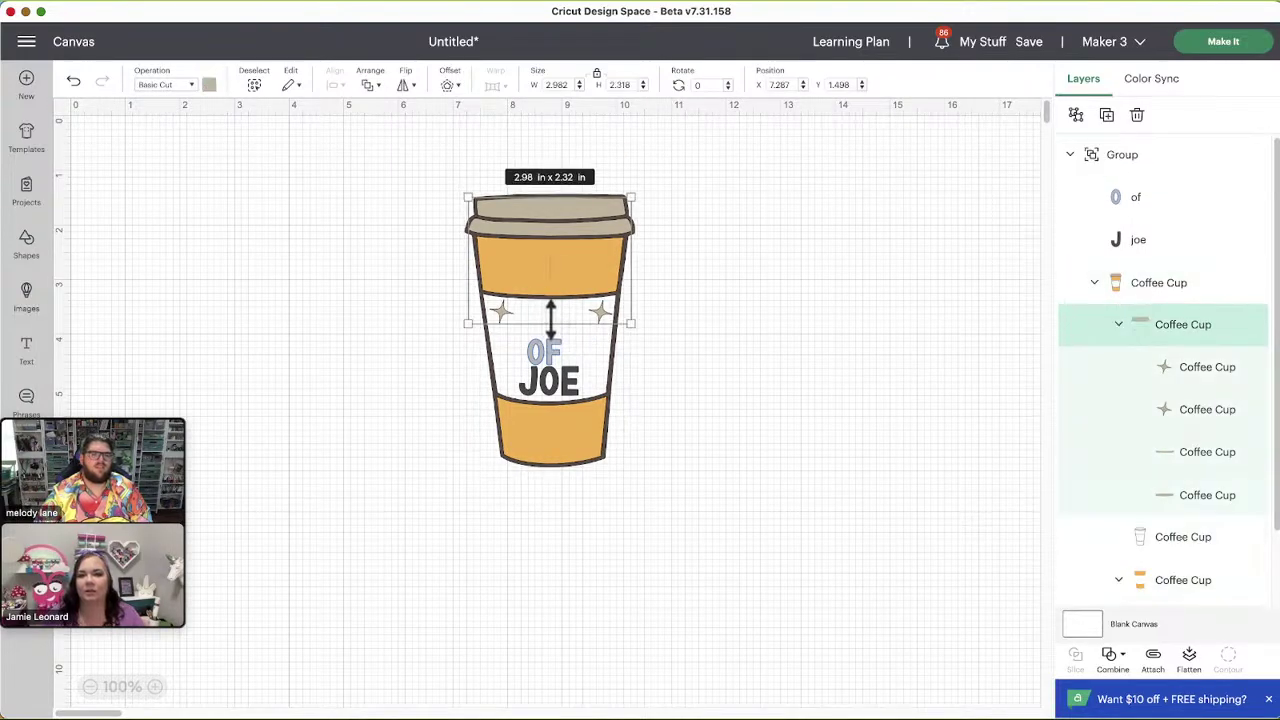
click(630, 365)
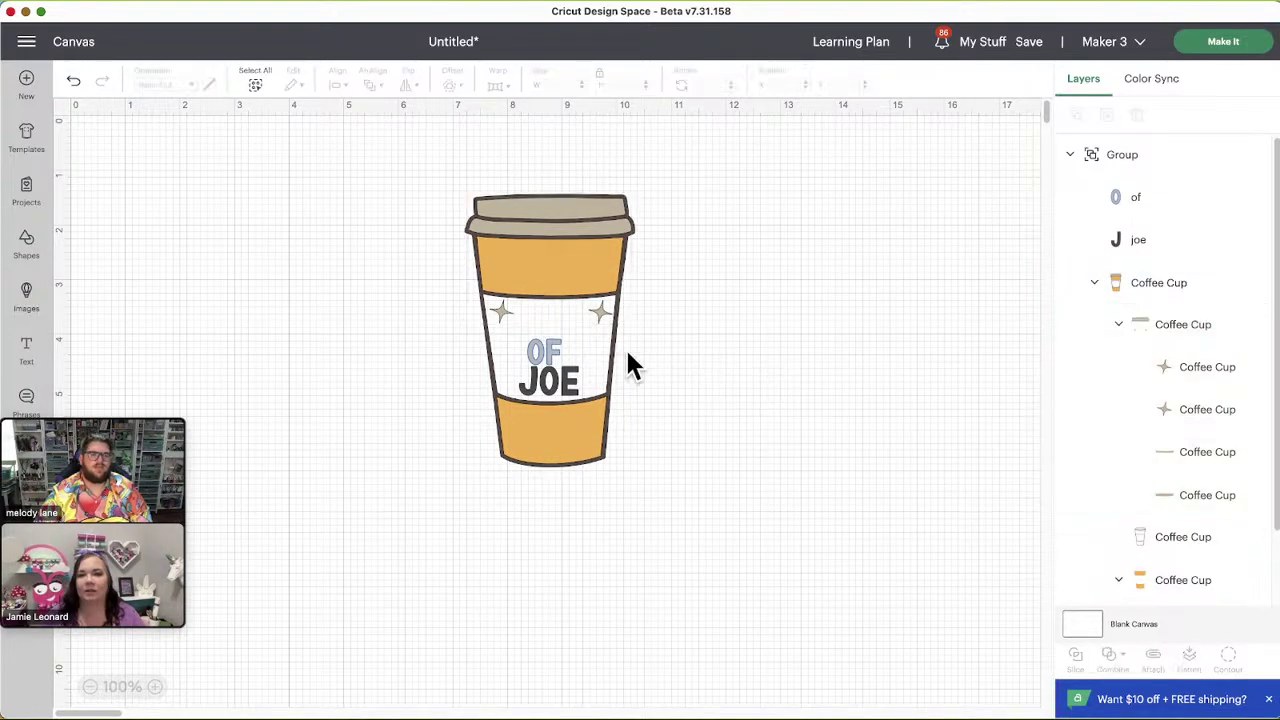
click(543, 330)
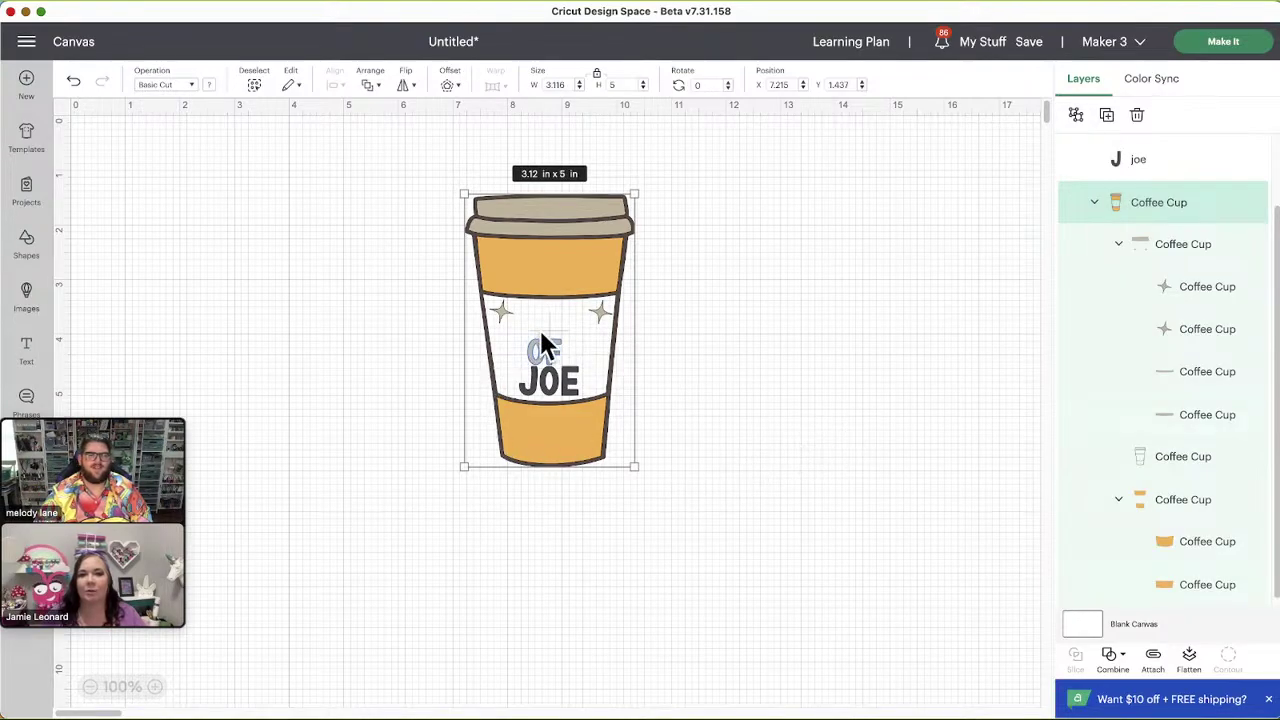
right_click(545, 329)
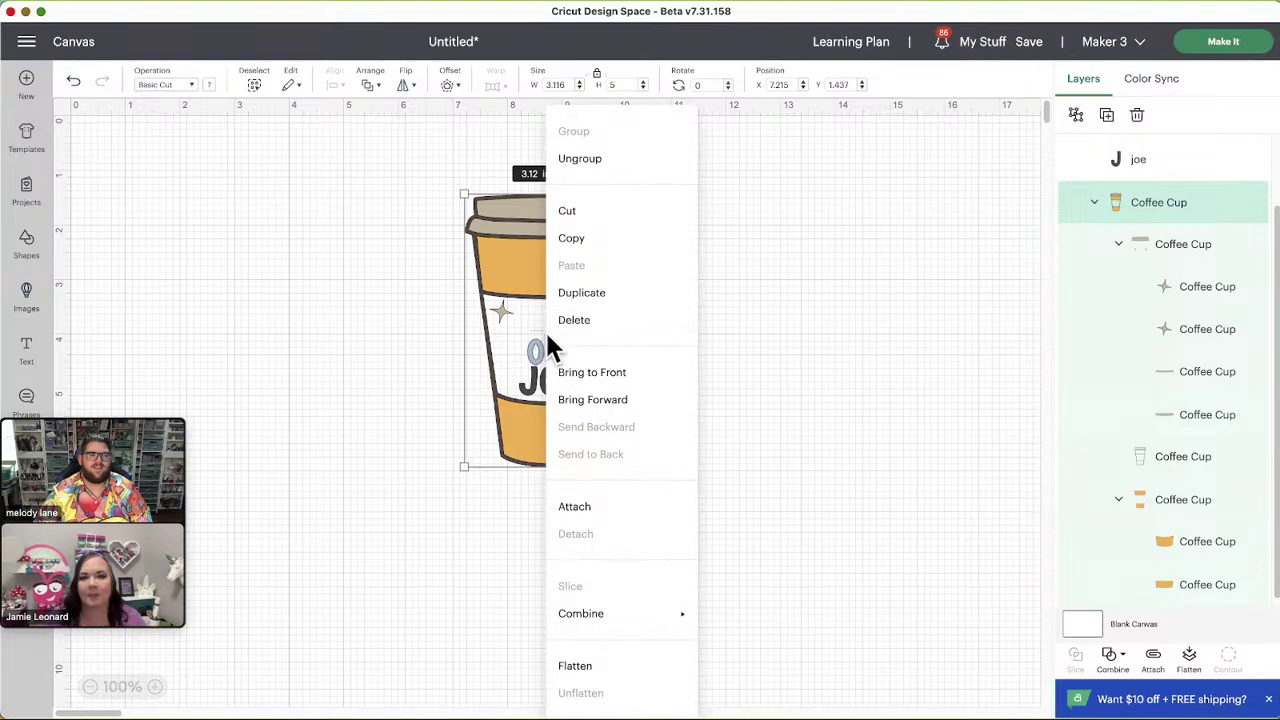
click(841, 390)
Undo the letter deletions until COF is back on the top line of the coffee cup
click(74, 82)
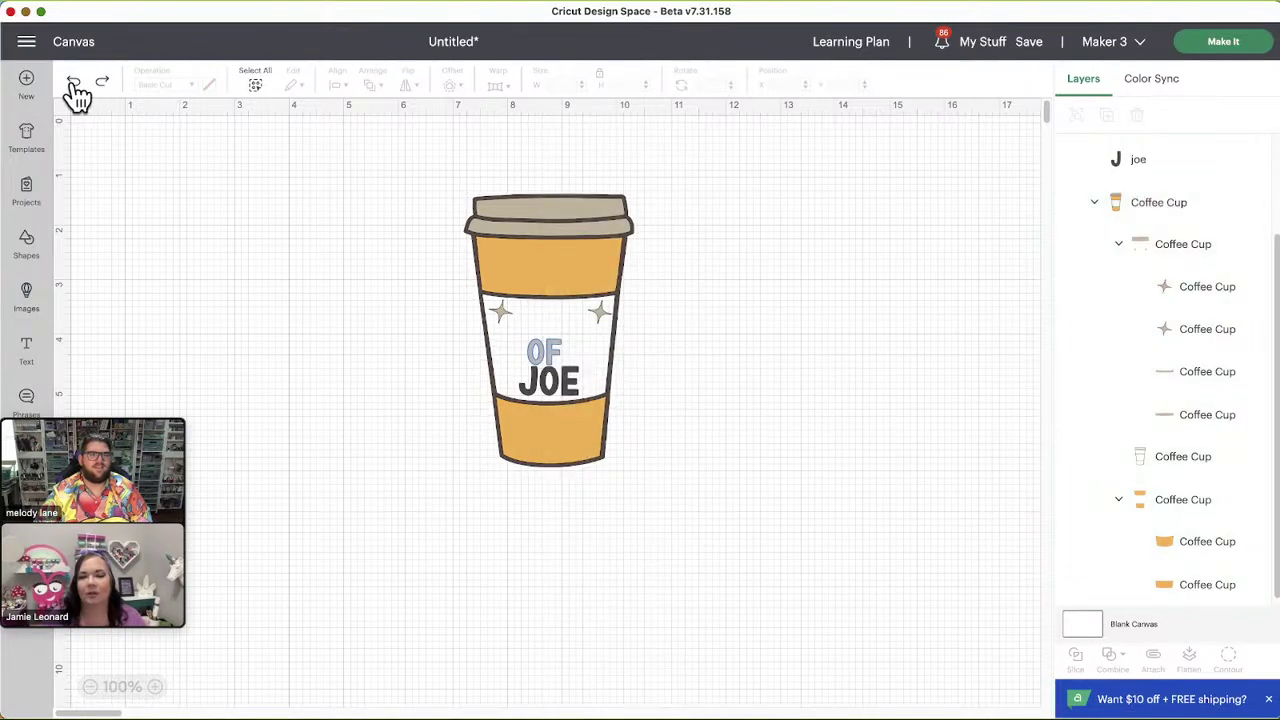
click(74, 82)
click(74, 82)
click(74, 82)
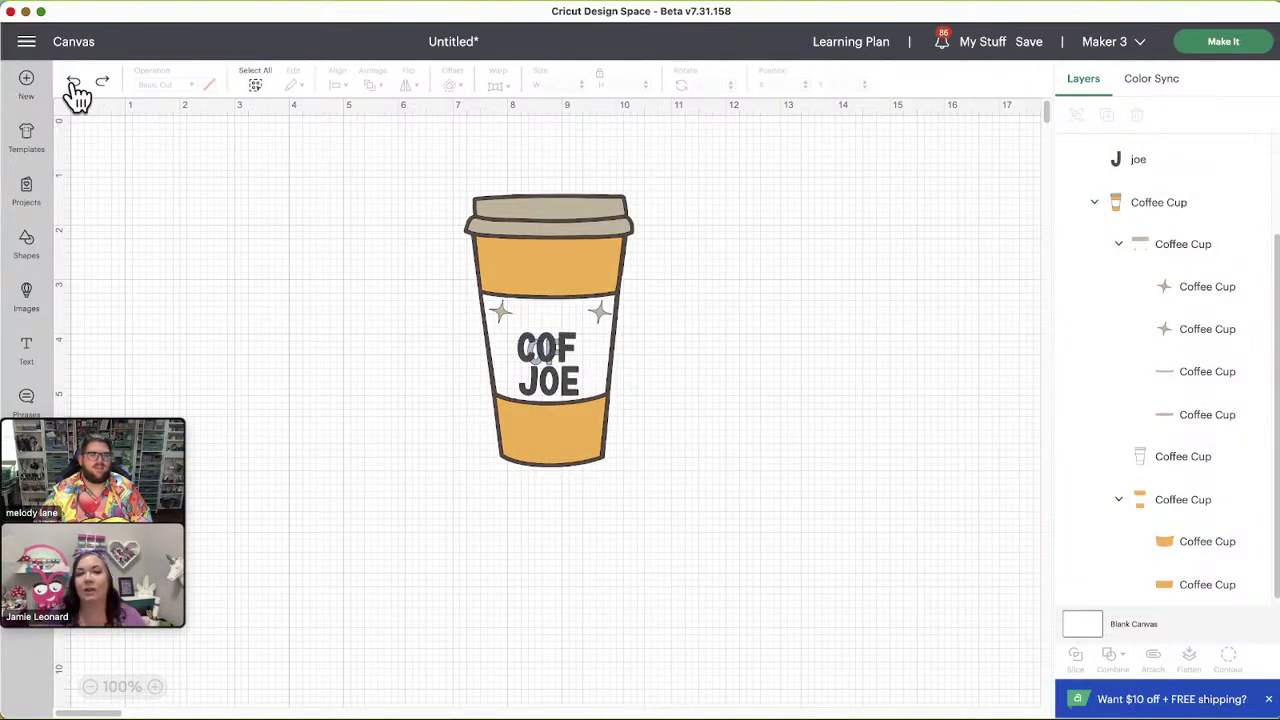
click(74, 82)
click(74, 82)
click(75, 85)
click(75, 85)
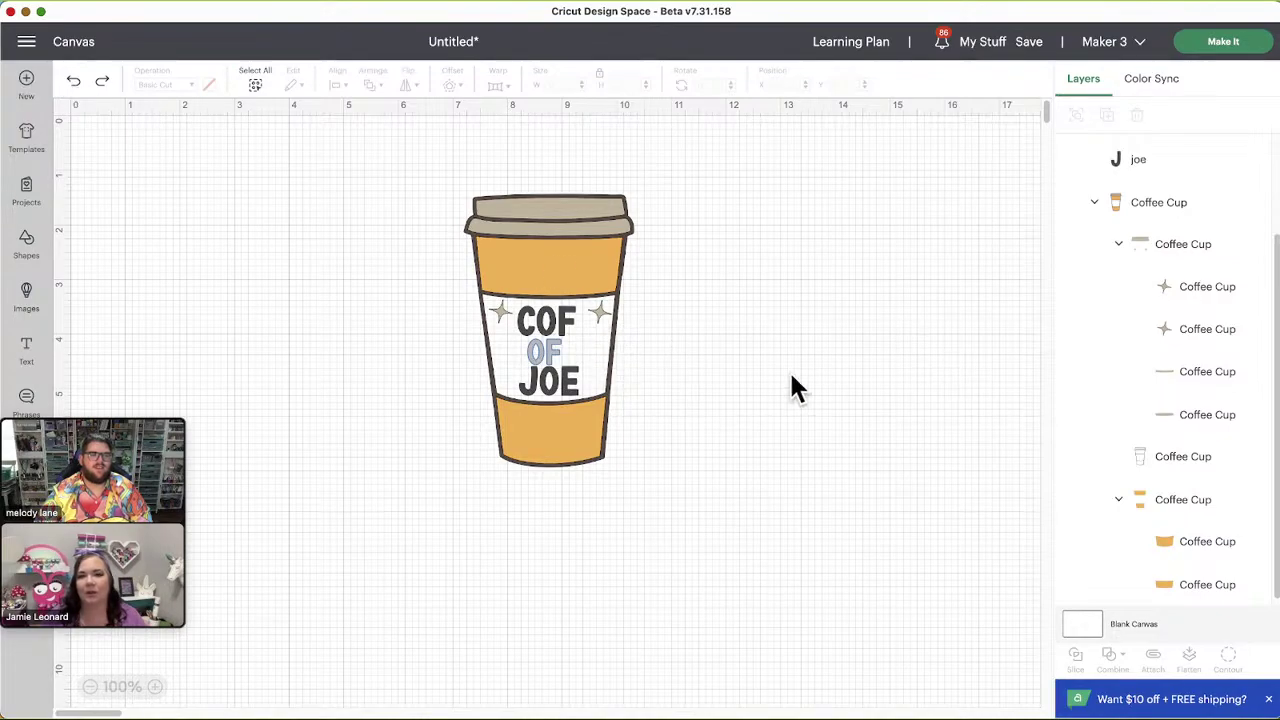
Select the coffee cup's COF, OF and JOE words one after another to check which parts are separate text
click(538, 312)
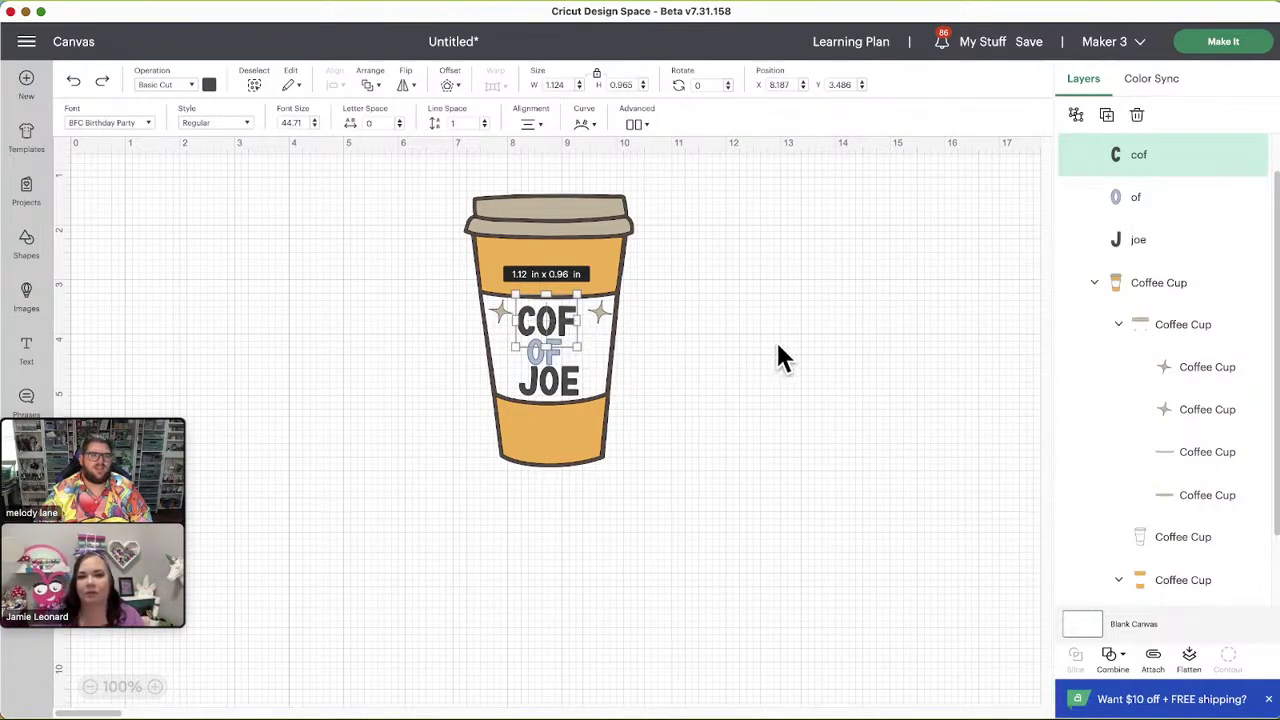
click(780, 357)
click(552, 350)
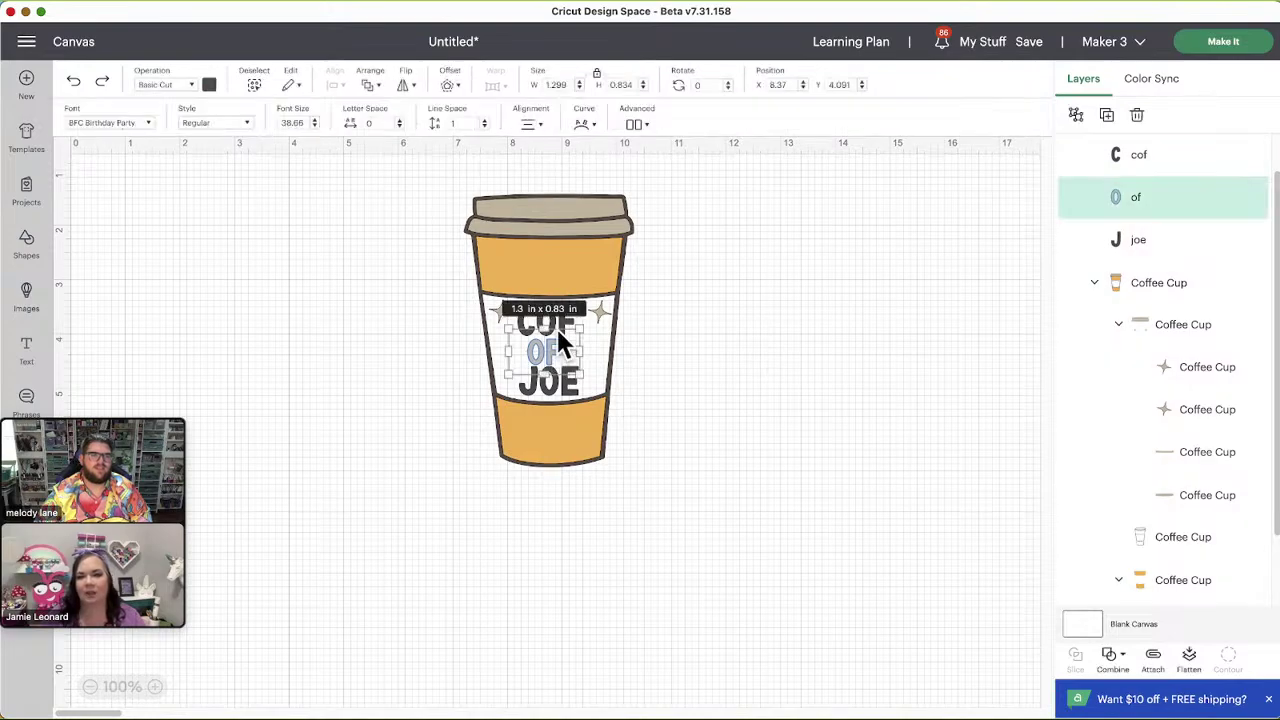
click(752, 376)
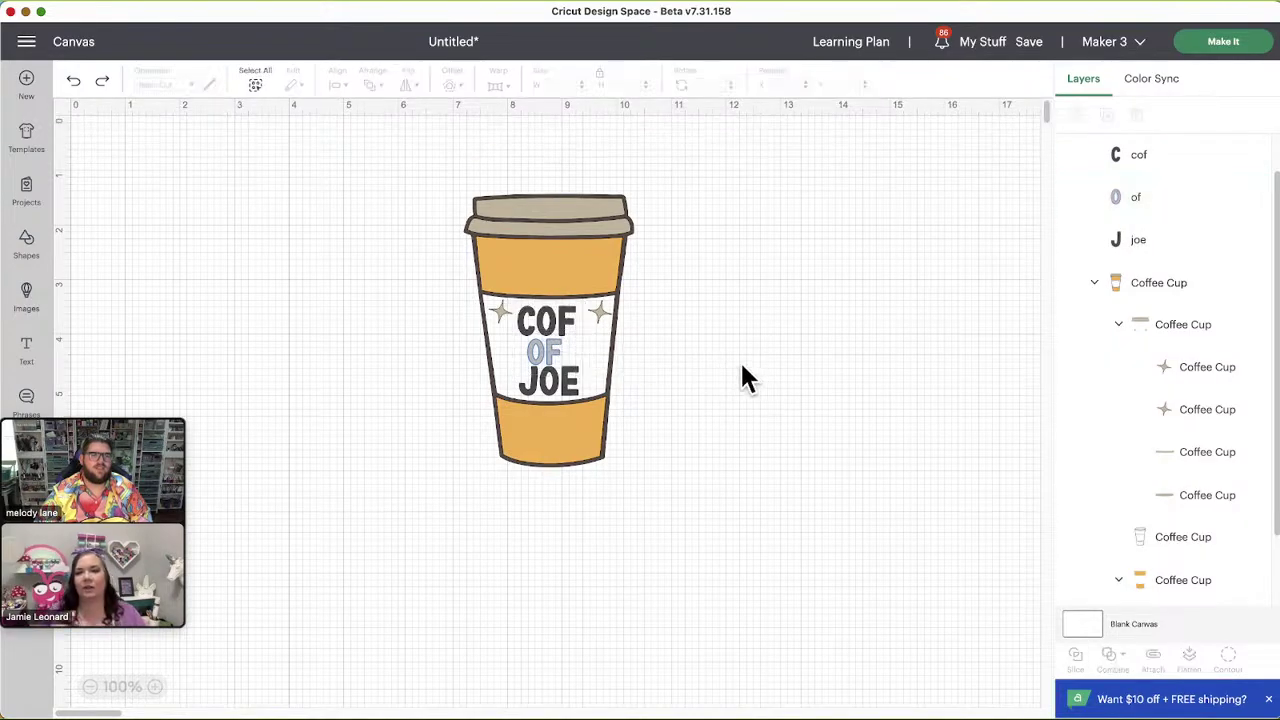
click(561, 324)
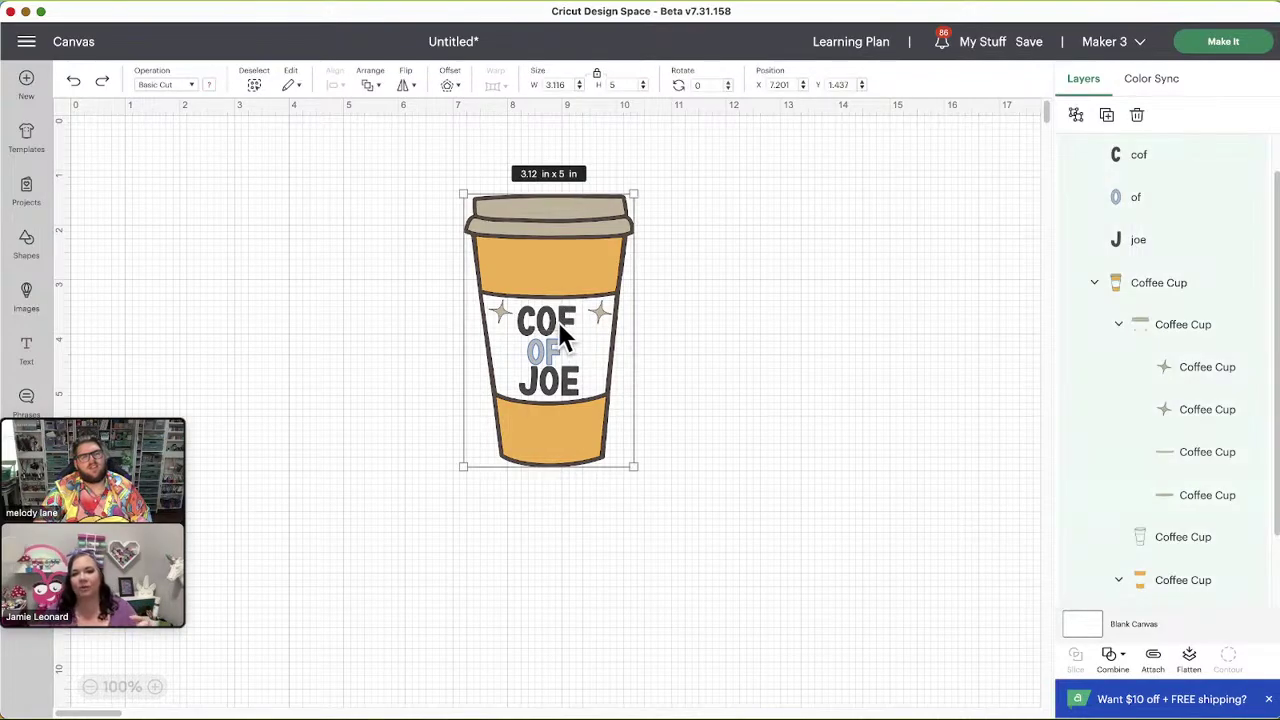
click(570, 380)
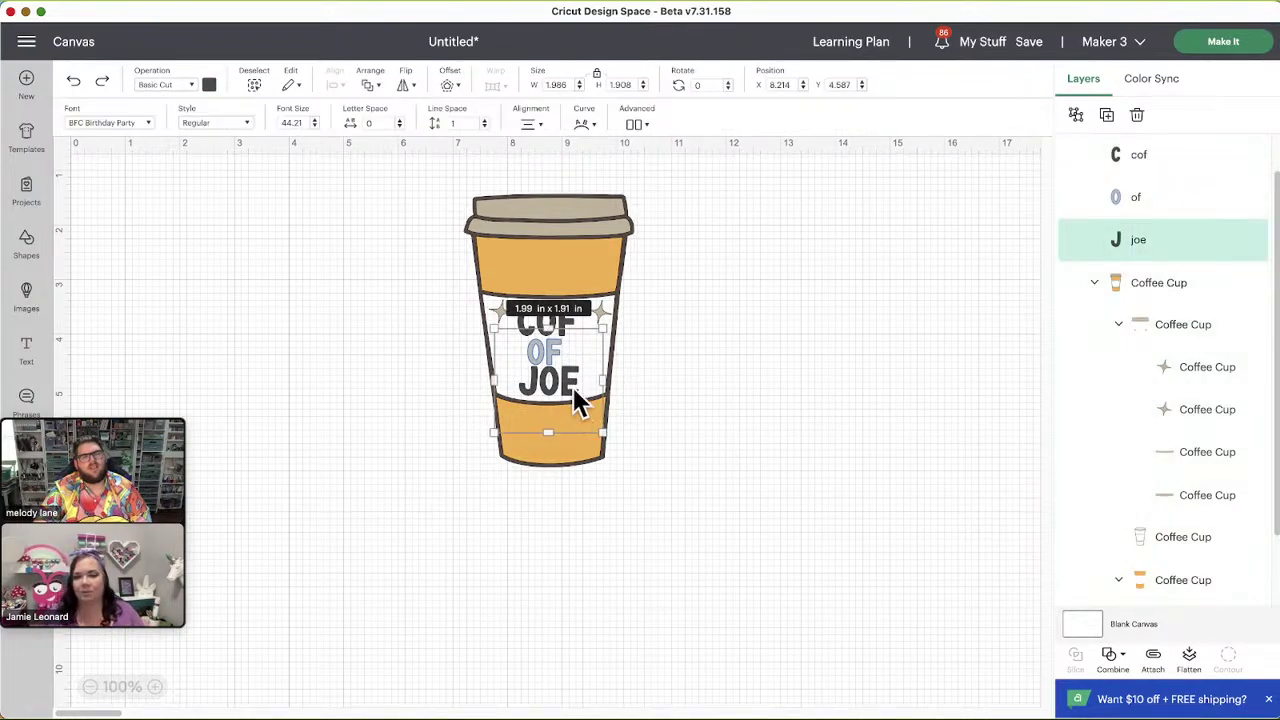
Nudge the coffee cup artwork slightly downward, undo the move, and reselect the whole design
mouse_move(589, 382)
mouse_down()
mouse_move(578, 382)
mouse_move(596, 366)
mouse_move(589, 386)
mouse_up()
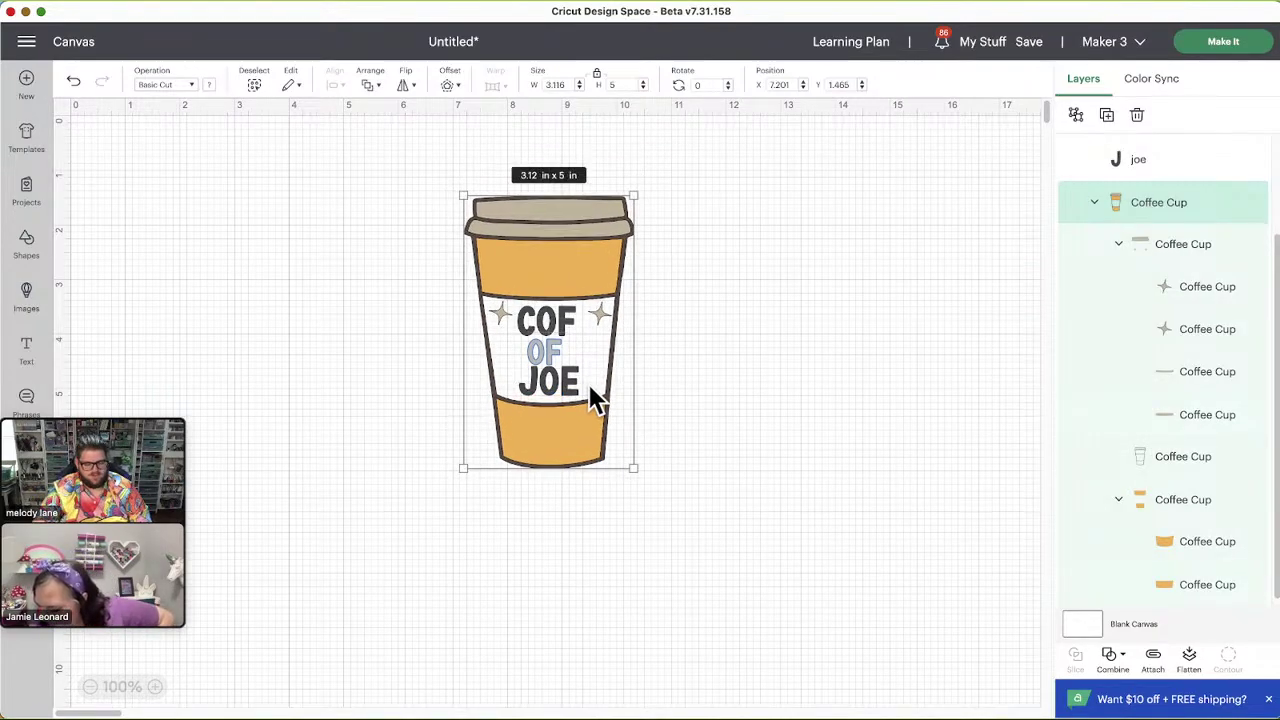
key(super+z)
click(564, 391)
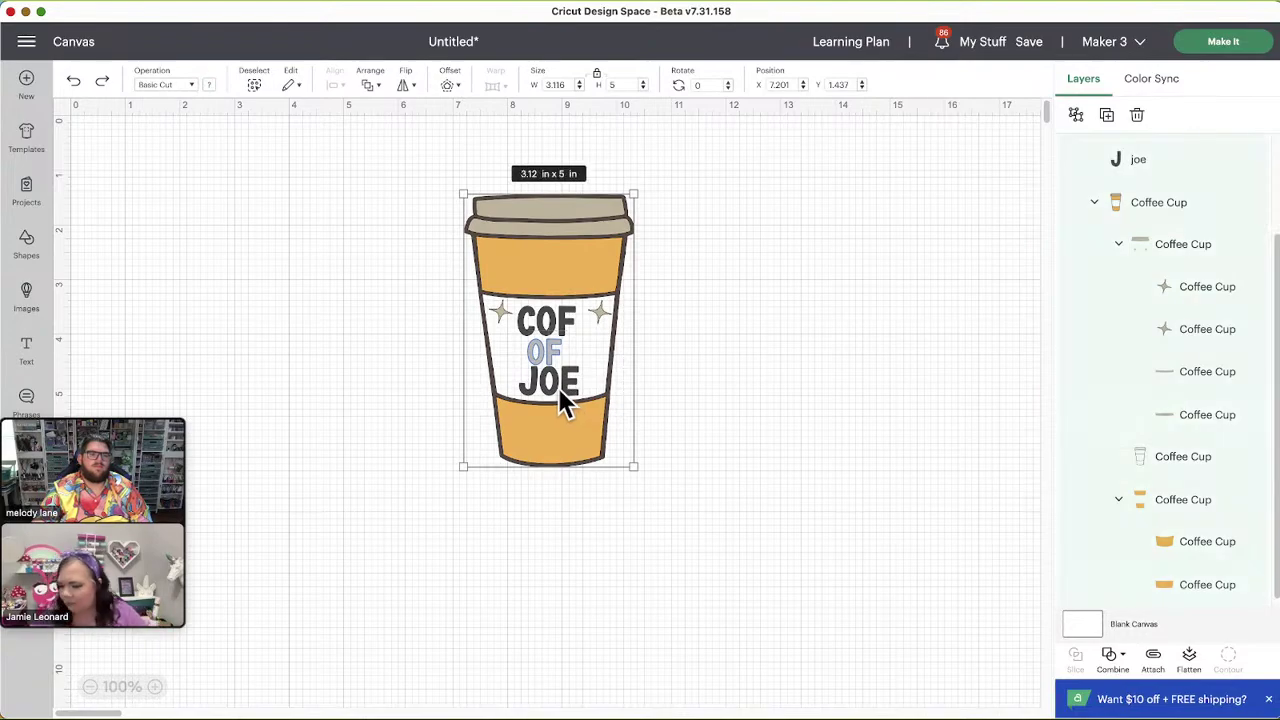
Undo the text edits until the coffee cup reads CUP OF MAGIC again, and select the word MAGIC
click(560, 392)
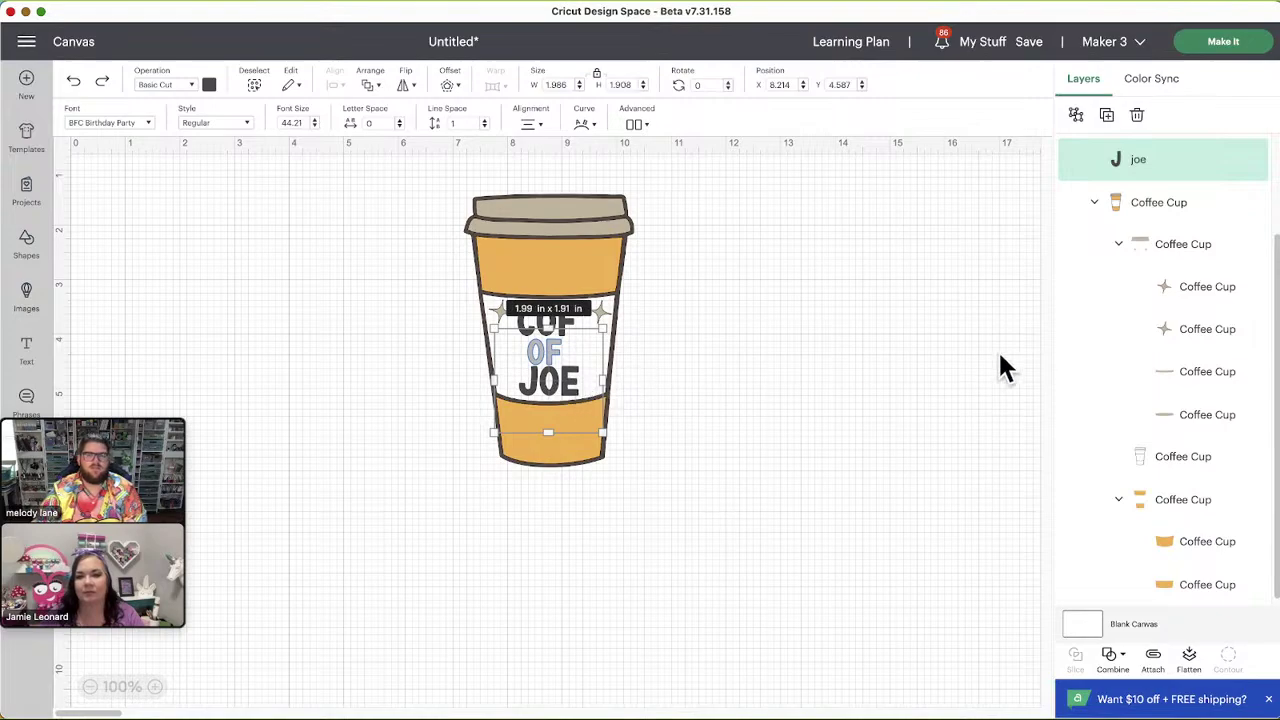
key(super+z)
key(super+z)
key(super+z)
key(super+z)
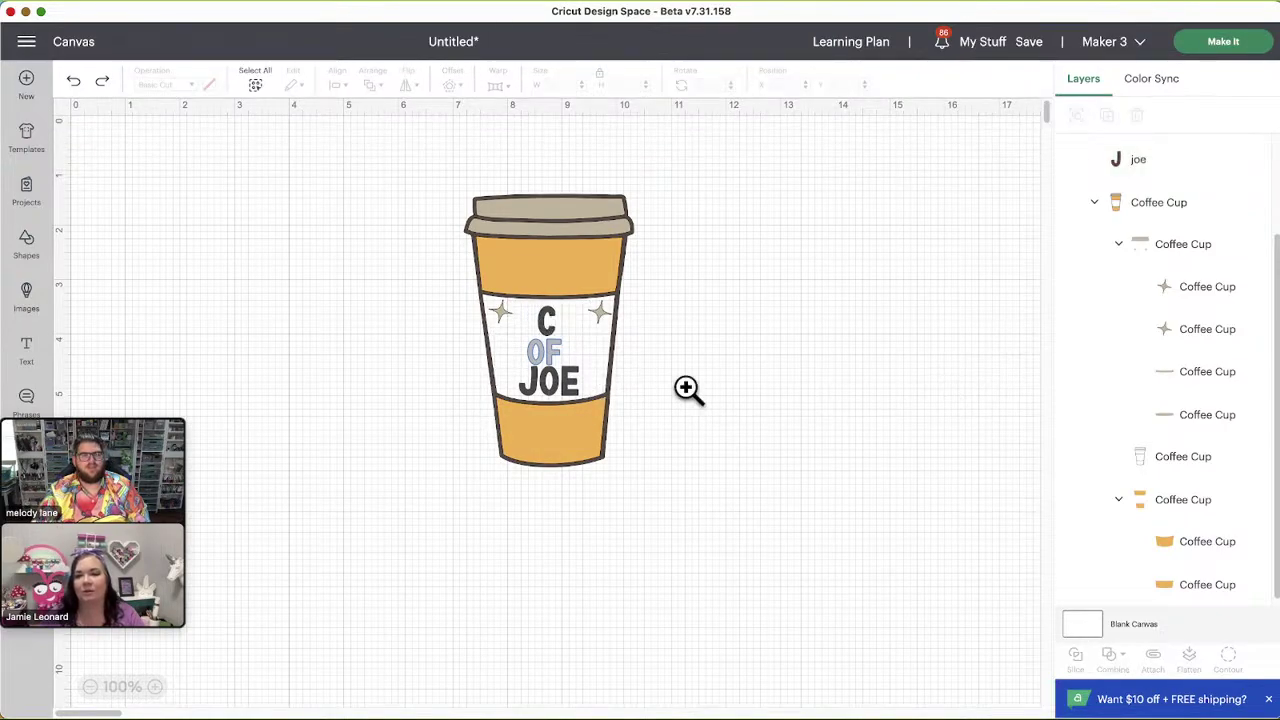
click(576, 388)
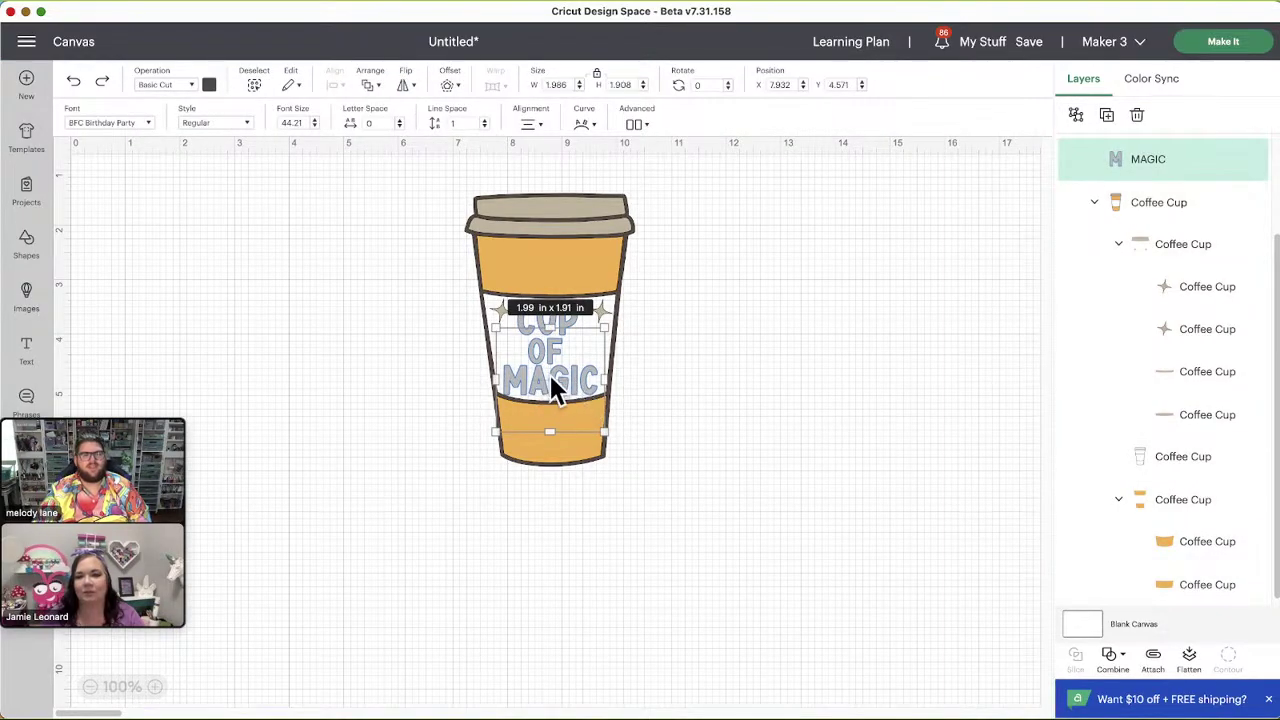
Delete the MAGIC text layer from the coffee cup and undo the deletion
key(super+v)
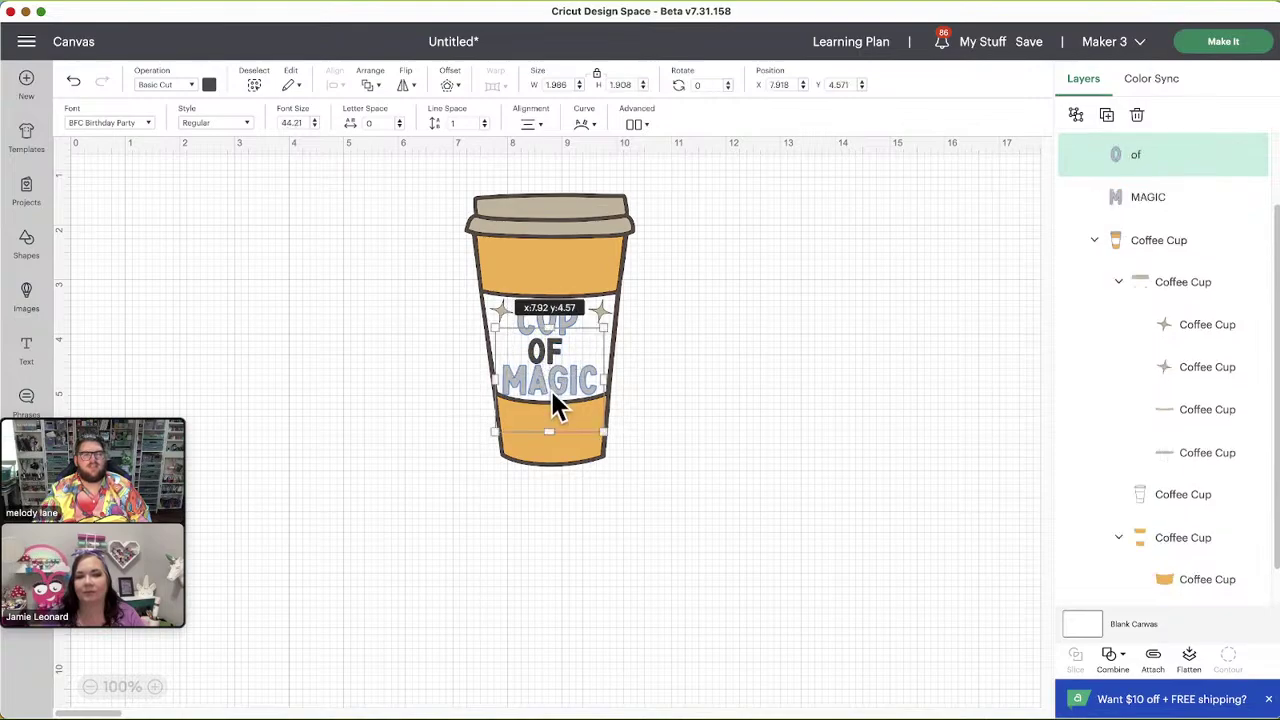
click(550, 388)
click(790, 392)
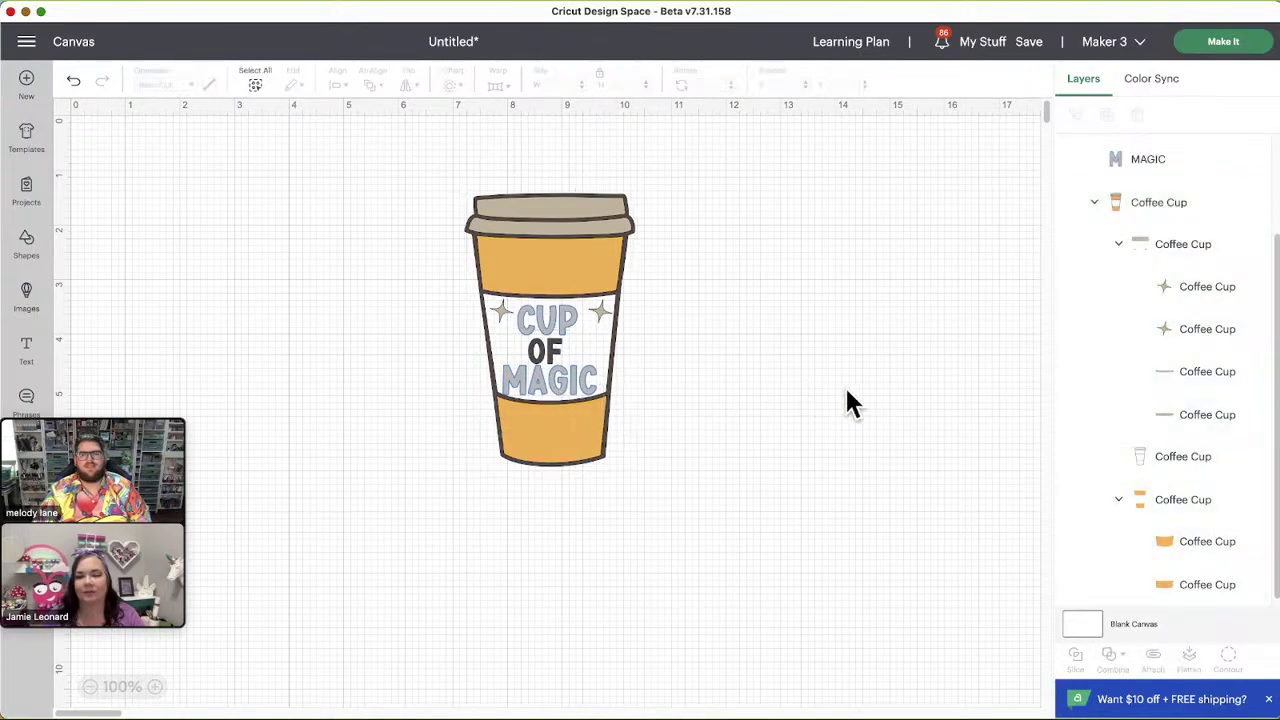
click(1150, 157)
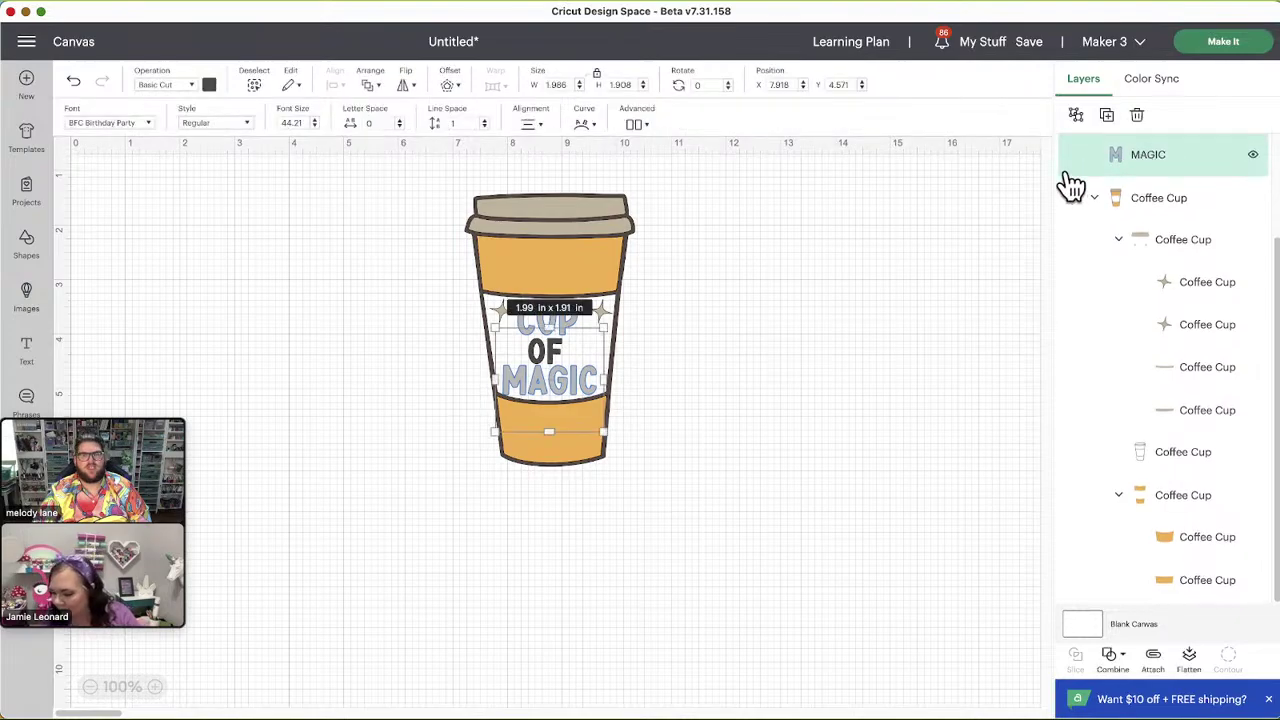
key(Delete)
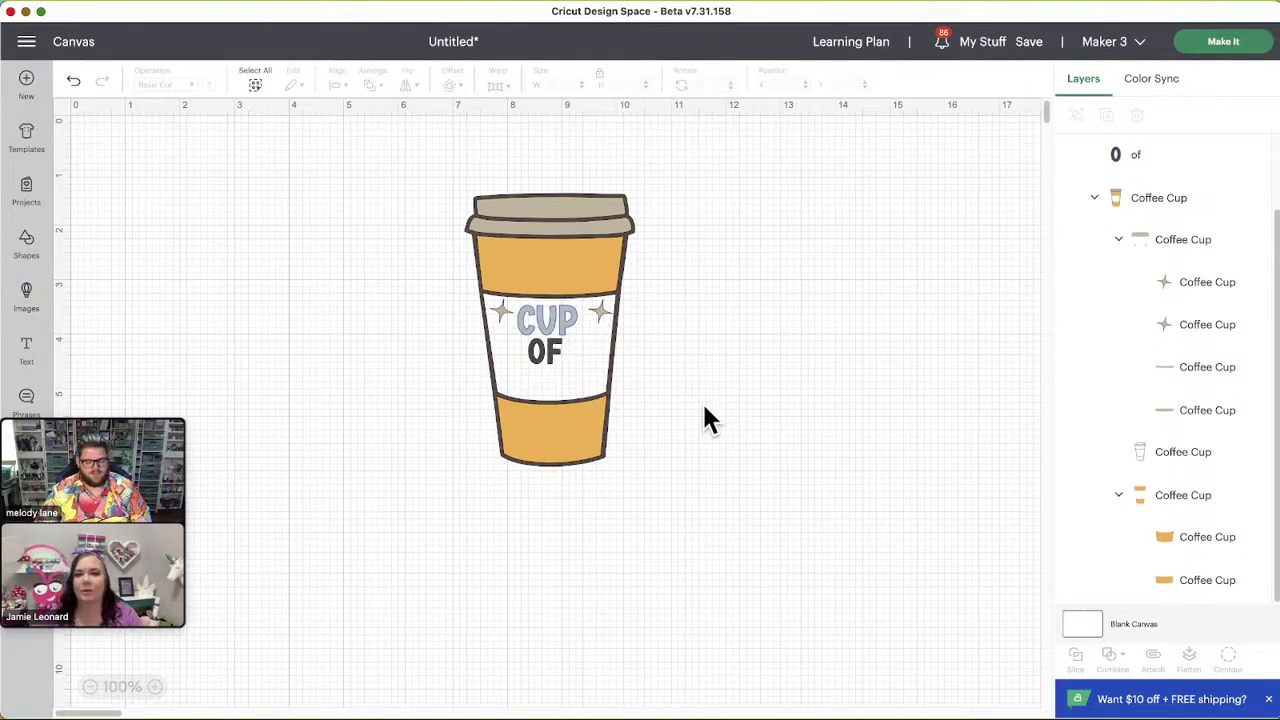
key(super+z)
Check which context options are offered for the MAGIC text on the cup, leaving the word selected
click(572, 395)
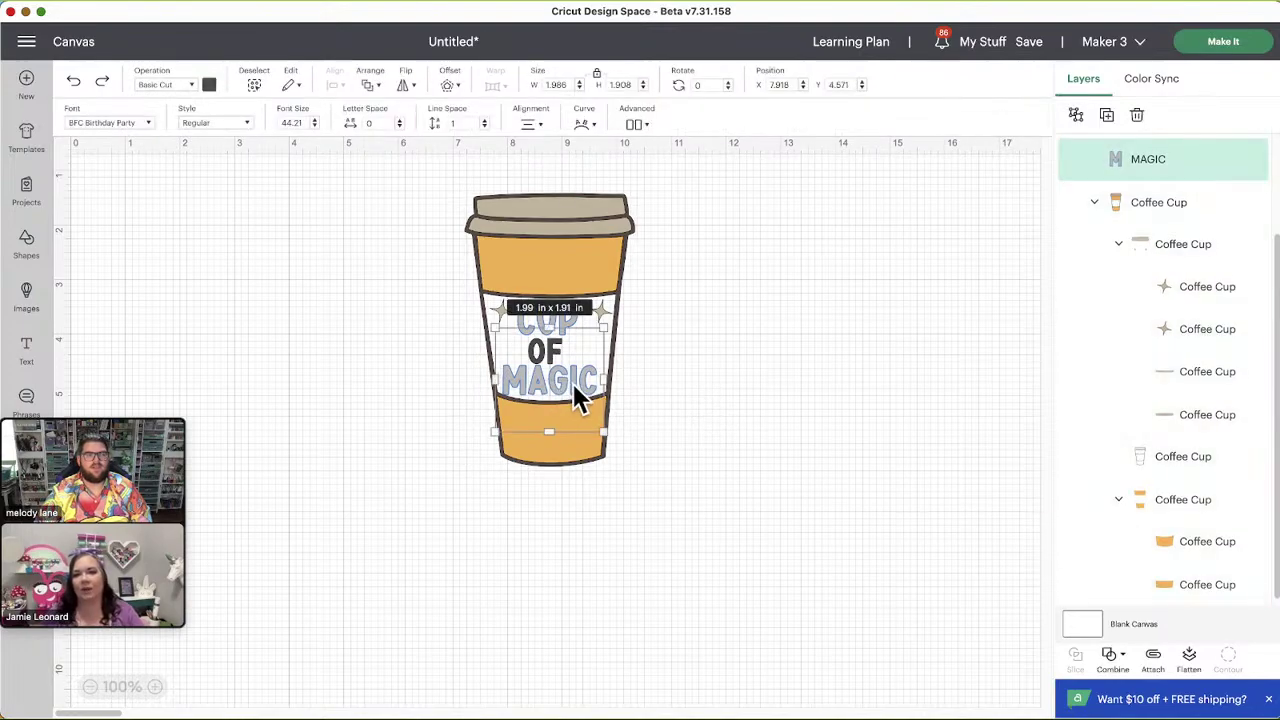
right_click(543, 392)
click(545, 395)
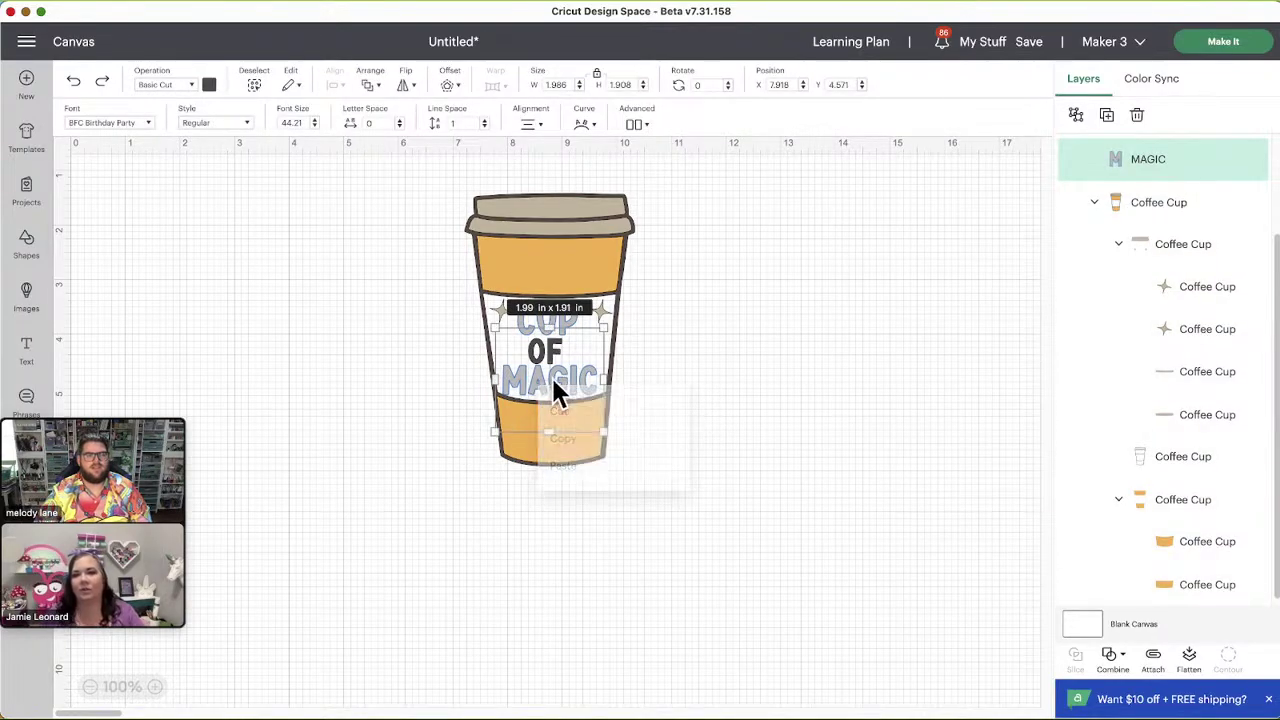
click(760, 428)
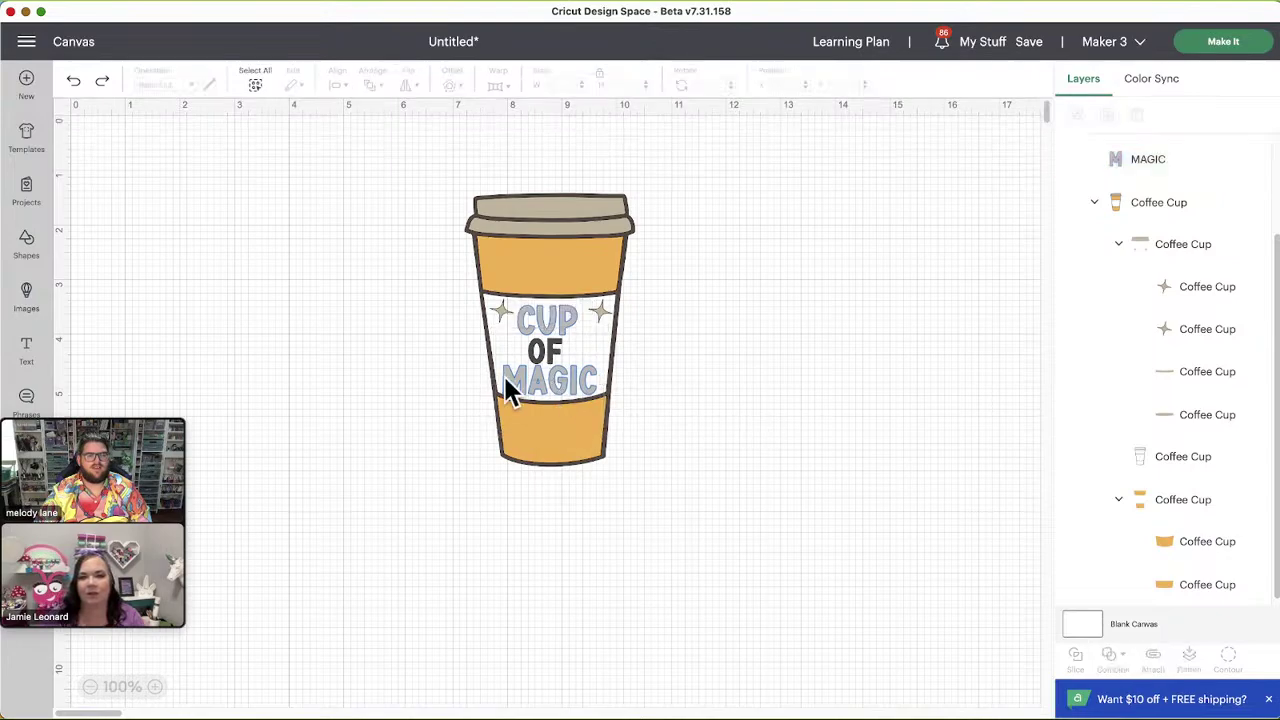
click(580, 395)
click(580, 395)
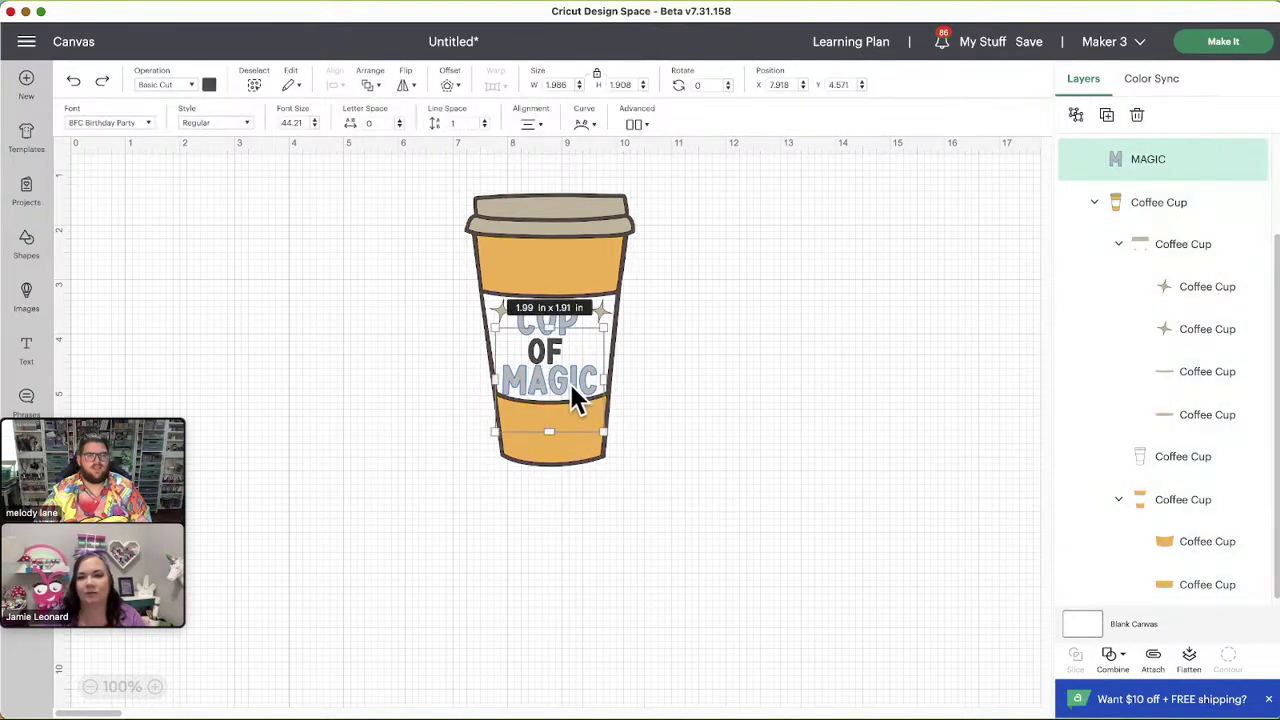
Move the MAGIC text off the cup onto the blank canvas beside it, and undo the move
drag(559, 395, 786, 414)
click(777, 403)
key(ctrl+a)
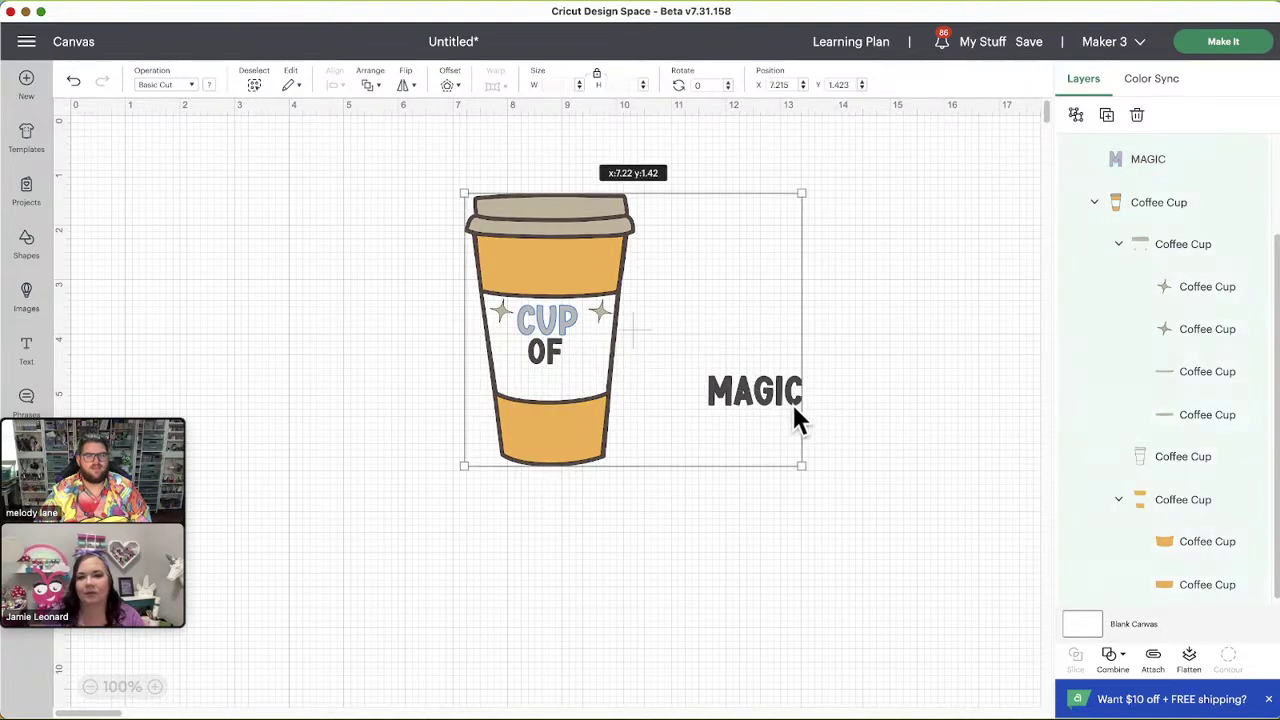
click(772, 400)
drag(769, 397, 766, 397)
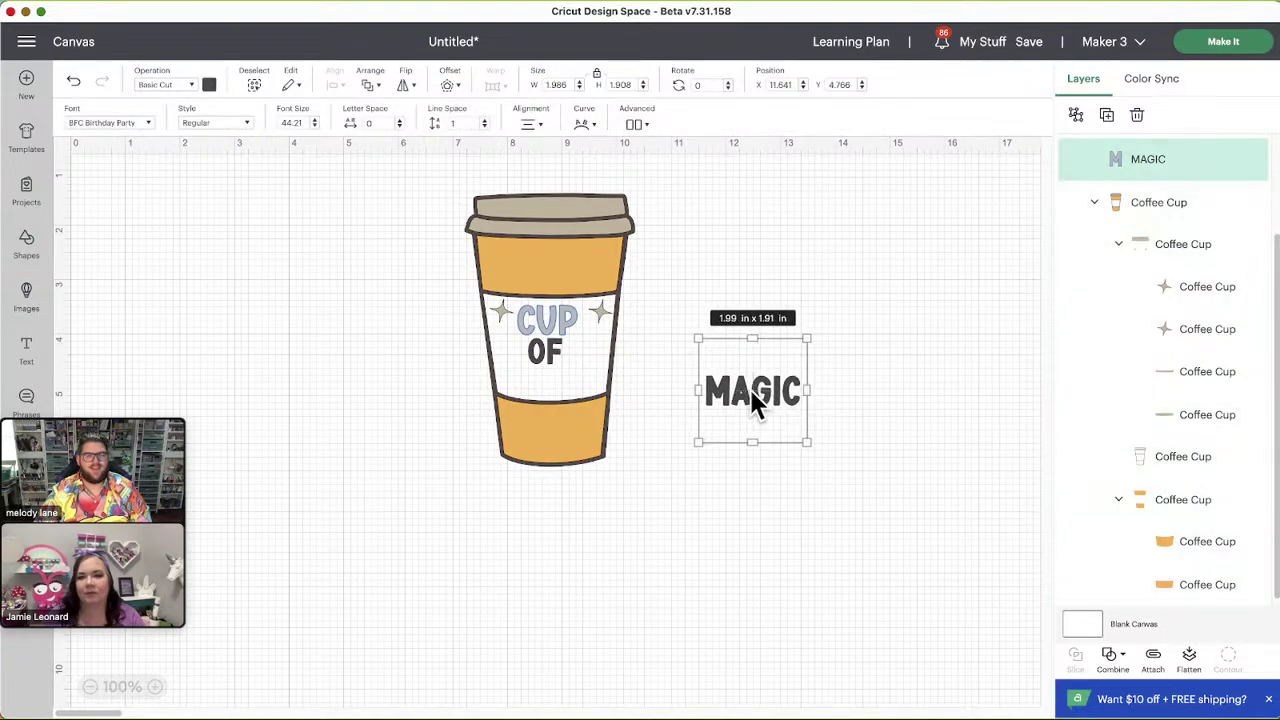
key(super+z)
key(super+z)
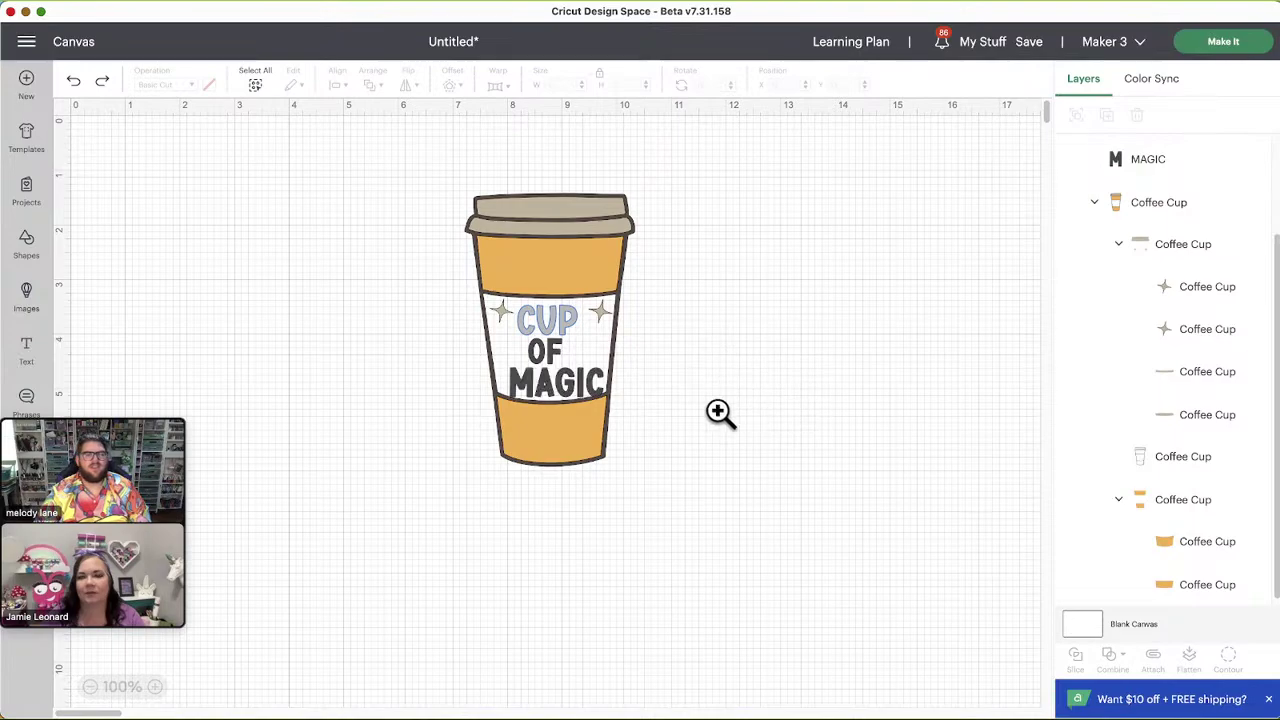
Nudge the whole coffee cup to about X 7.37, Y 1.65 and try to select its MAGIC text
click(557, 395)
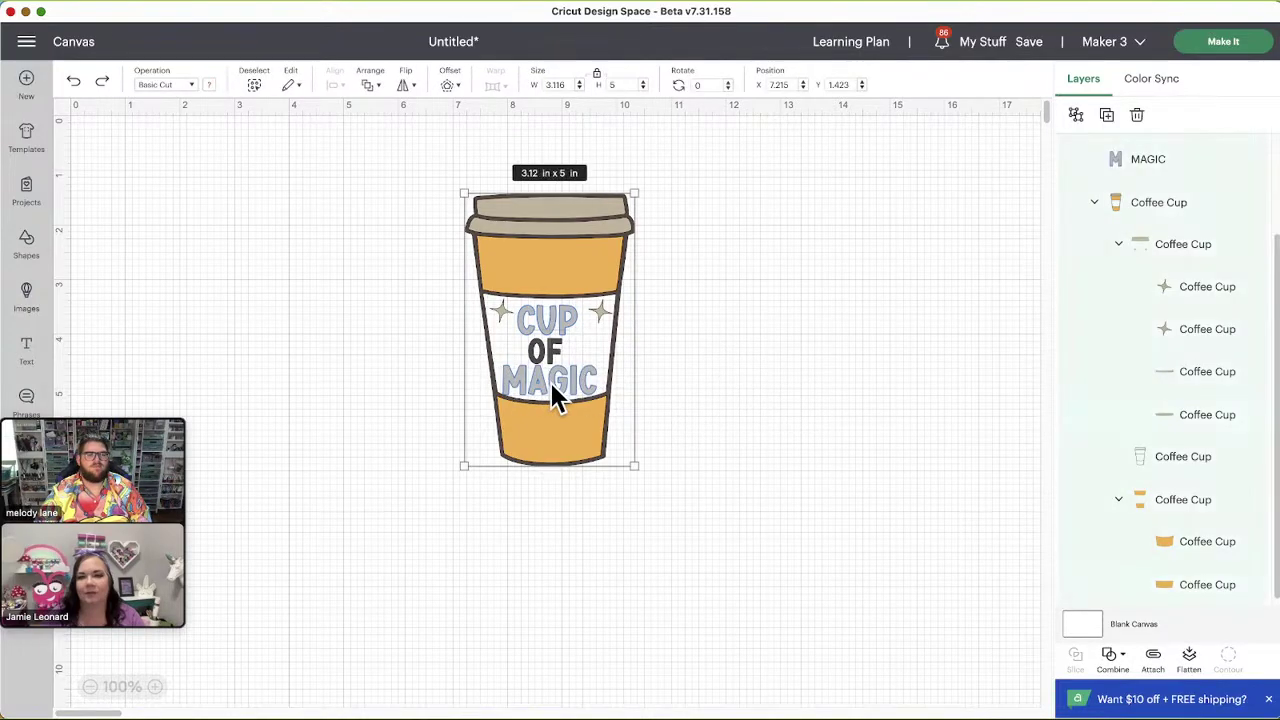
click(549, 381)
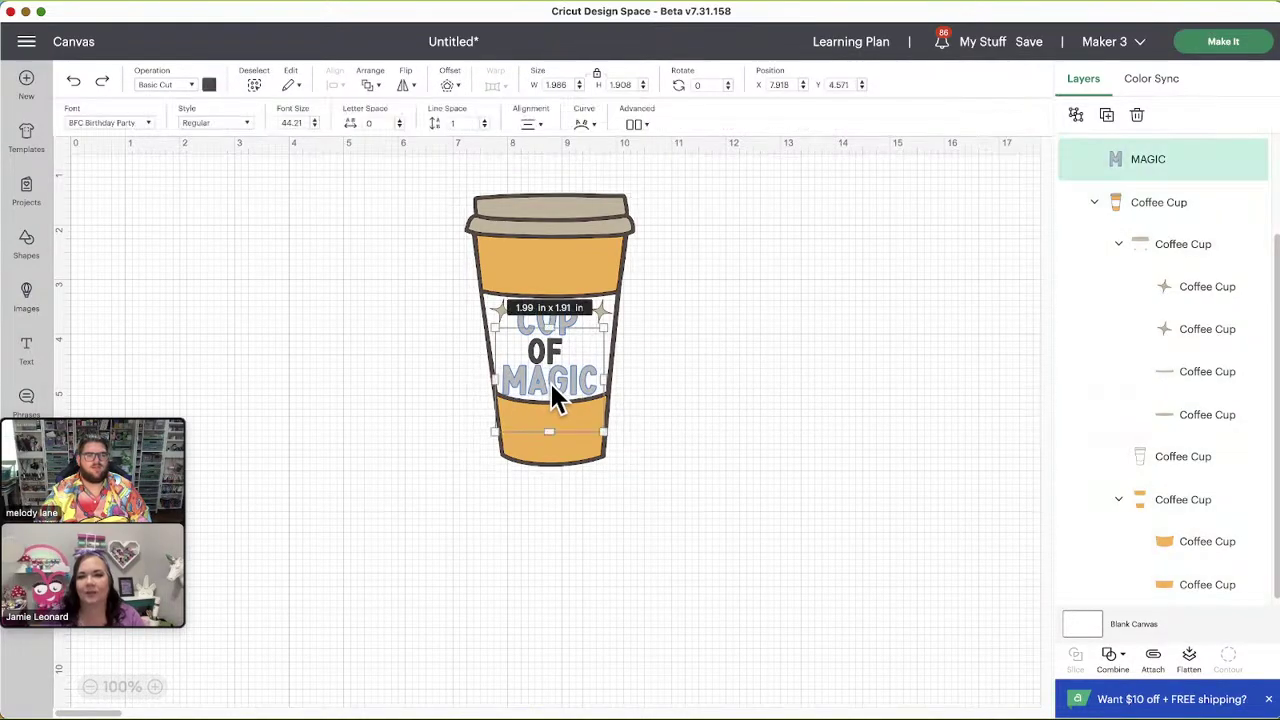
click(813, 414)
mouse_move(563, 251)
mouse_down()
mouse_move(869, 246)
mouse_move(571, 263)
mouse_up()
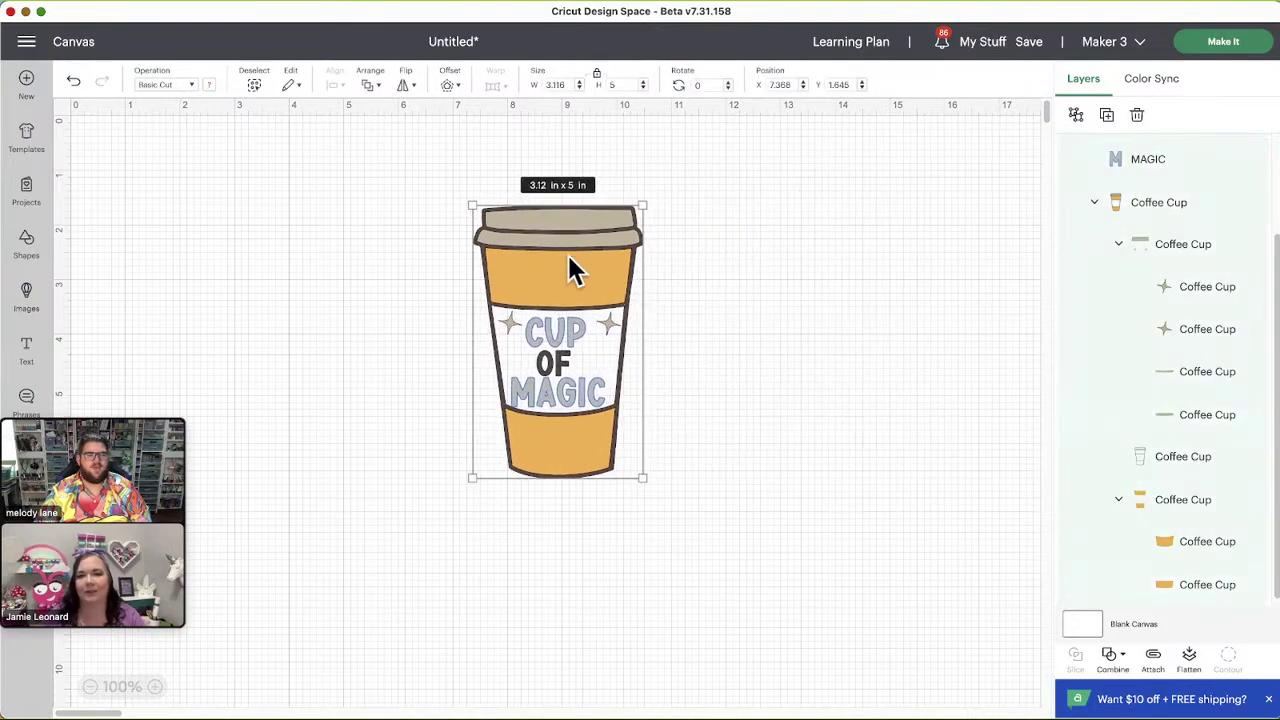
right_click(548, 392)
click(564, 398)
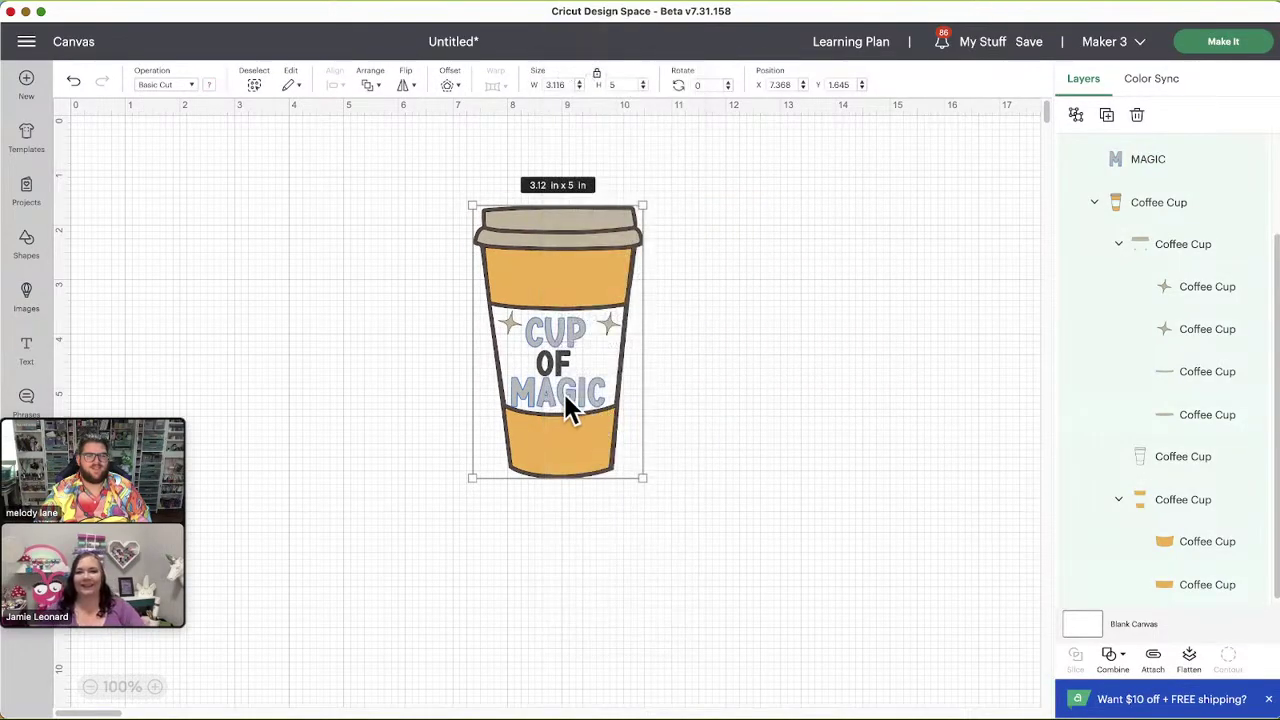
Undo the edits until OF is light blue again, and move the cup up to about X 7.31, Y 1.83
key(super+z)
key(super+z)
key(super+z)
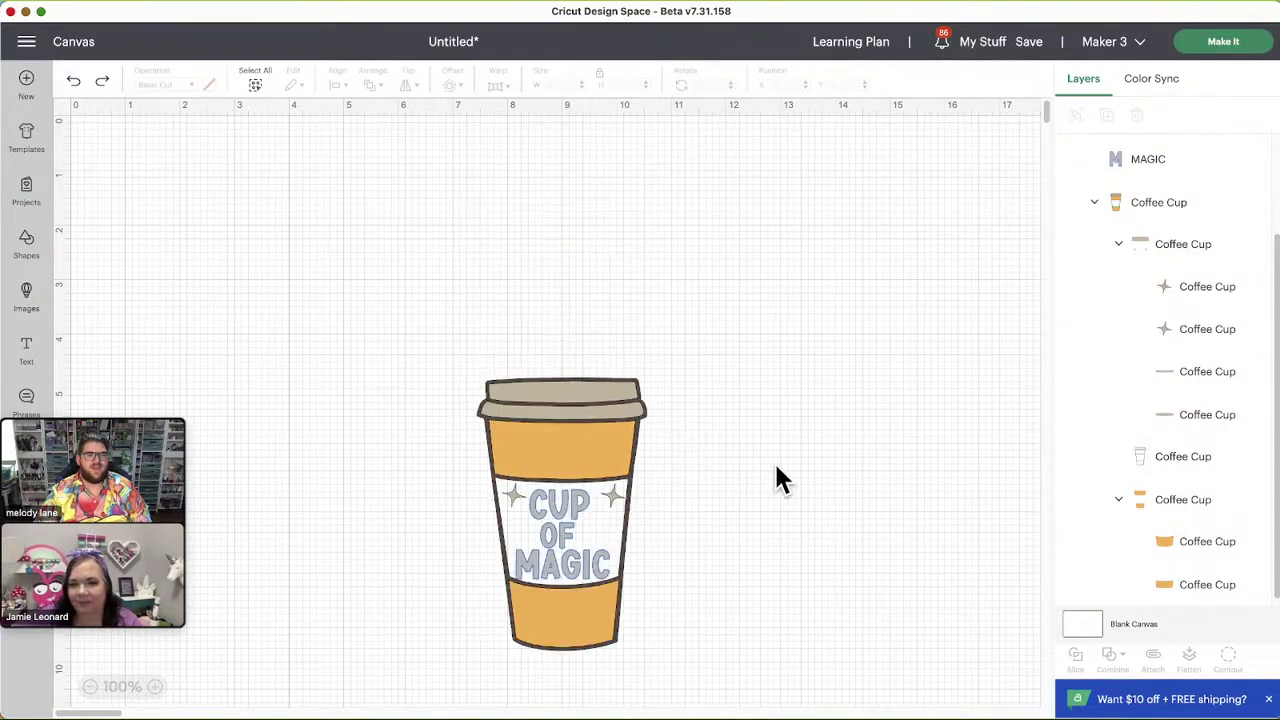
click(544, 549)
drag(597, 375, 595, 222)
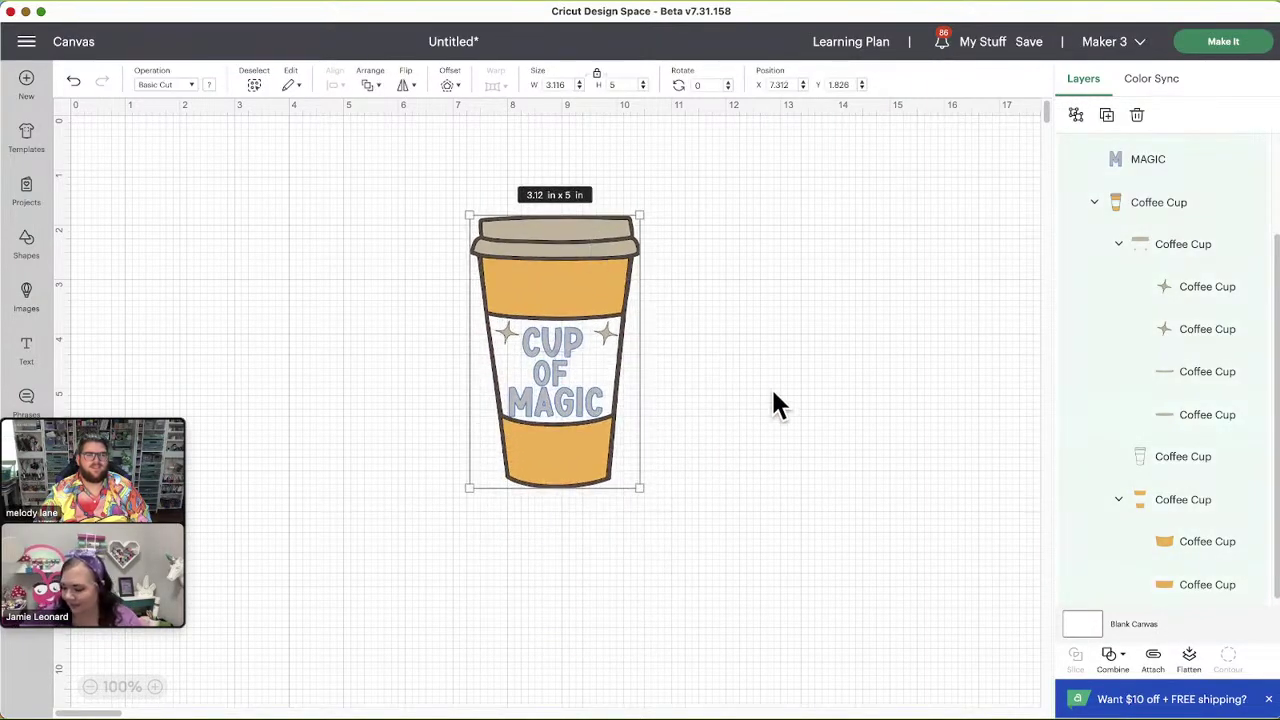
Select the MAGIC text layer and examine which editing options its context menu offers
click(771, 400)
click(582, 406)
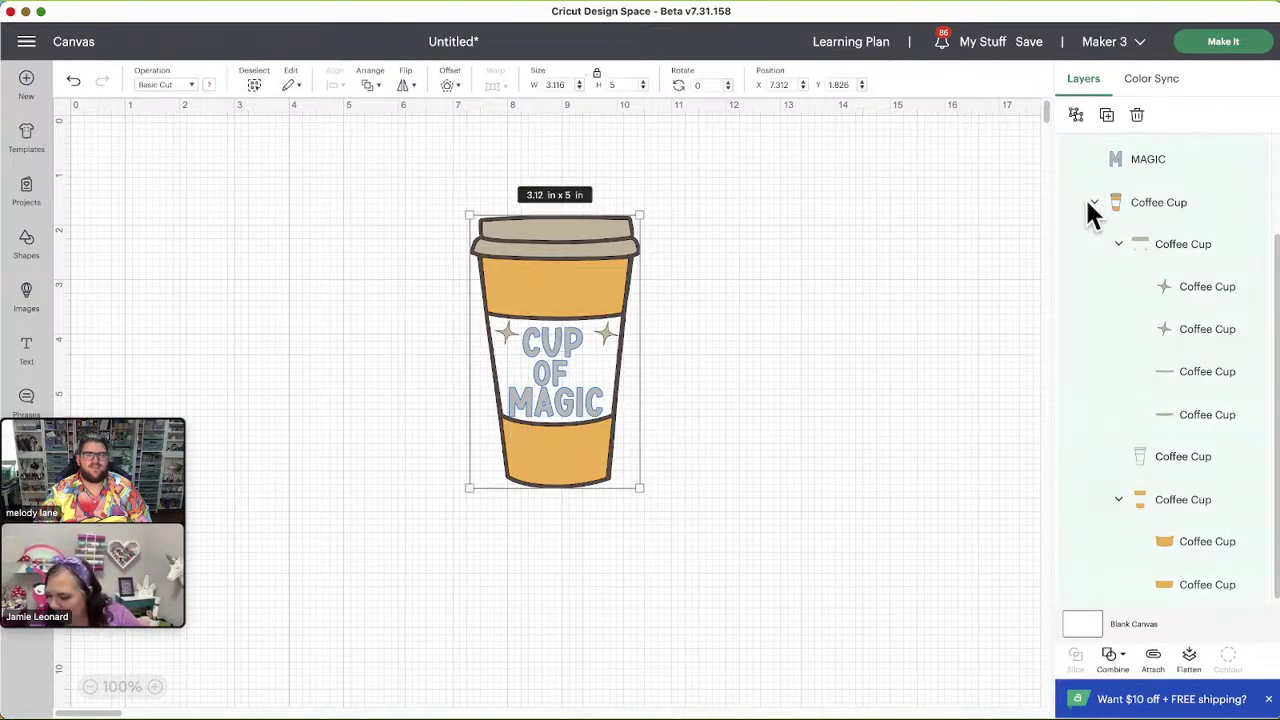
click(1168, 172)
right_click(1166, 163)
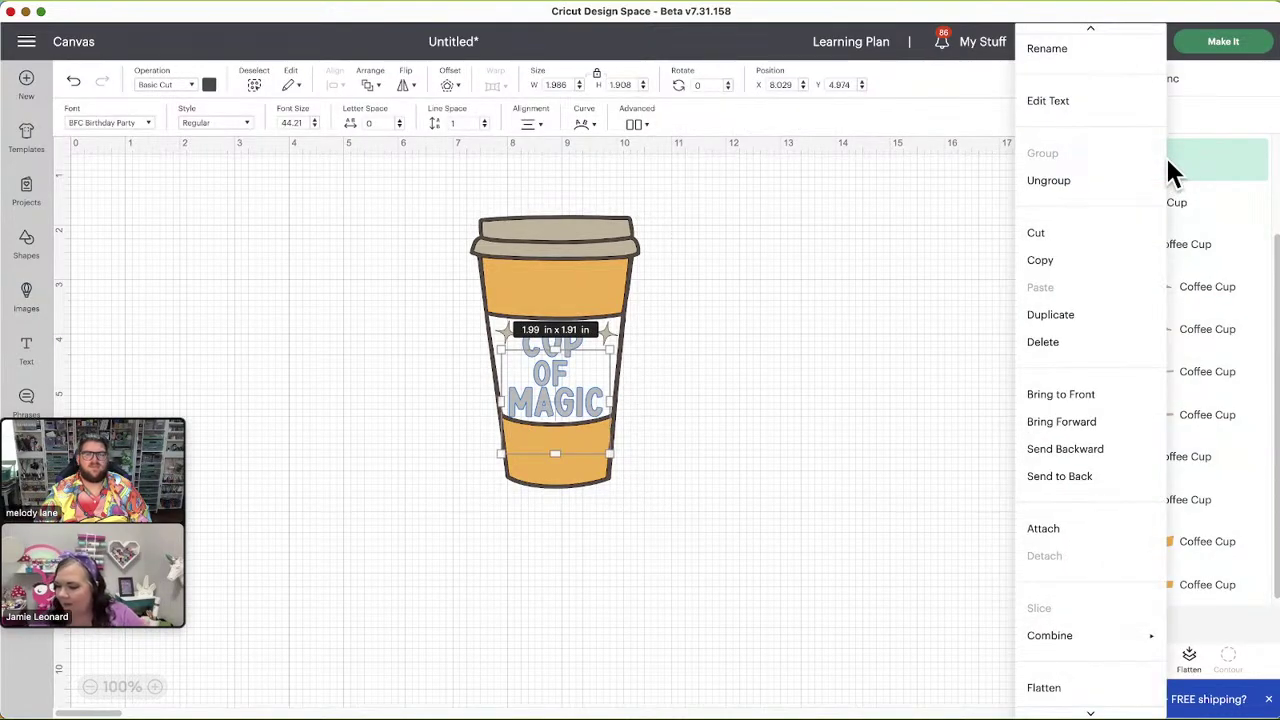
scroll(1040, 120, down, 1)
click(880, 355)
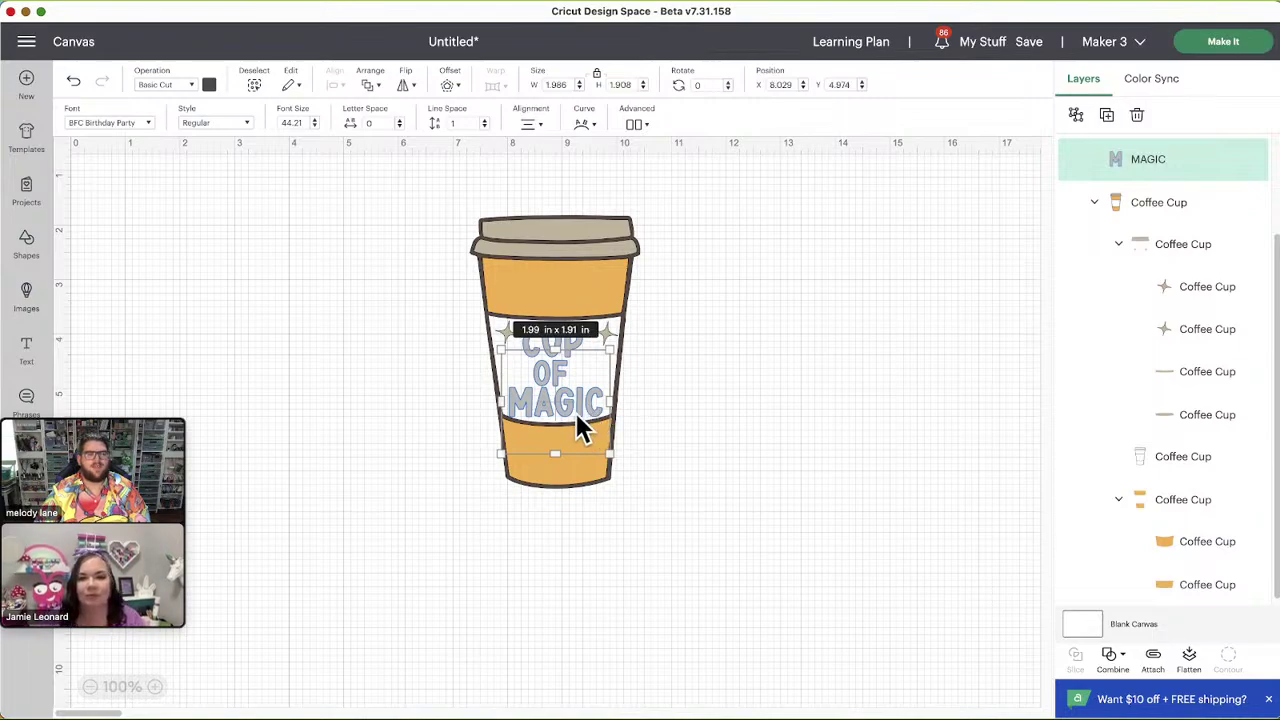
right_click(1160, 178)
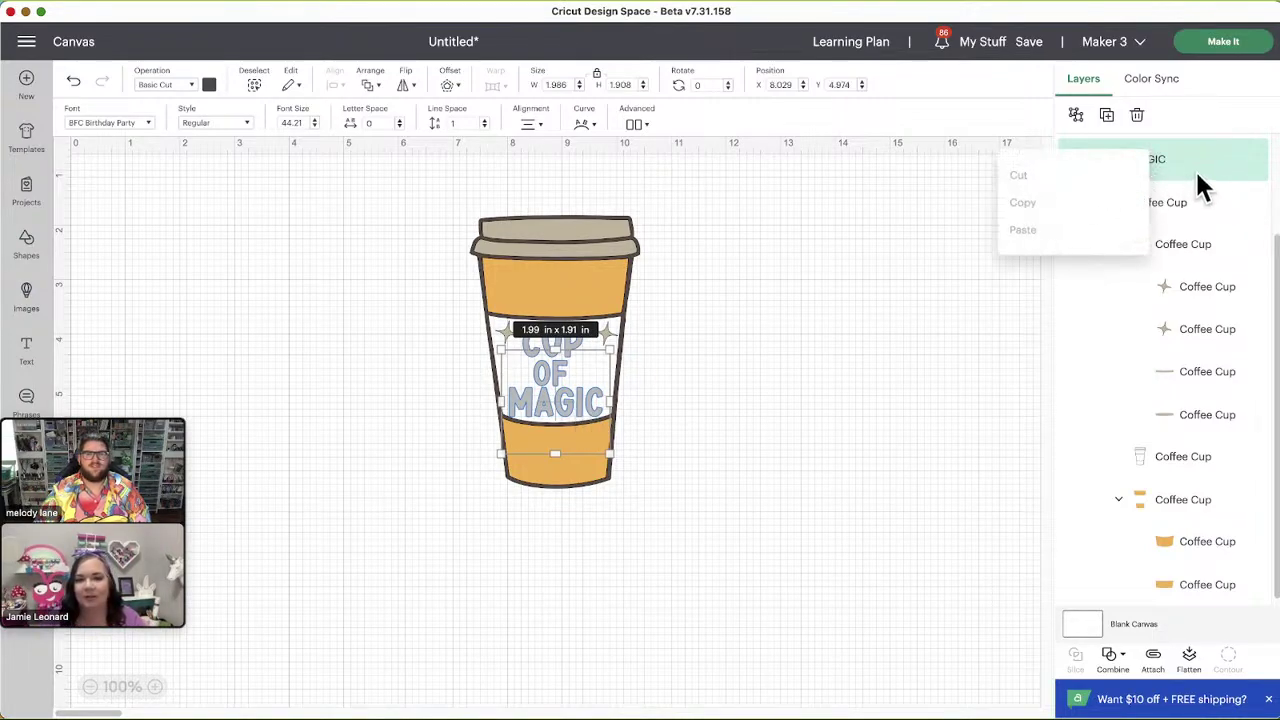
click(1185, 178)
Move the cup artwork to the right of its text, and move MAGIC below CUP OF to about X 6.96, Y 6.02
drag(567, 413, 849, 409)
click(567, 413)
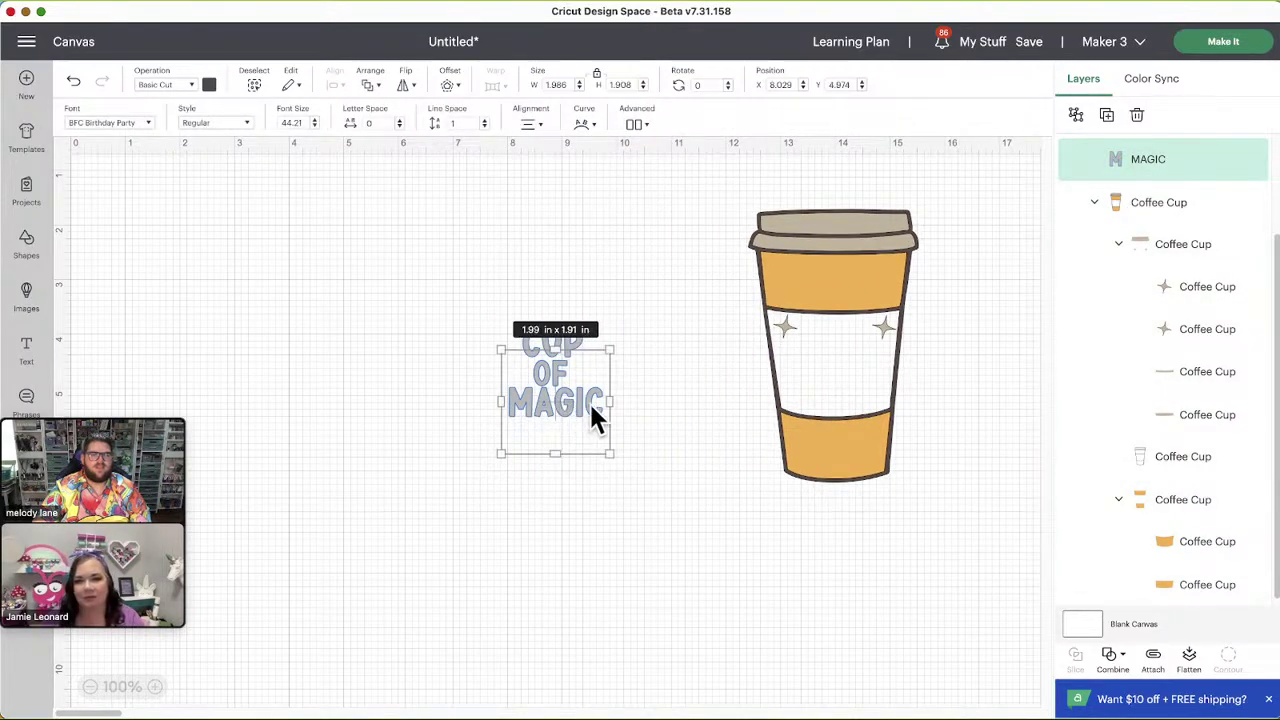
drag(589, 401, 510, 460)
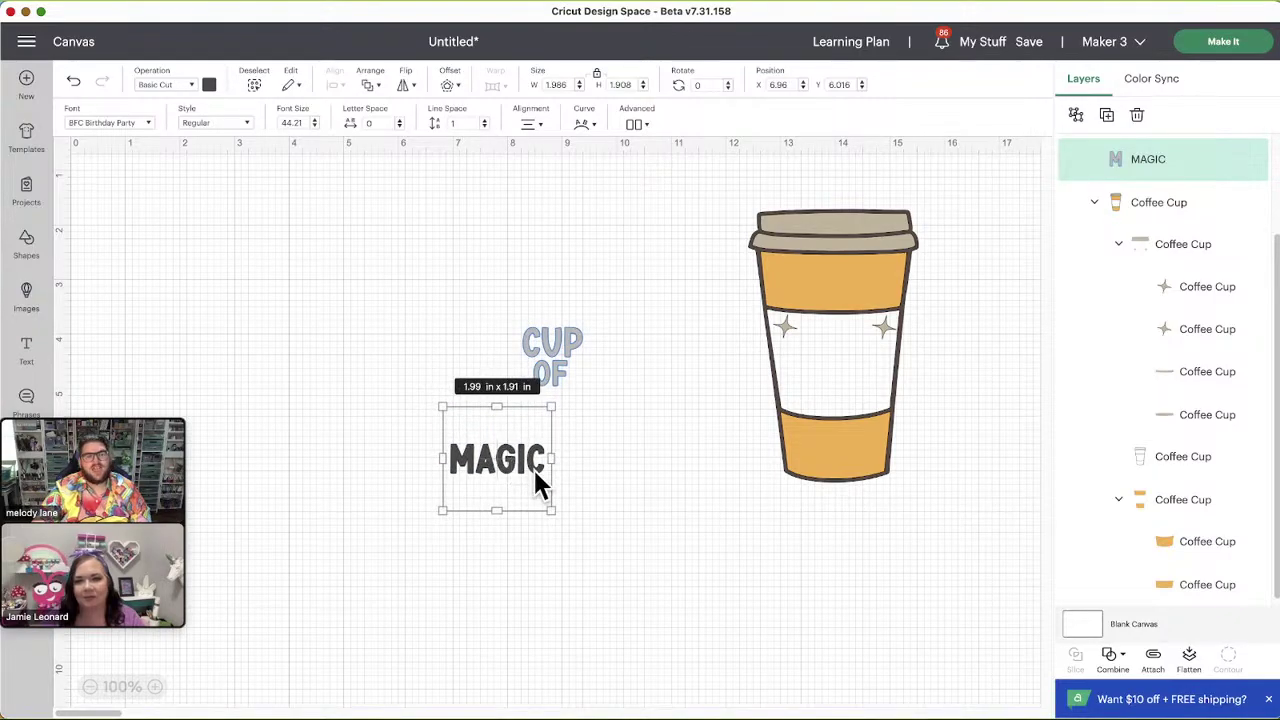
right_click(532, 470)
click(518, 438)
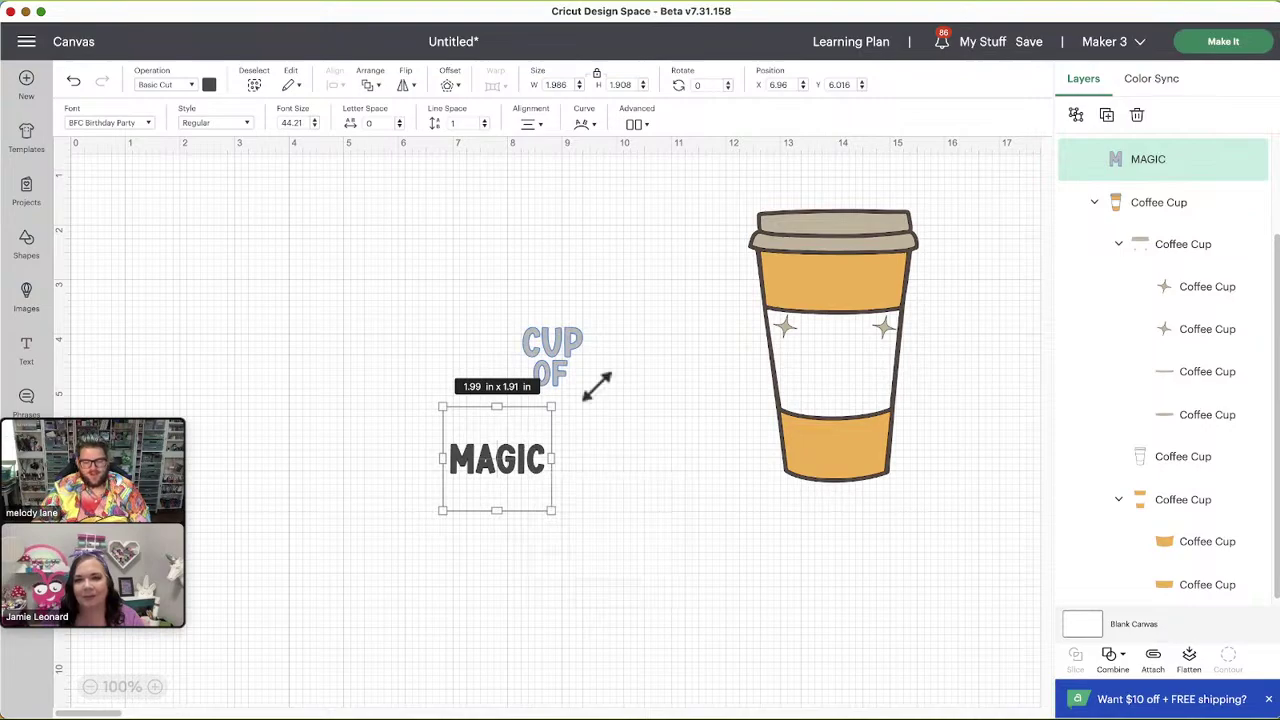
Select the cup artwork and all of its text together and delete them from the canvas
click(565, 337)
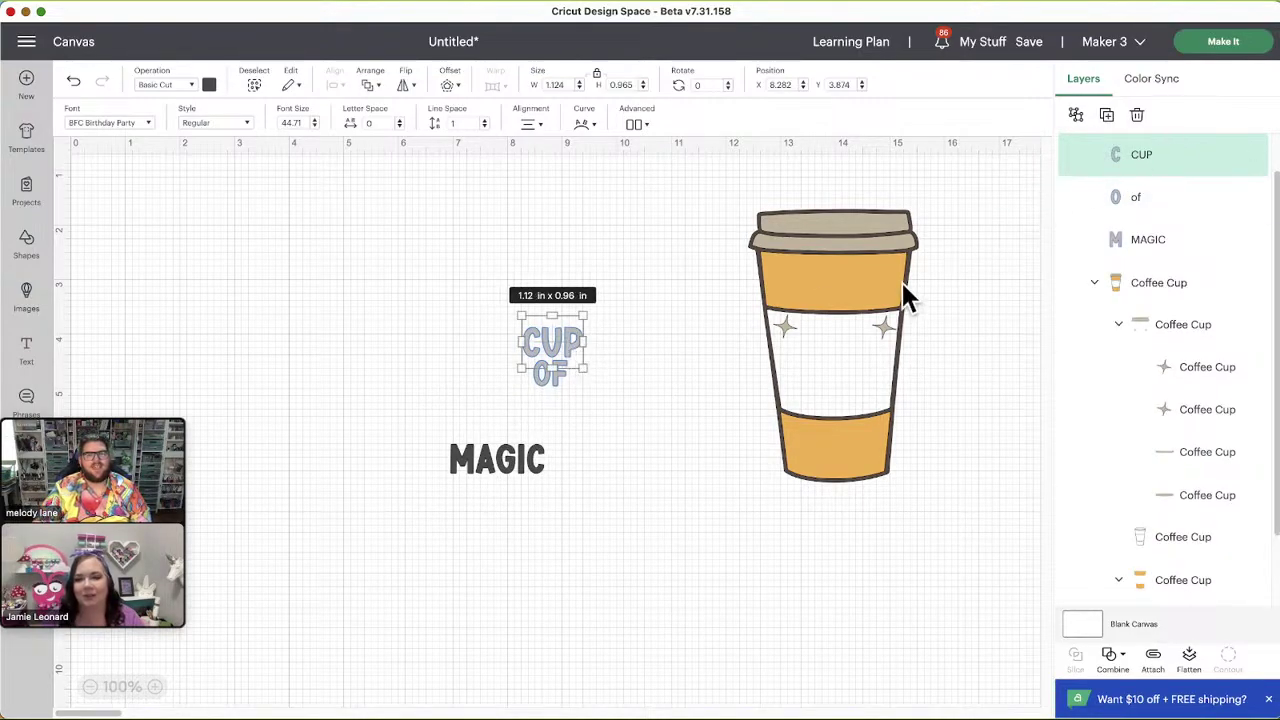
drag(943, 277, 451, 483)
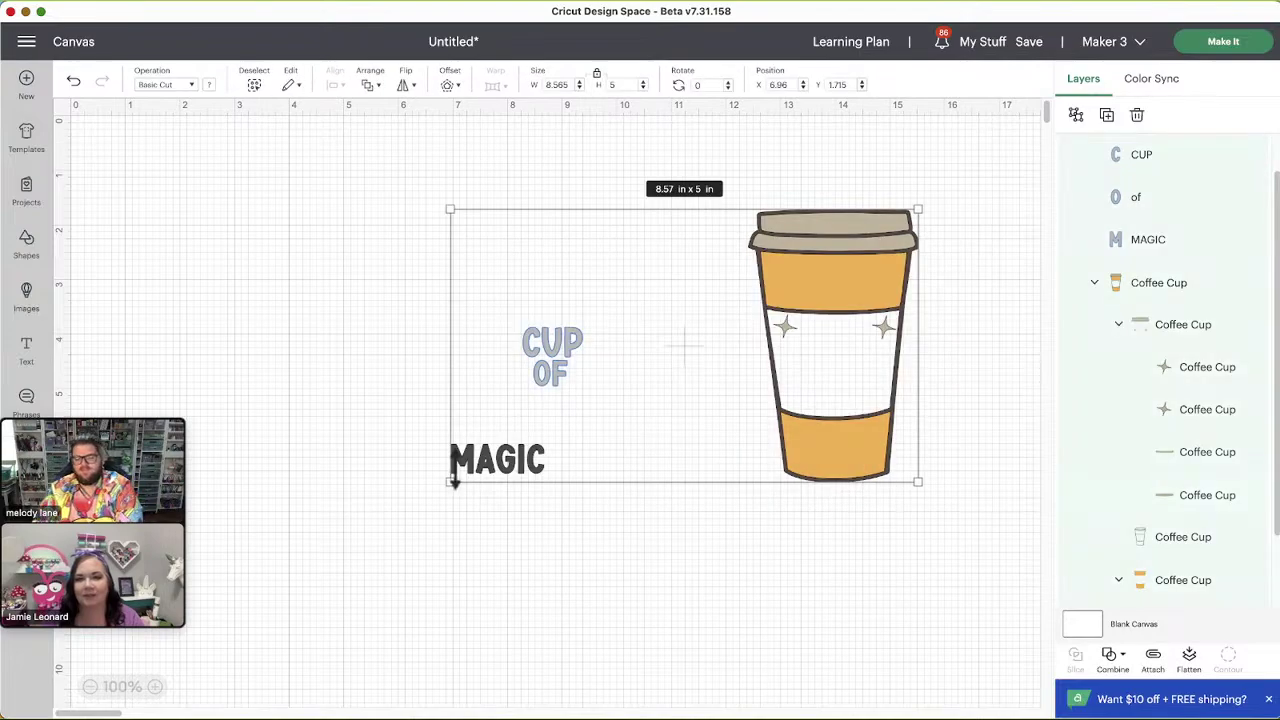
key(Delete)
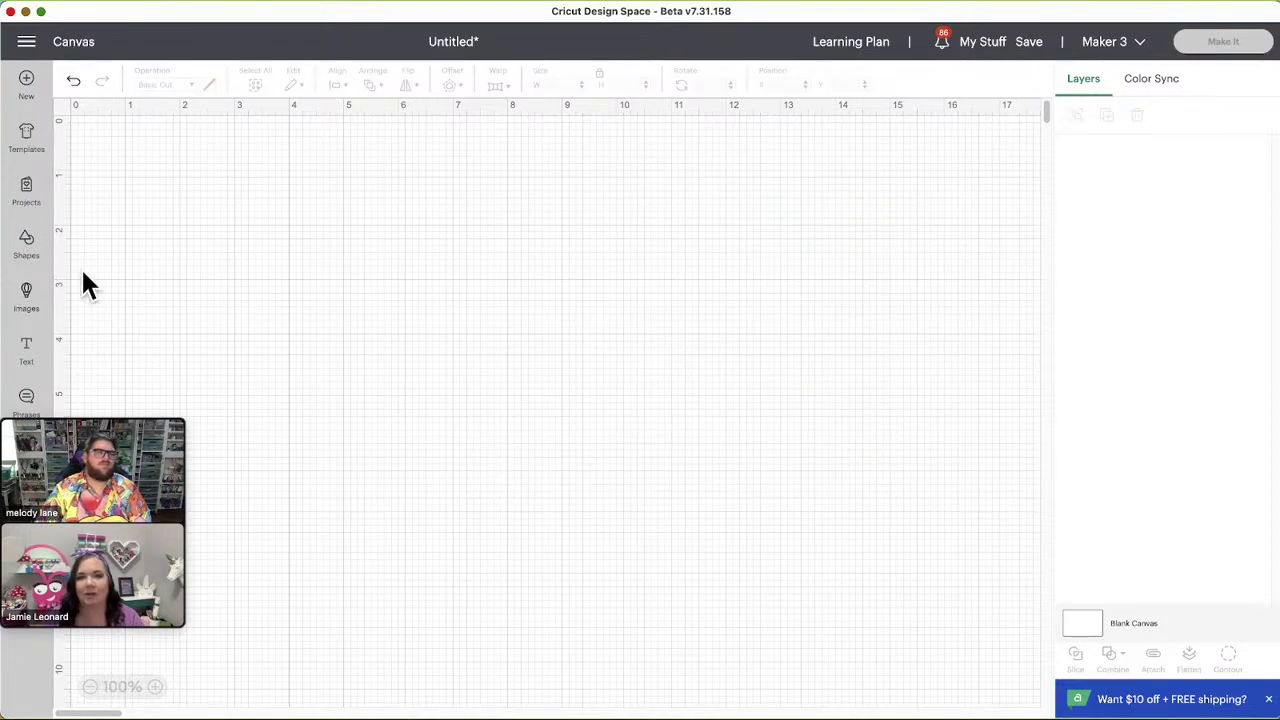
Open the image library and browse the Image Sets category
click(28, 294)
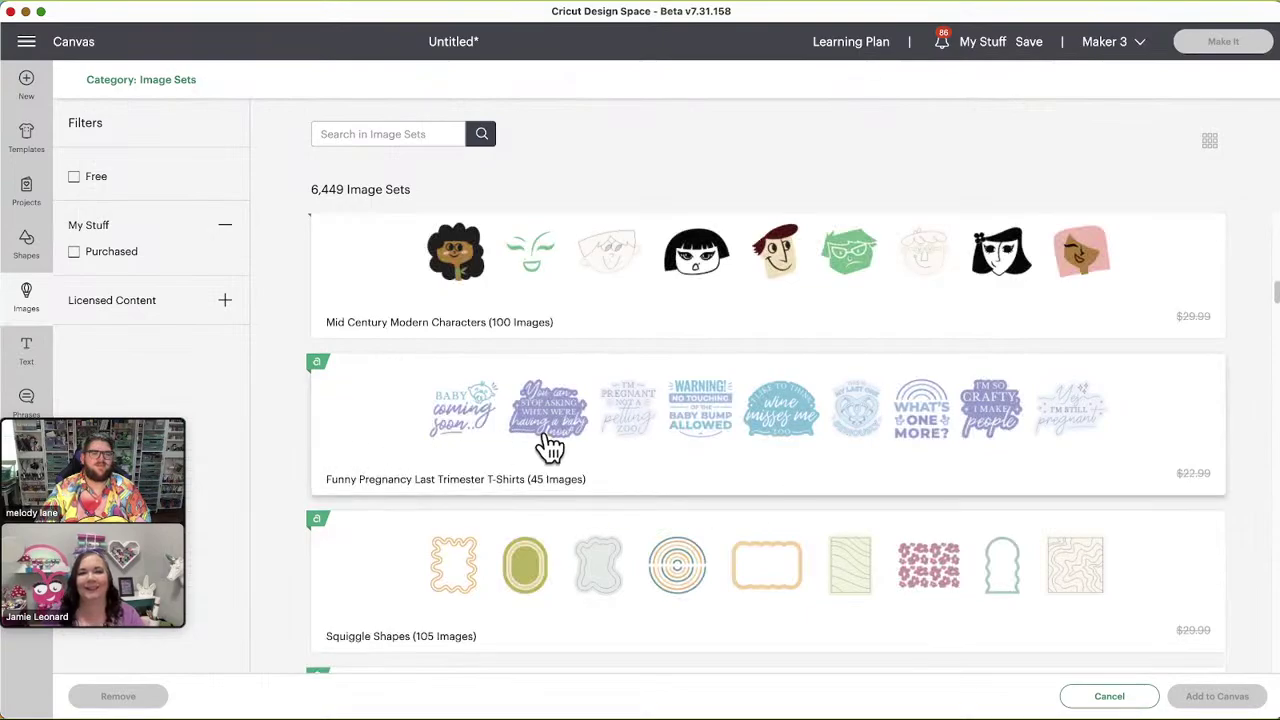
scroll(546, 446, down, 5)
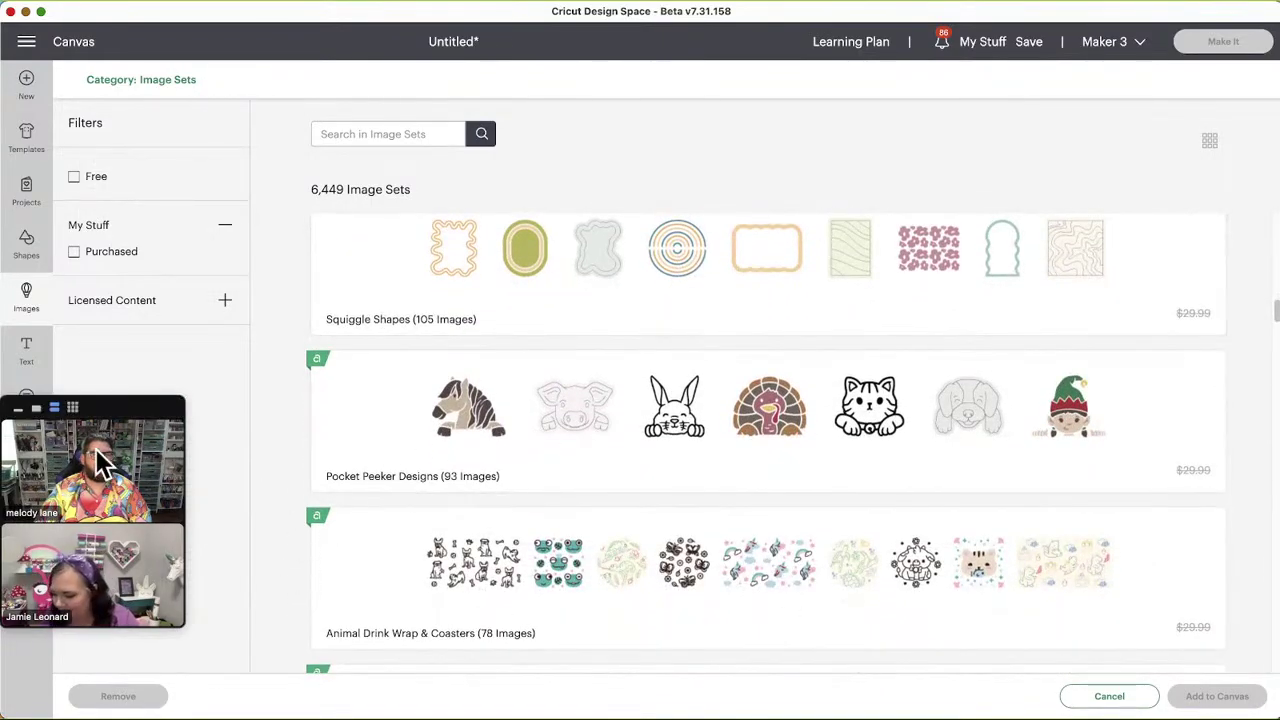
drag(112, 400, 211, 310)
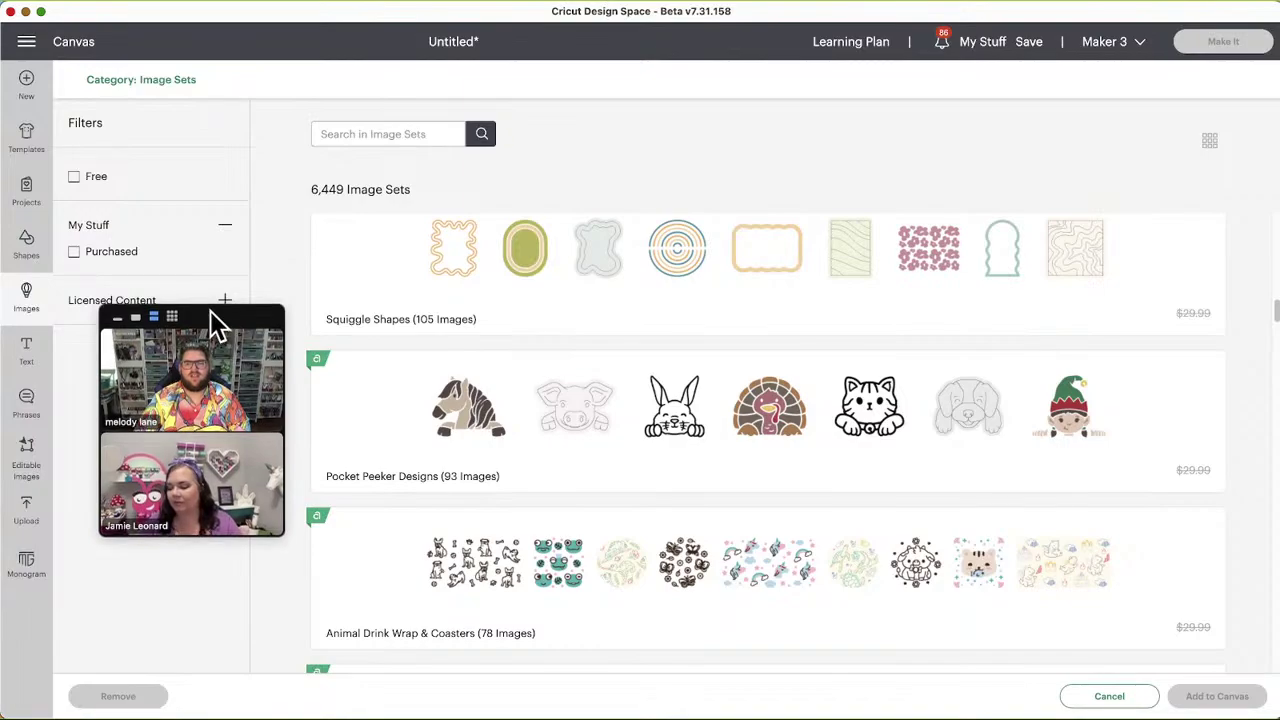
scroll(646, 503, down, 2)
scroll(646, 510, down, 3)
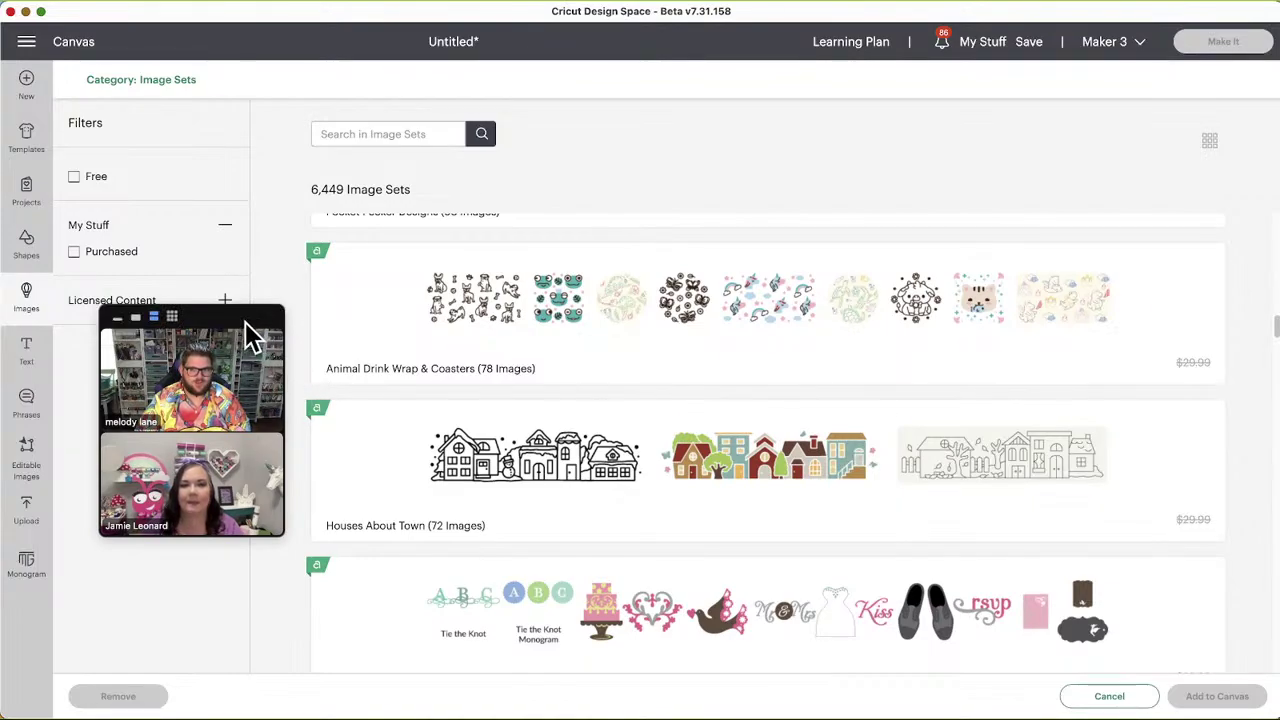
drag(248, 322, 257, 260)
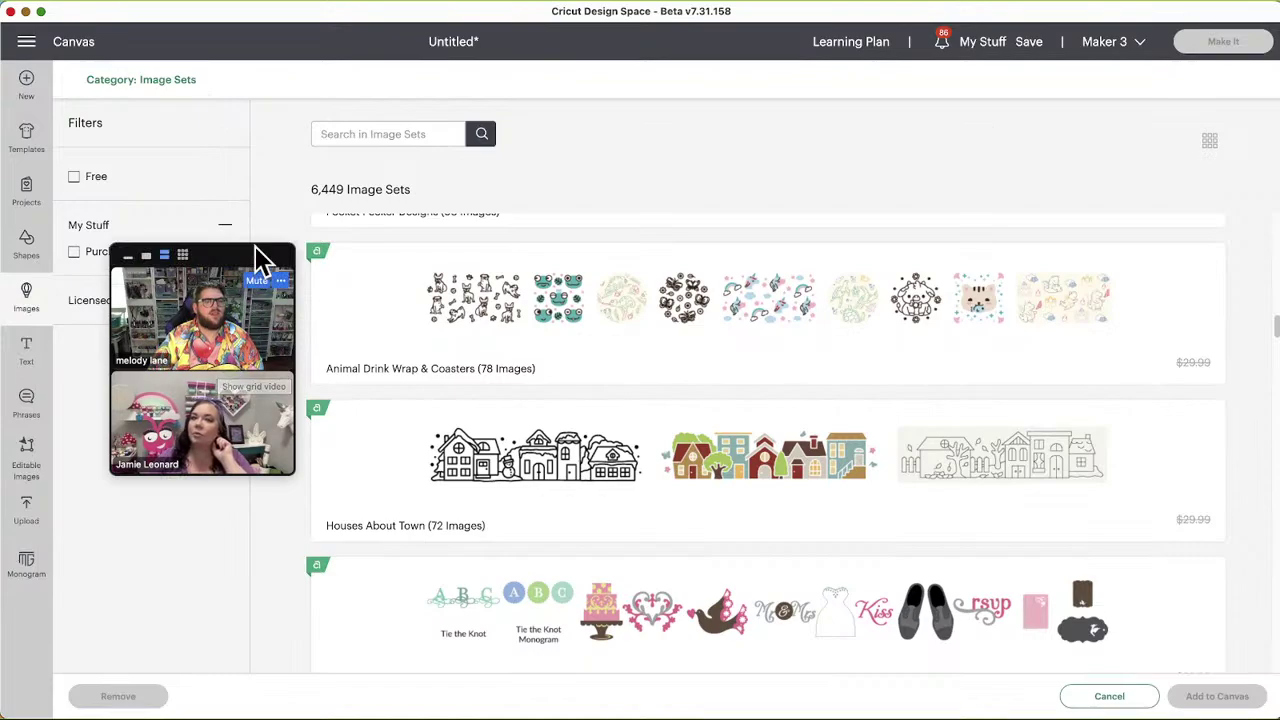
Move the floating video window clear of the filters and look through the image sets around Houses About Town
drag(255, 258, 222, 455)
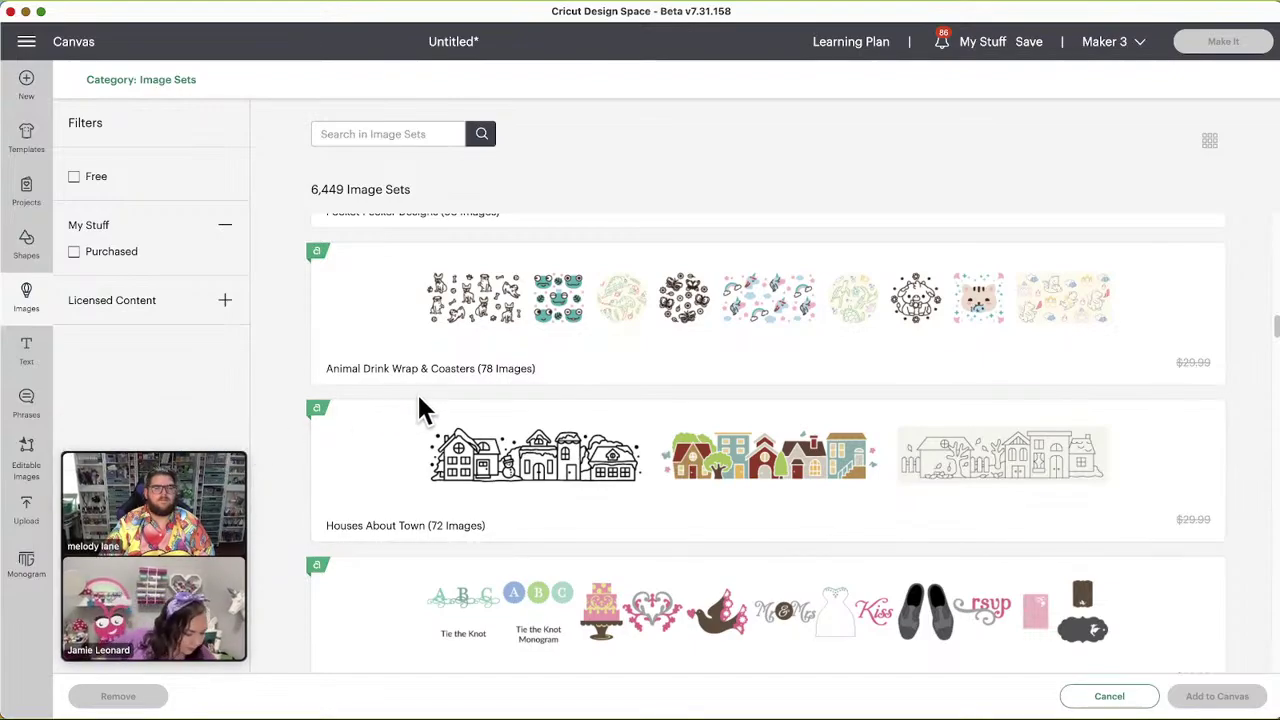
scroll(802, 523, down, 2)
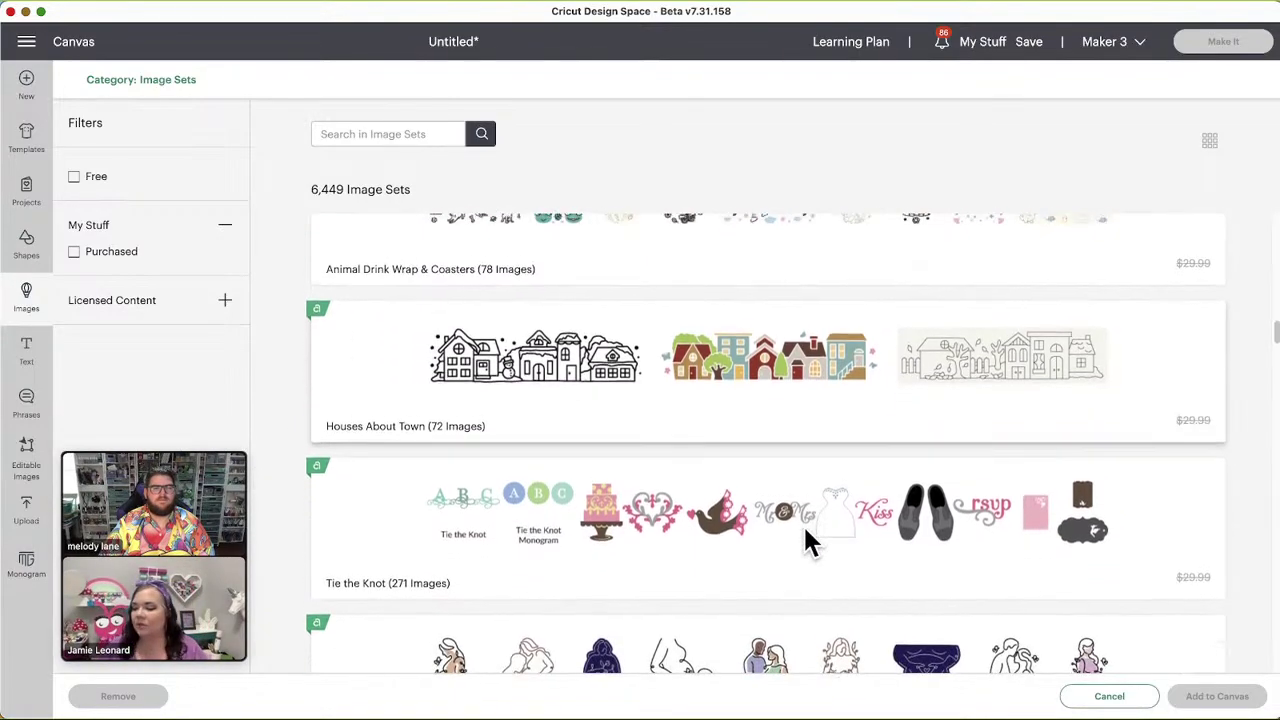
scroll(808, 541, up, 3)
scroll(808, 538, up, 1)
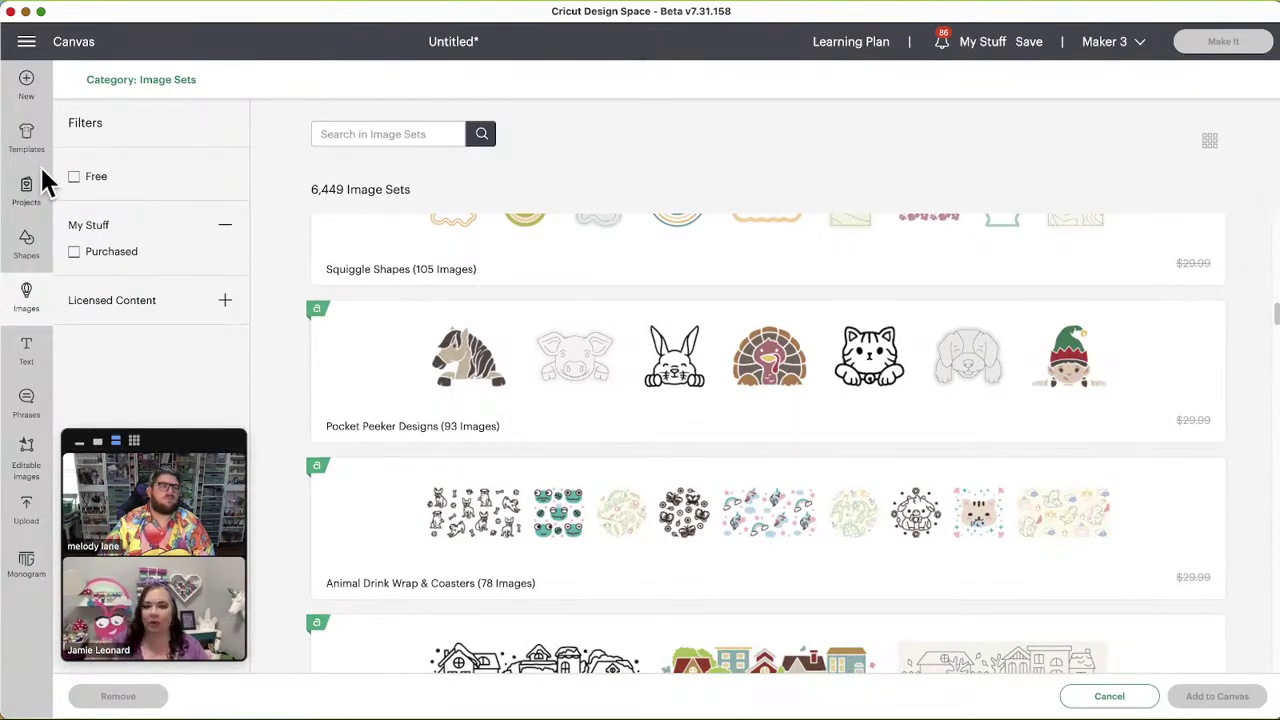
Leave the image library for the Home page and look over its Explore More categories, keeping the floating video window out of the way
click(26, 41)
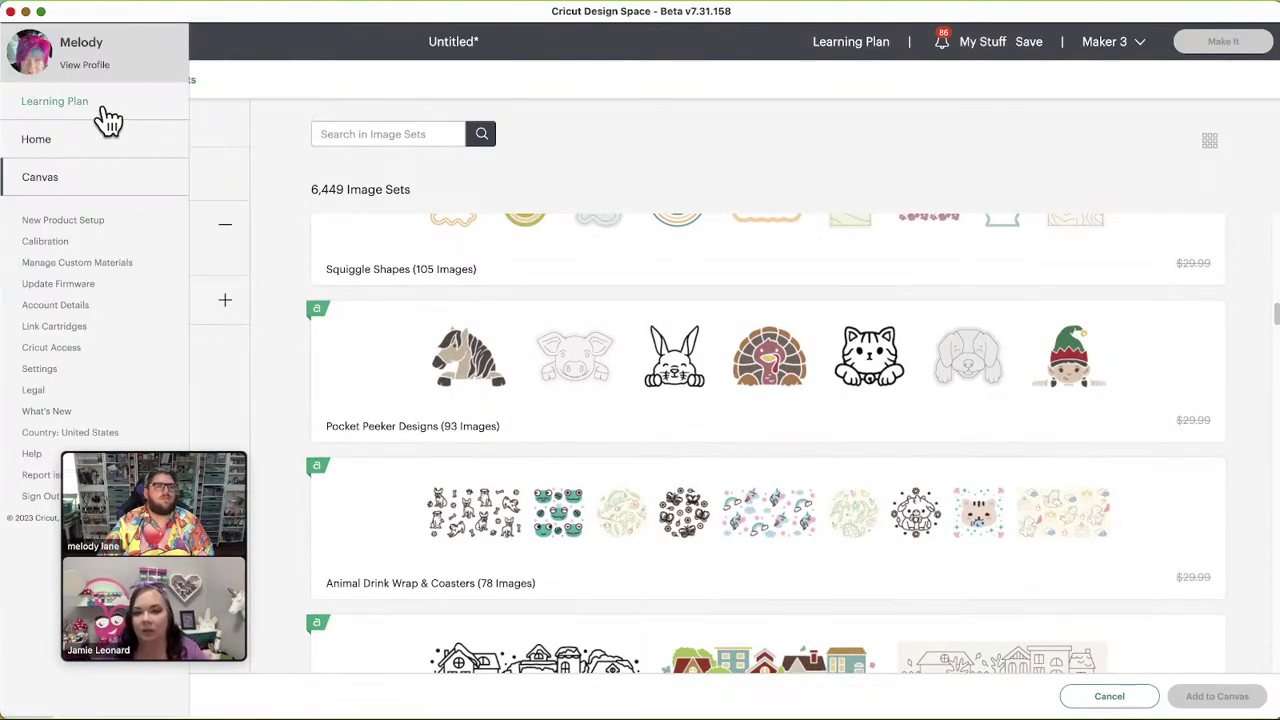
click(60, 147)
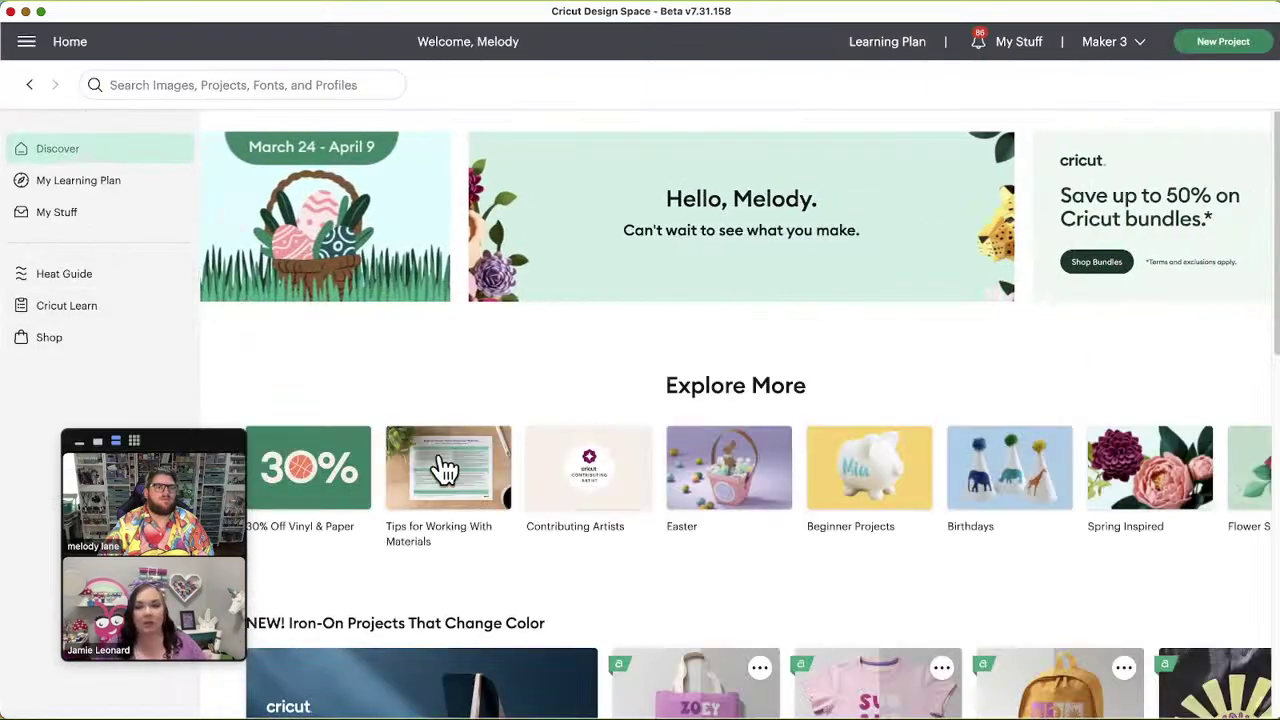
scroll(444, 378, down, 1)
scroll(444, 378, down, 3)
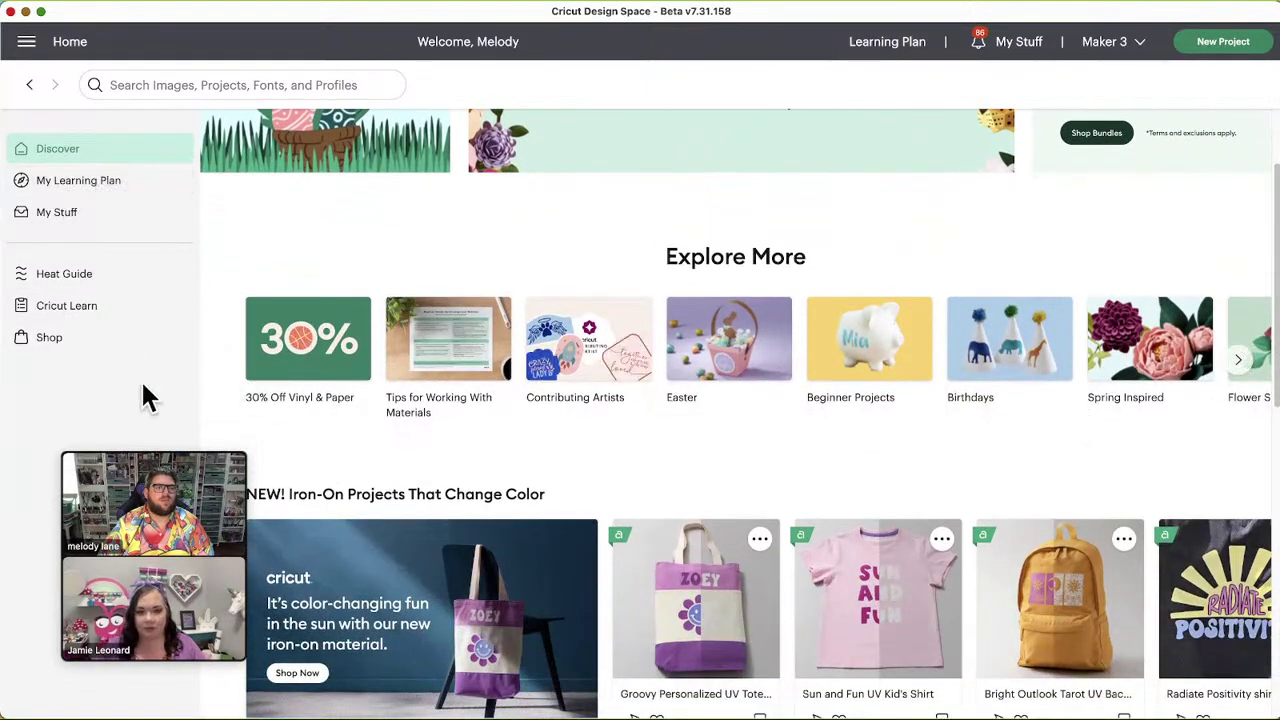
drag(196, 433, 140, 362)
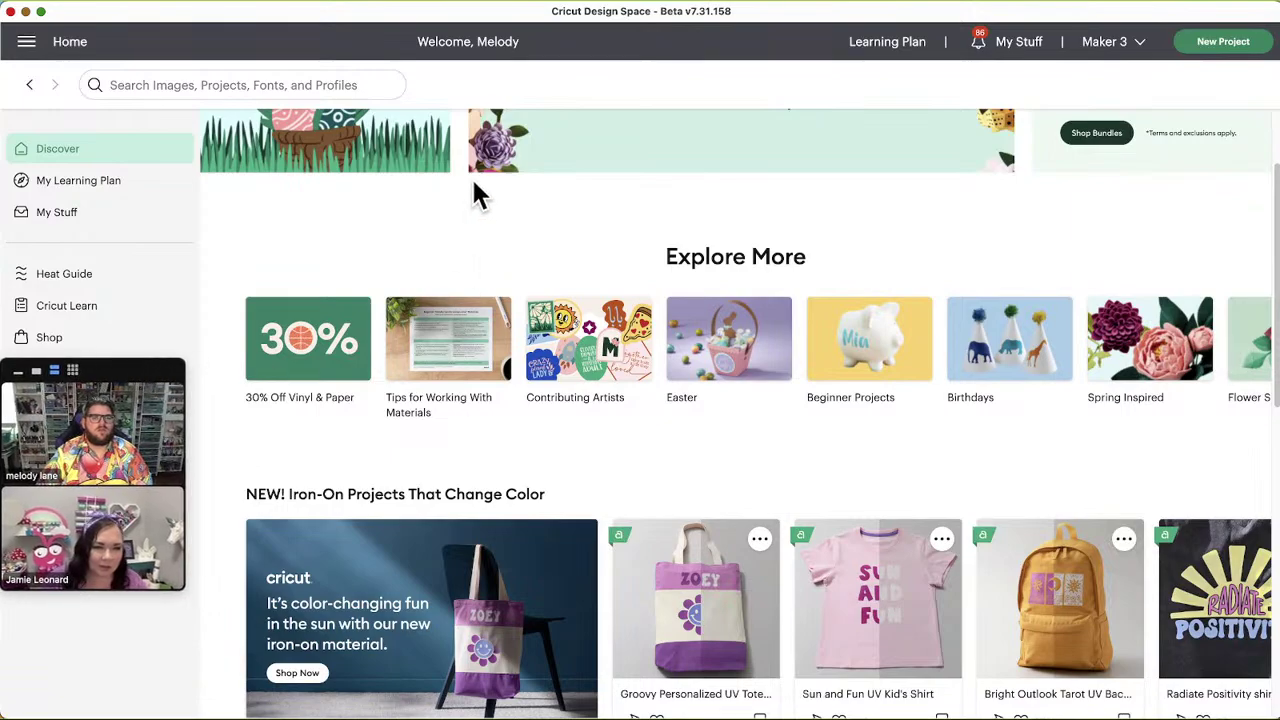
scroll(295, 280, up, 3)
List all Cricut projects through the Home page search and browse the results
click(297, 85)
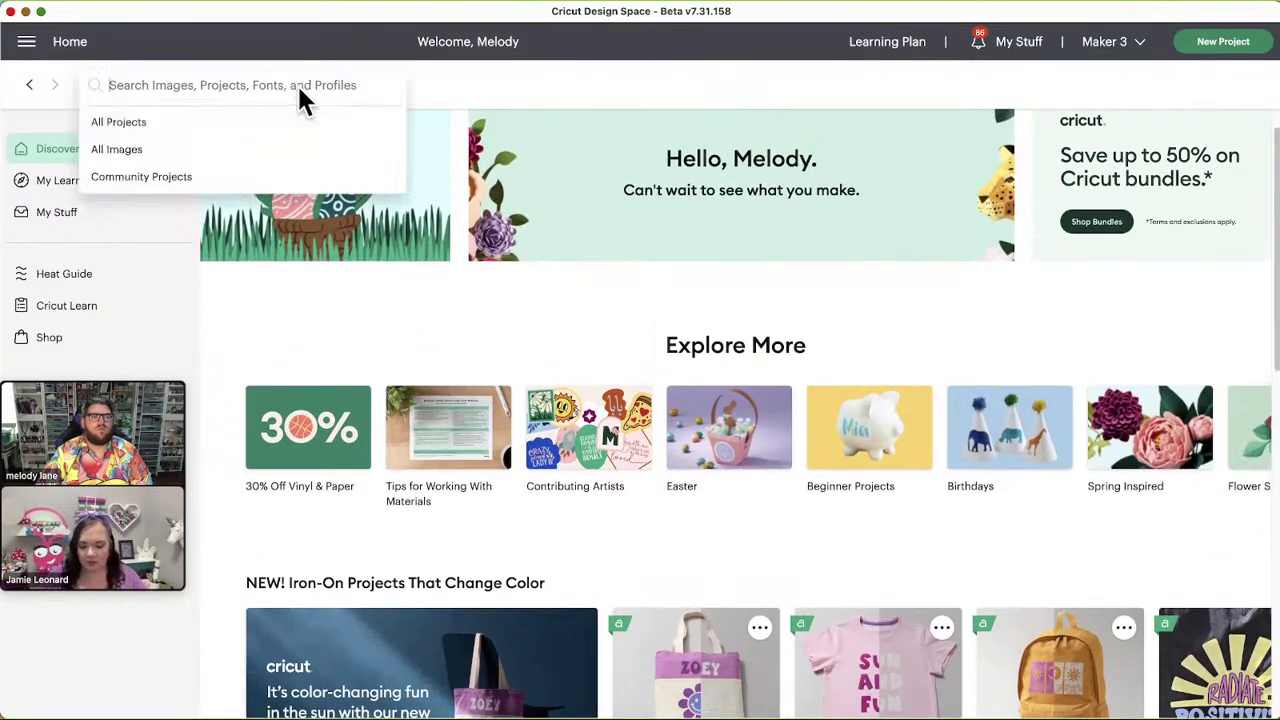
click(150, 125)
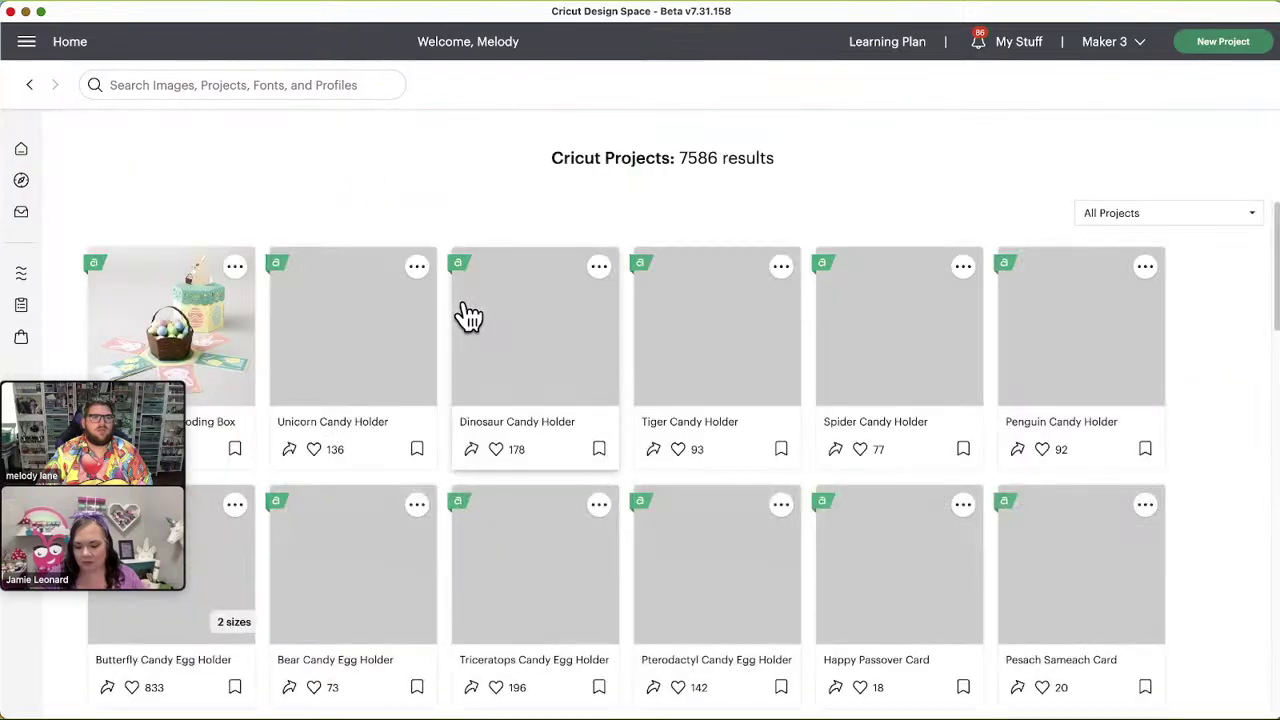
scroll(423, 250, down, 2)
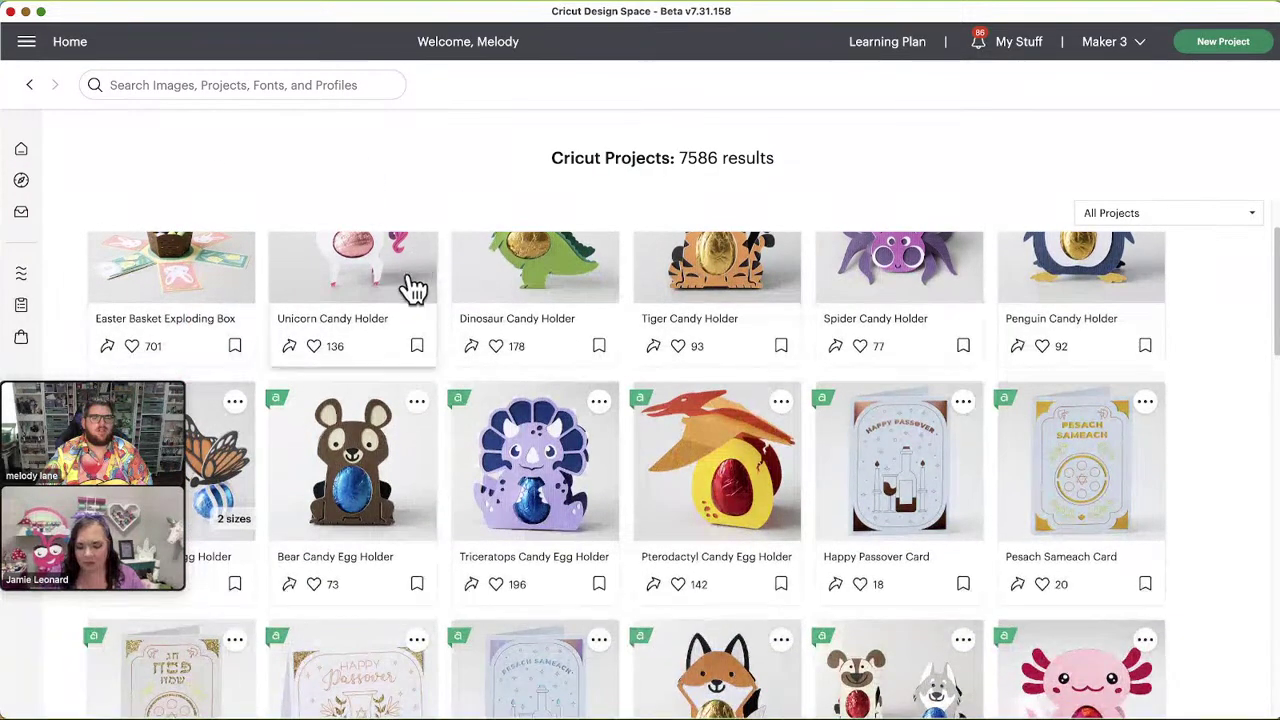
scroll(421, 311, down, 2)
scroll(453, 498, up, 4)
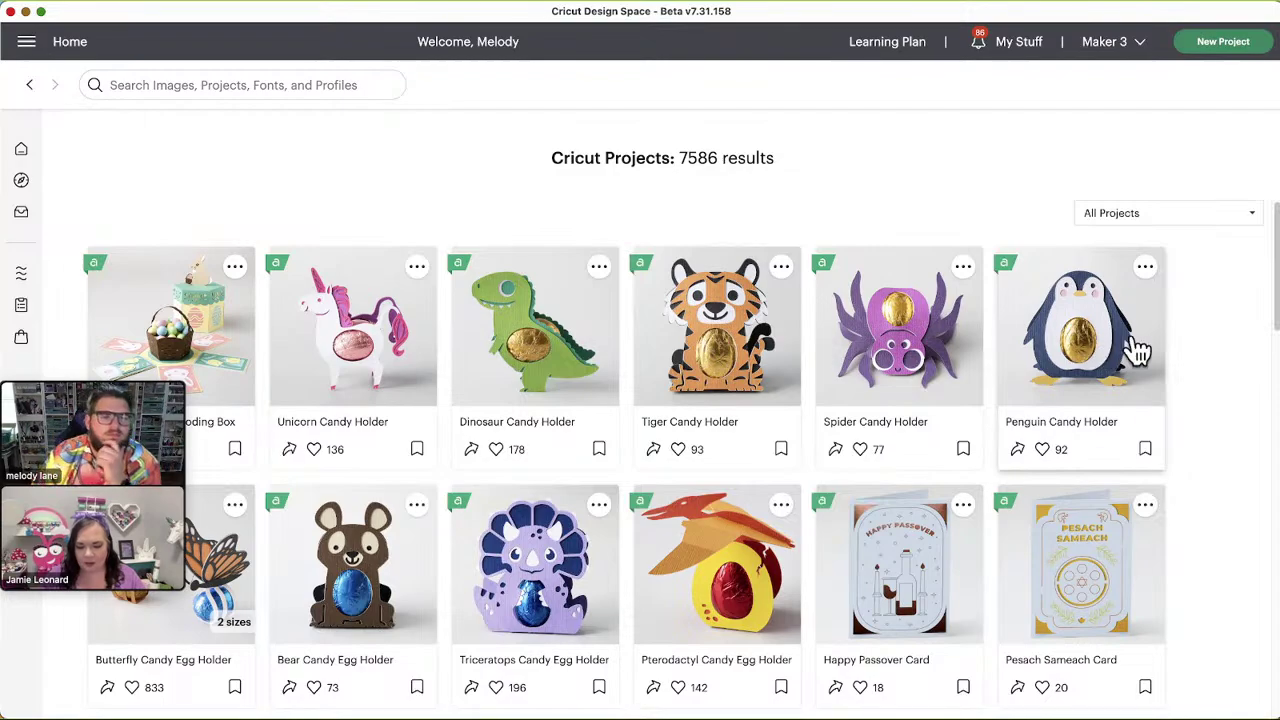
scroll(1120, 385, down, 5)
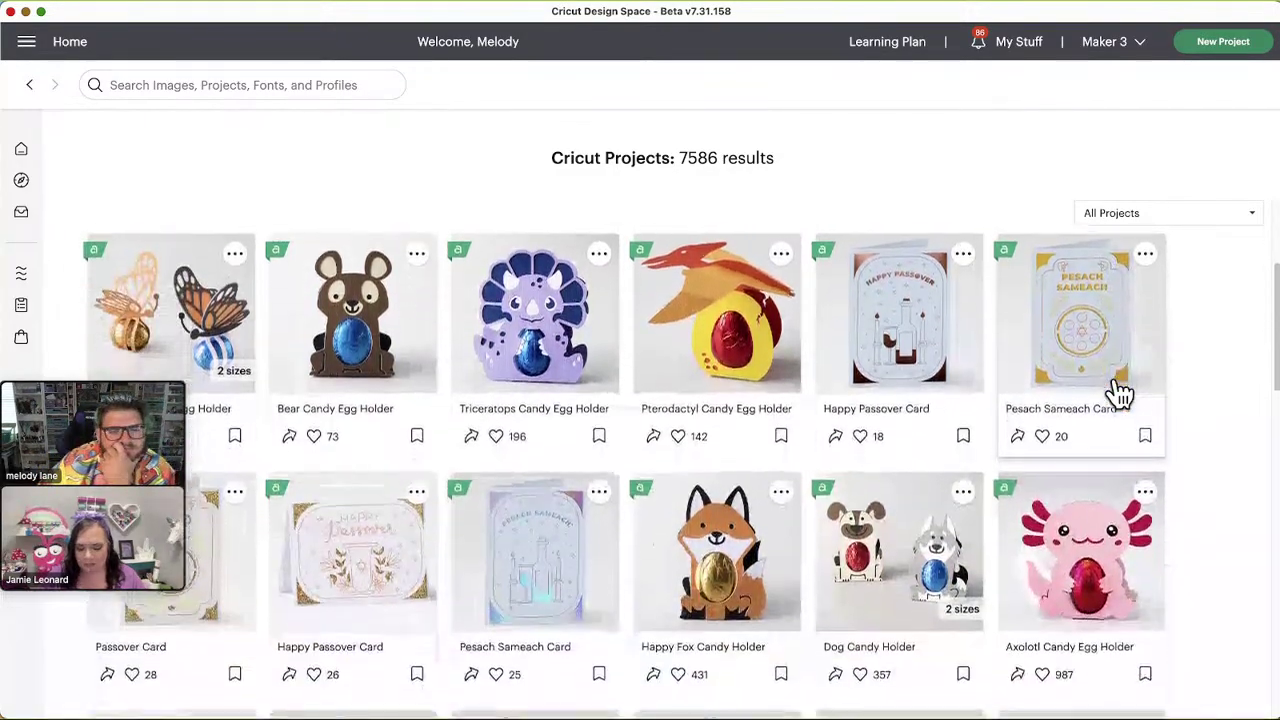
scroll(1118, 392, down, 1)
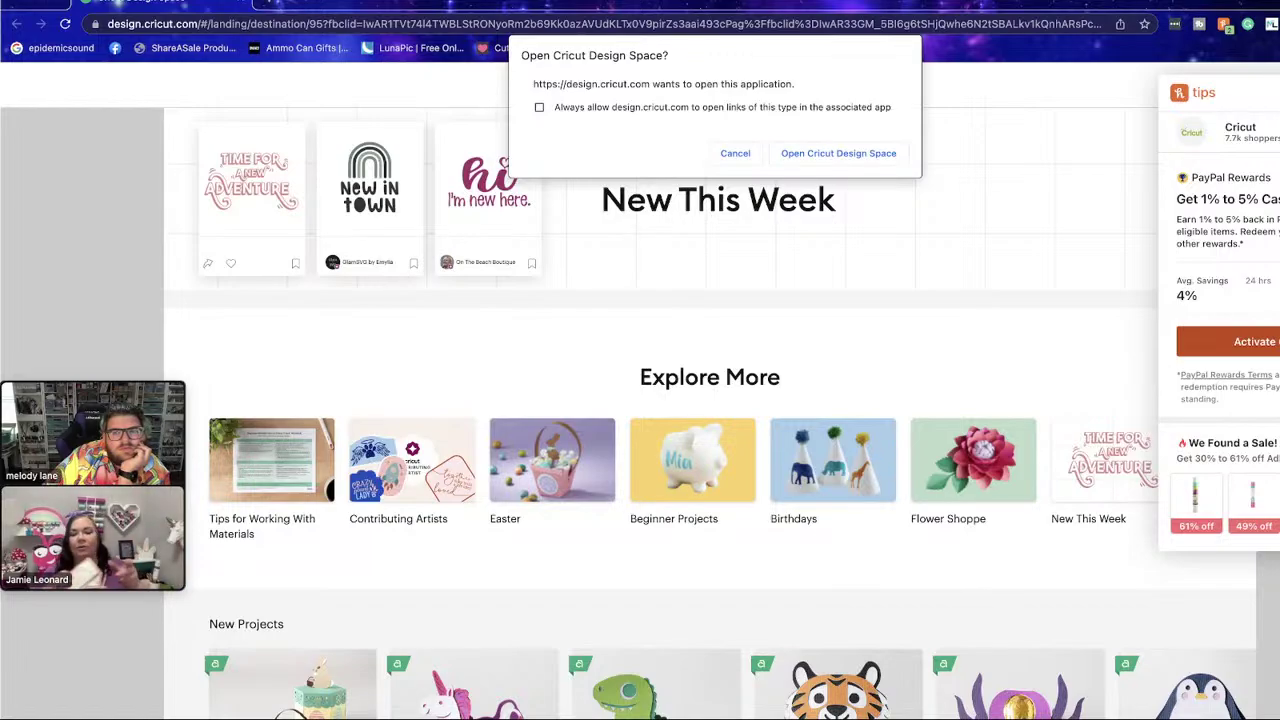
Dismiss the browser's request to open Cricut Design Space and browse the New This Week page's Explore More and New Projects sections
click(735, 155)
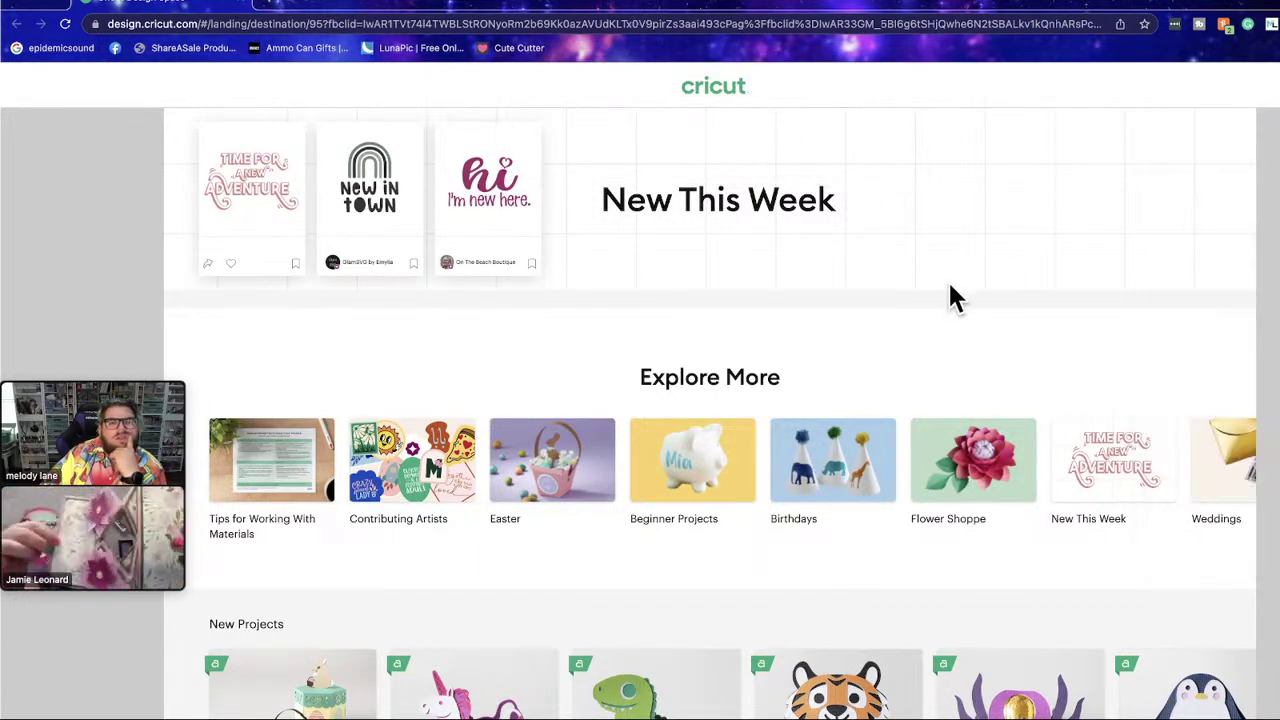
scroll(951, 389, down, 2)
scroll(905, 405, down, 1)
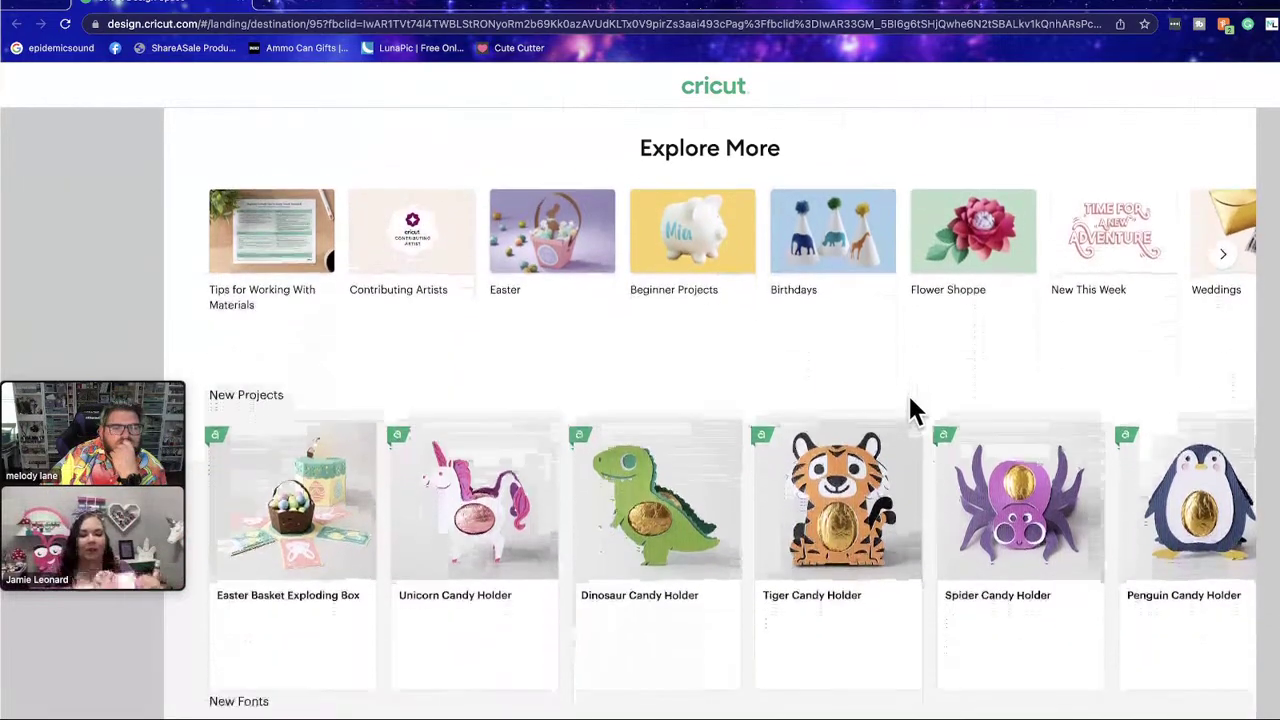
scroll(943, 449, down, 1)
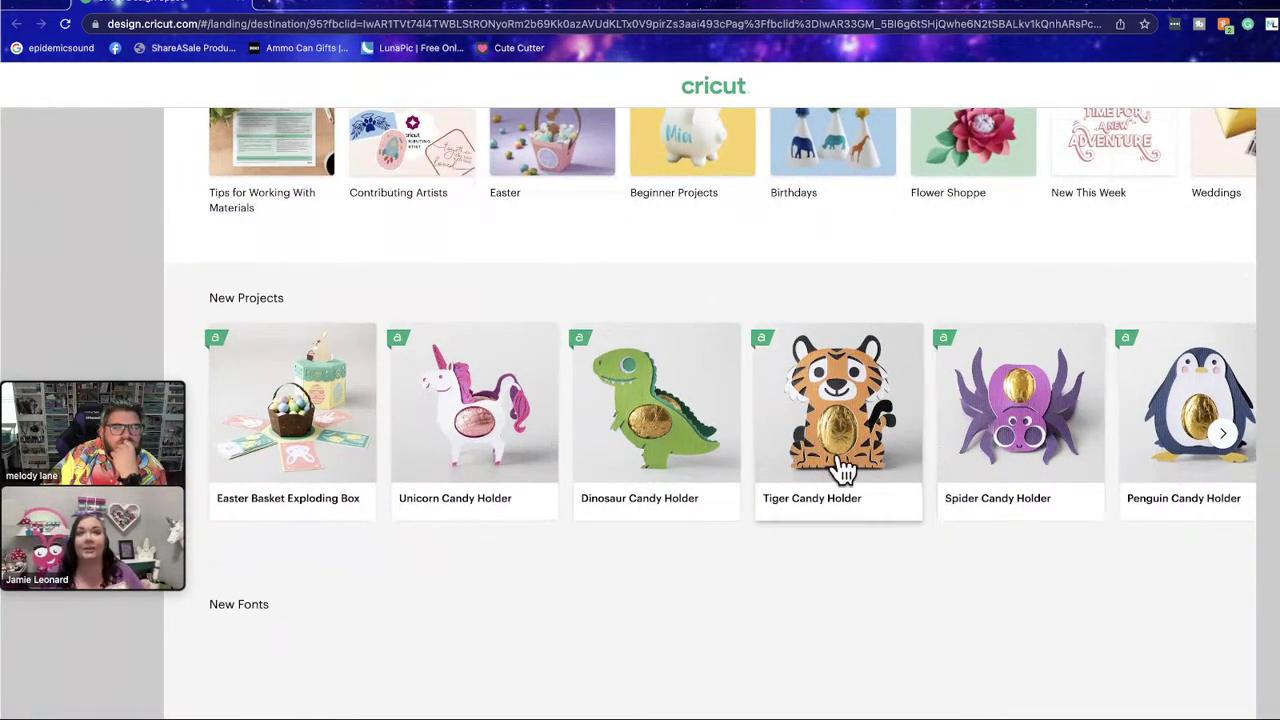
scroll(840, 471, down, 1)
scroll(843, 466, up, 1)
scroll(838, 518, up, 1)
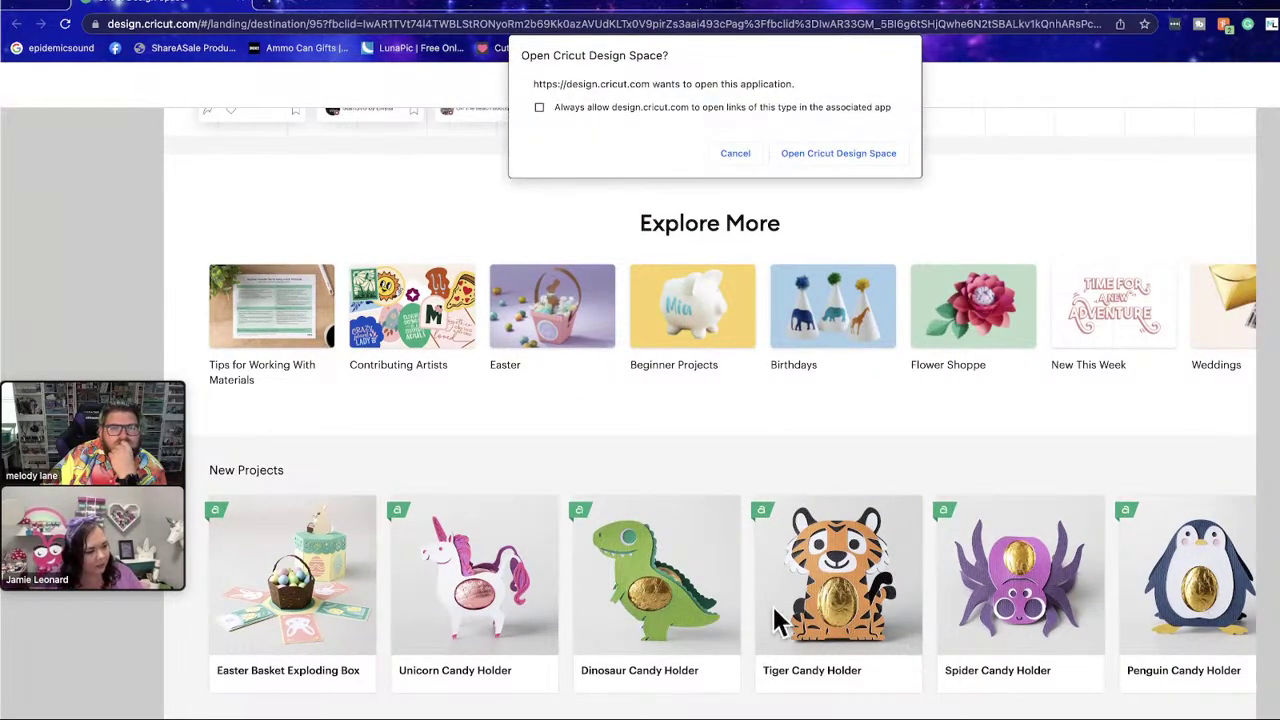
Allow the browser to open the New This Week link in the Cricut Design Space desktop app and switch to that app
click(824, 152)
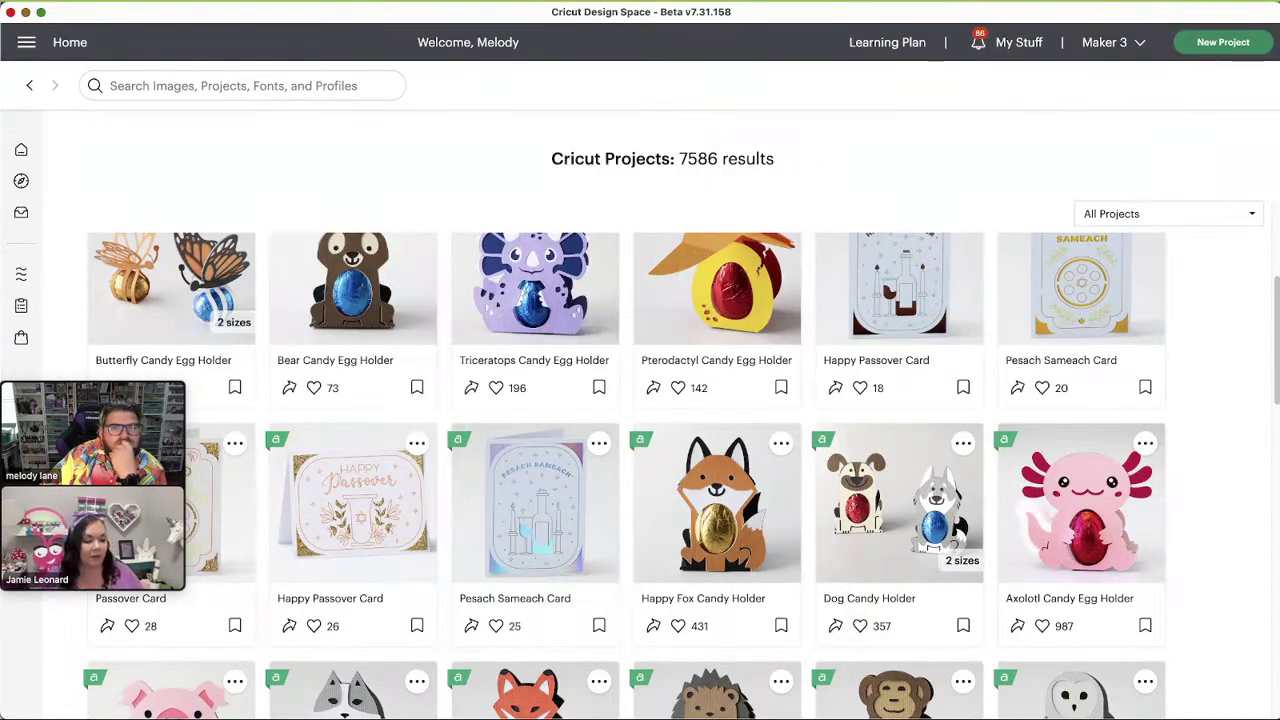
scroll(593, 437, up, 2)
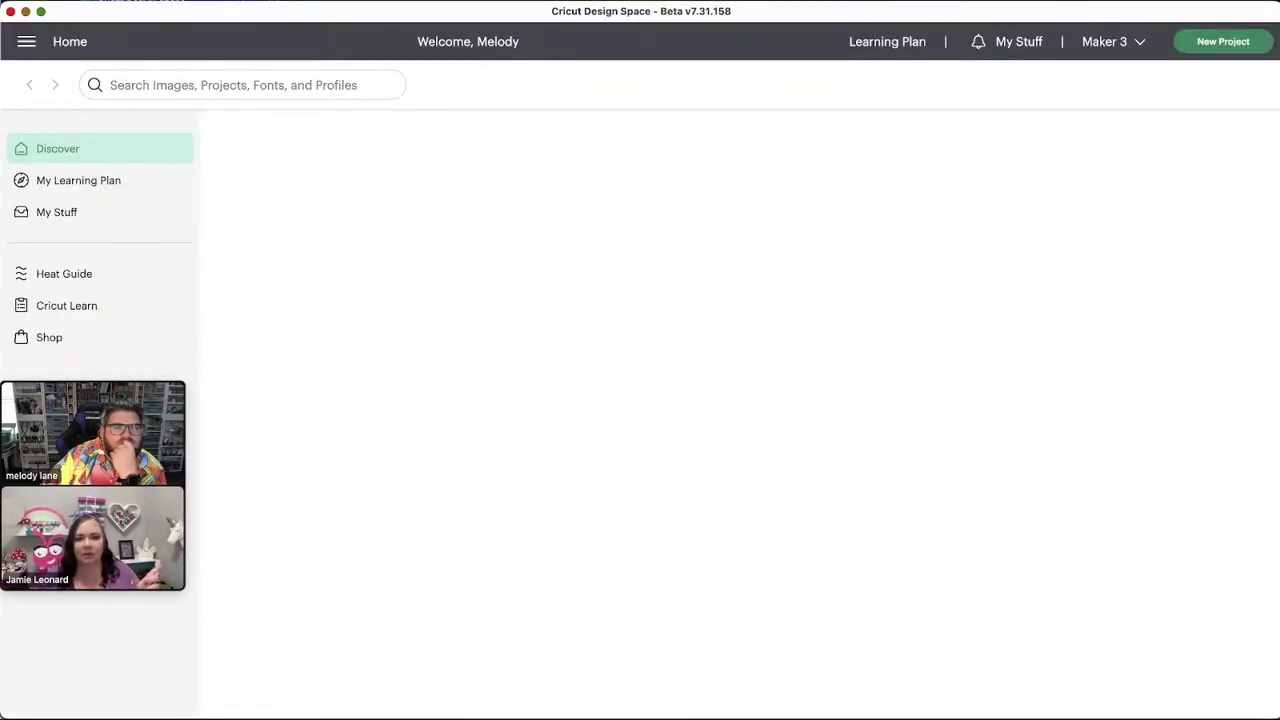
key(super+Tab)
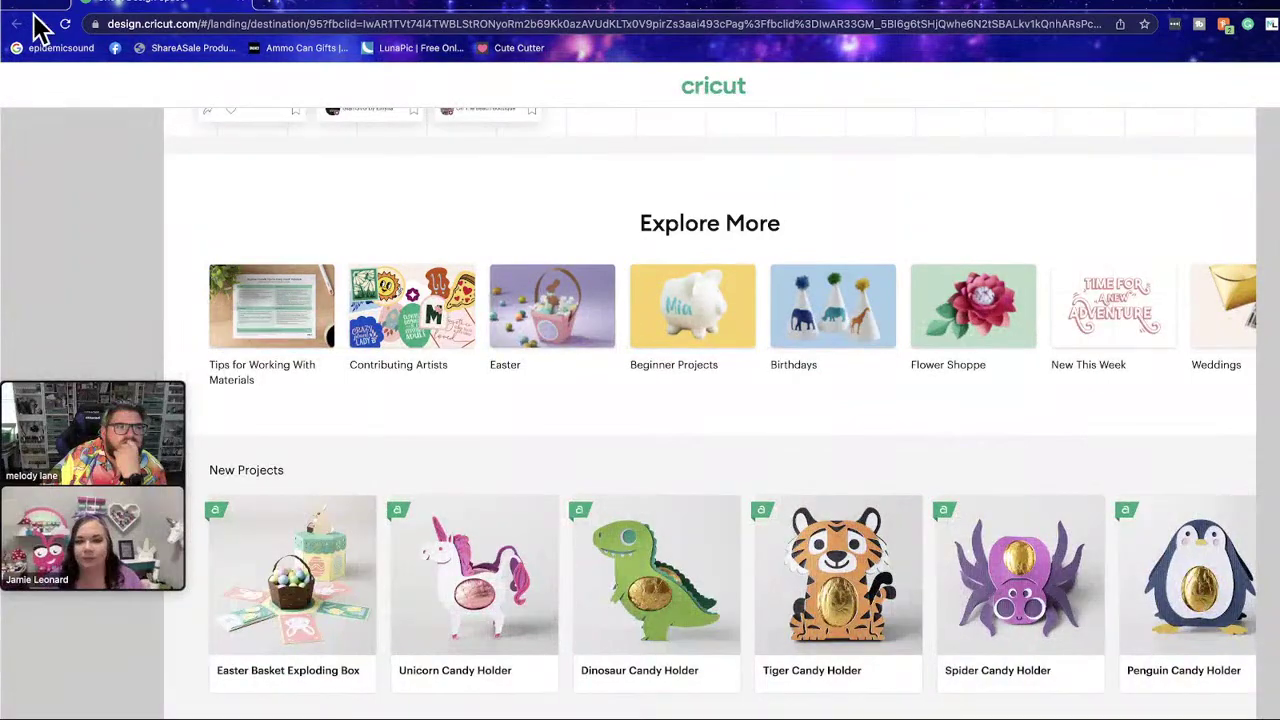
key(super+Tab)
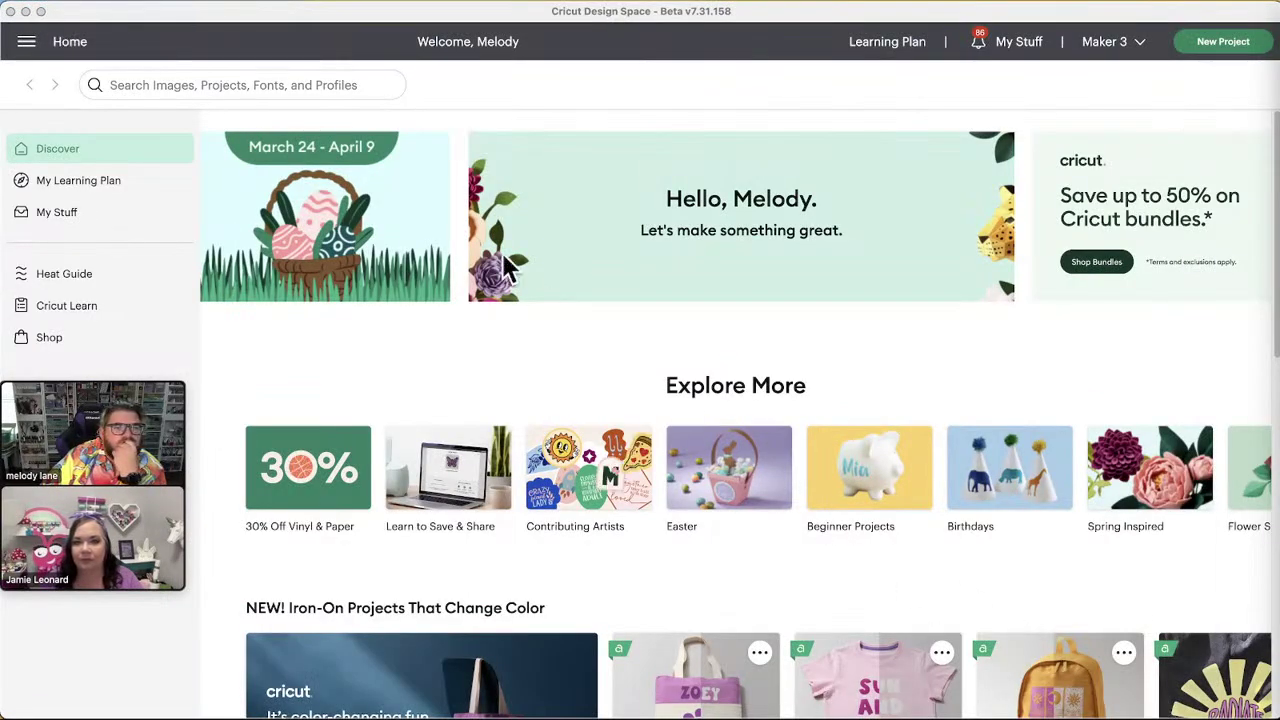
Look through the Home page's banners, Explore More categories and featured project sections down to Bunny Lovin' Favorites
scroll(825, 460, down, 2)
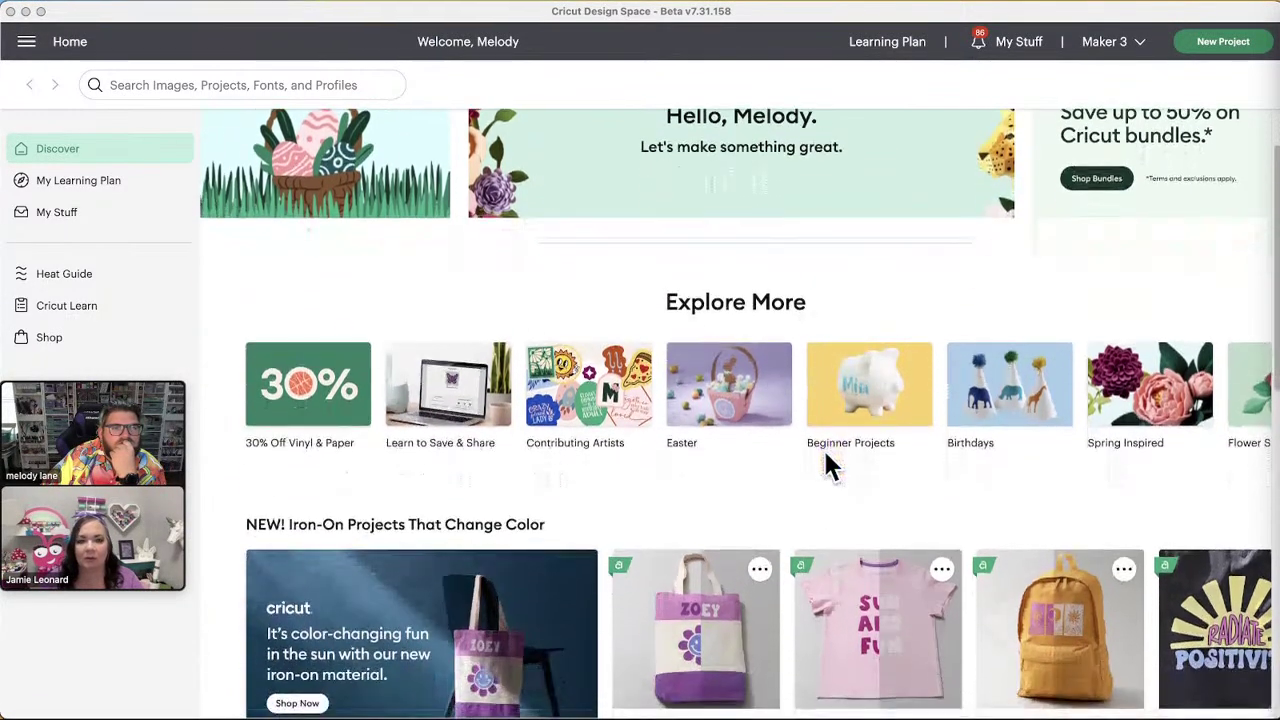
scroll(826, 455, down, 1)
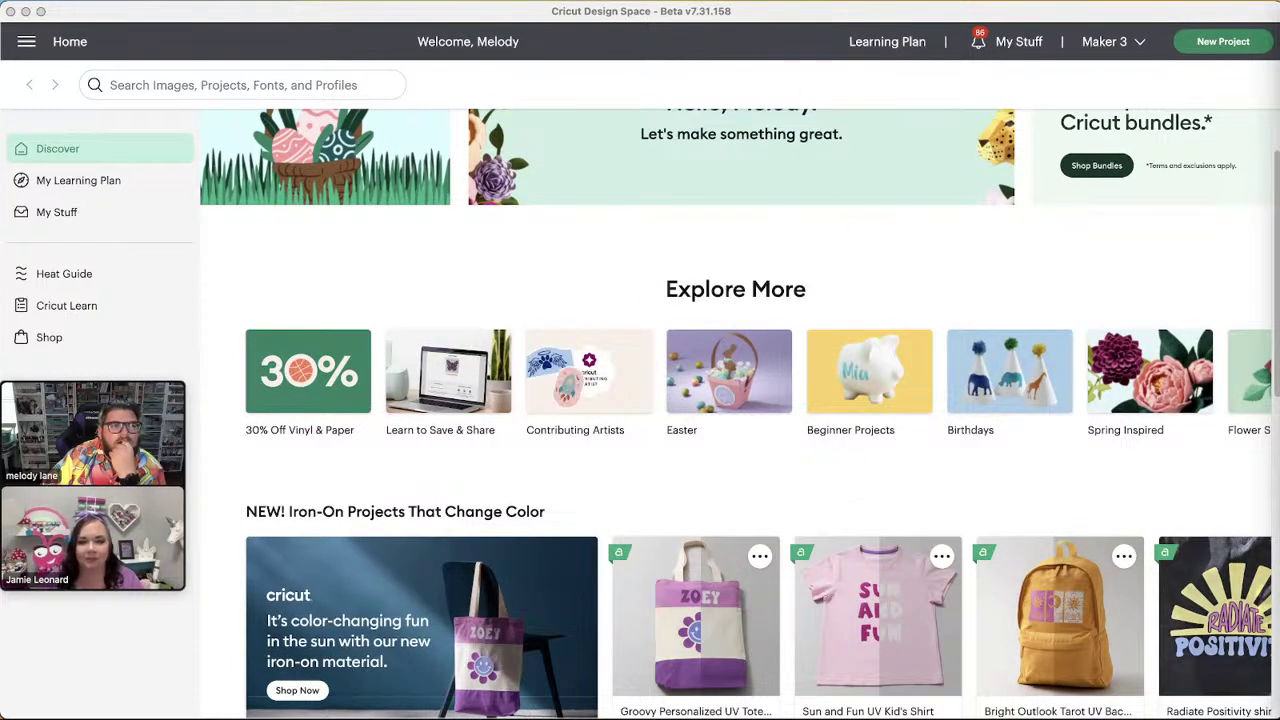
mouse_move(1032, 12)
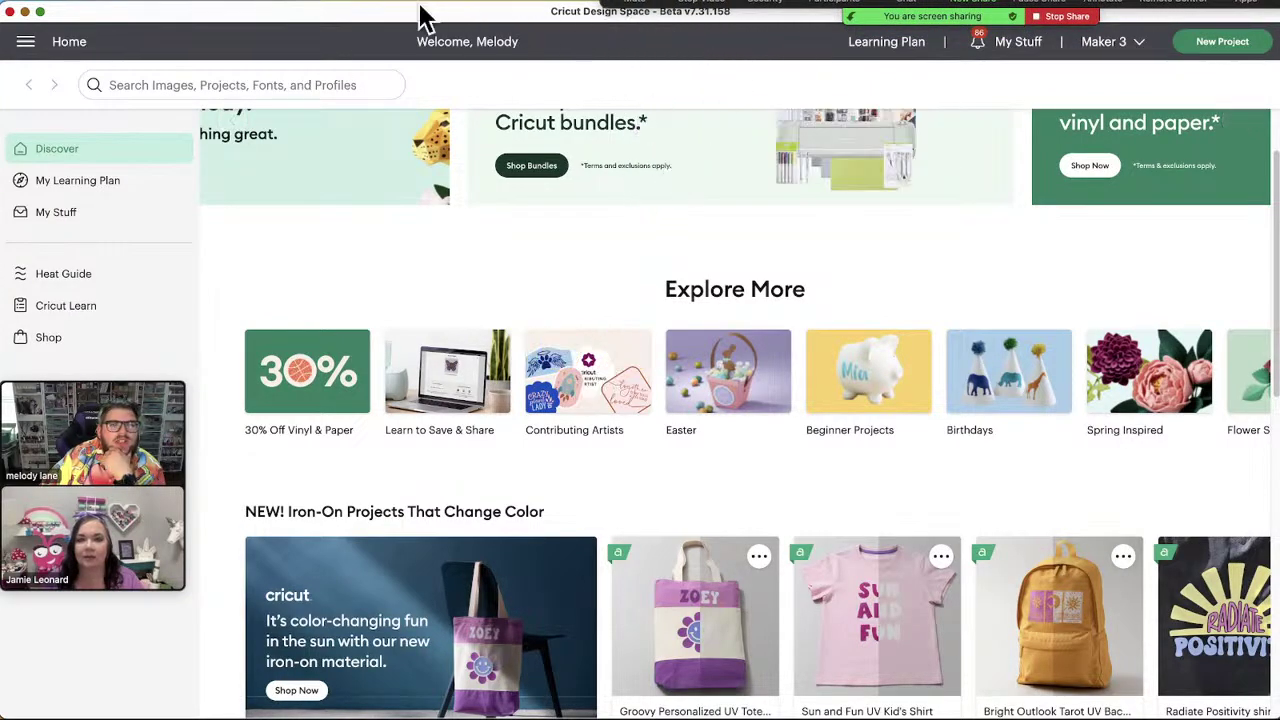
scroll(750, 235, down, 3)
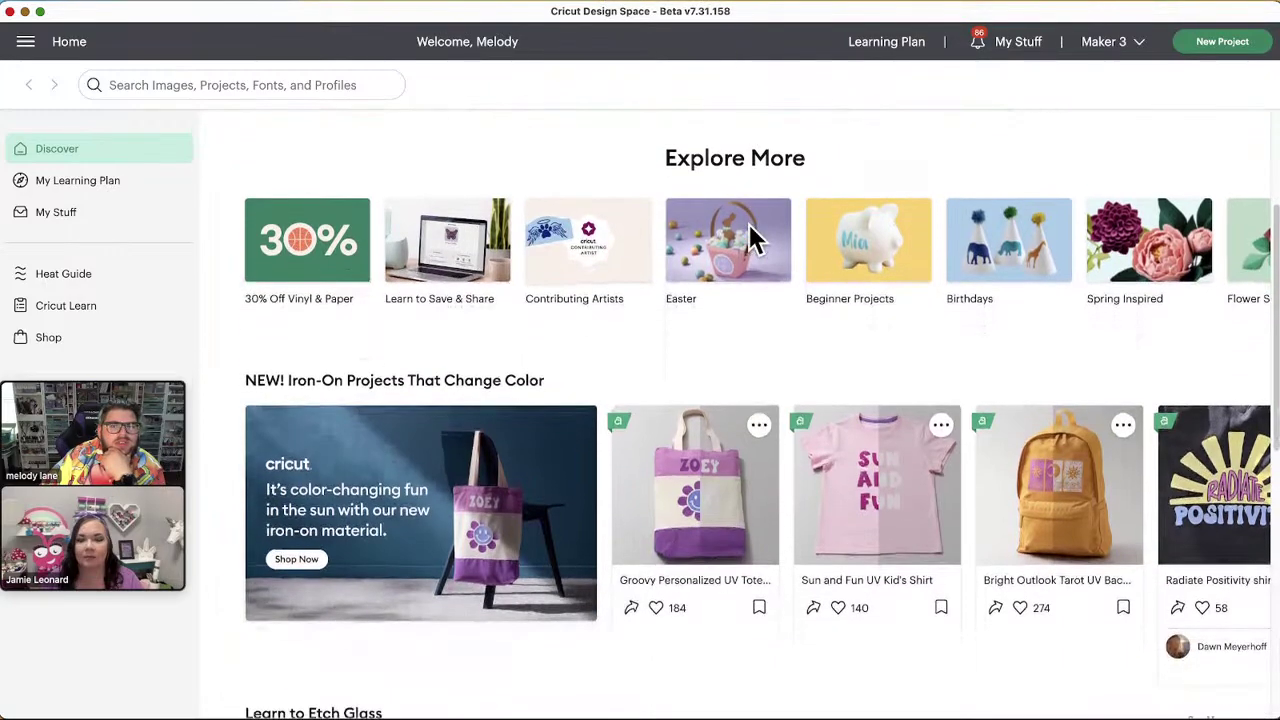
scroll(754, 257, down, 2)
scroll(757, 259, up, 2)
scroll(754, 257, up, 4)
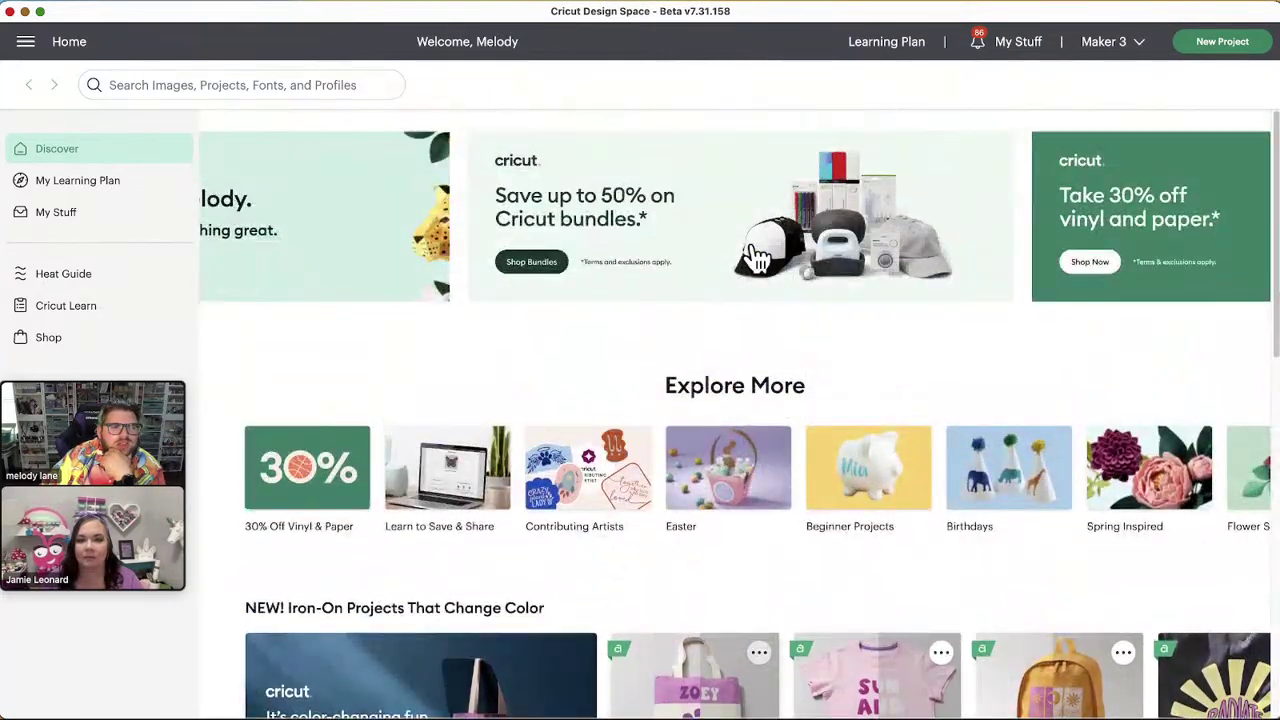
mouse_move(709, 6)
mouse_down()
mouse_move(703, 343)
mouse_move(705, 20)
mouse_up()
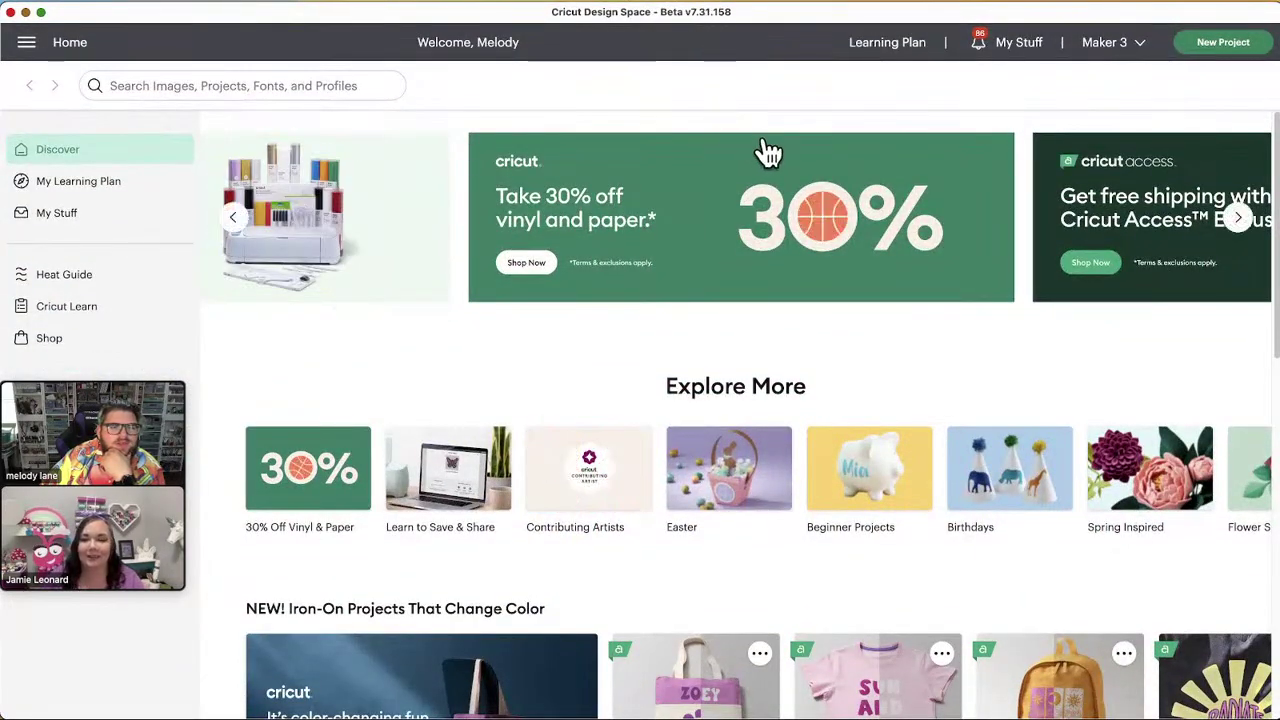
scroll(593, 405, down, 1)
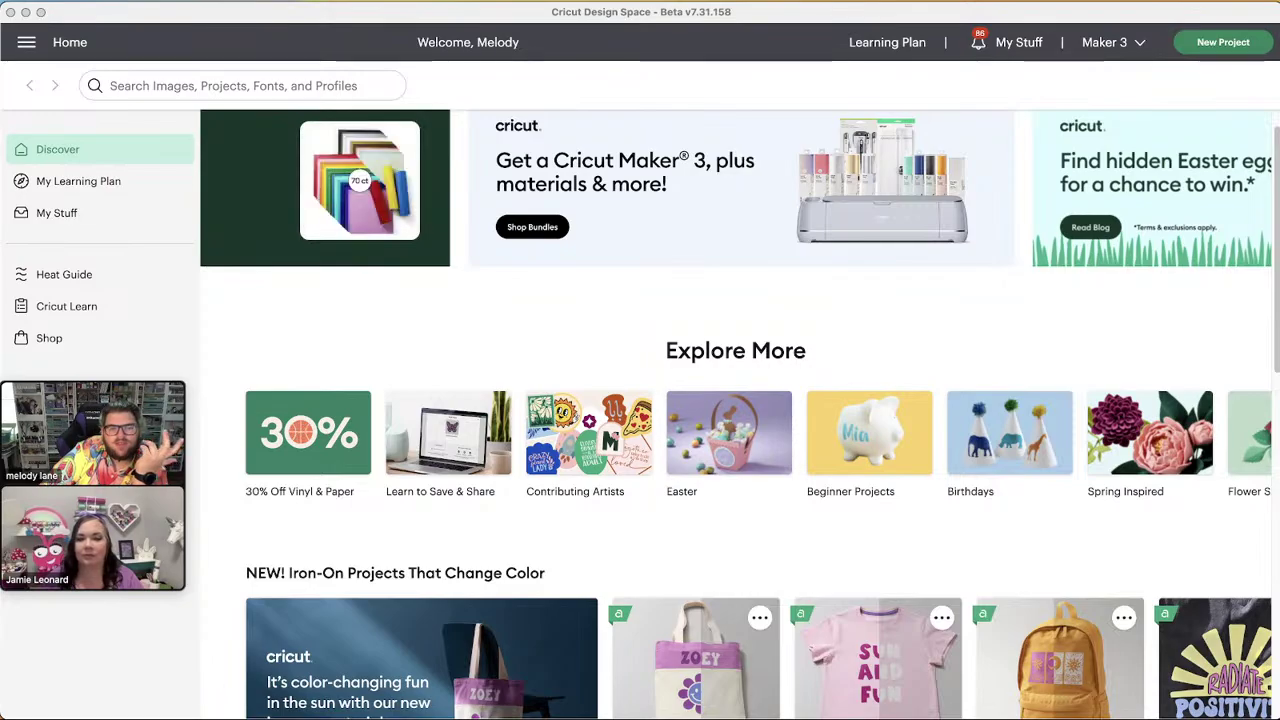
scroll(615, 400, down, 5)
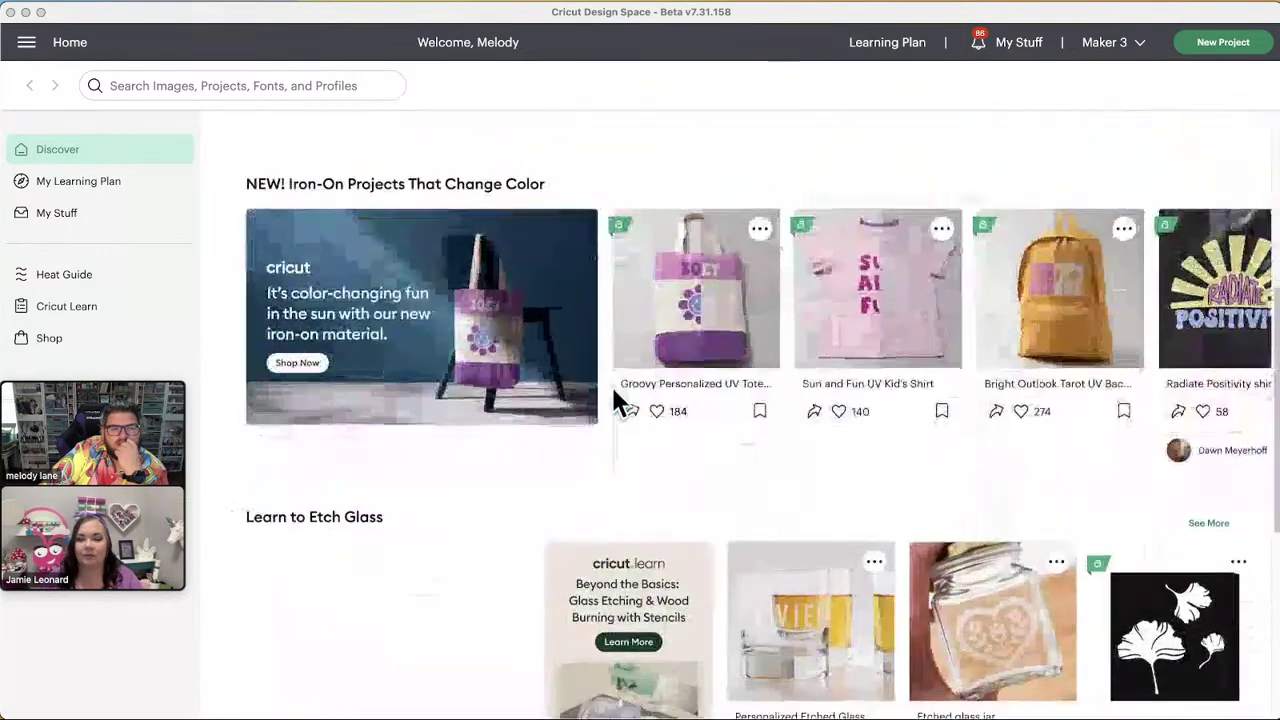
scroll(615, 400, down, 3)
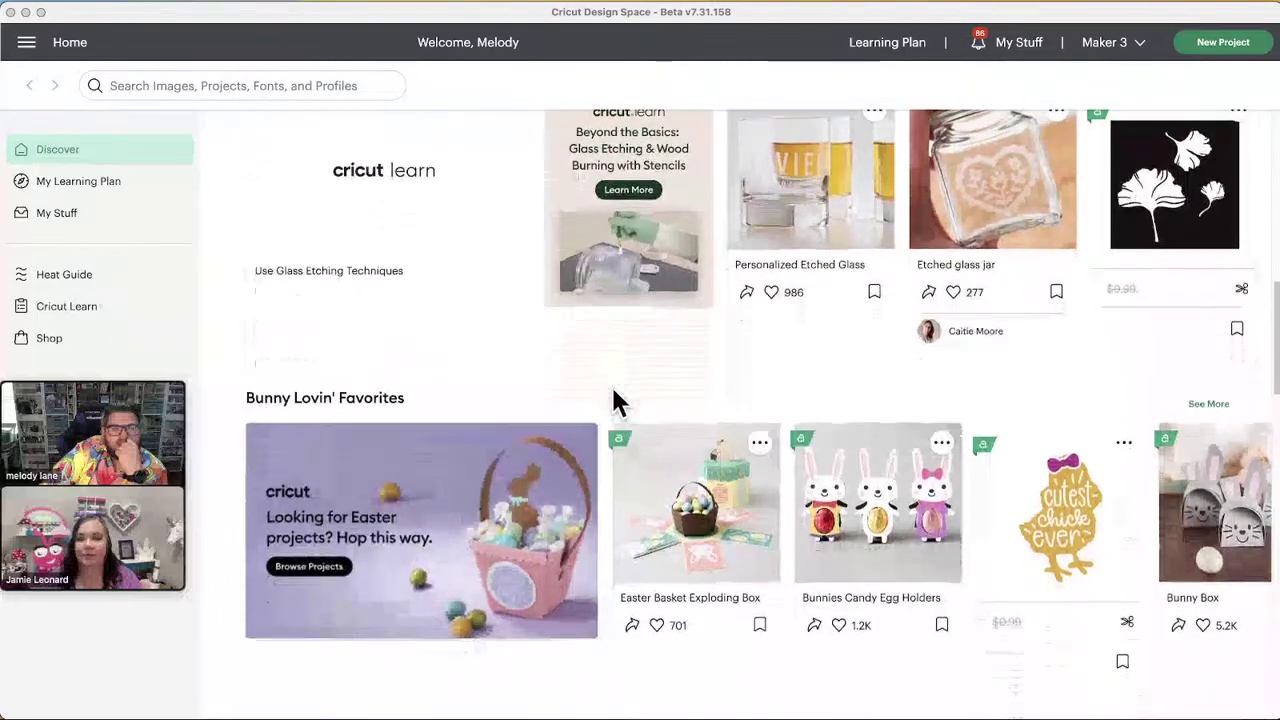
scroll(615, 400, up, 10)
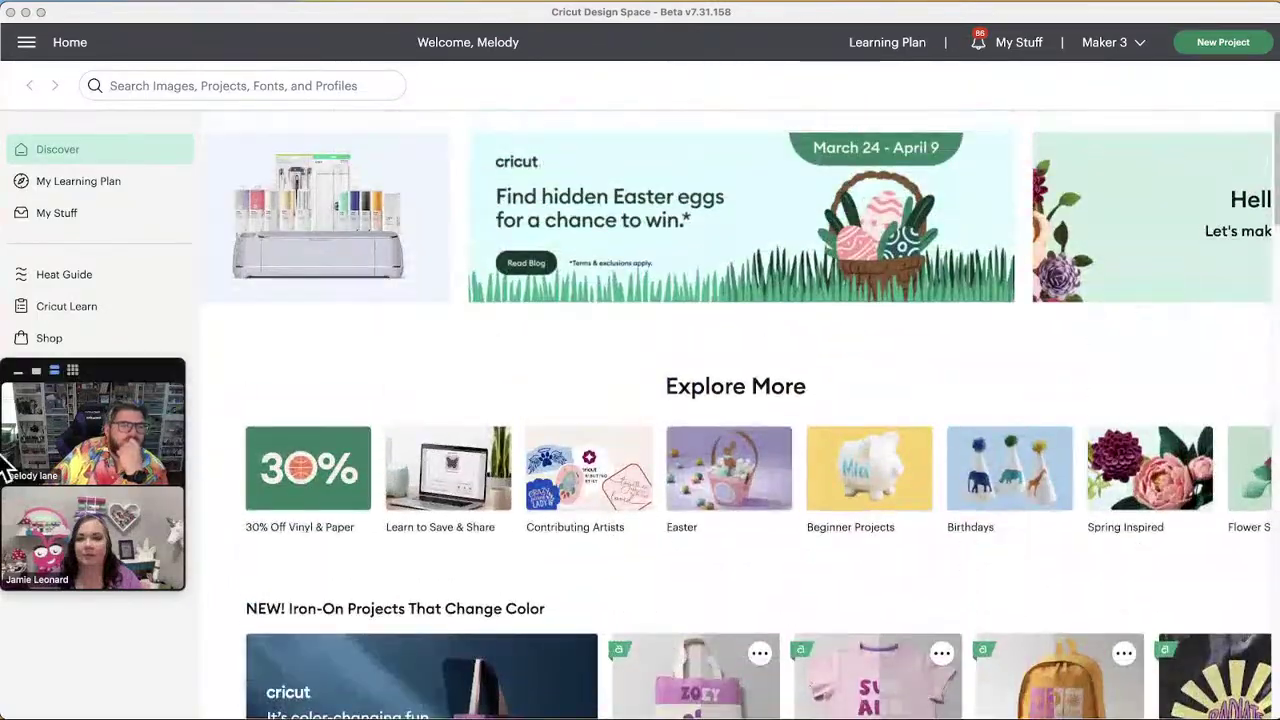
Stop the current Zoom screen share and share Desktop 2 instead
click(1072, 3)
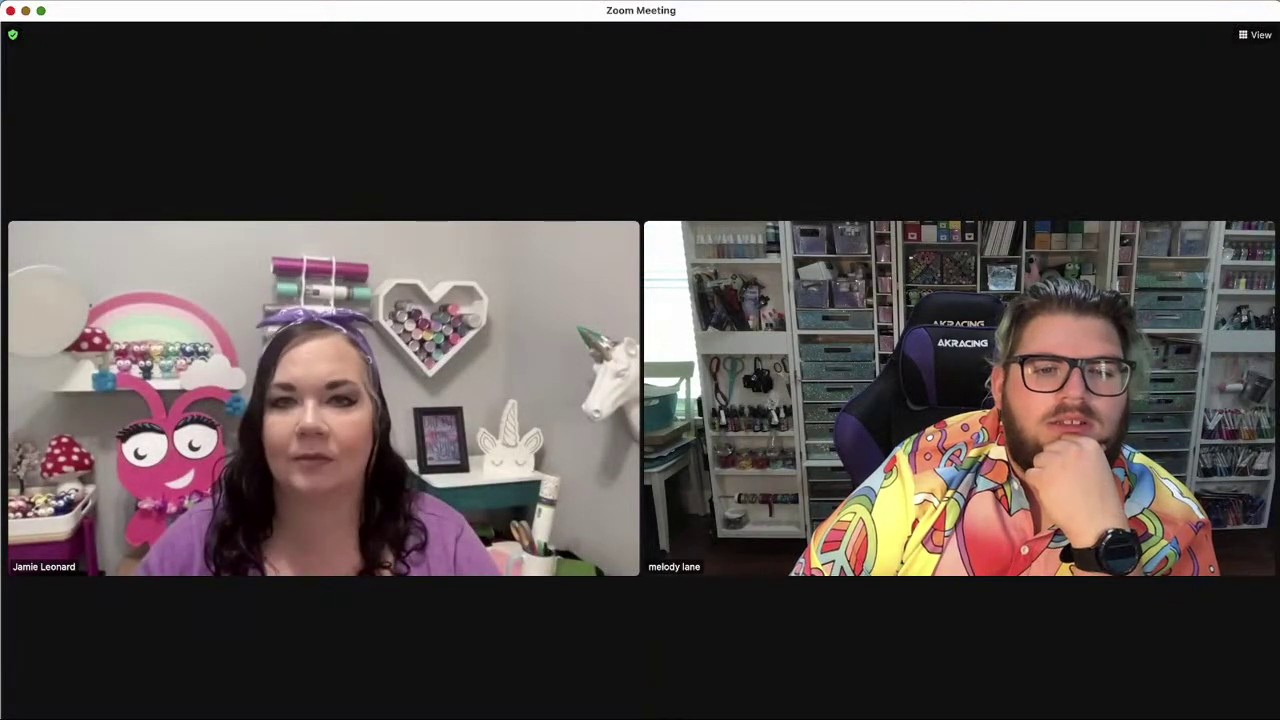
key(super+shift+s)
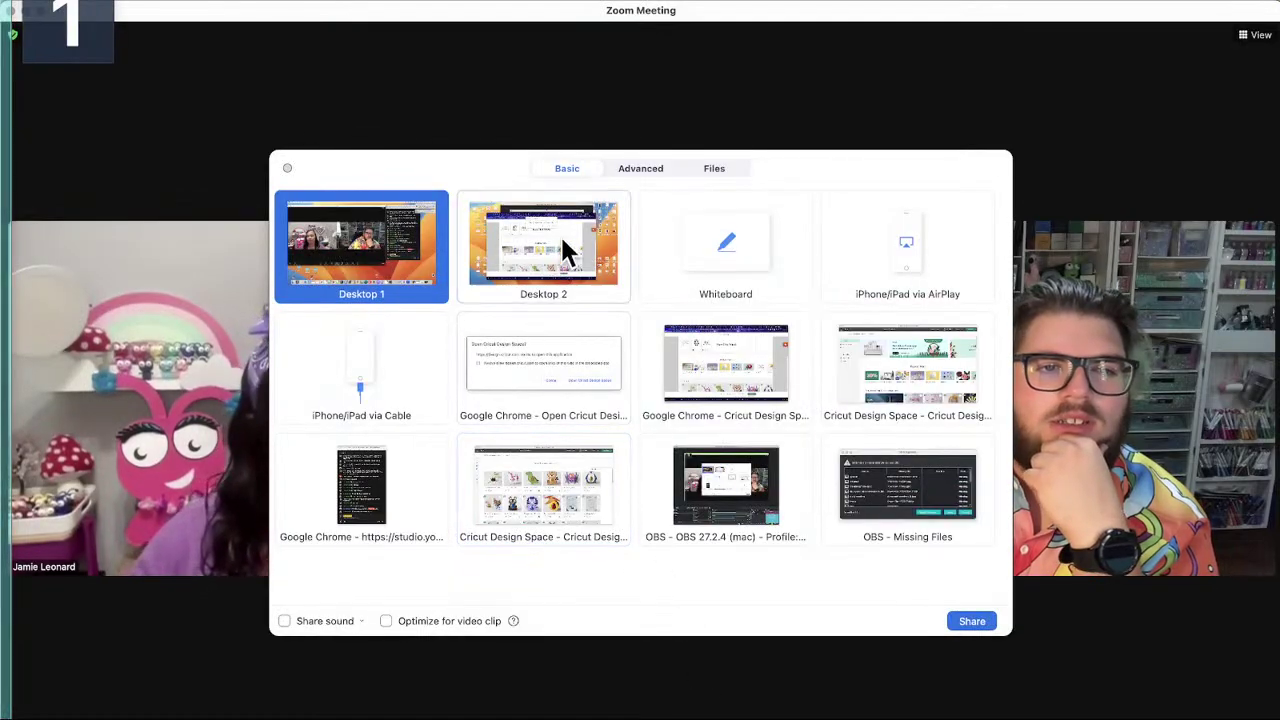
click(564, 257)
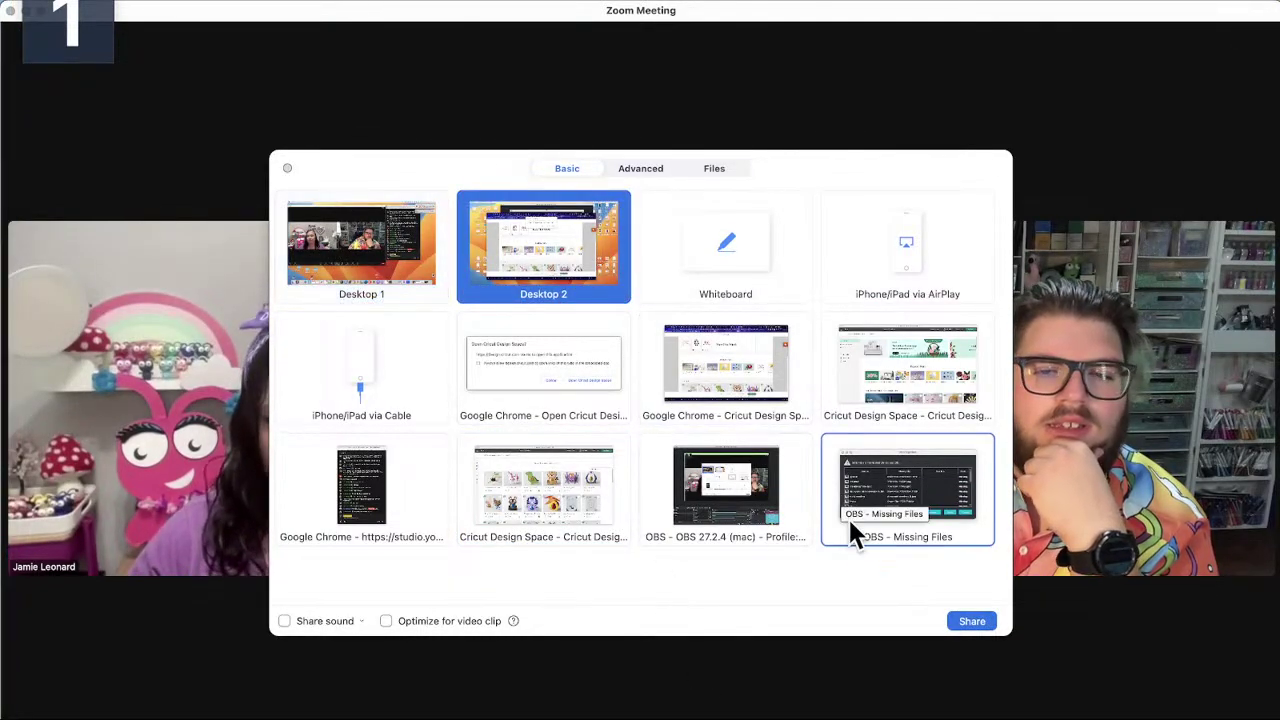
click(970, 622)
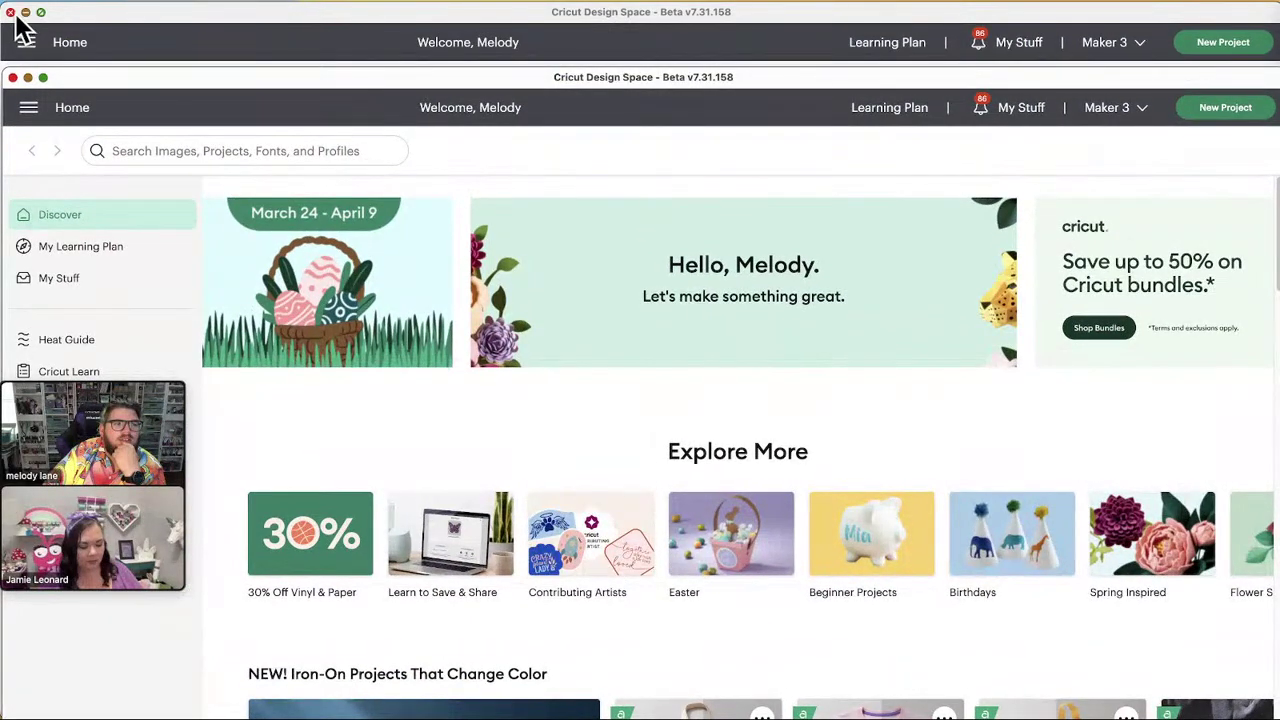
Quit the extra Cricut Design Space instance that shows the Cricut Projects results
click(12, 13)
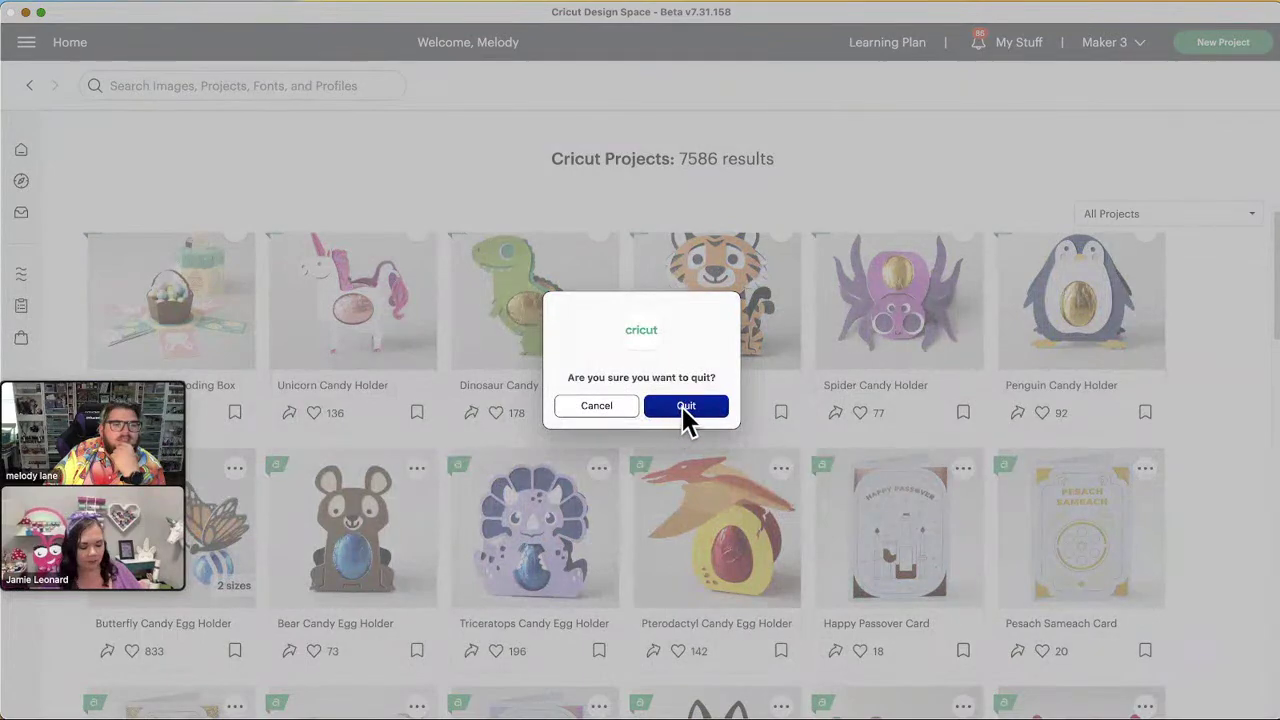
click(685, 406)
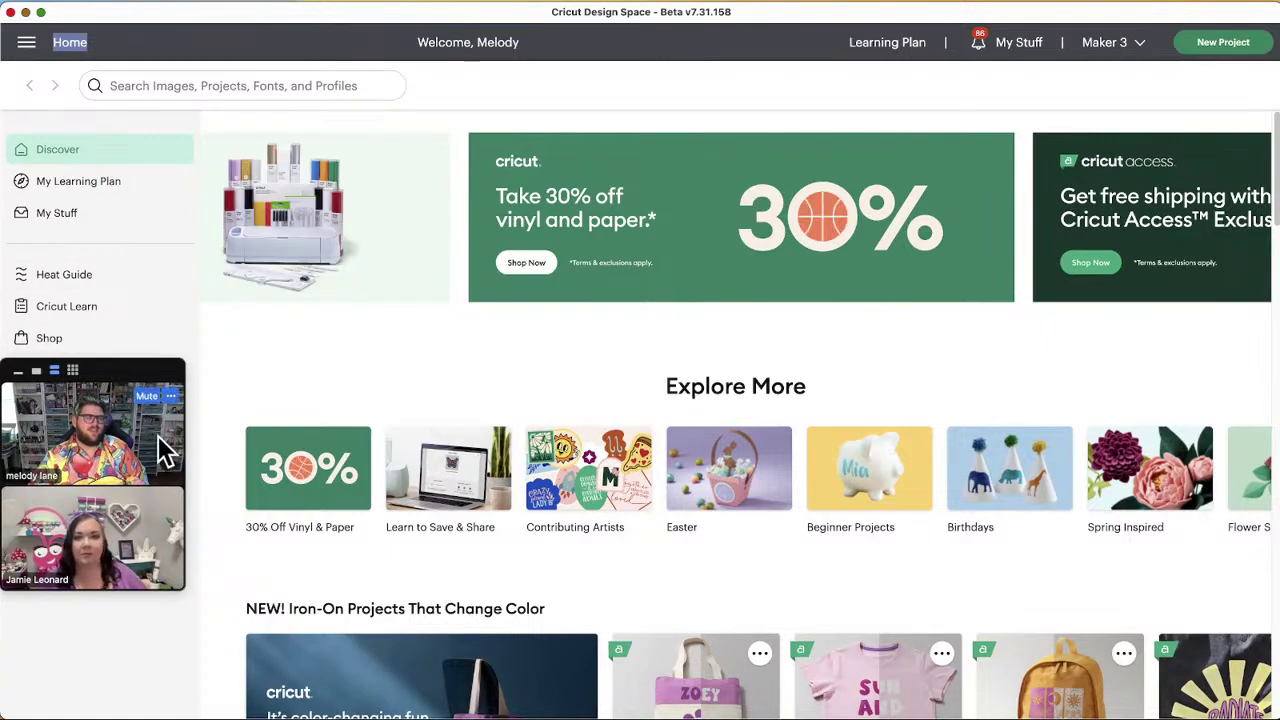
Clear the System Settings window away from the Cricut Design Space Home page
click(171, 396)
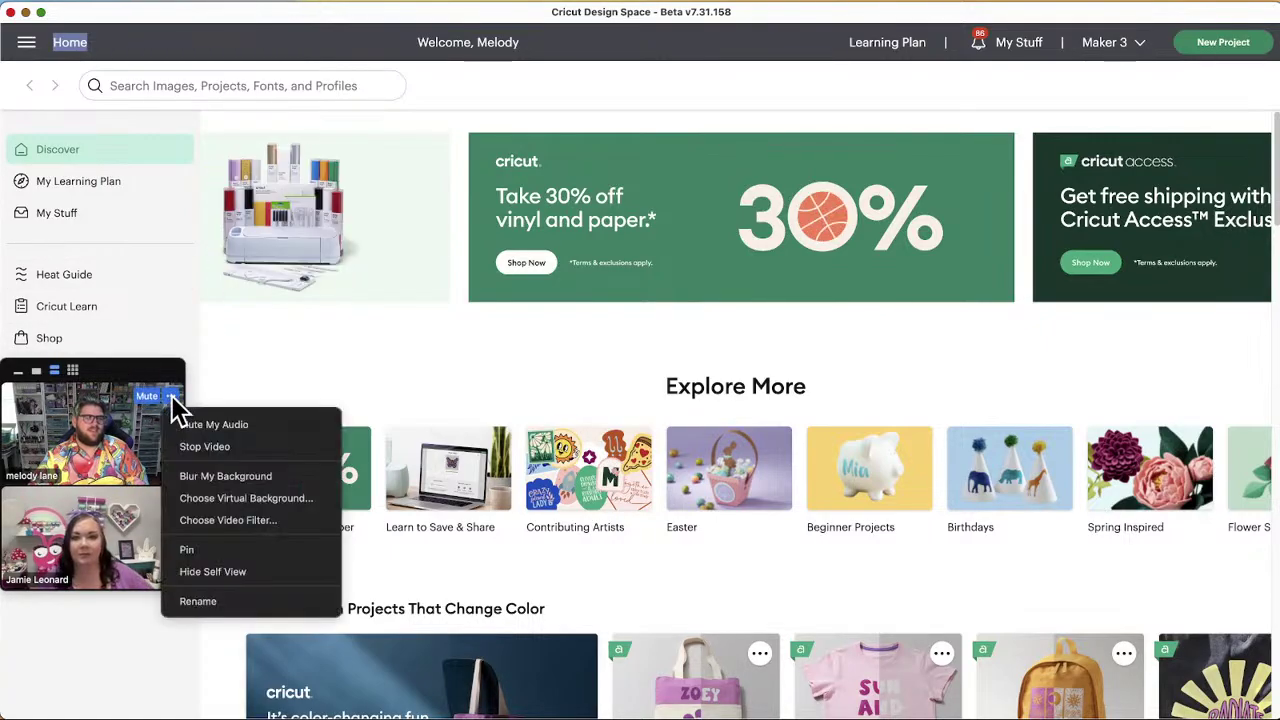
click(145, 390)
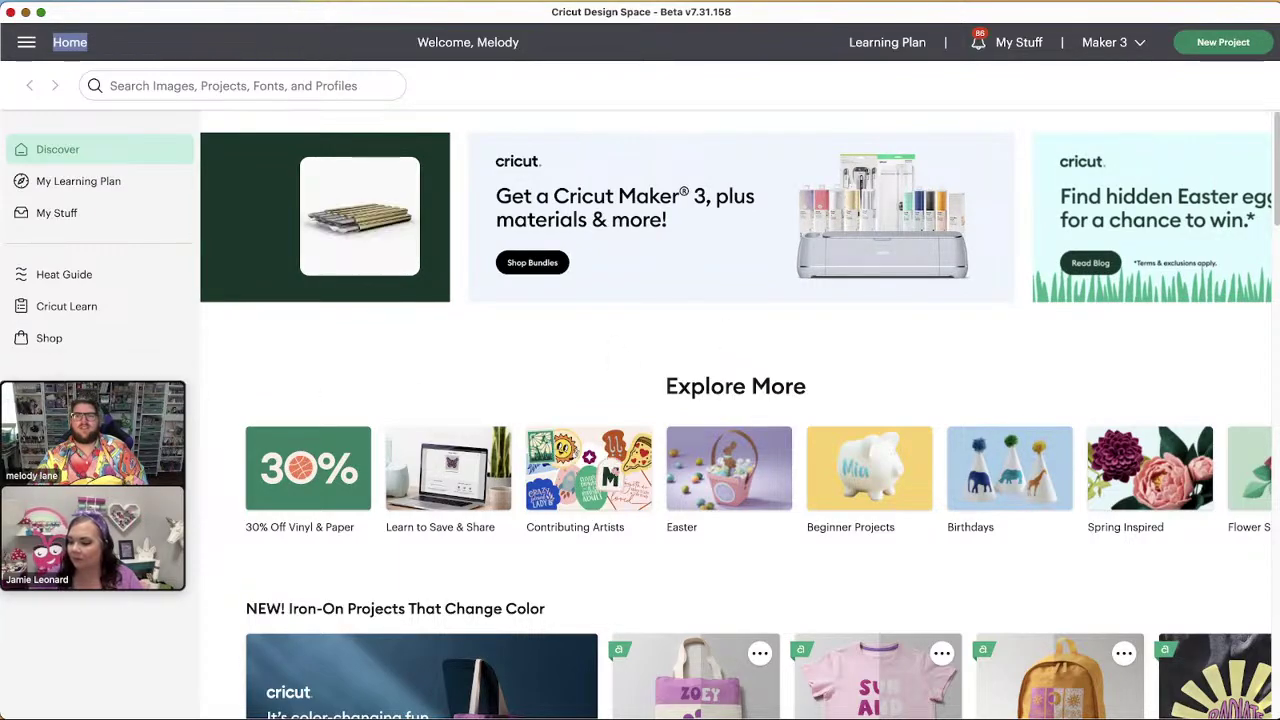
mouse_move(134, 443)
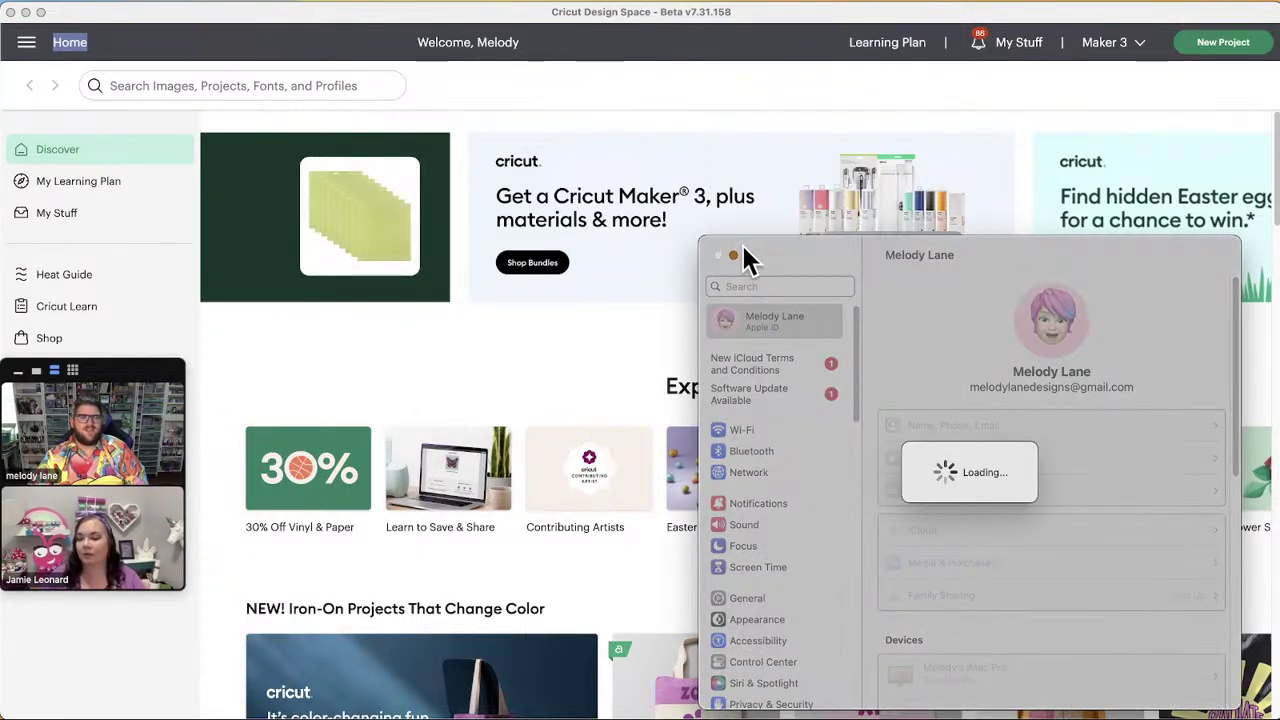
drag(940, 268, 1120, 719)
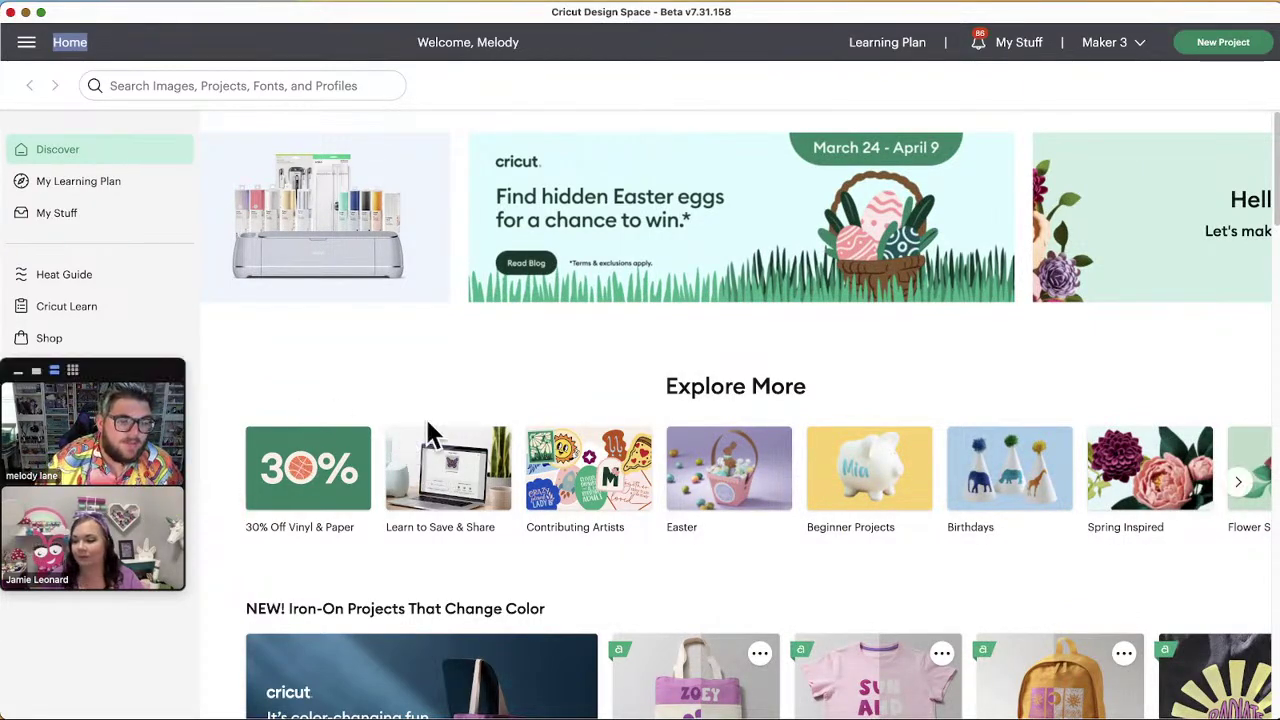
Look over the Home page's Explore More categories, color-changing iron-on projects and the start of the Learn to Etch Glass section
scroll(405, 452, down, 3)
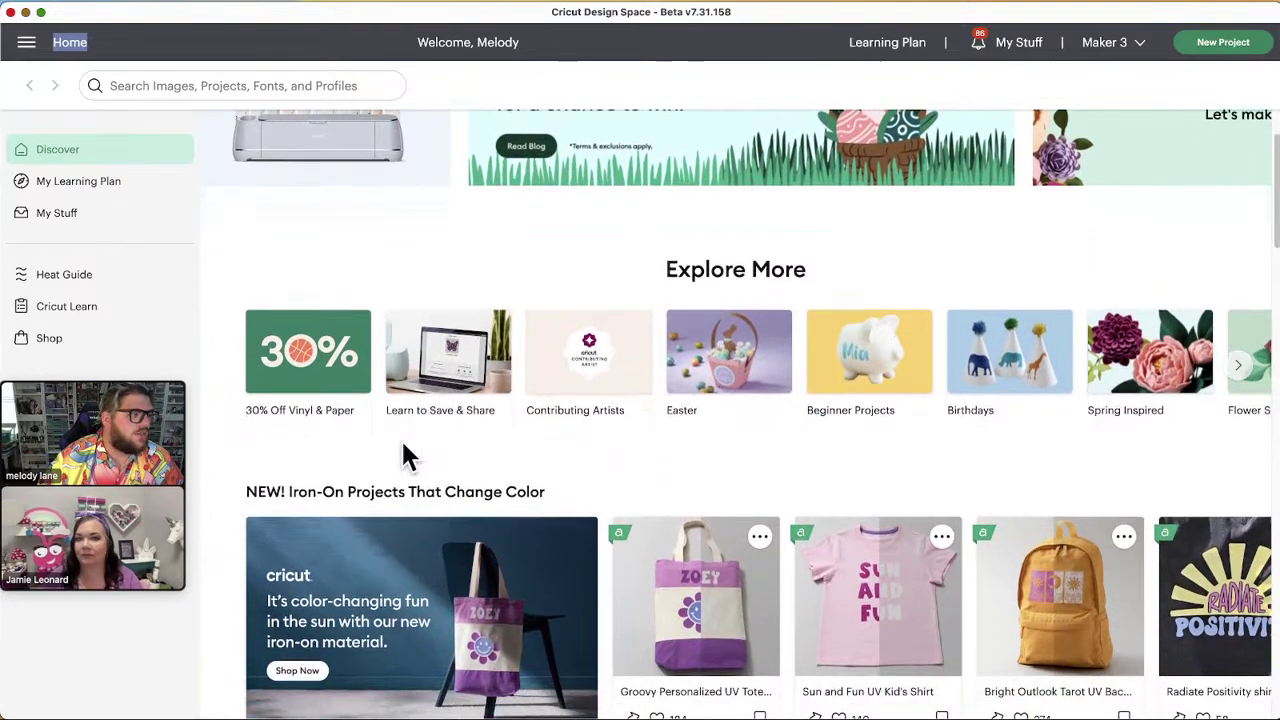
mouse_move(40, 420)
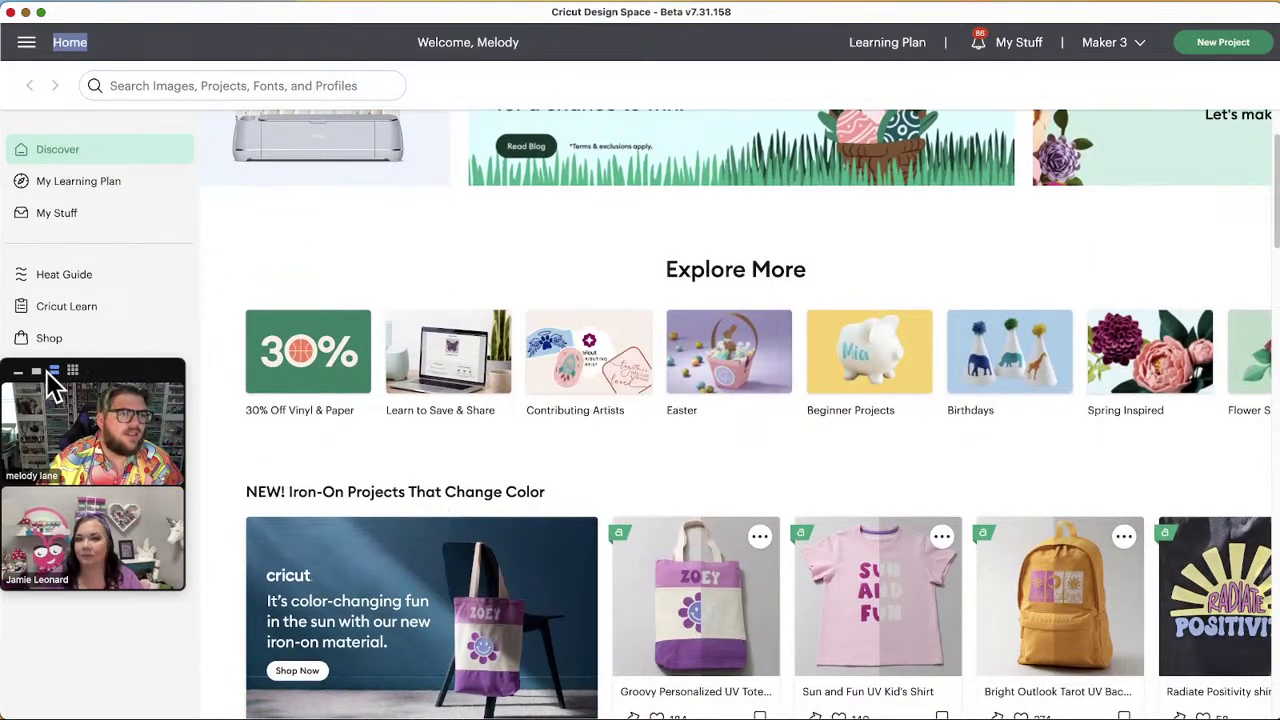
scroll(320, 443, down, 1)
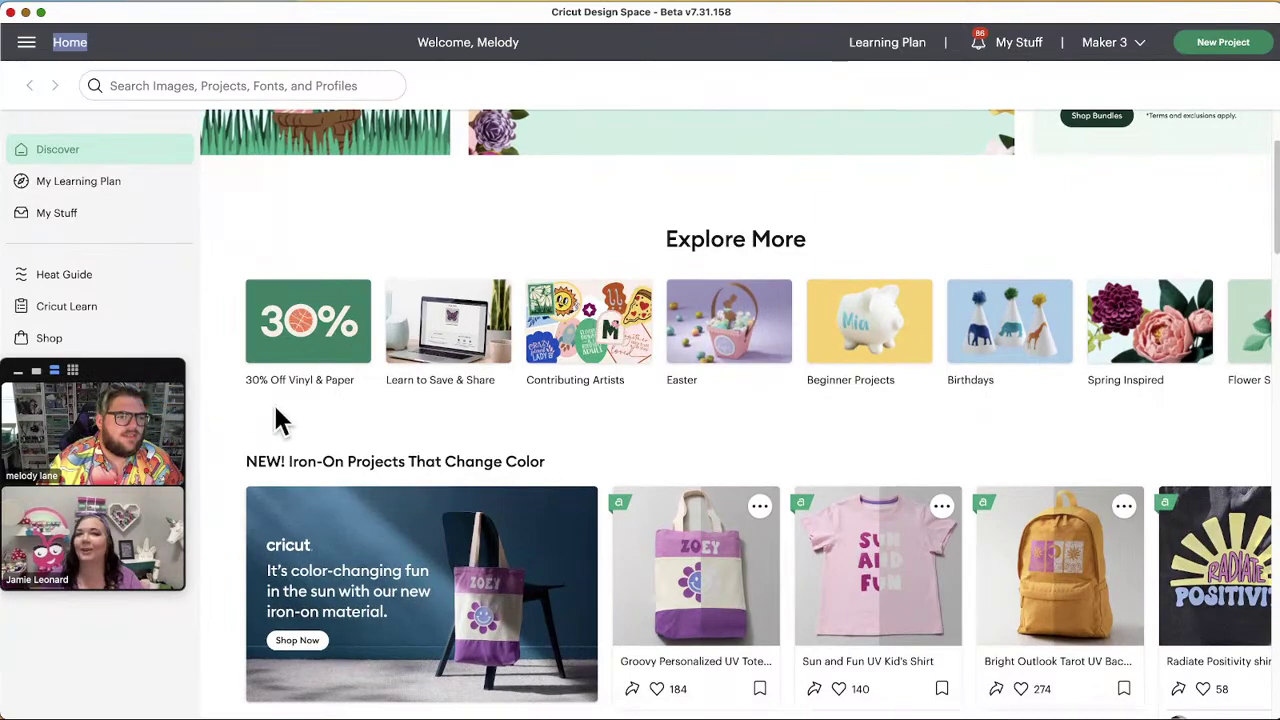
scroll(591, 528, down, 1)
scroll(591, 528, up, 1)
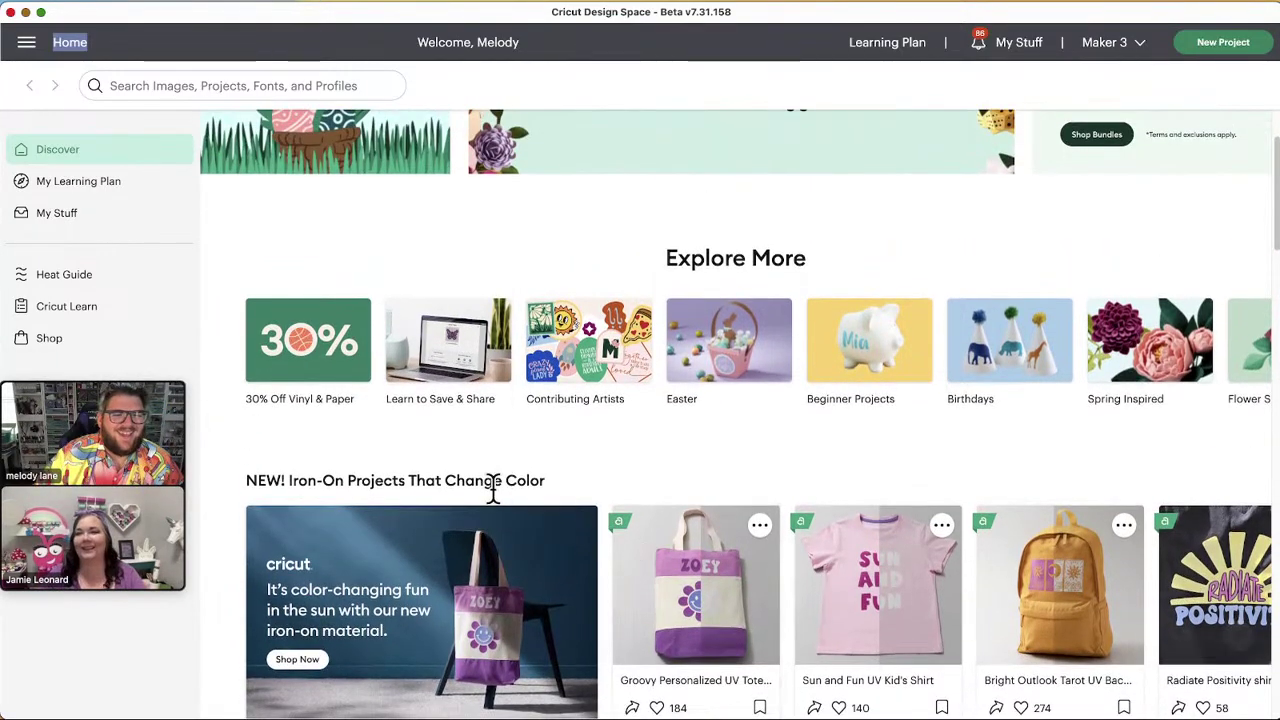
scroll(740, 491, down, 3)
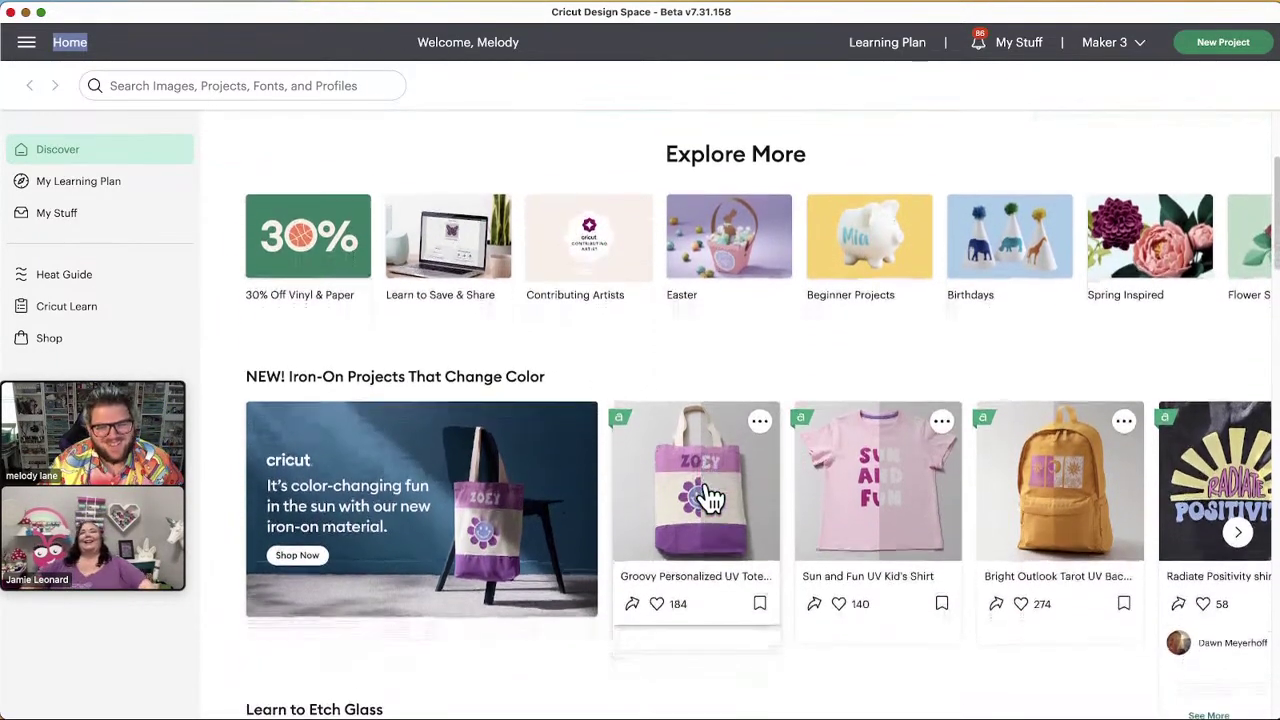
scroll(706, 500, down, 2)
scroll(463, 515, down, 1)
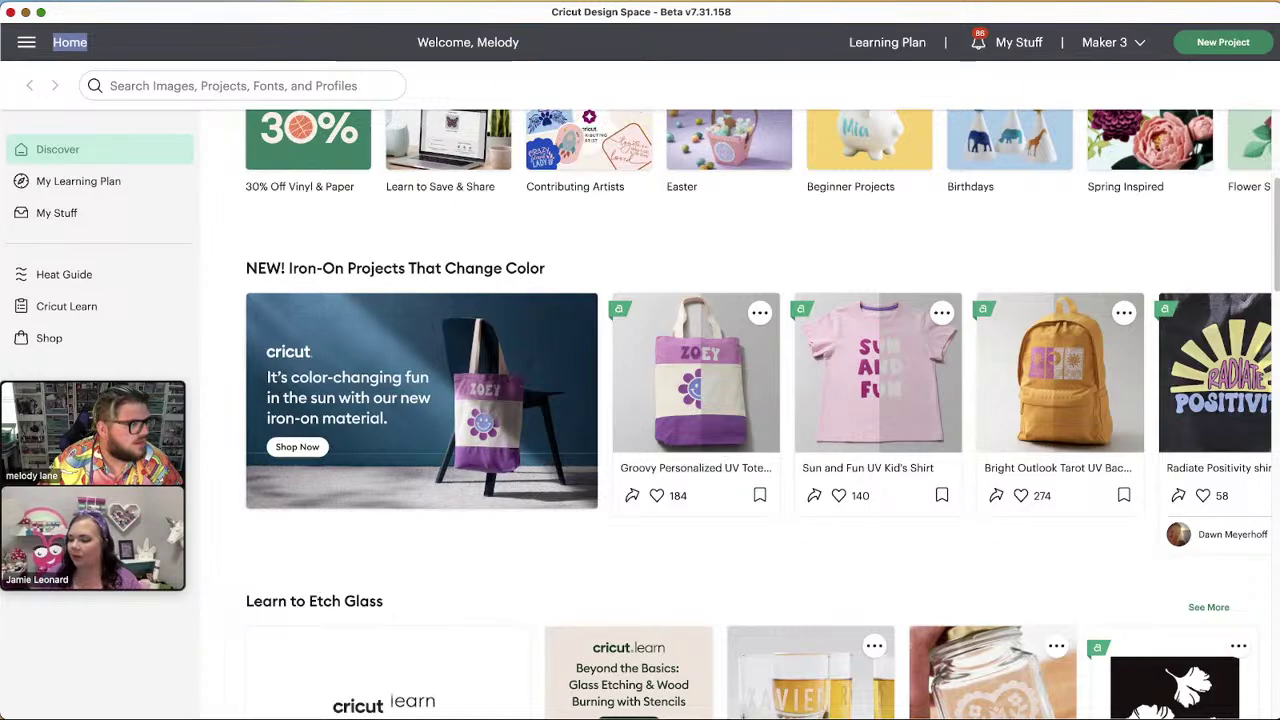
scroll(931, 586, down, 2)
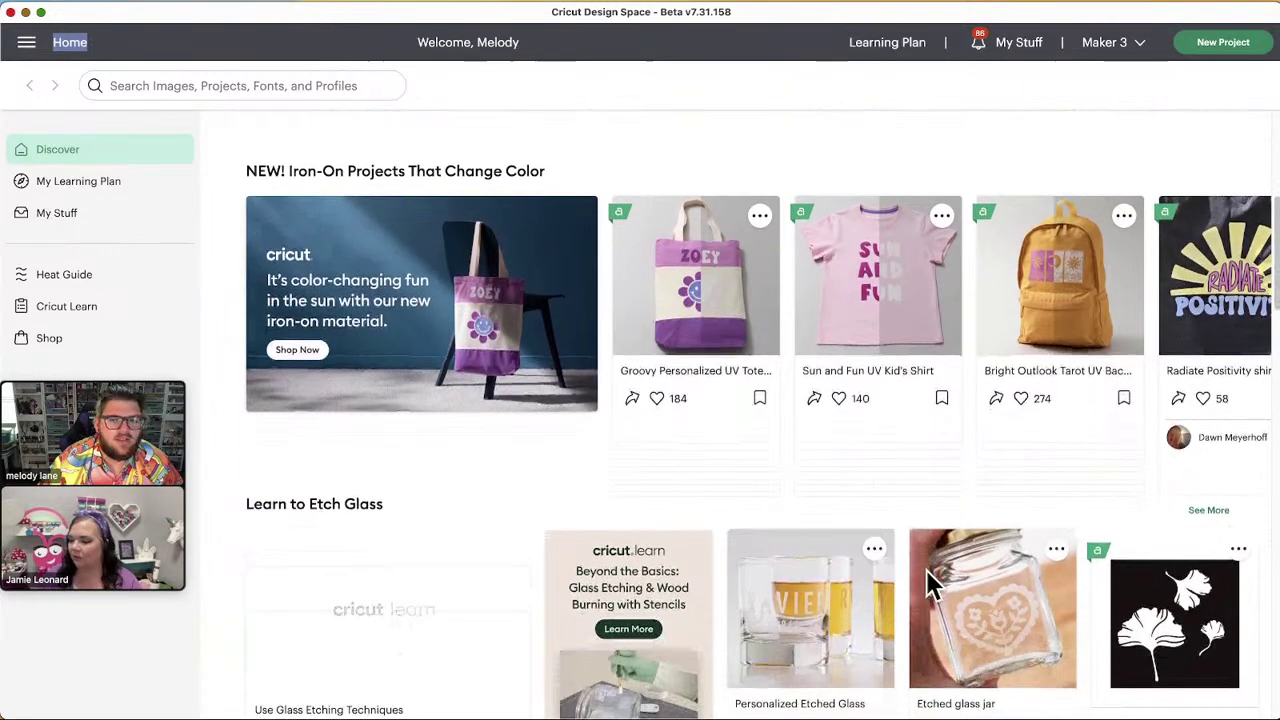
scroll(928, 586, up, 2)
scroll(920, 585, down, 1)
scroll(864, 533, down, 1)
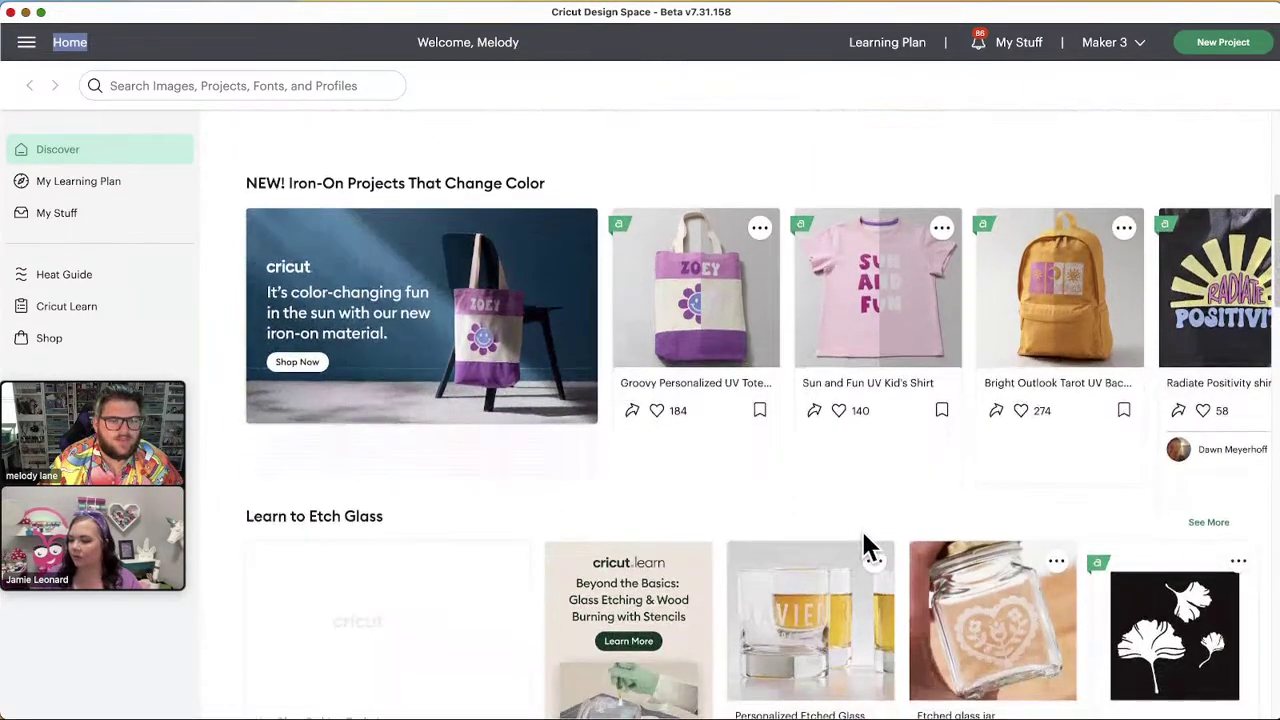
scroll(862, 534, up, 2)
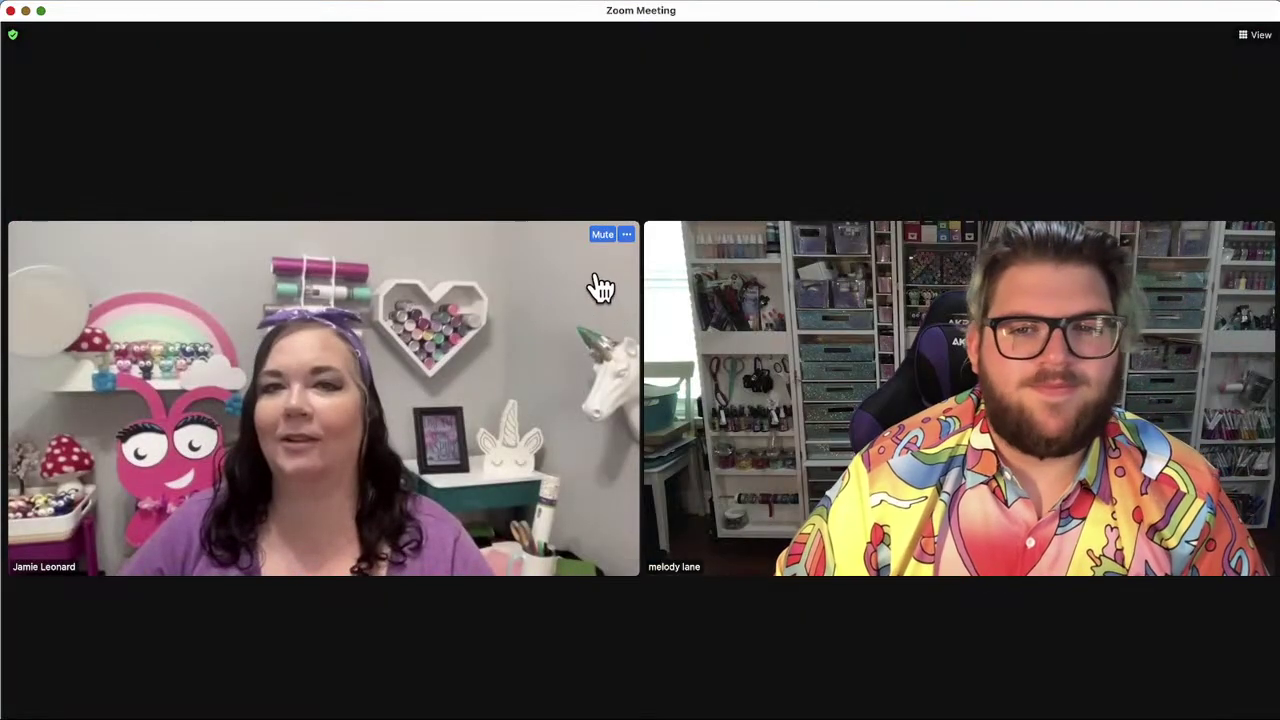
Start a new Zoom screen share of the Cricut Design Space window
key(super+shift+s)
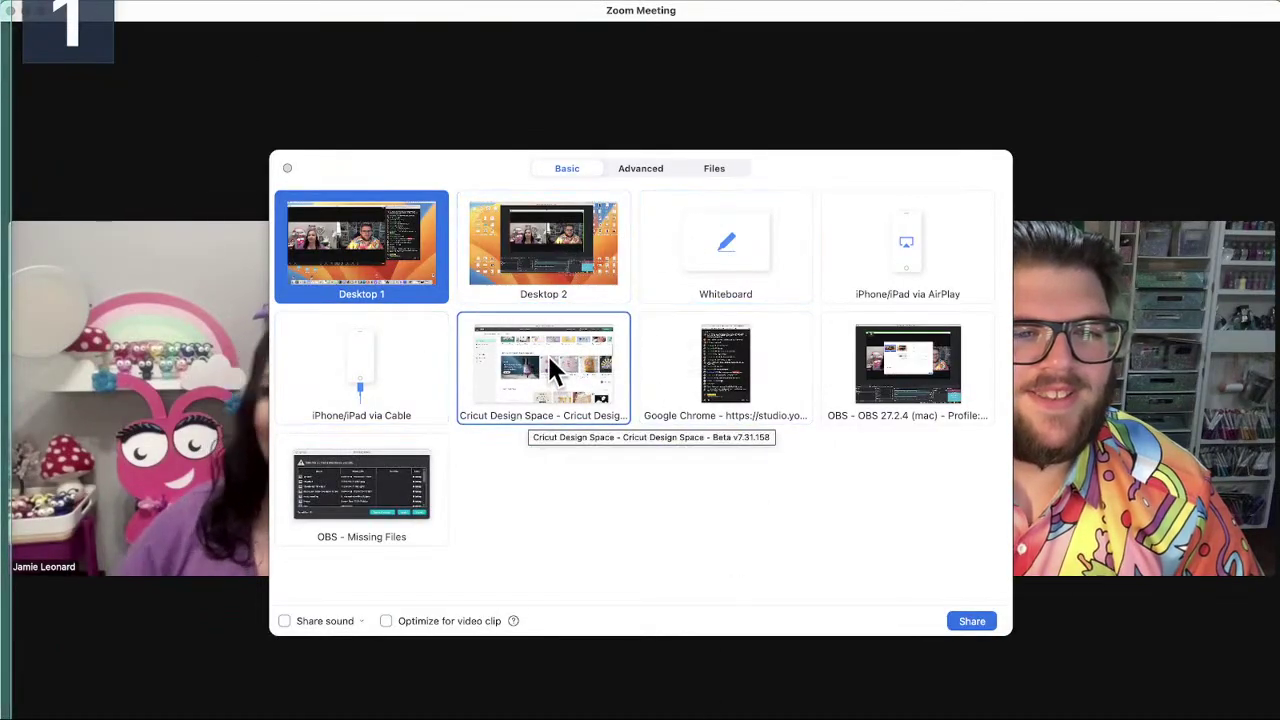
click(547, 353)
click(970, 621)
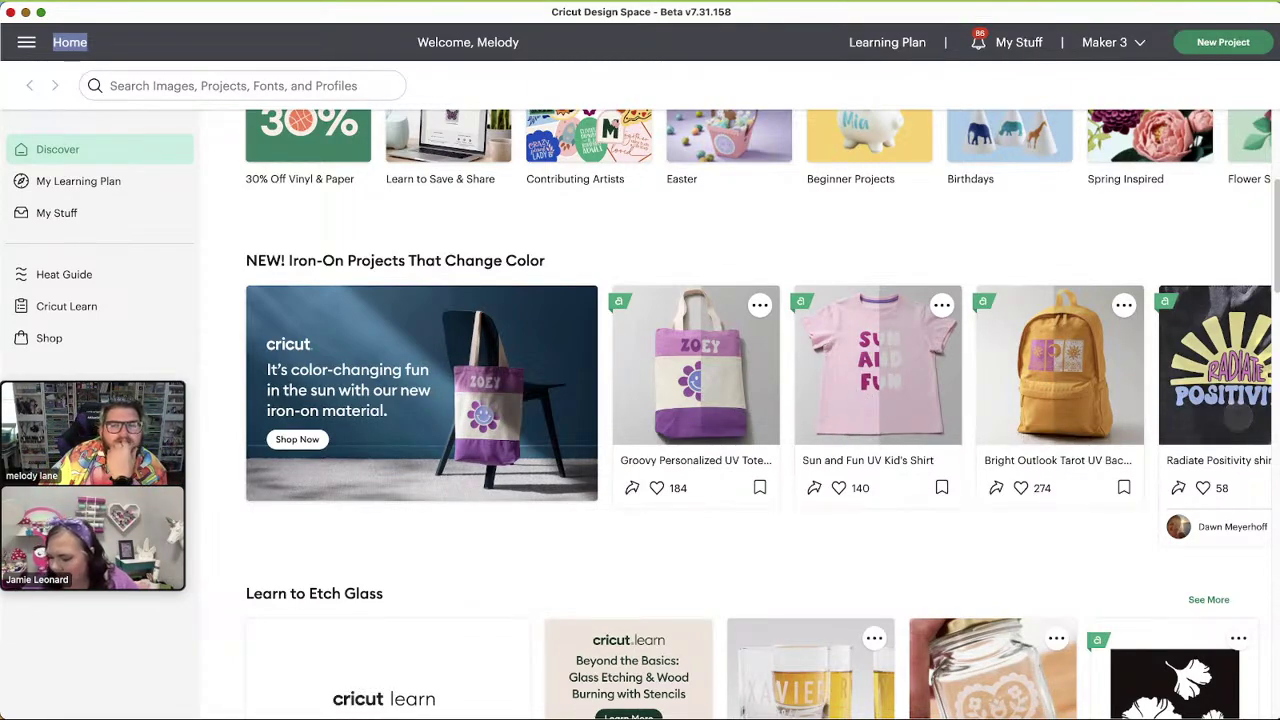
Look through all the projects and images in the NEW! Iron-On Projects That Change Color row to its end
click(1237, 418)
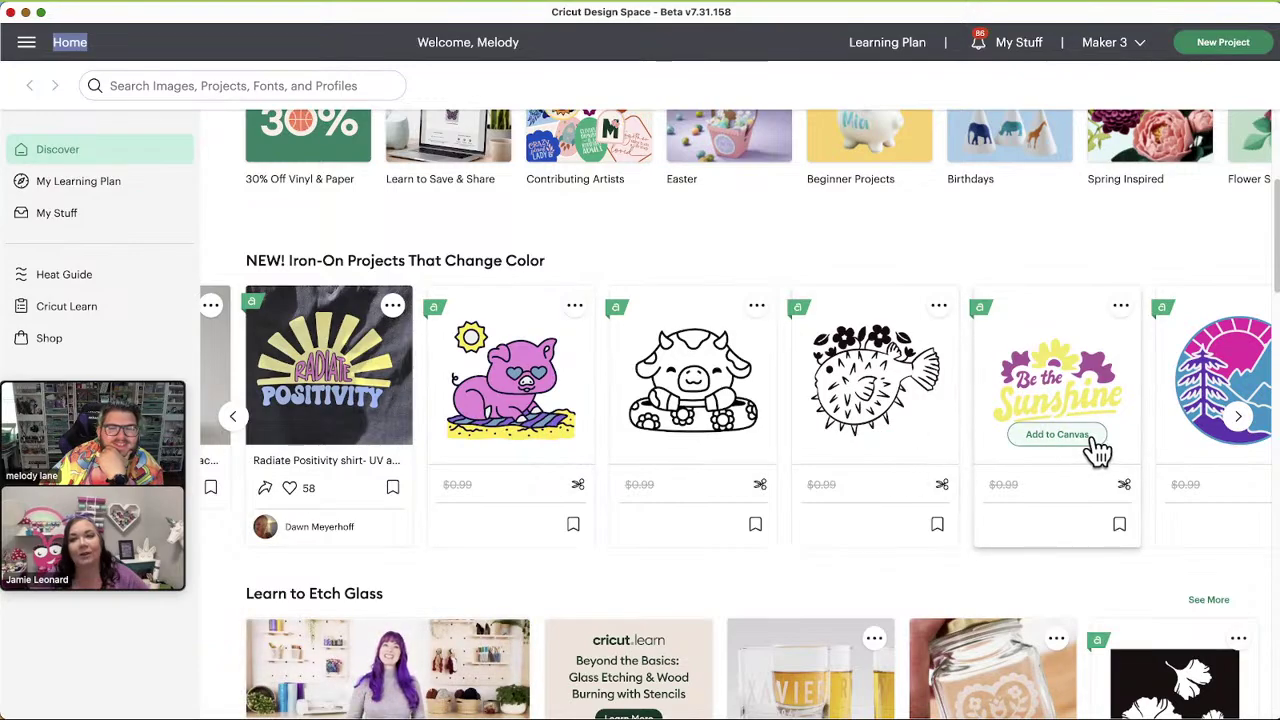
click(1240, 420)
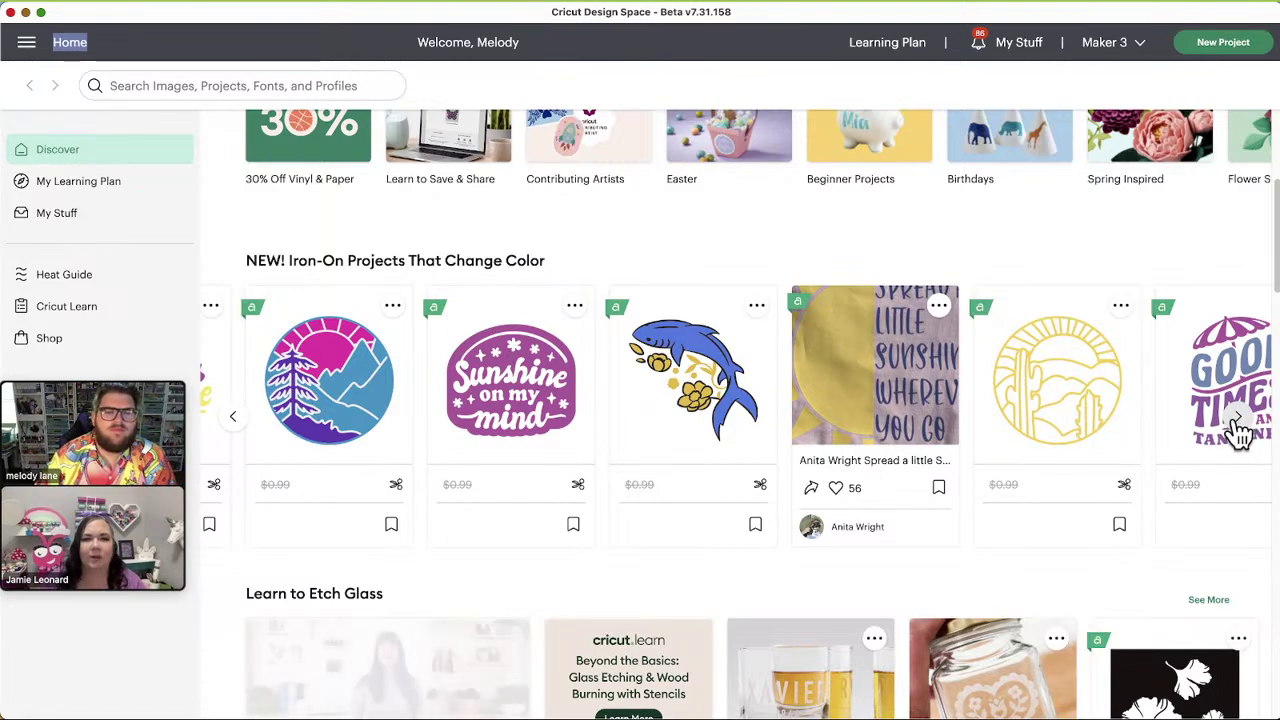
mouse_move(405, 385)
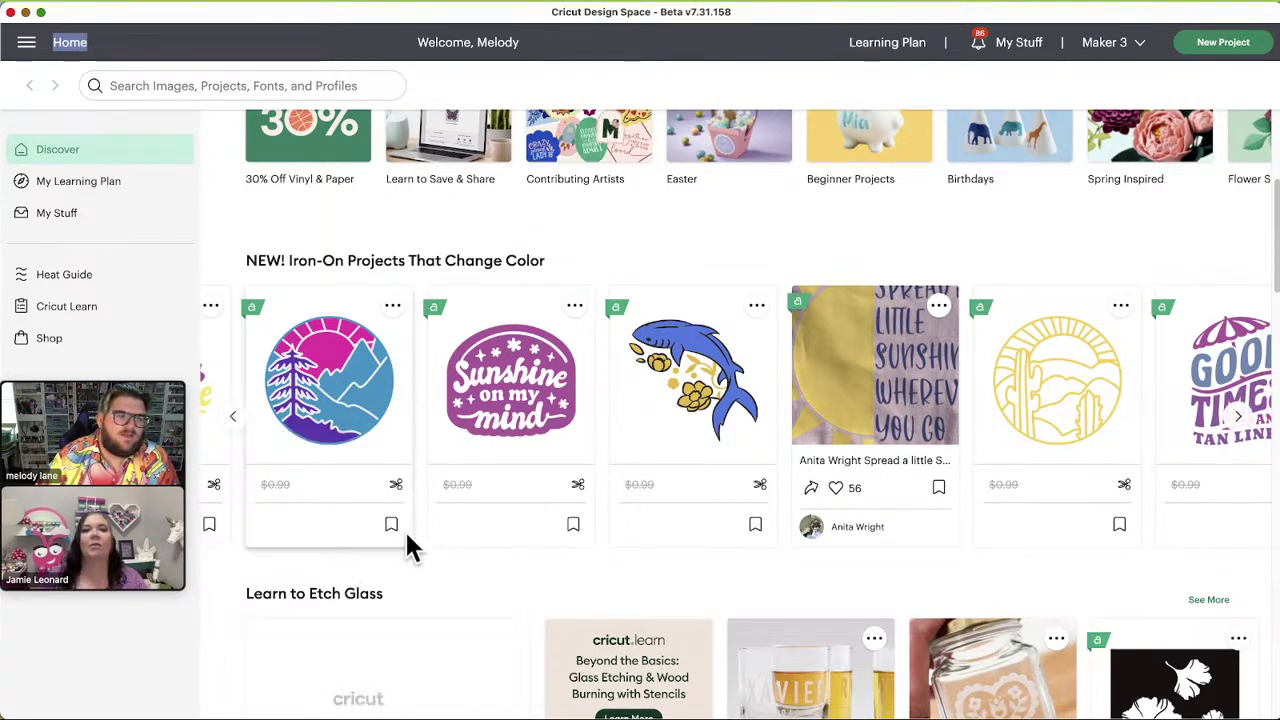
mouse_move(1181, 442)
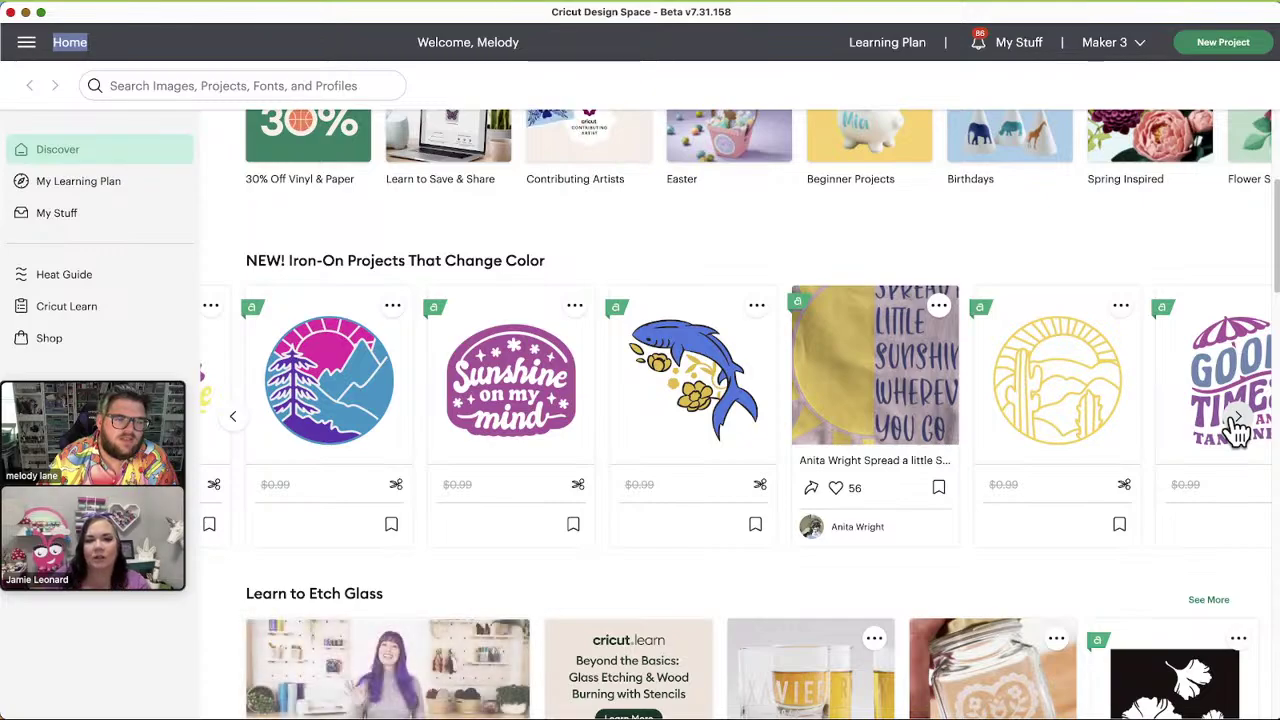
mouse_move(341, 408)
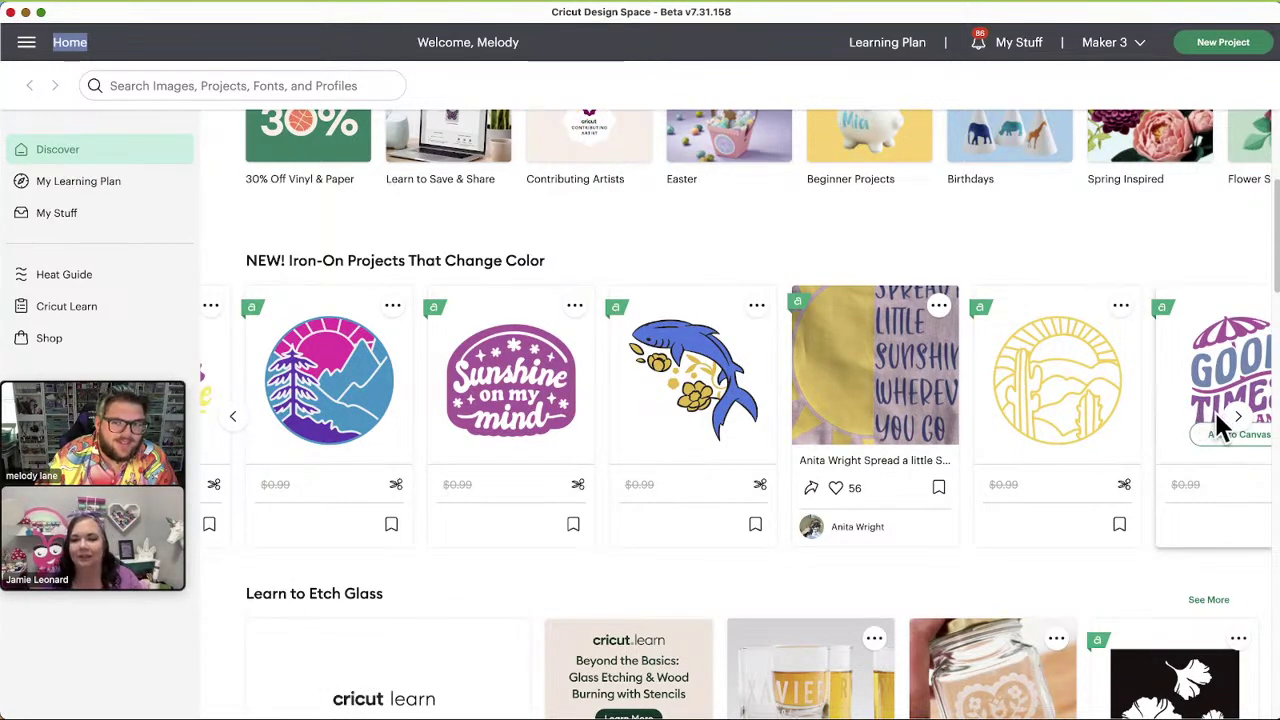
click(1244, 420)
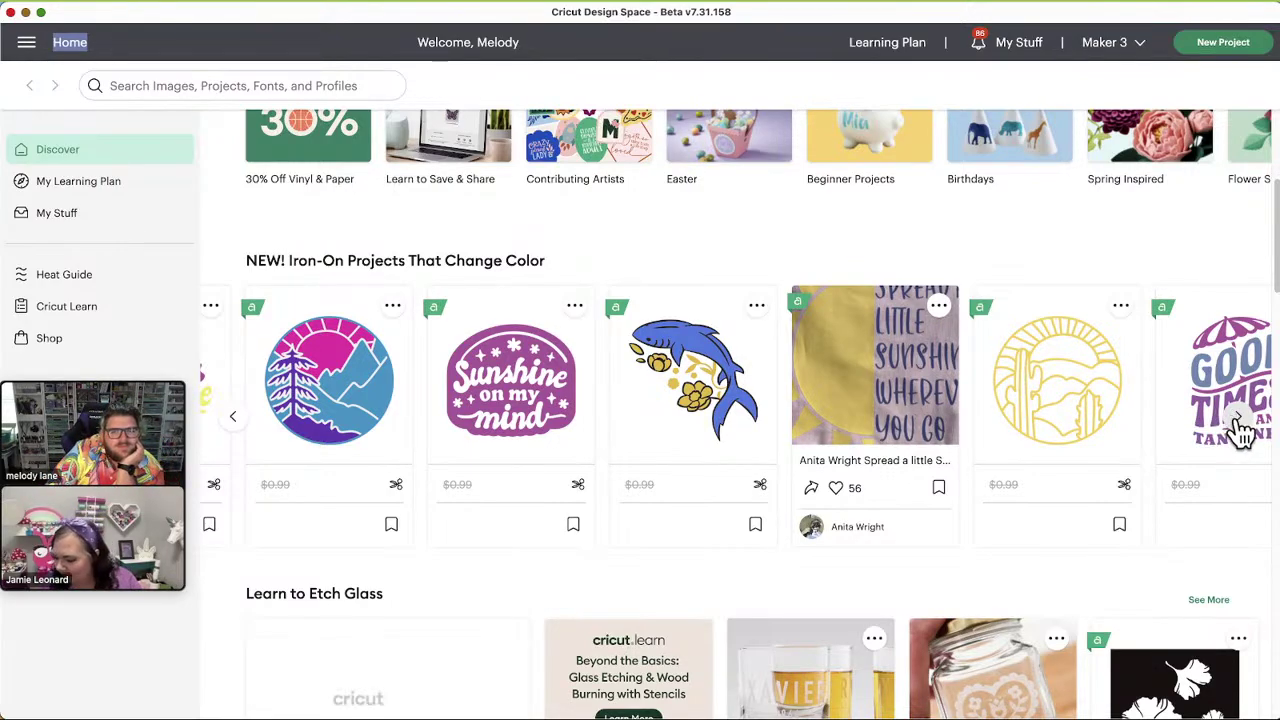
click(1238, 420)
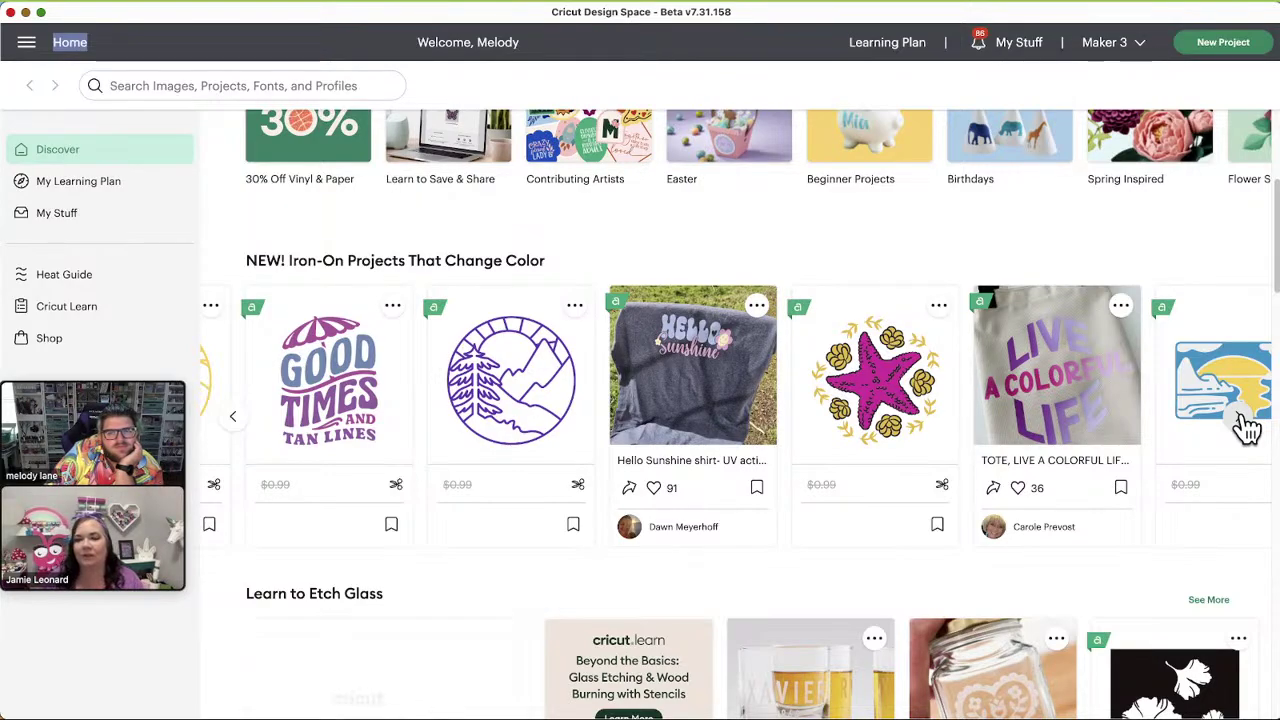
click(1240, 416)
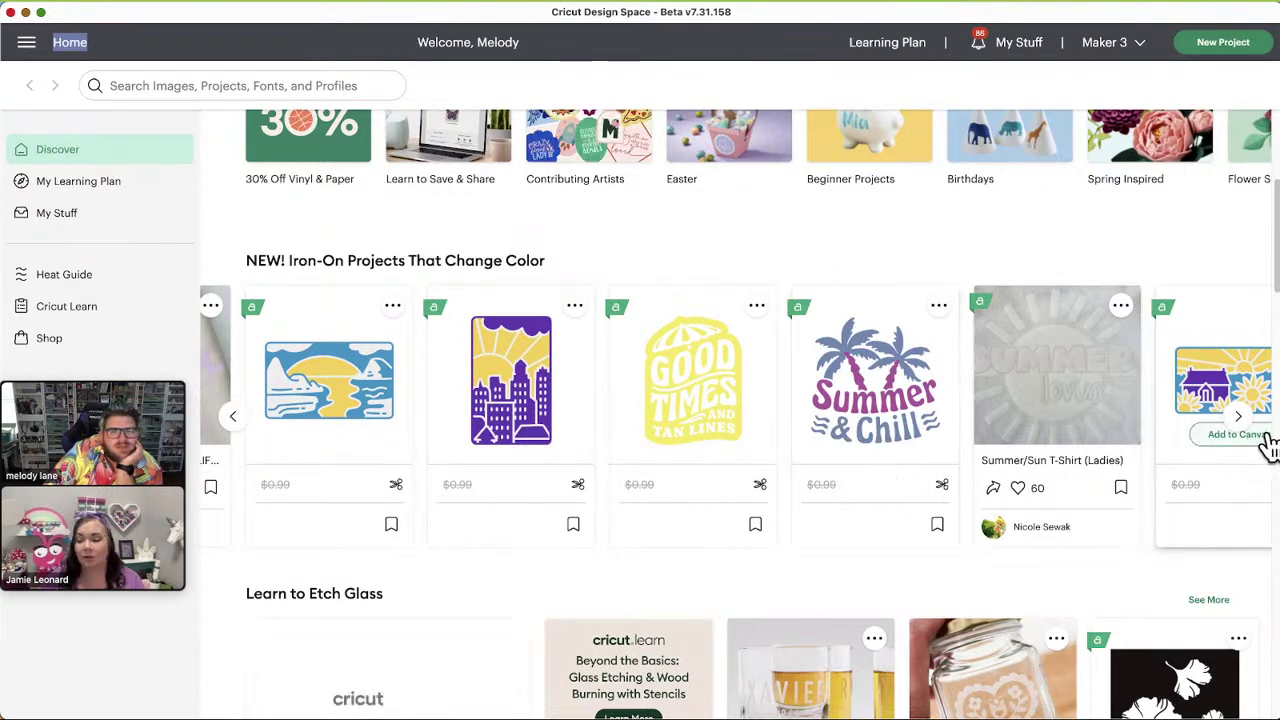
click(1245, 422)
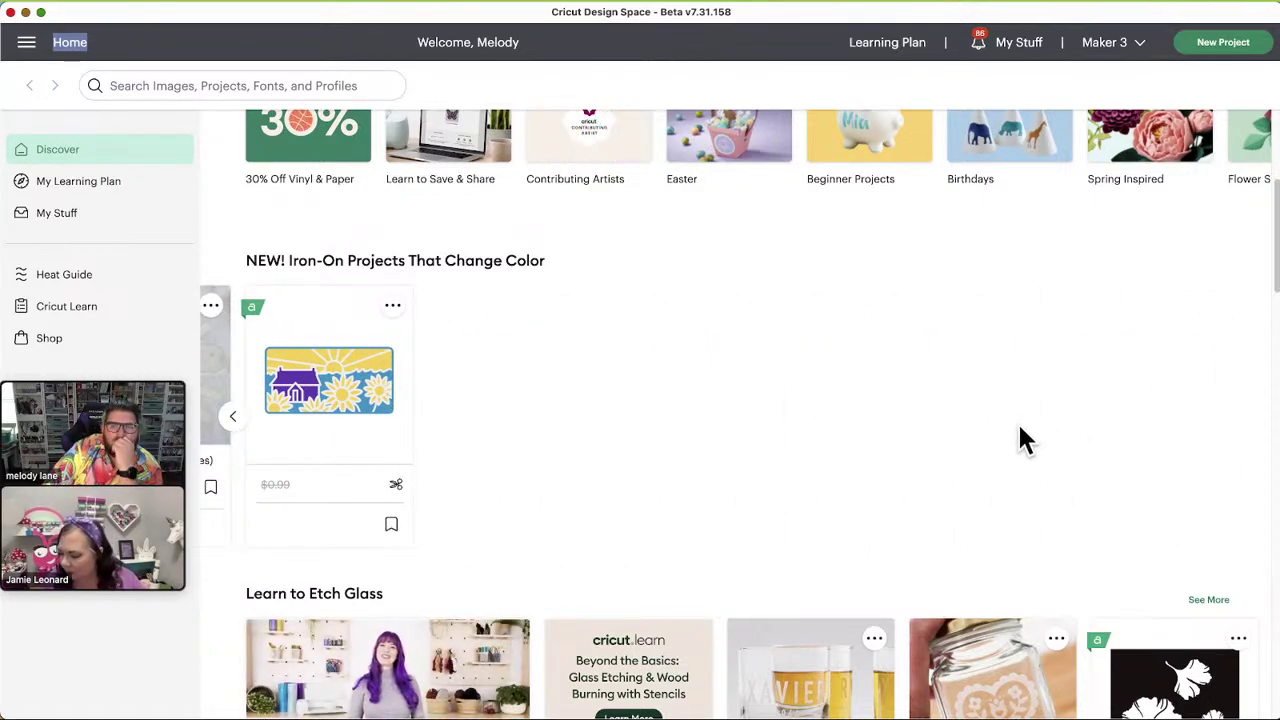
Look through the Learn to Etch Glass row on the Home page, covering its projects and stencil images to the end
scroll(1030, 437, down, 3)
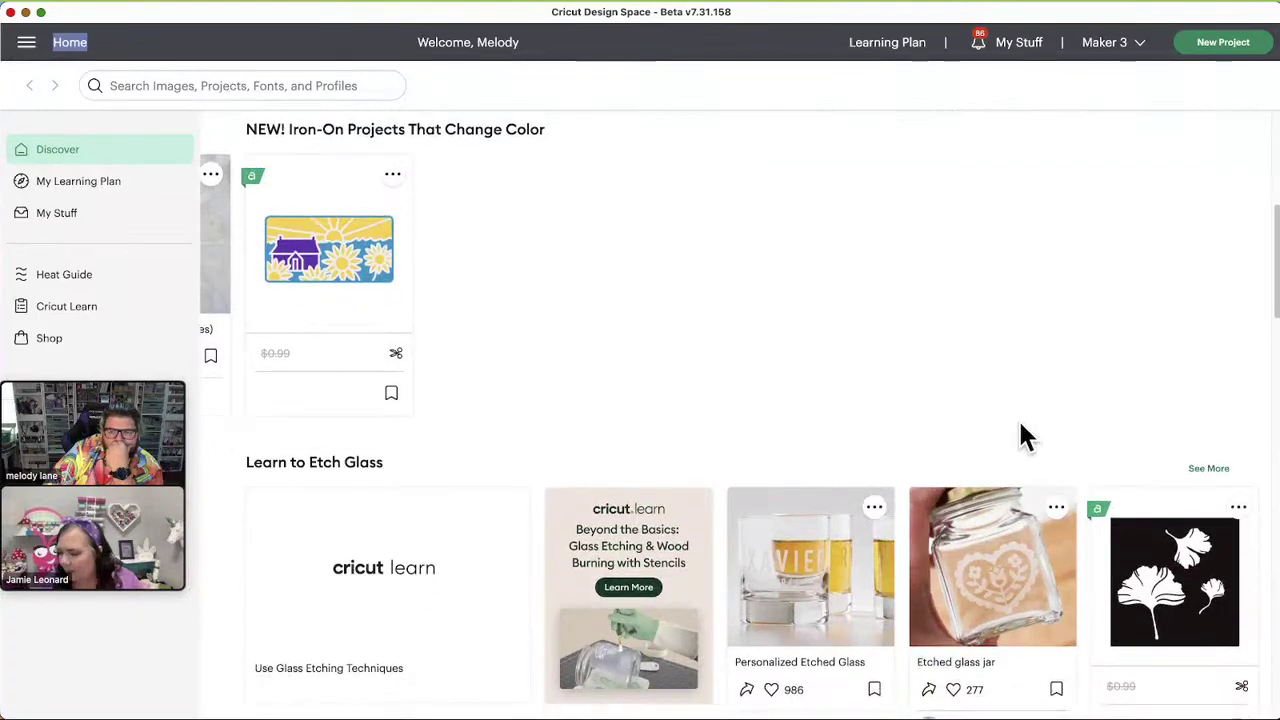
scroll(1080, 557, down, 4)
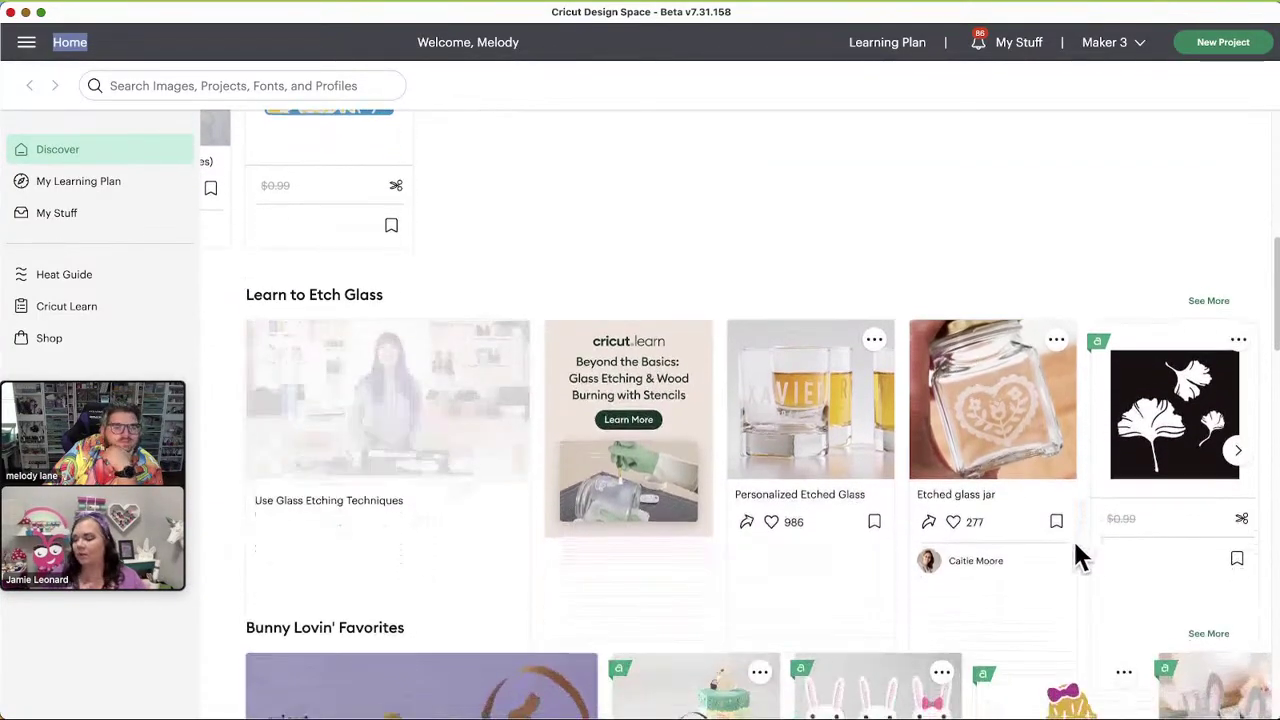
scroll(721, 525, down, 1)
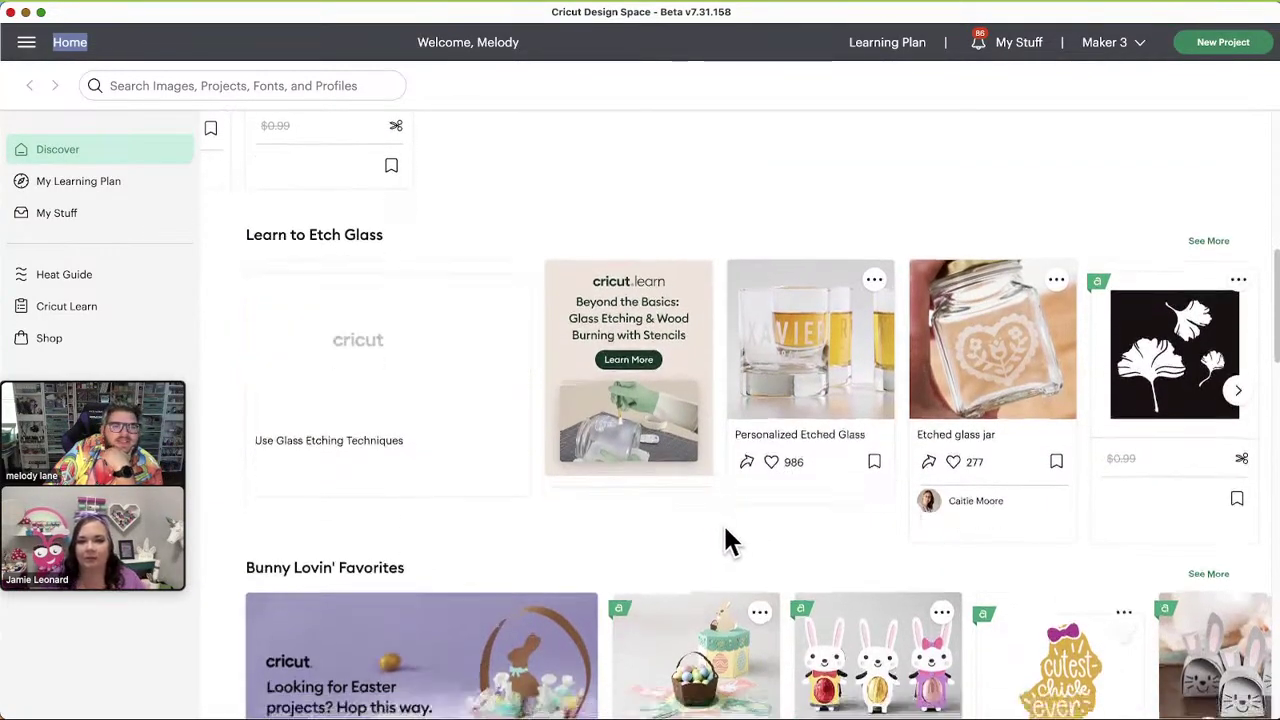
scroll(768, 526, down, 1)
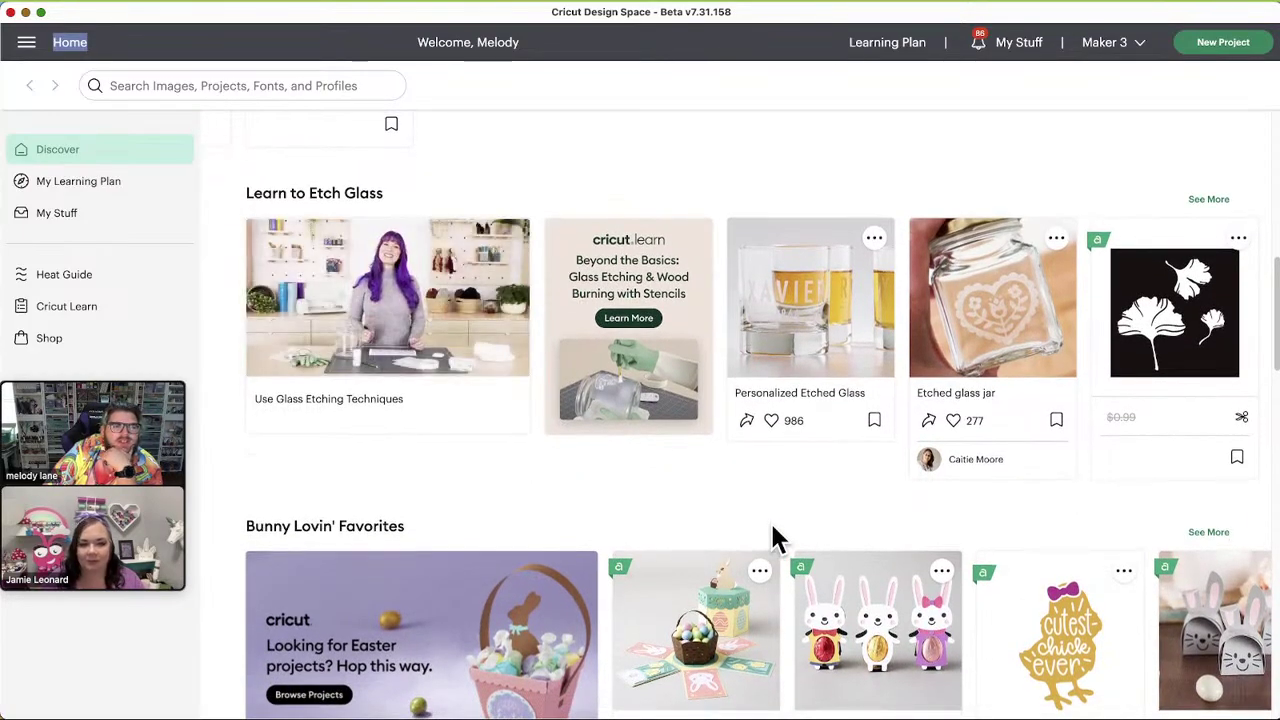
scroll(771, 537, up, 2)
mouse_move(1238, 385)
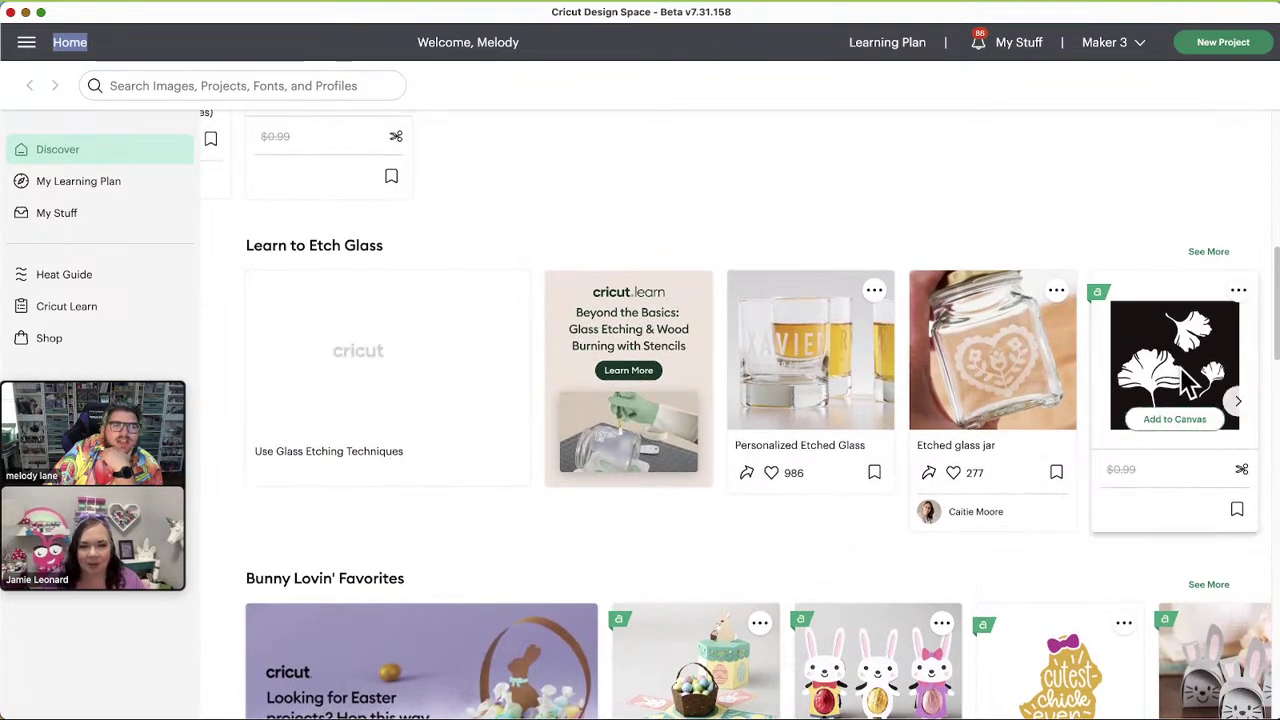
click(1241, 404)
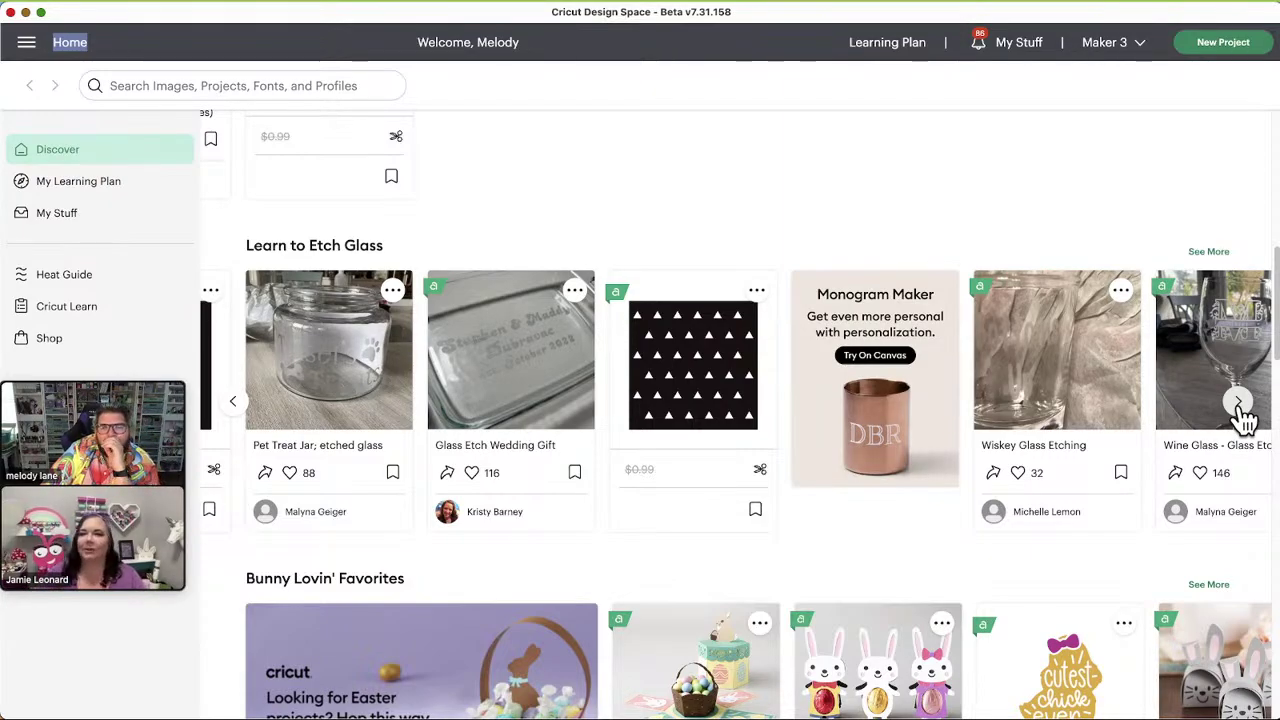
click(1239, 403)
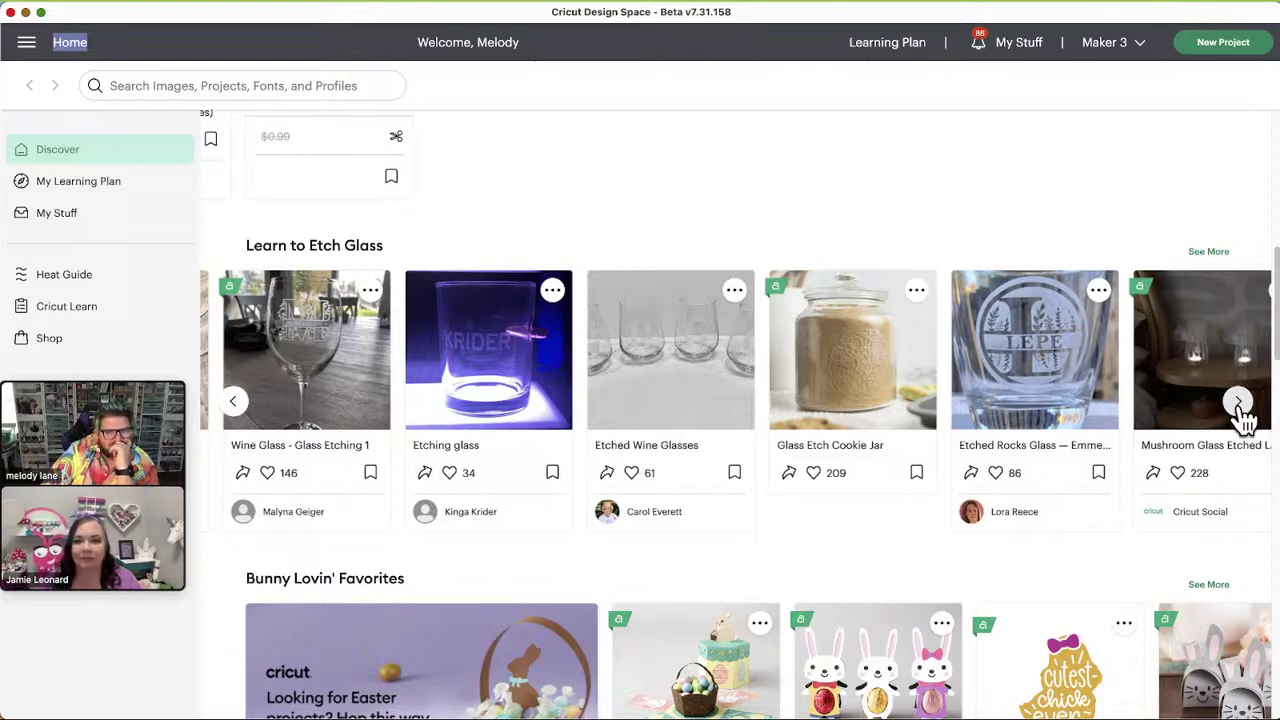
click(1239, 403)
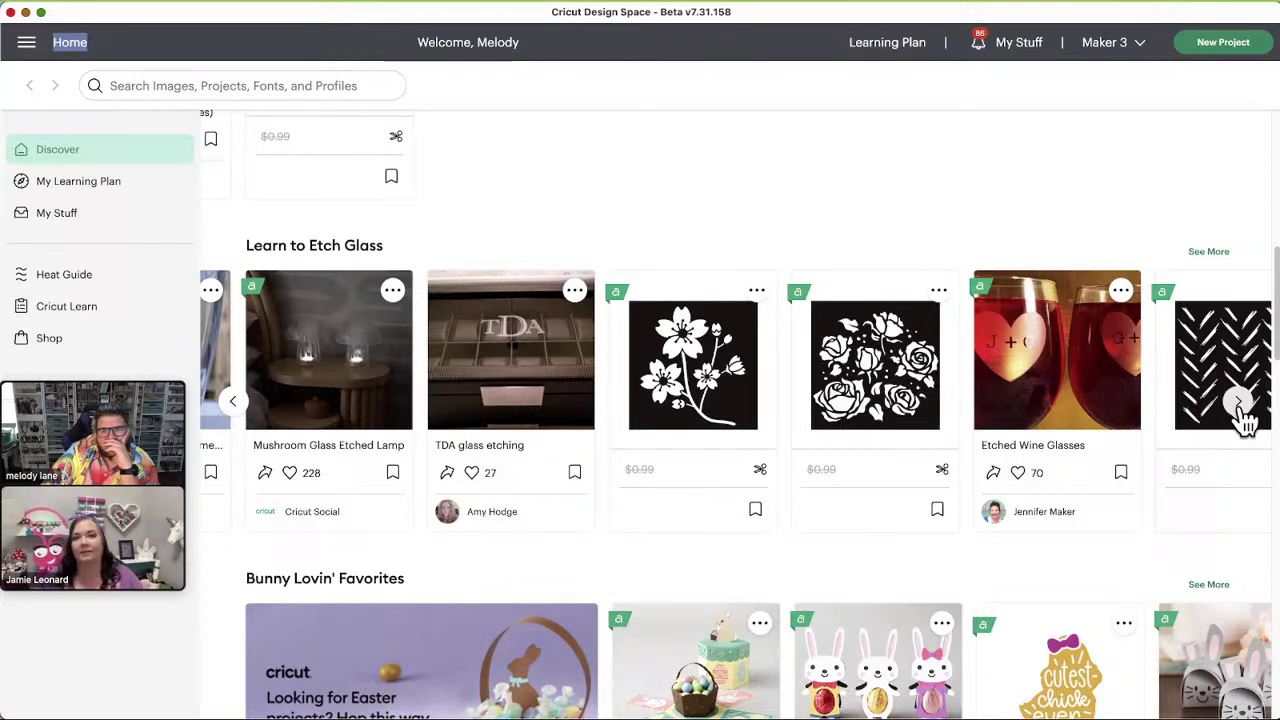
click(1240, 405)
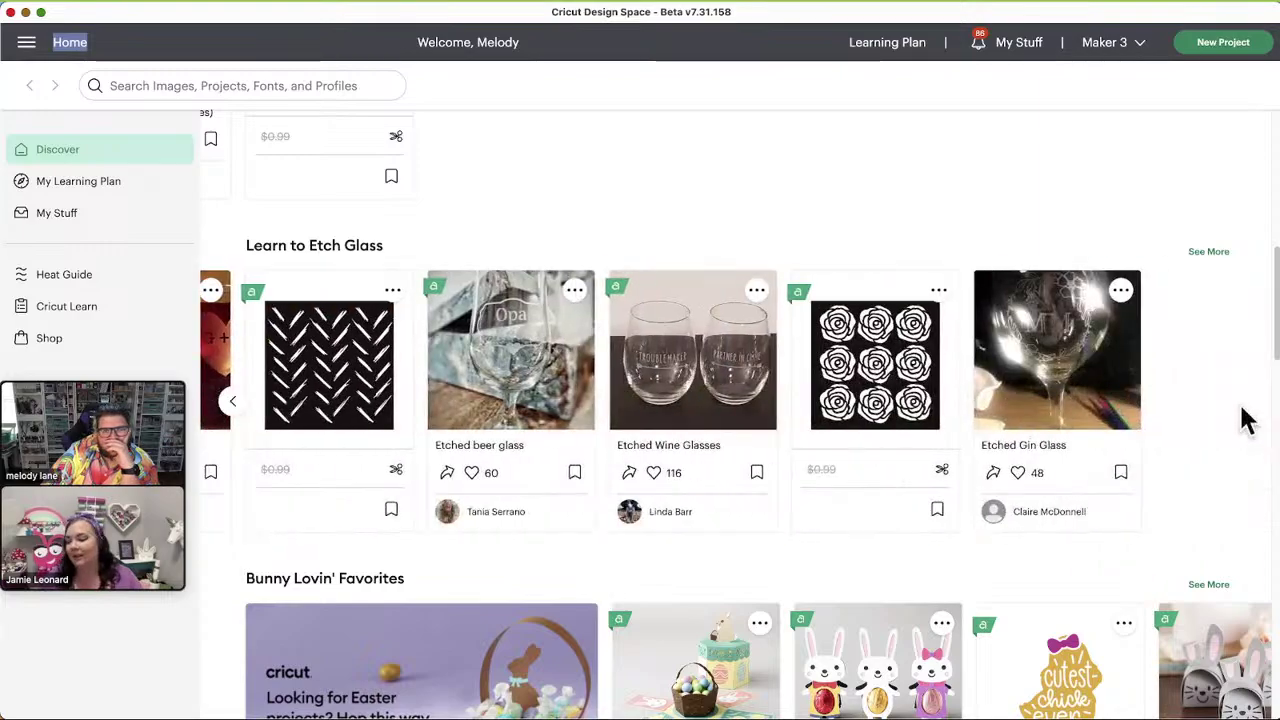
Look through the Bunny Lovin' Favorites row on the Home page, covering its Easter projects and images to the end
scroll(1243, 422, down, 5)
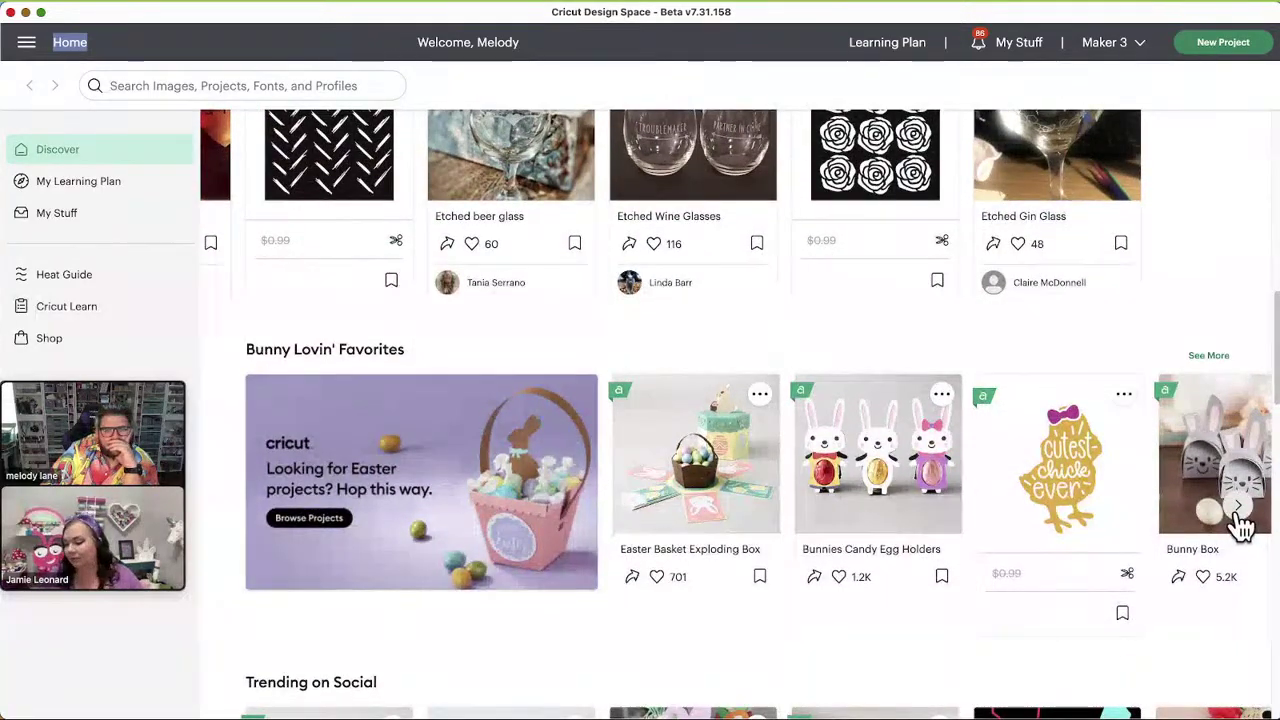
scroll(1240, 525, down, 1)
mouse_move(1090, 485)
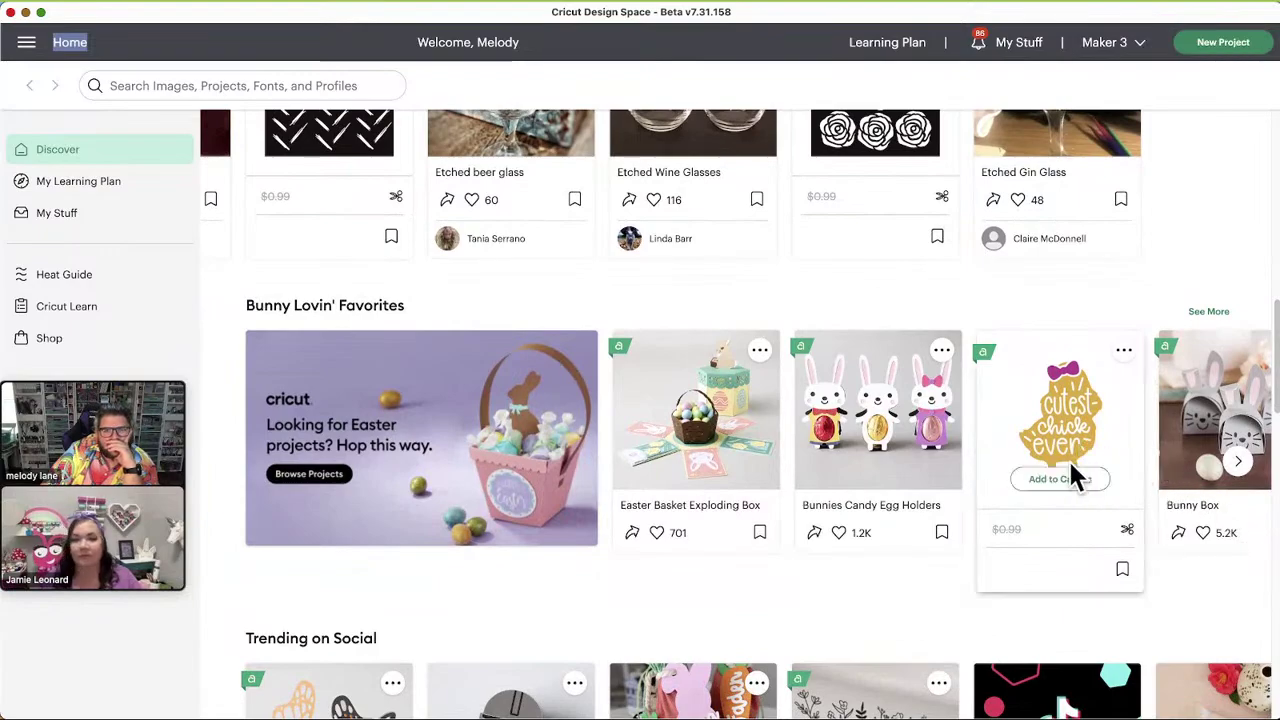
click(1240, 470)
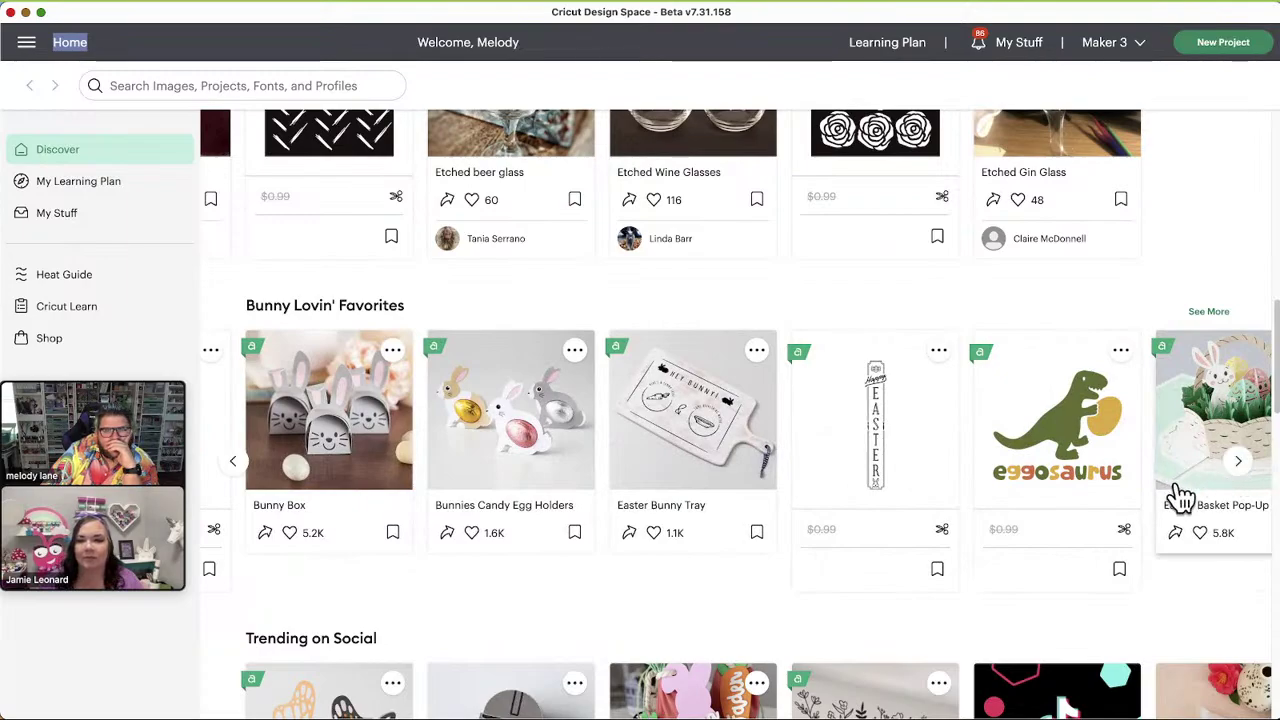
click(1240, 470)
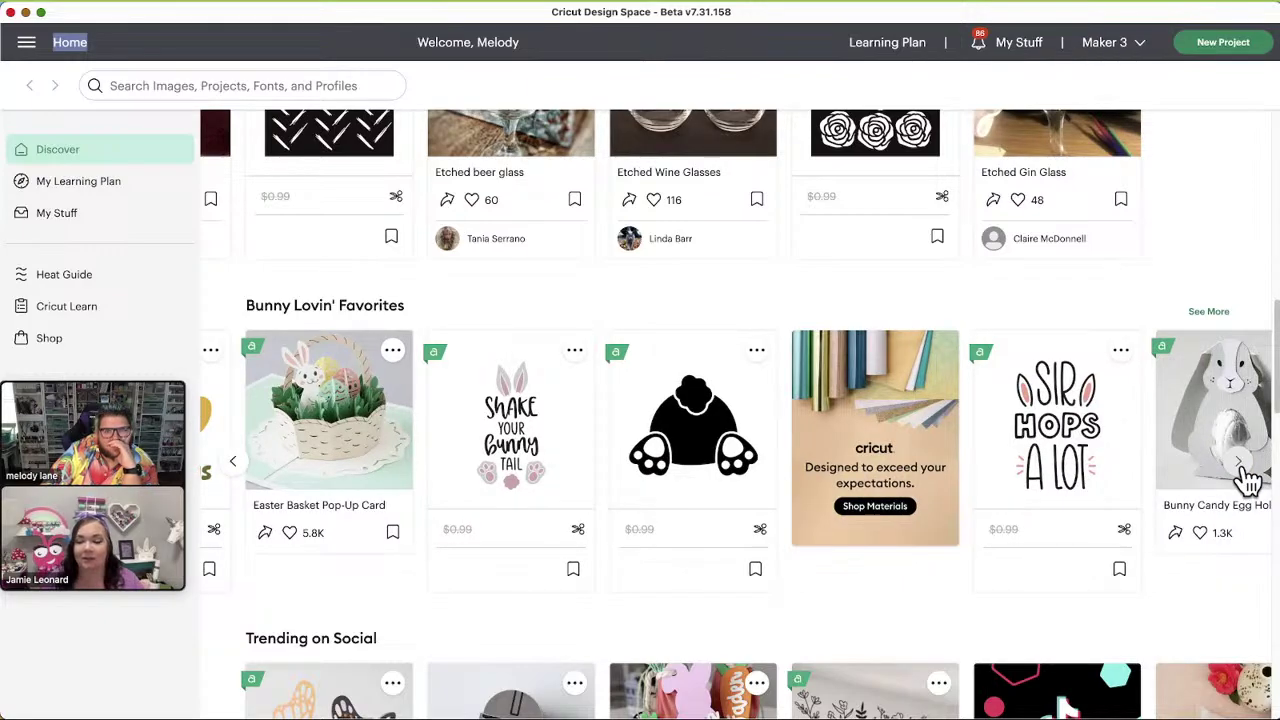
click(1243, 470)
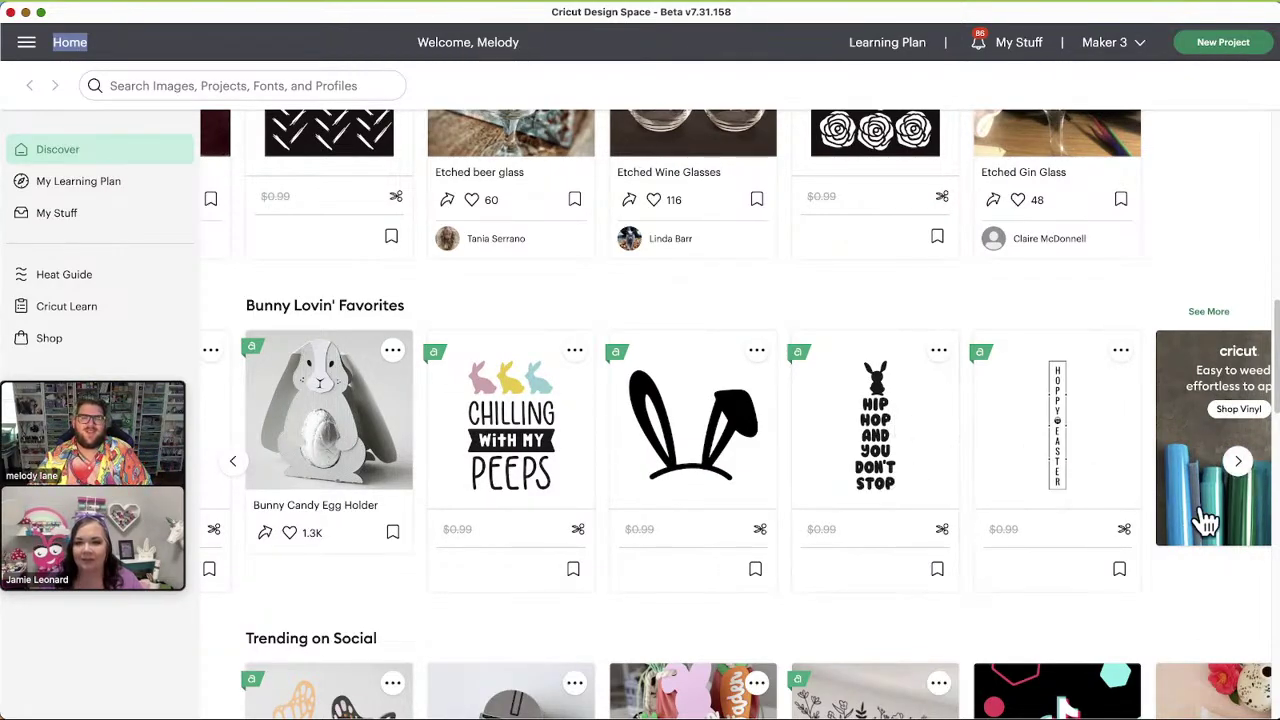
click(1245, 464)
click(1245, 464)
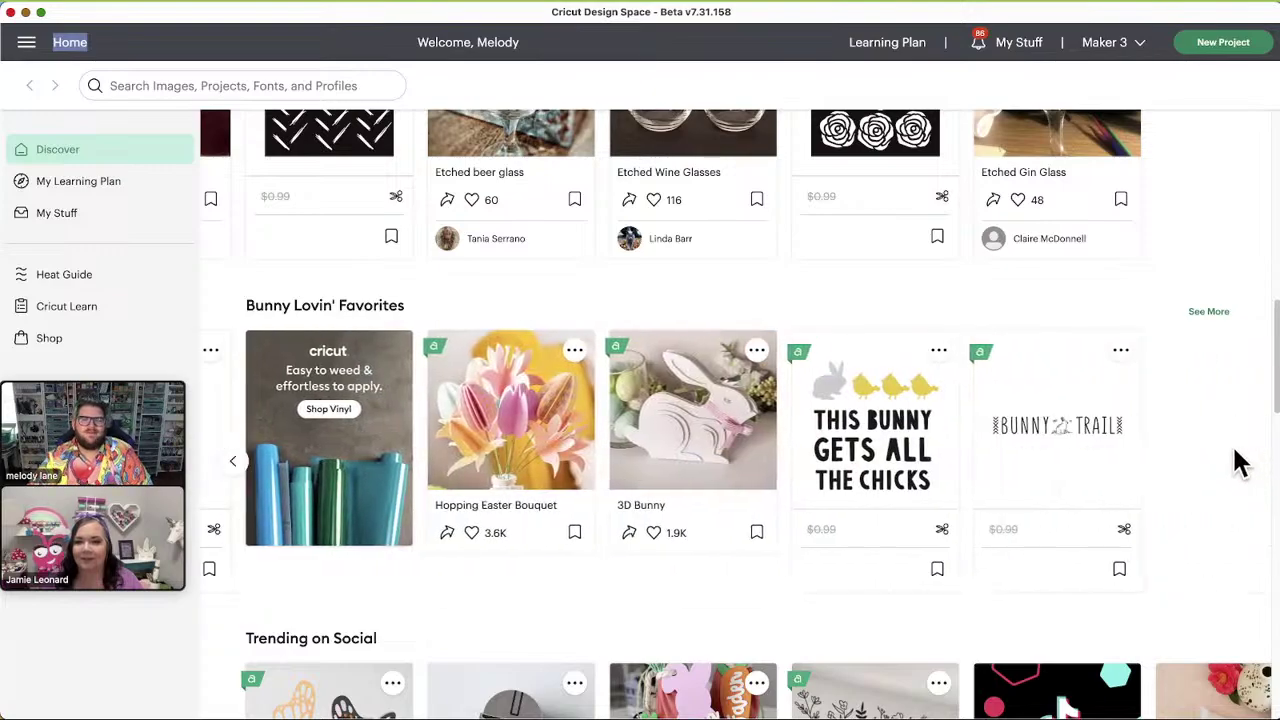
mouse_move(1086, 472)
scroll(1127, 512, down, 1)
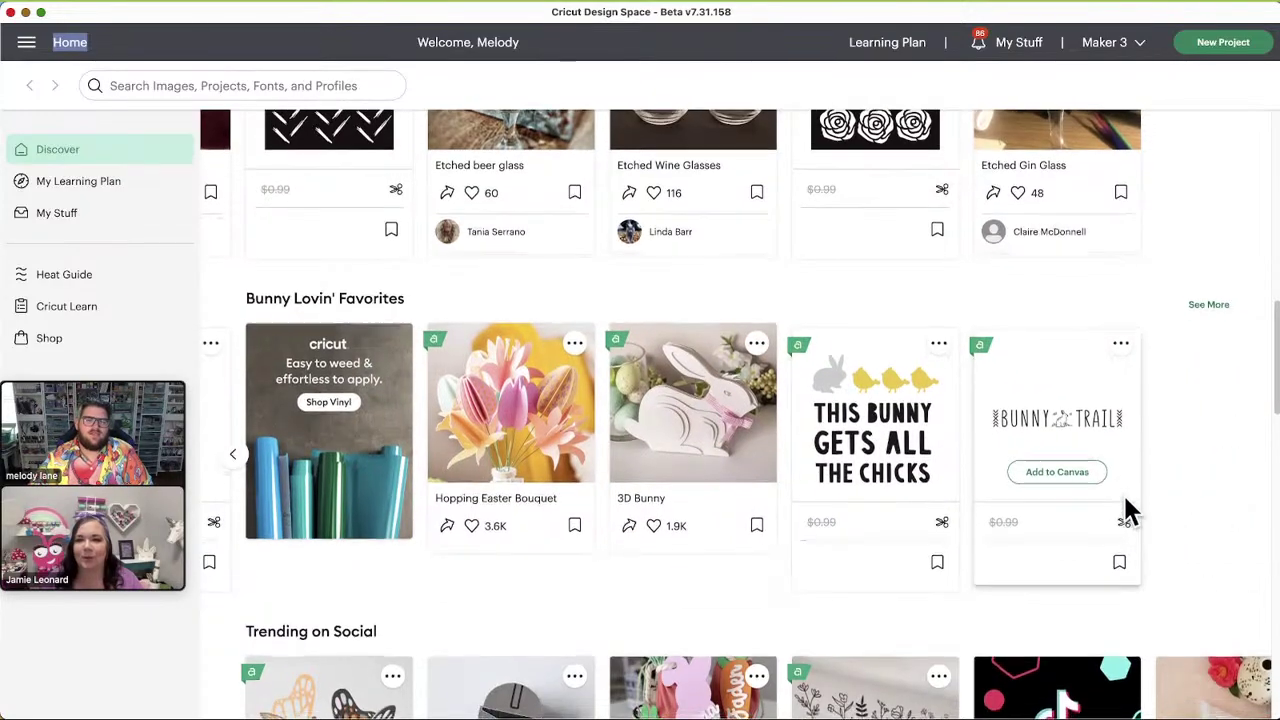
scroll(1130, 510, down, 1)
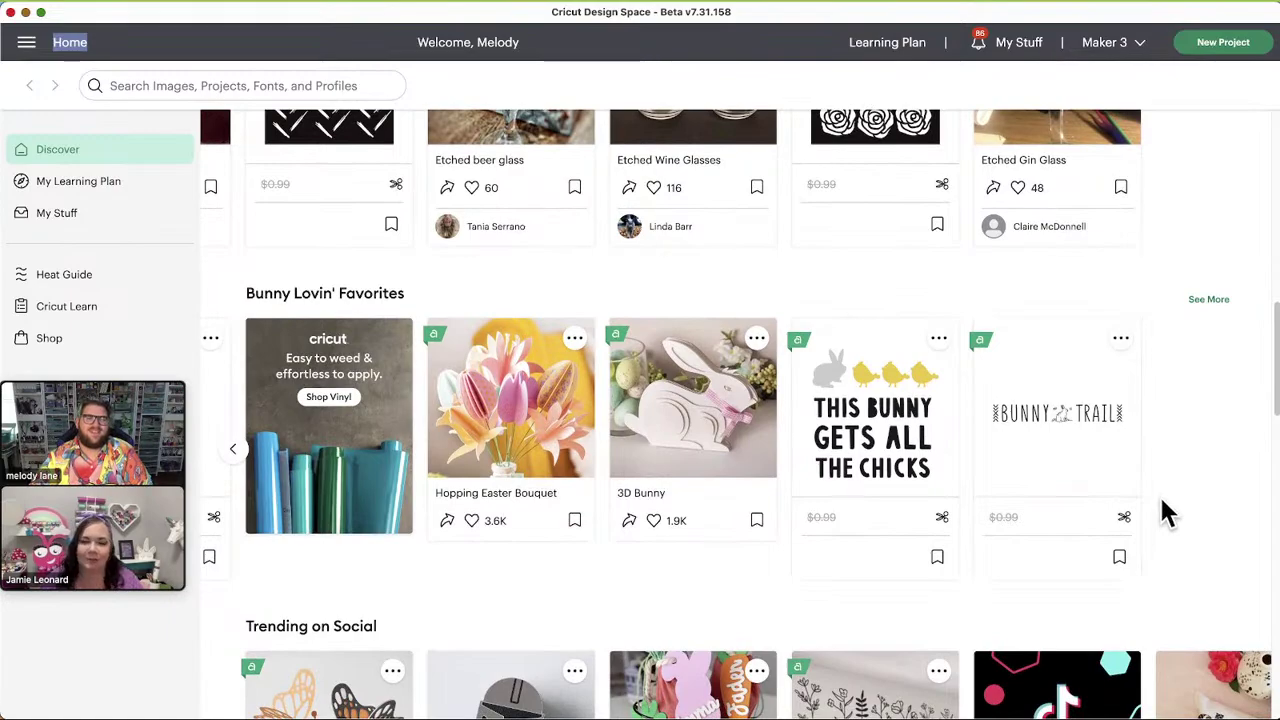
Look through all the projects in the Home page's Trending on Social row to its end
scroll(1171, 500, down, 3)
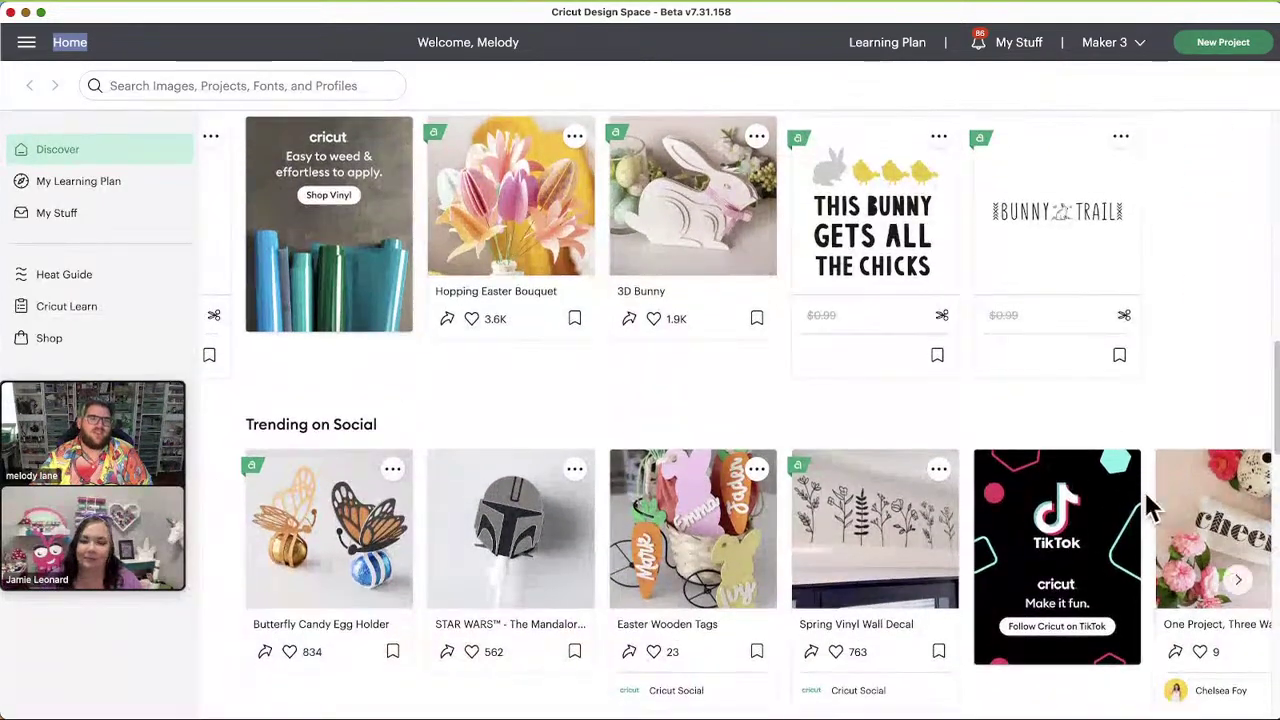
scroll(528, 508, down, 1)
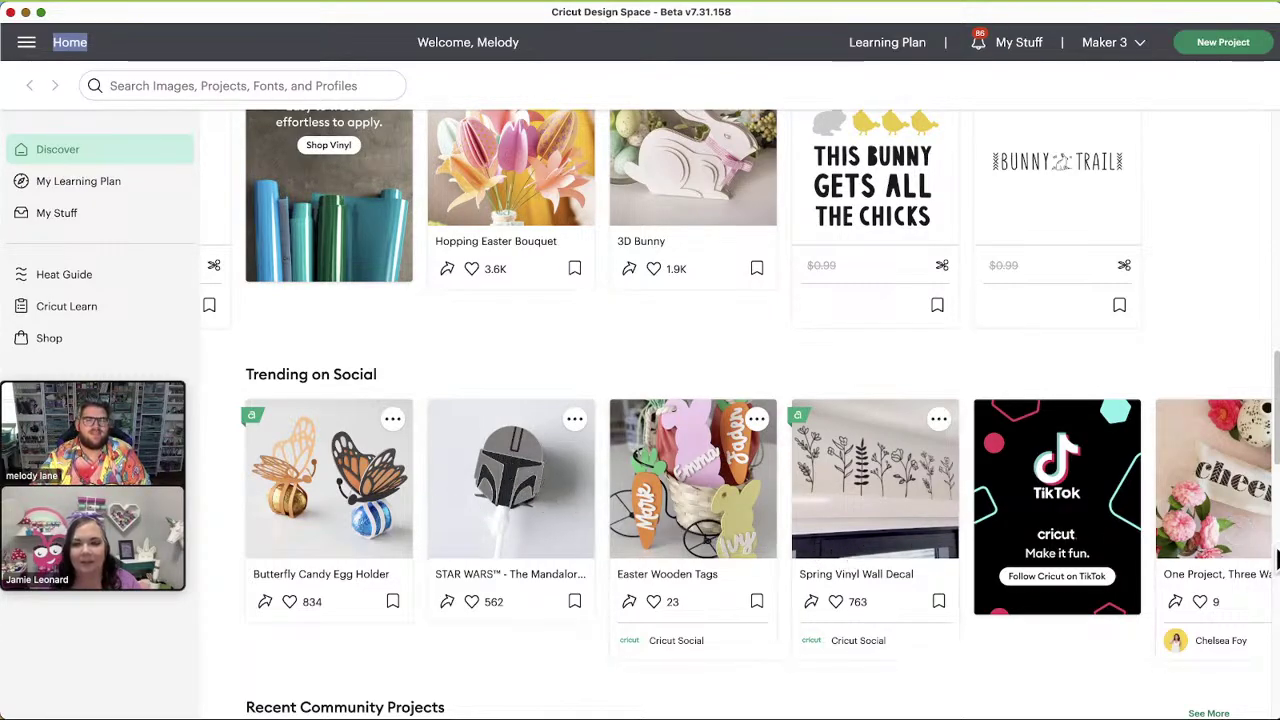
click(1243, 537)
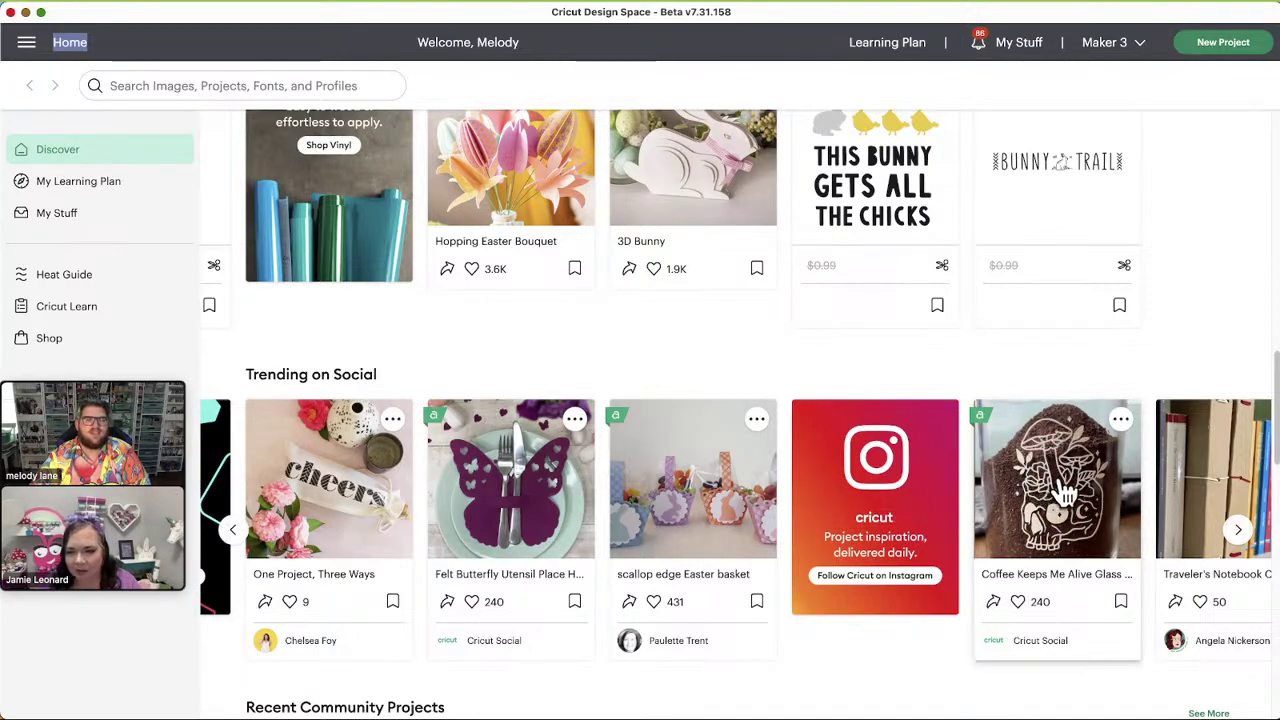
click(1237, 532)
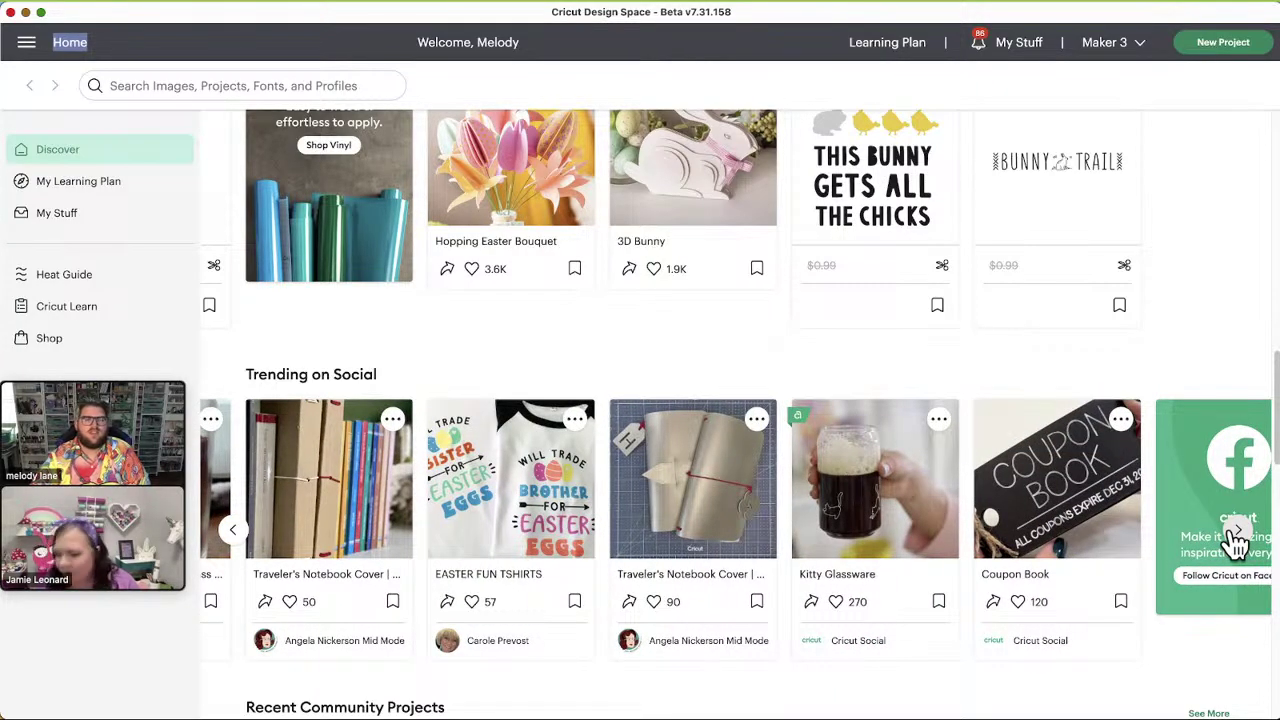
click(1237, 532)
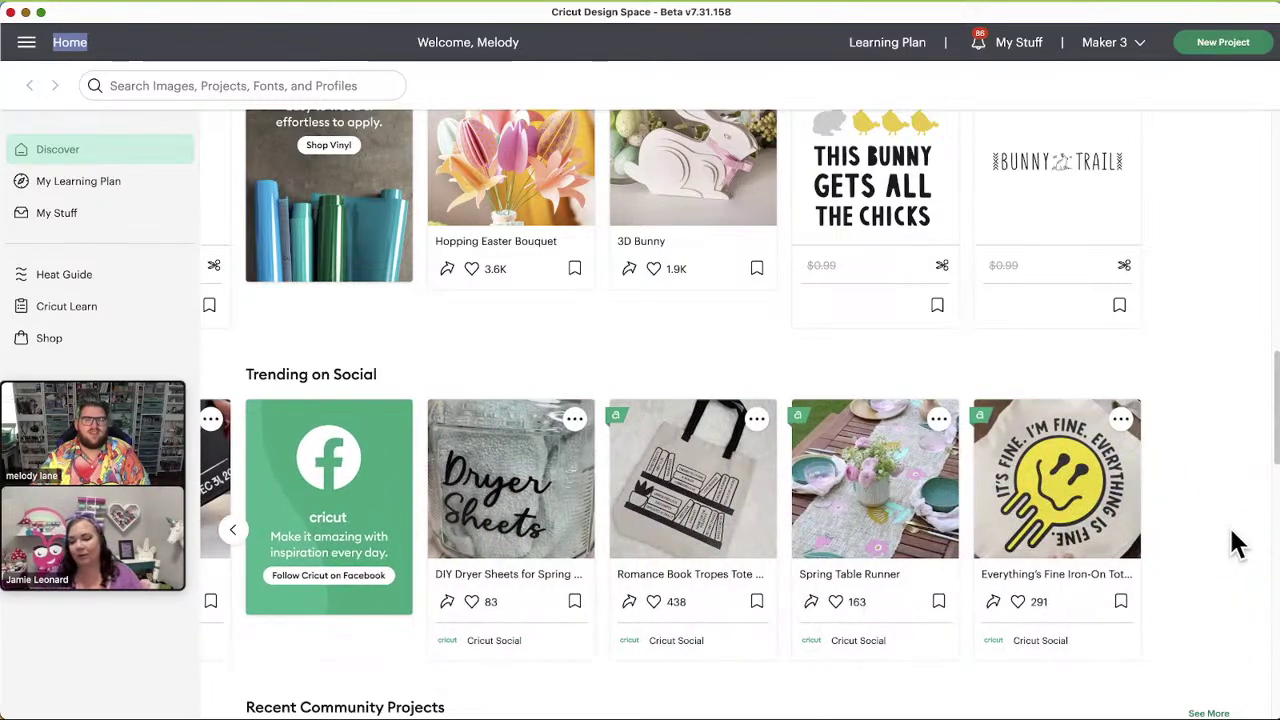
Browse the Recent Community Projects row and bookmark the Cutie Easter egg holder project
scroll(877, 523, down, 5)
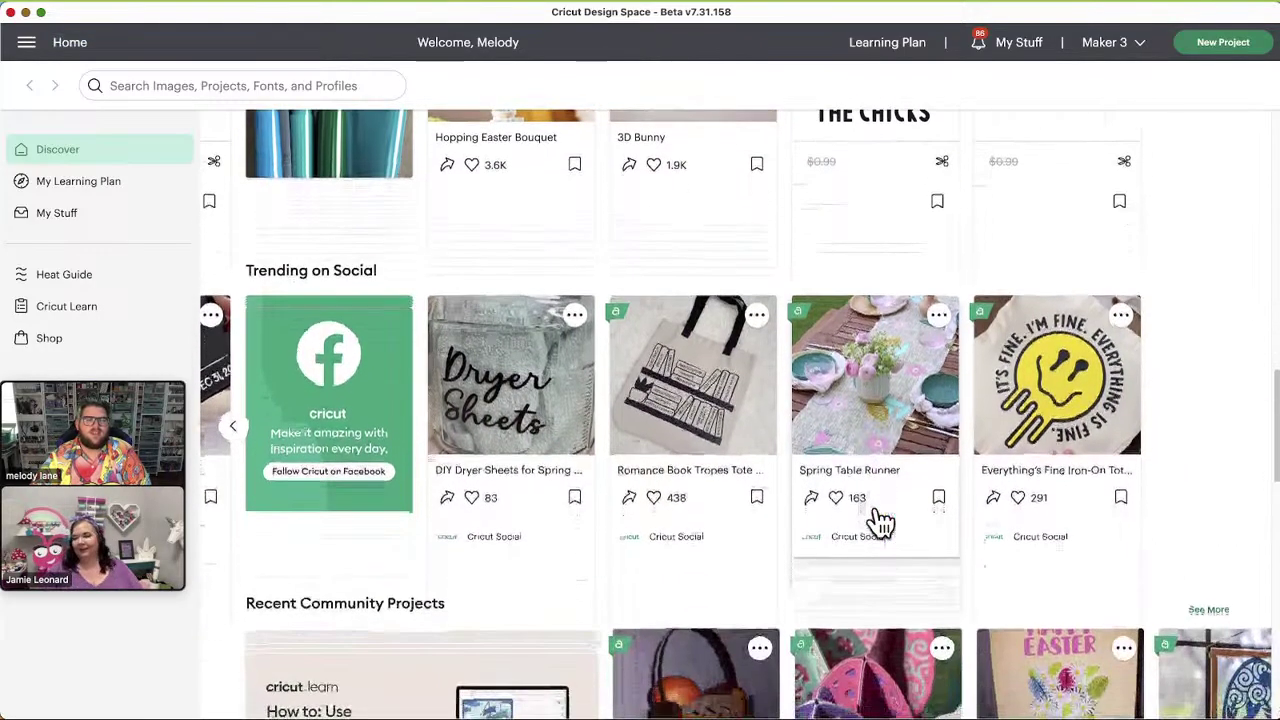
scroll(877, 521, down, 5)
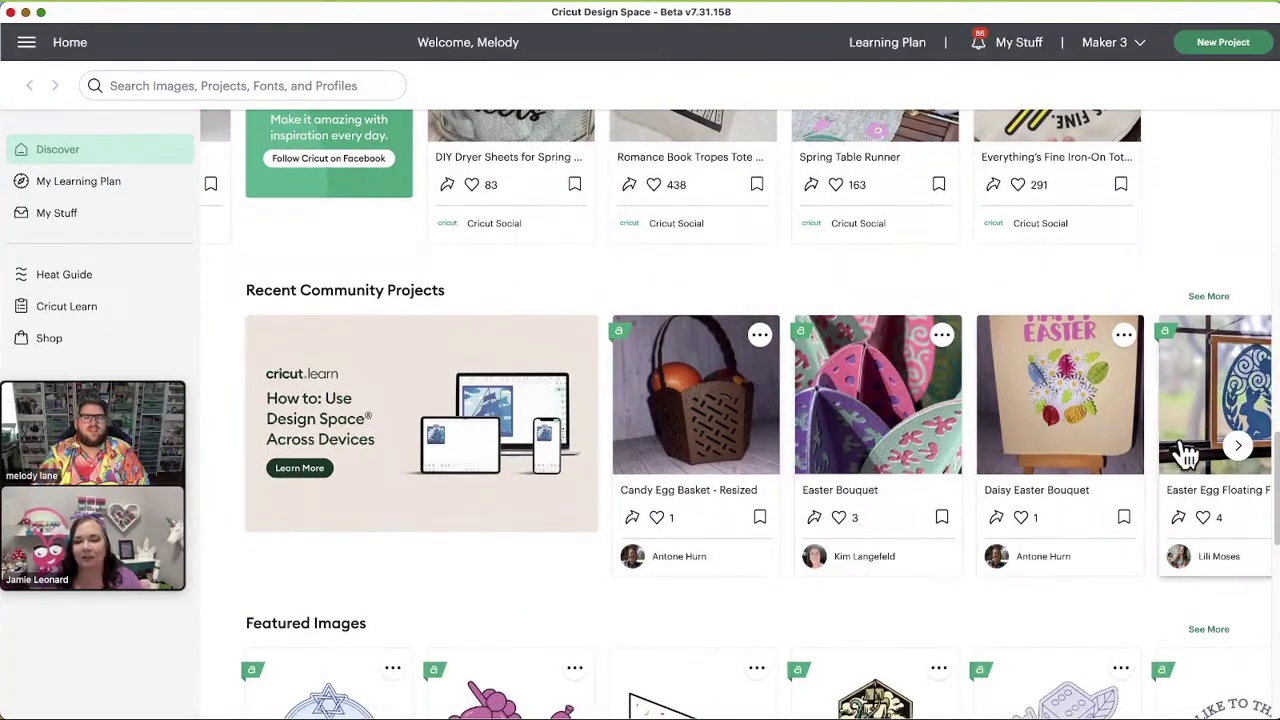
scroll(1150, 470, up, 1)
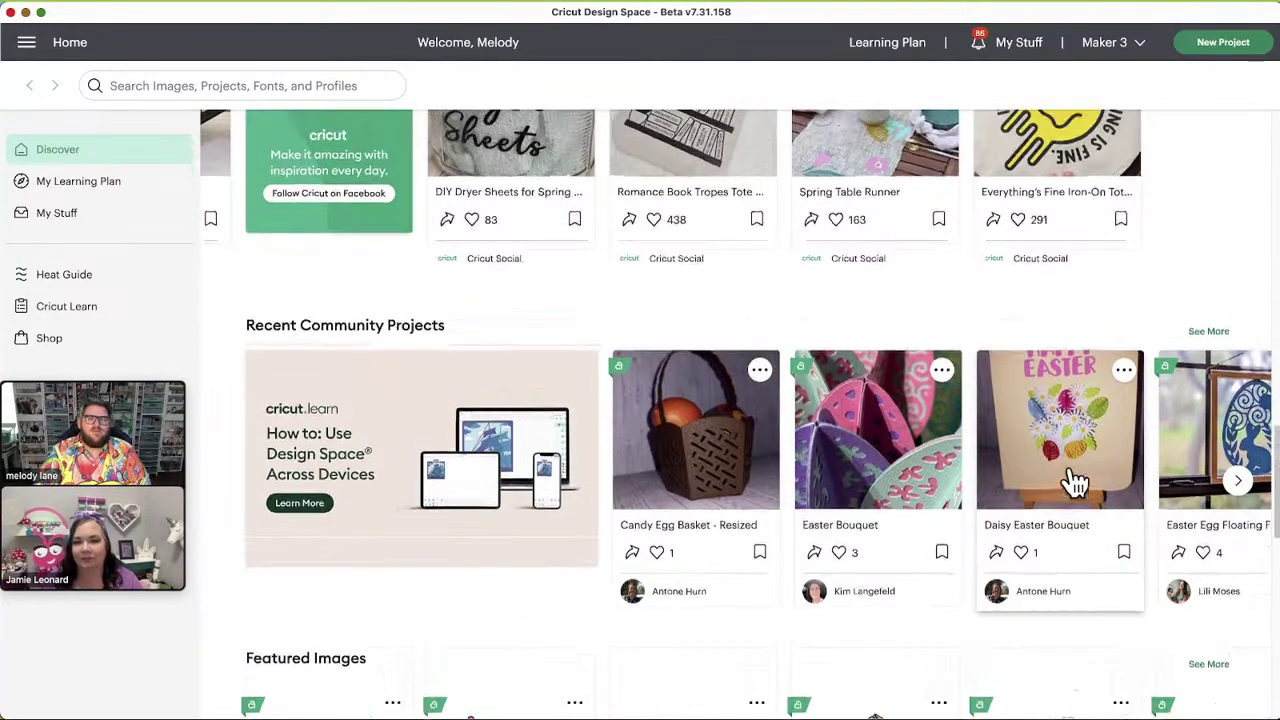
click(1237, 492)
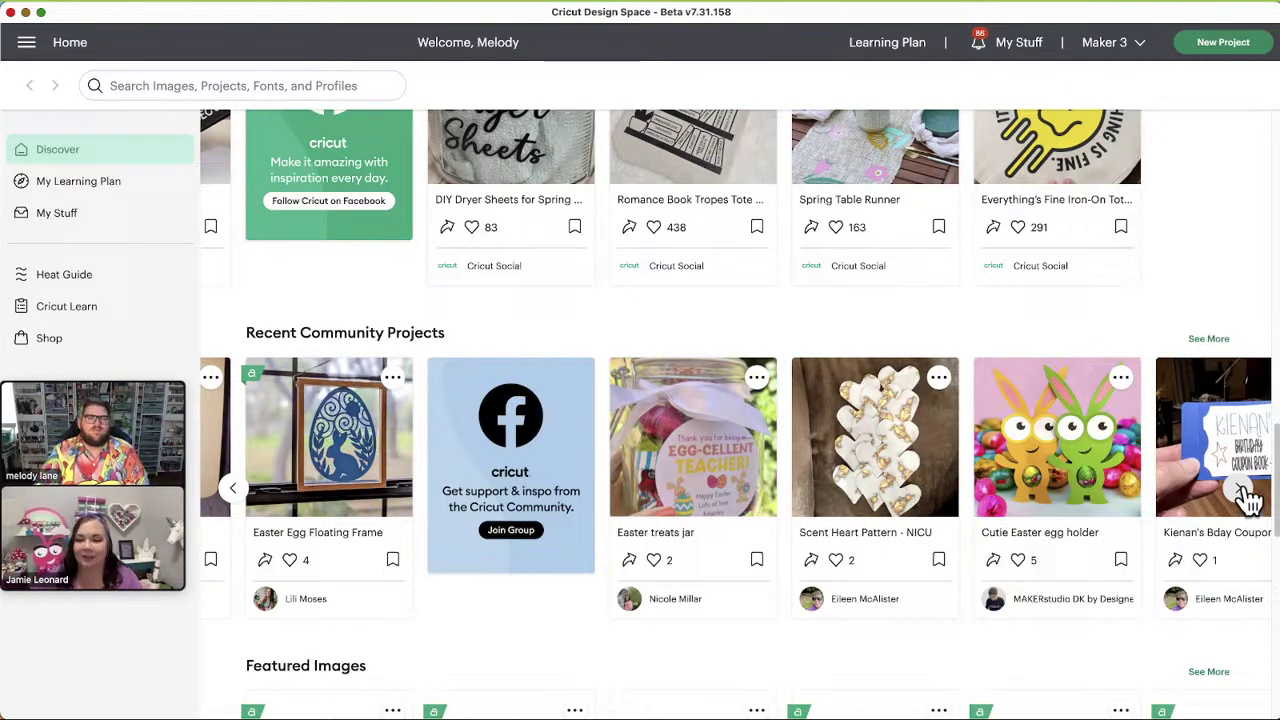
click(1240, 490)
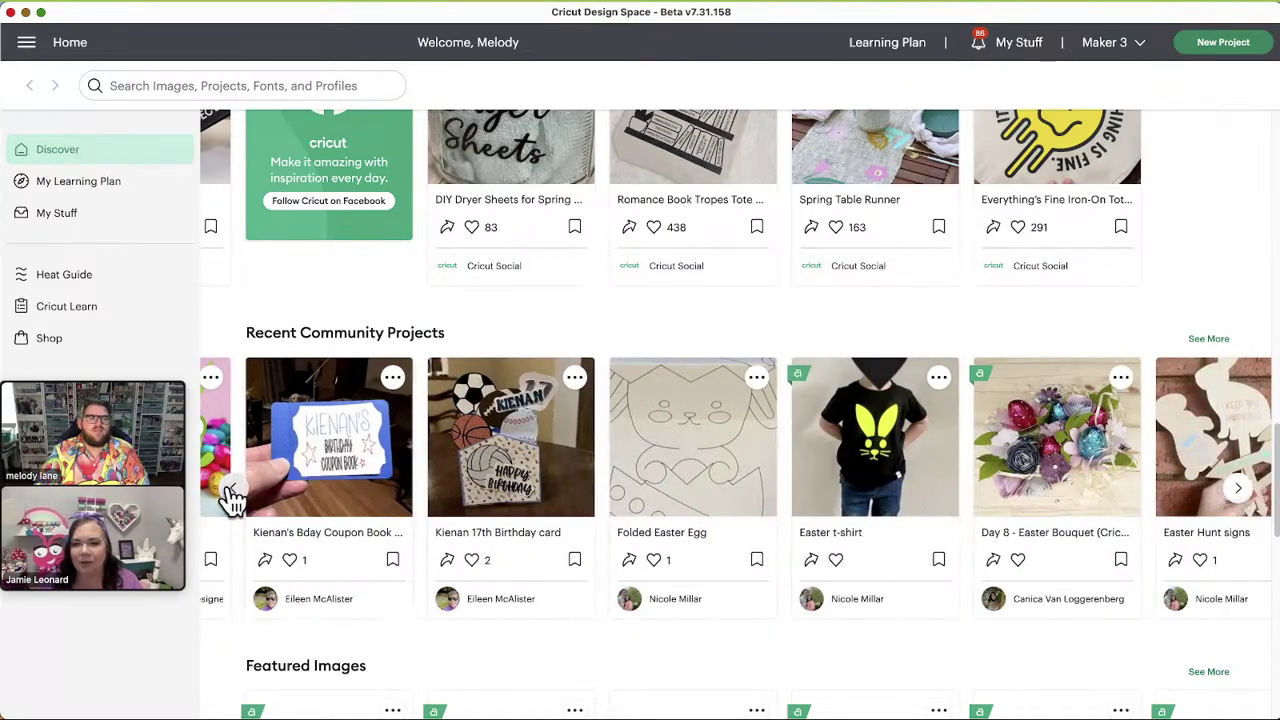
click(232, 490)
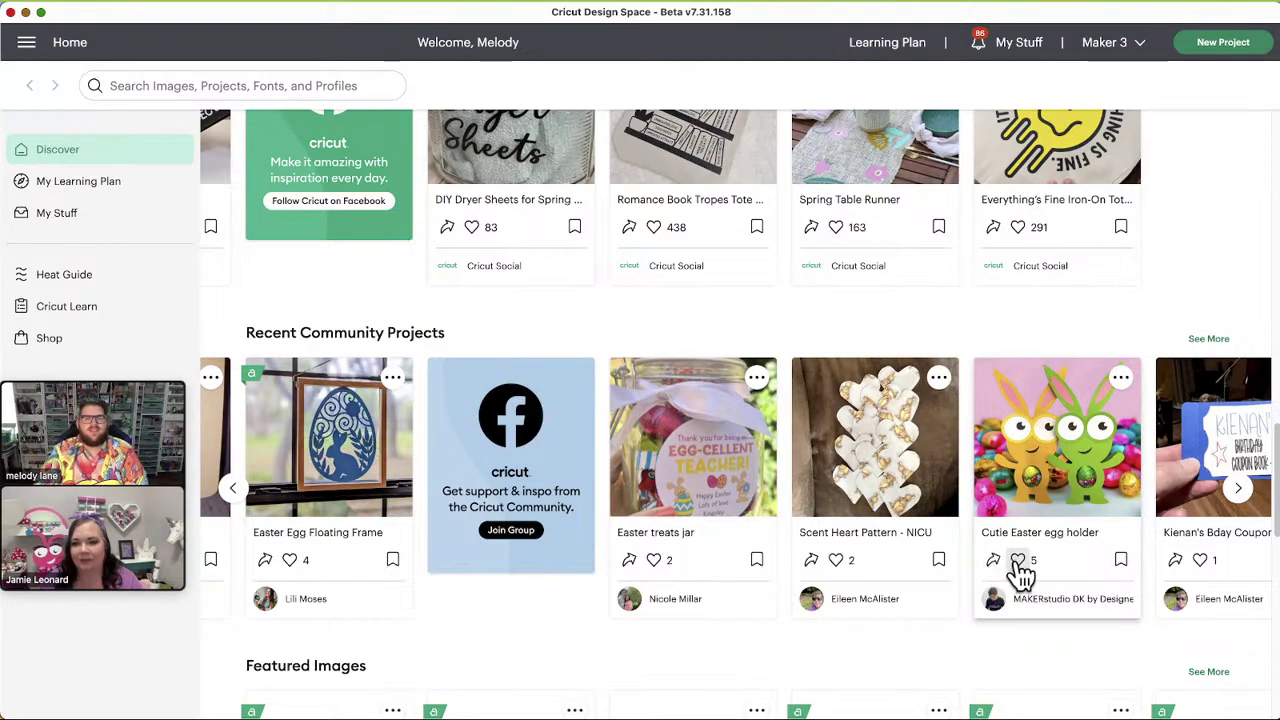
click(1268, 560)
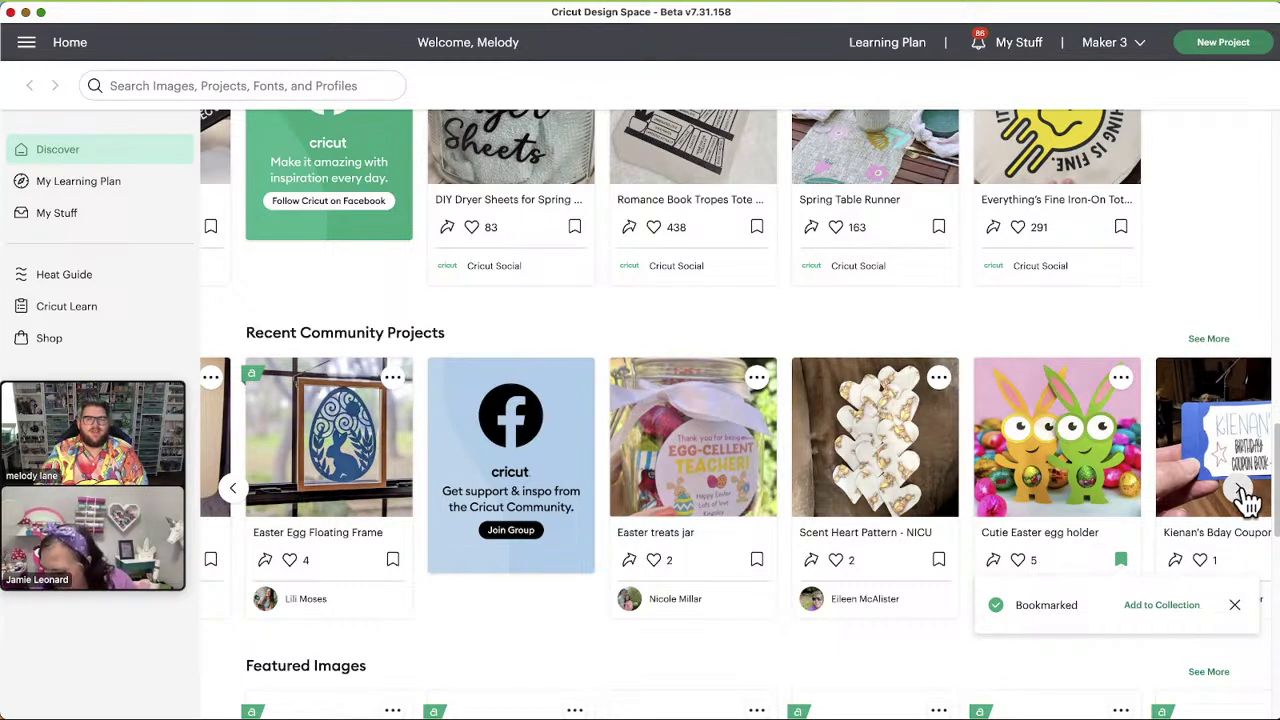
Look through the rest of the Recent Community Projects row, from the birthday coupon book to the Sunflower Lantern
click(1240, 492)
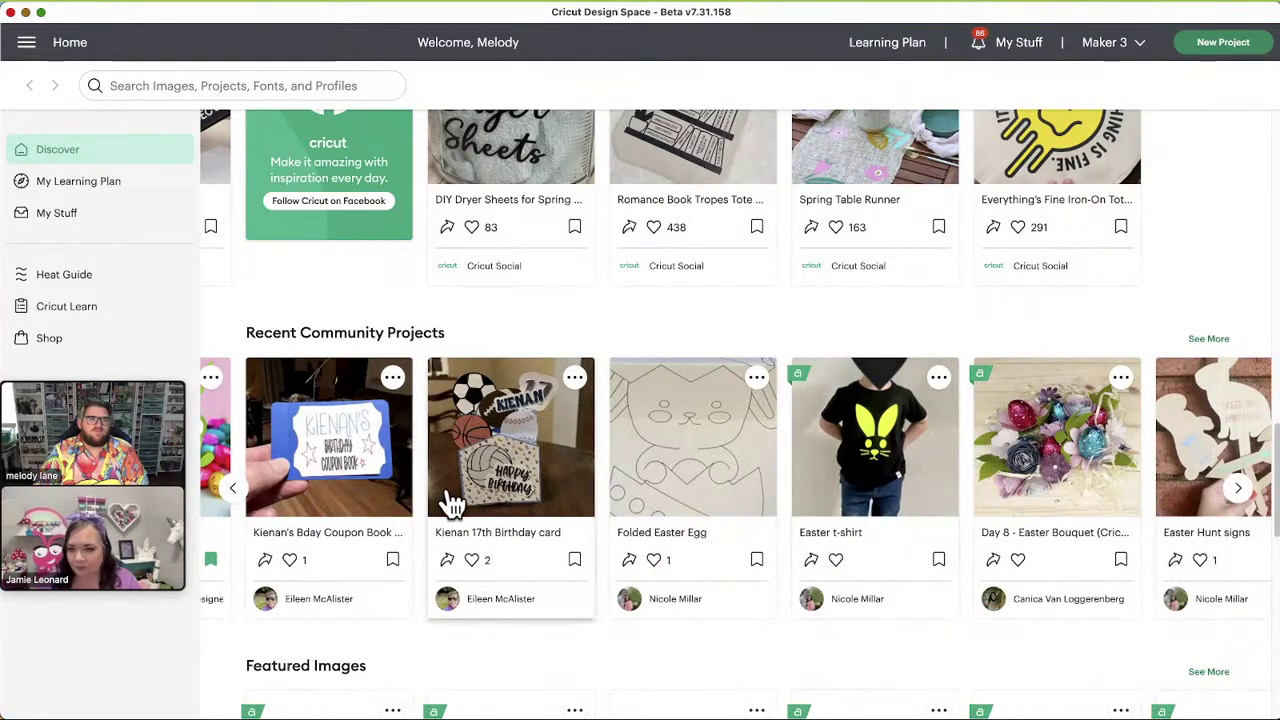
click(1240, 492)
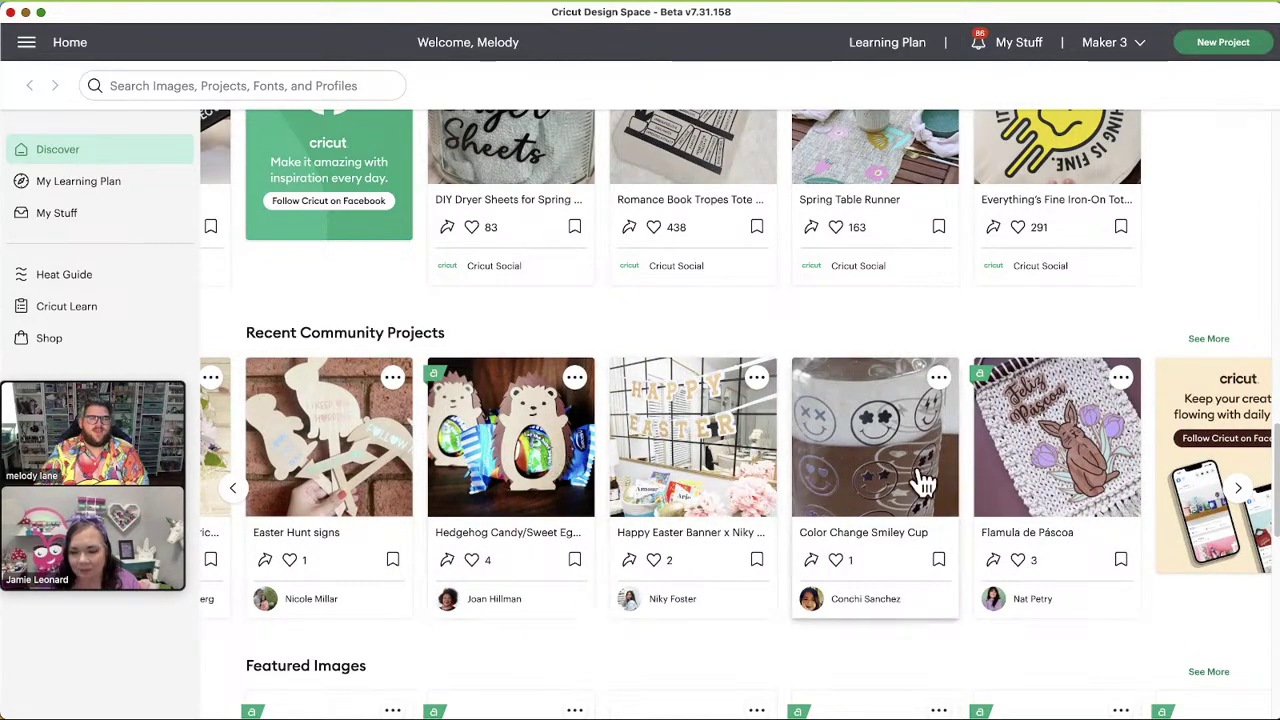
click(1242, 497)
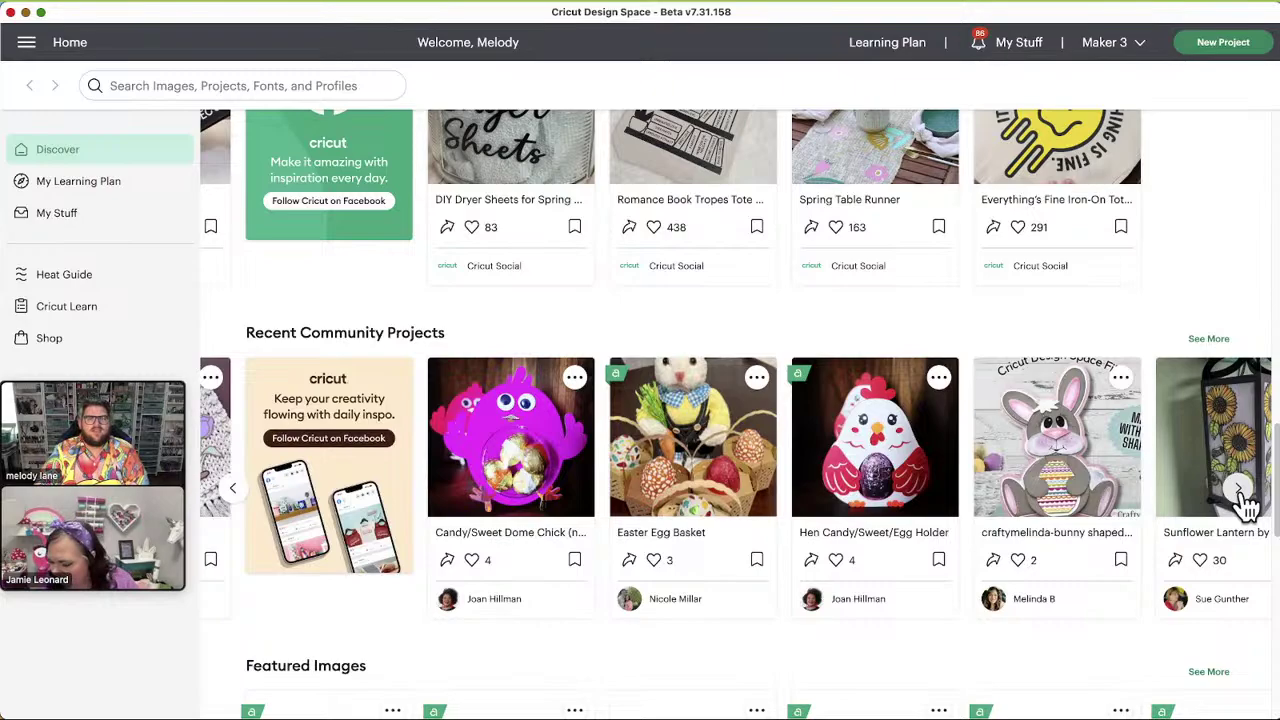
click(1242, 497)
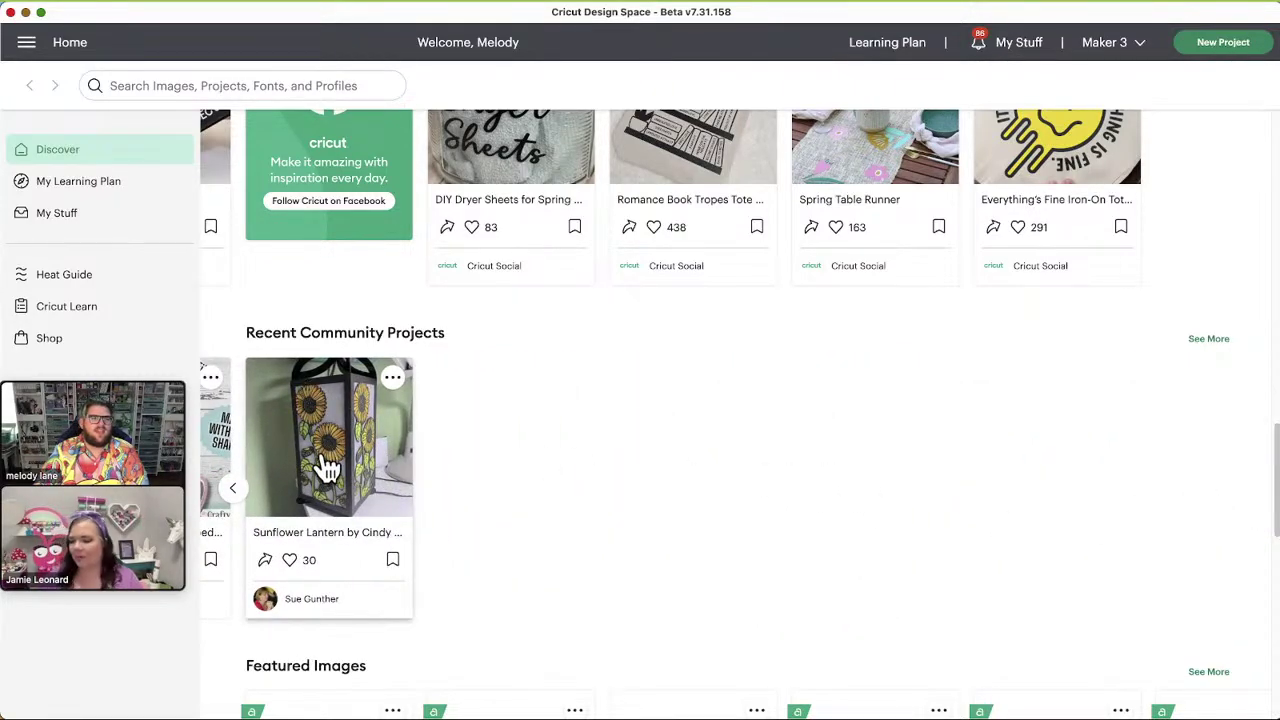
Bookmark the dark hexagonal tentacle design in the Featured Images row
scroll(490, 480, down, 2)
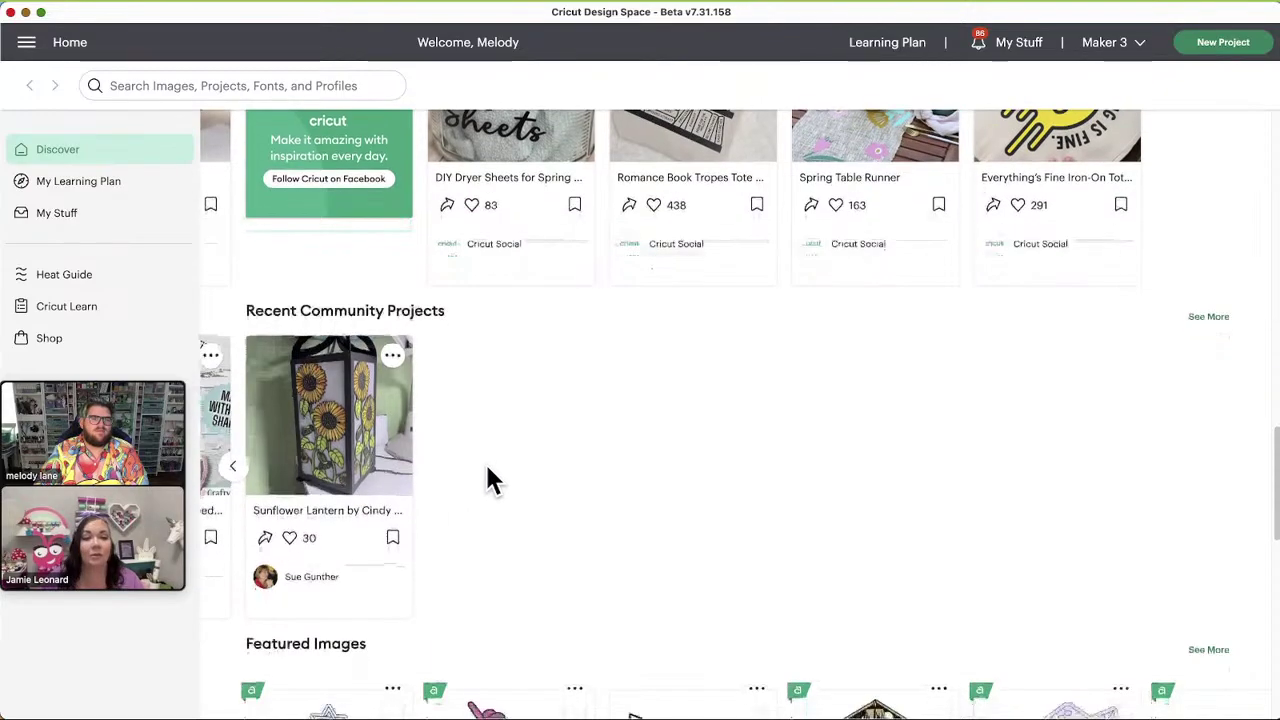
scroll(490, 480, down, 5)
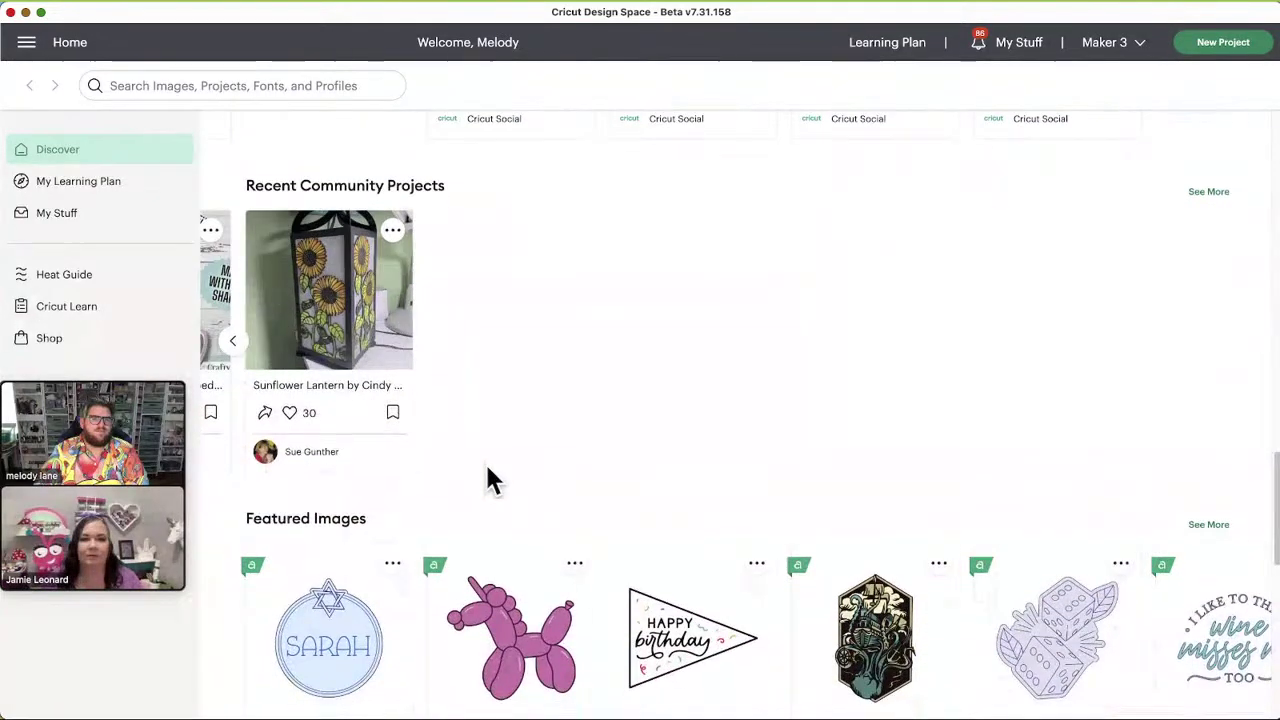
scroll(490, 480, down, 7)
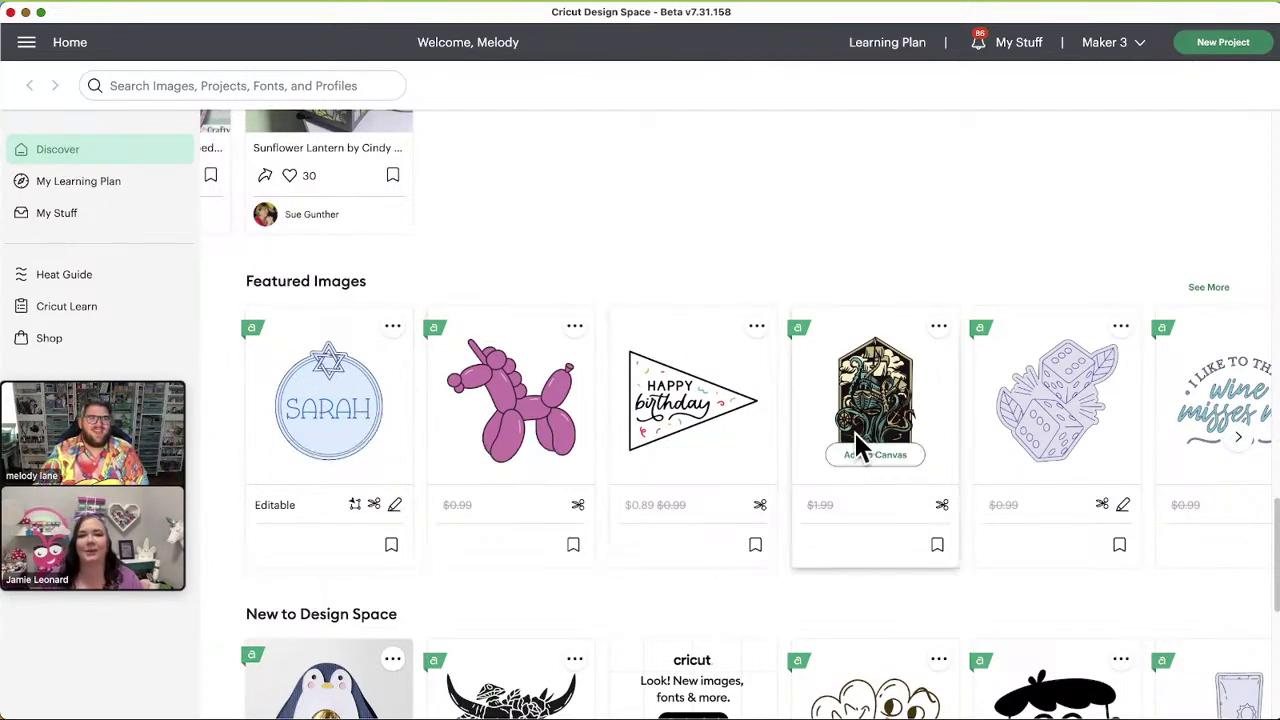
click(937, 546)
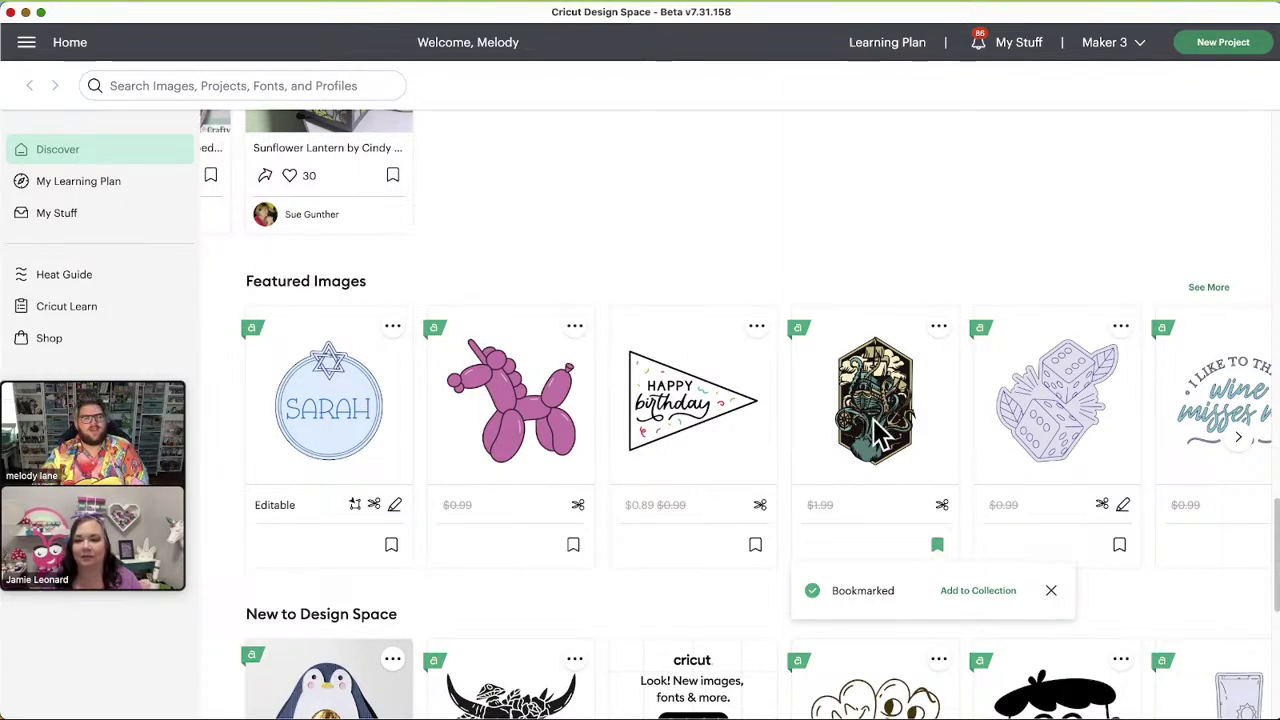
Look through the remaining Featured Images to the end of the row and move on to the New to Design Space section
scroll(743, 430, down, 1)
scroll(770, 448, down, 1)
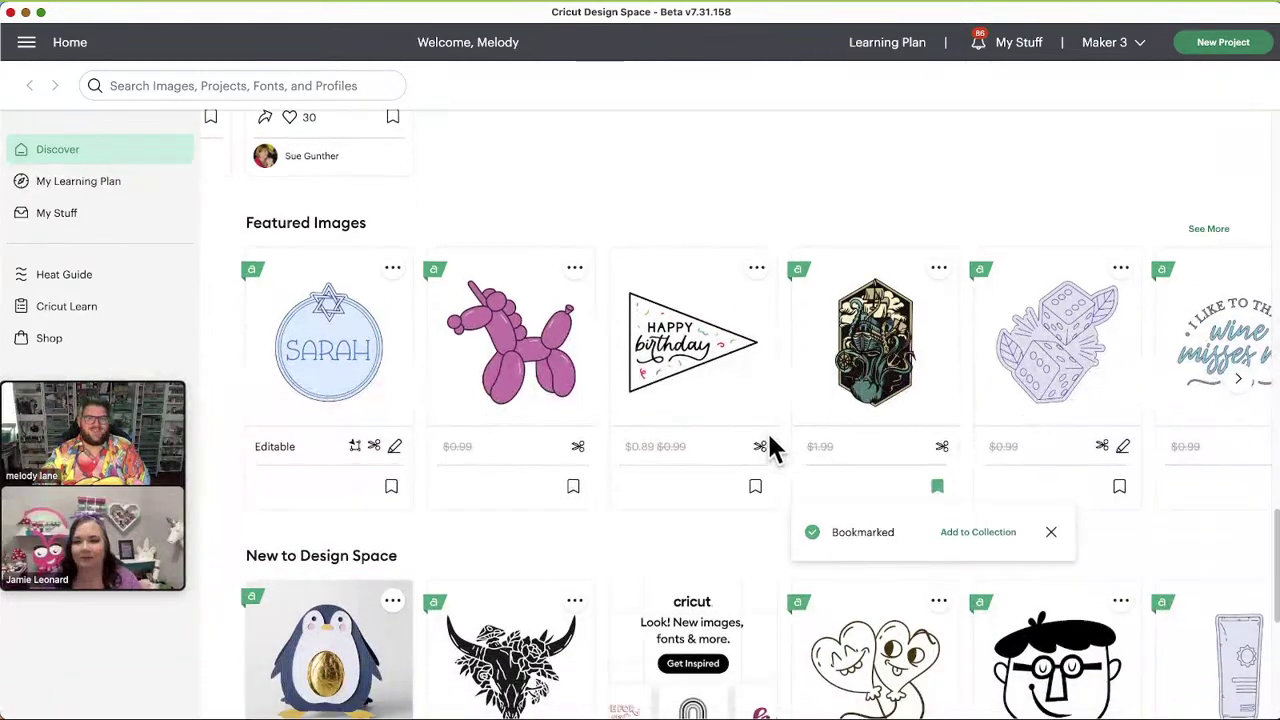
scroll(1120, 440, up, 2)
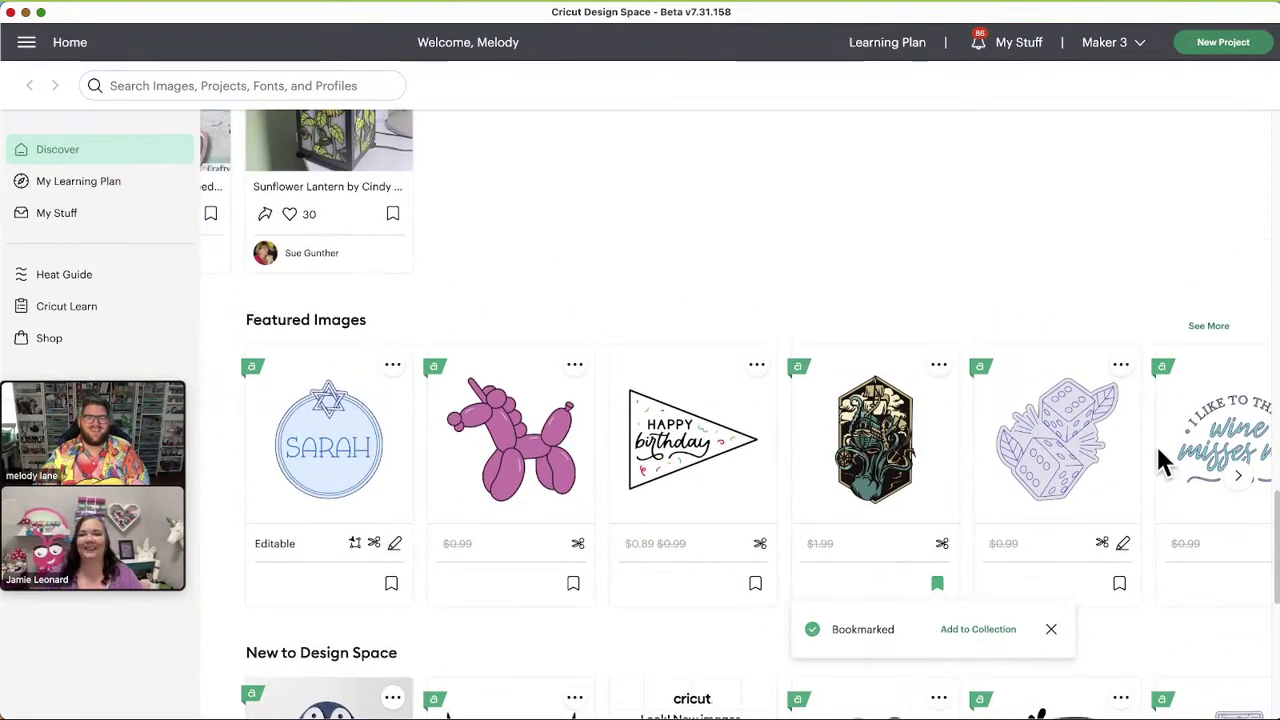
click(1240, 480)
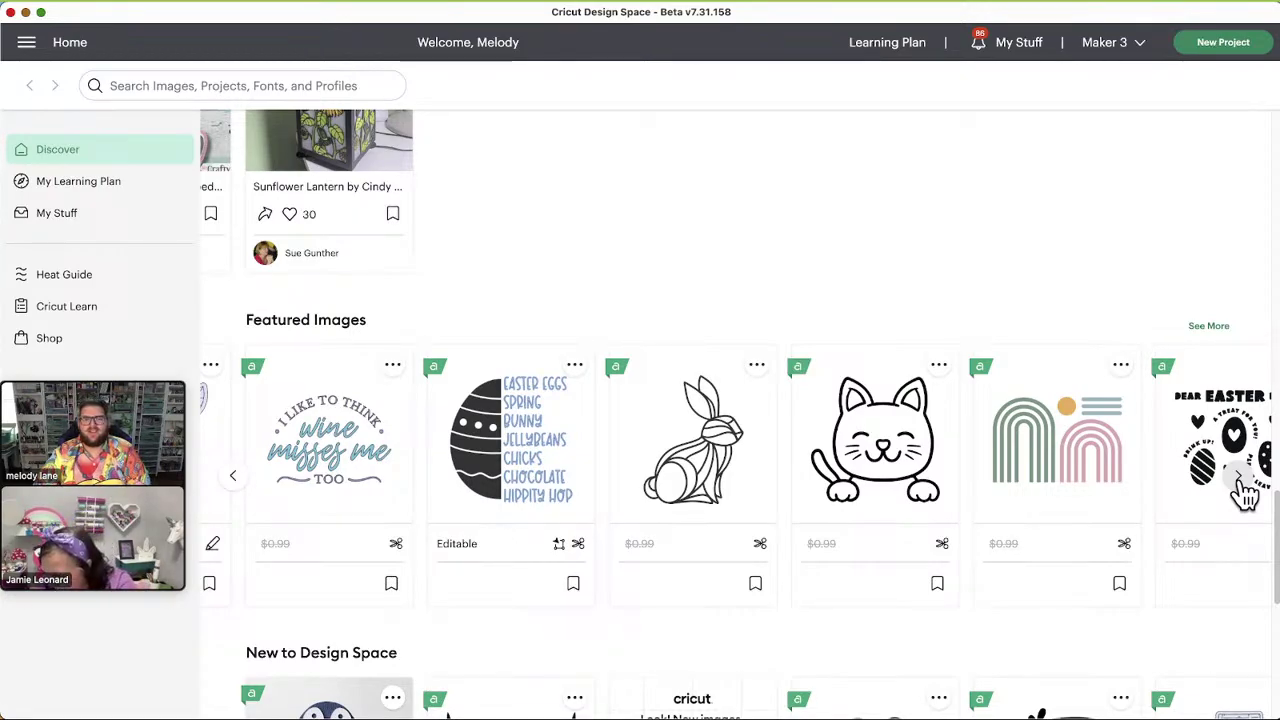
click(1244, 493)
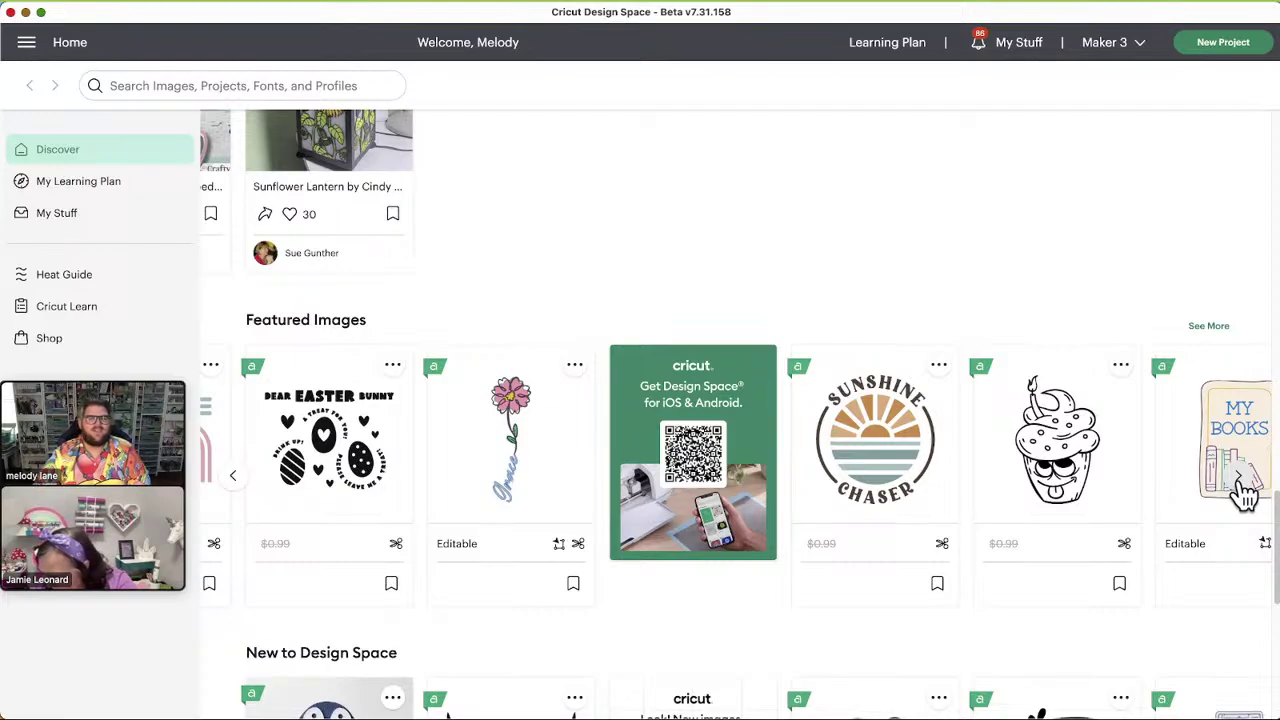
click(1244, 493)
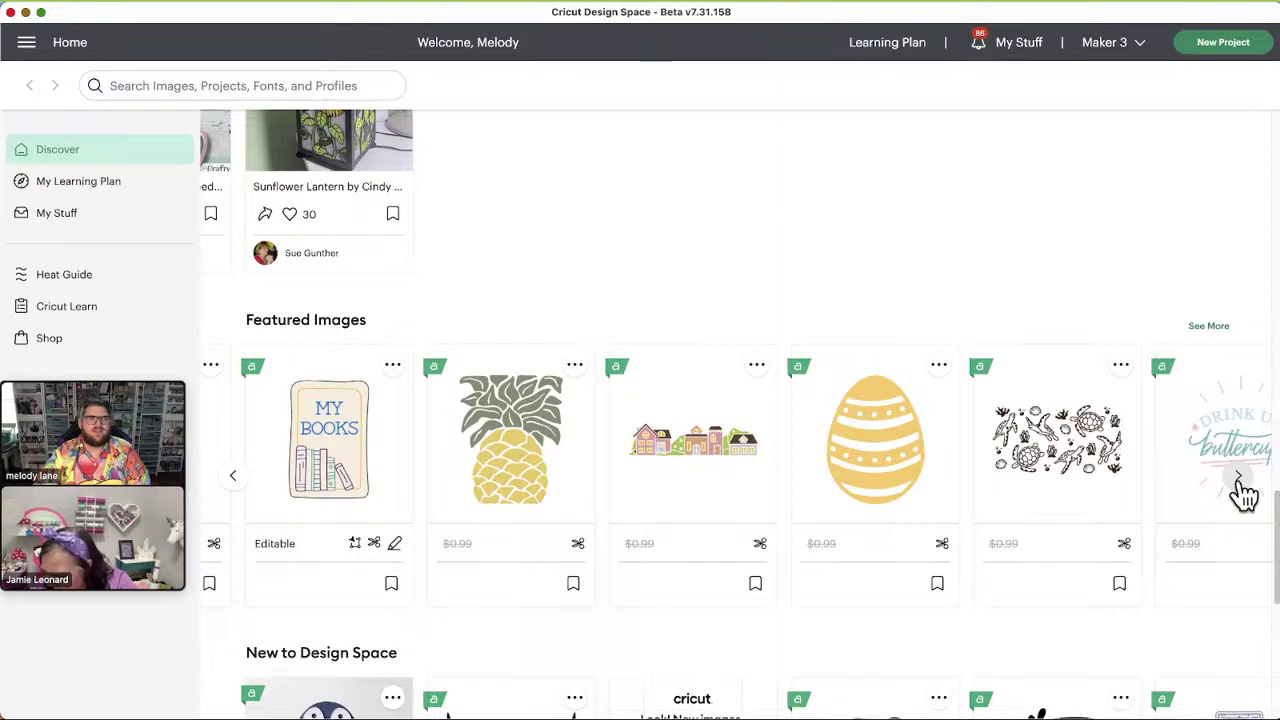
click(1244, 493)
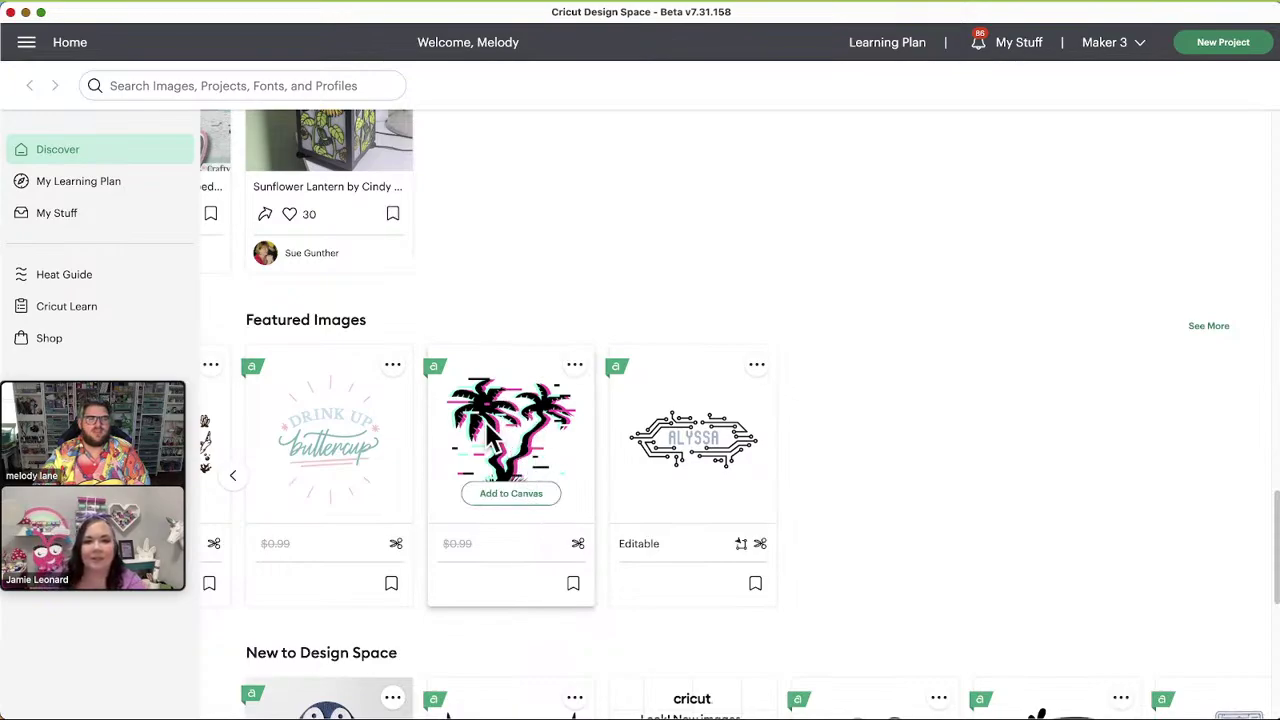
scroll(1003, 500, down, 5)
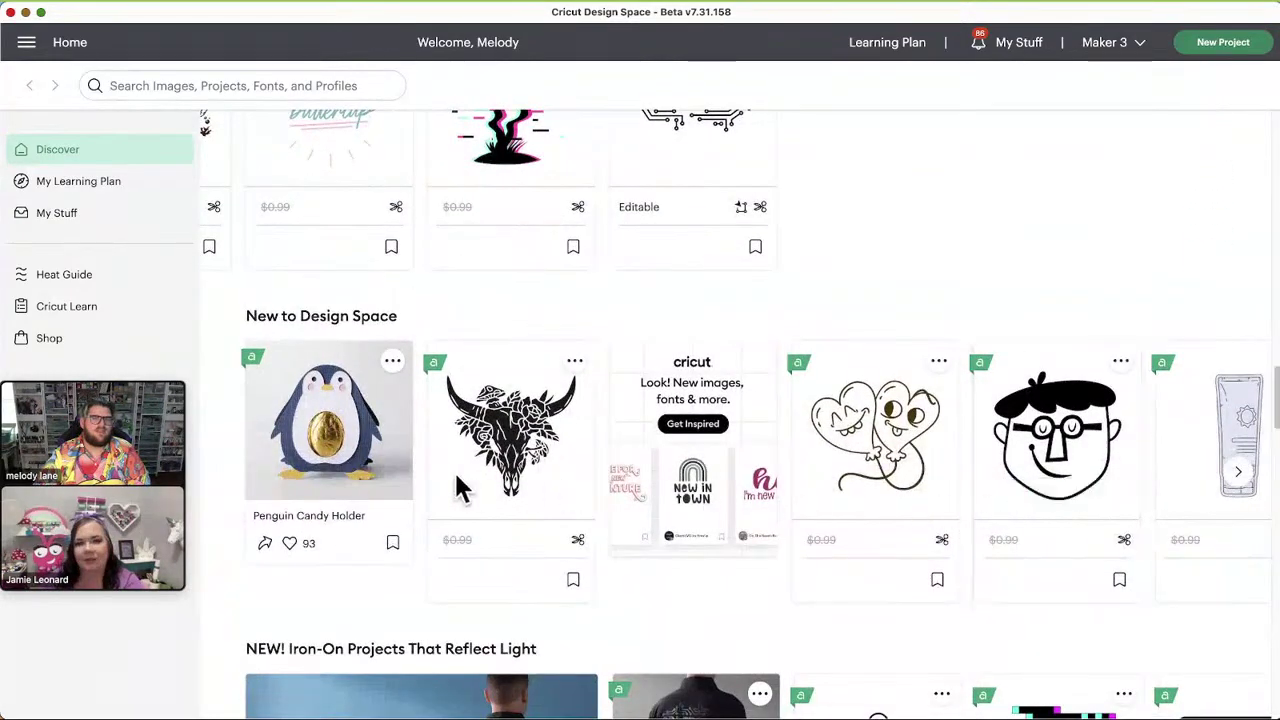
Look through the New to Design Space row from the Penguin Candy Holder to the wedding rings and Eviction Notice images
click(1243, 485)
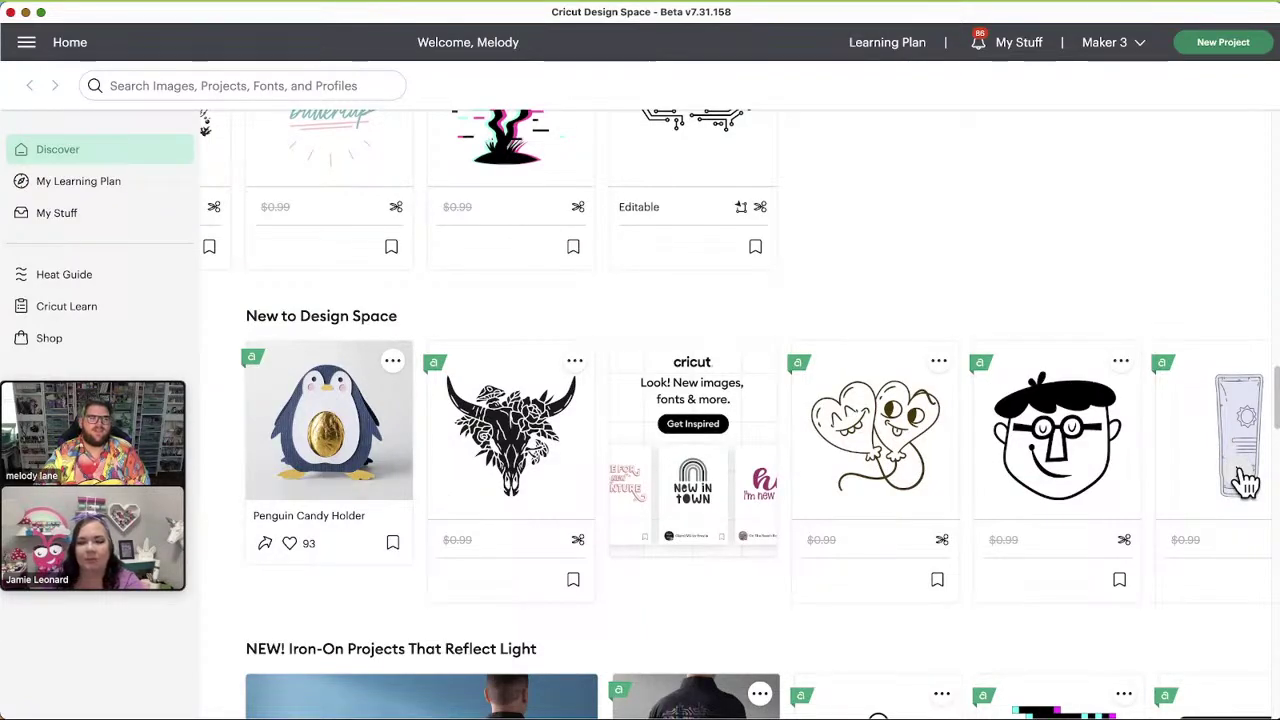
click(1243, 485)
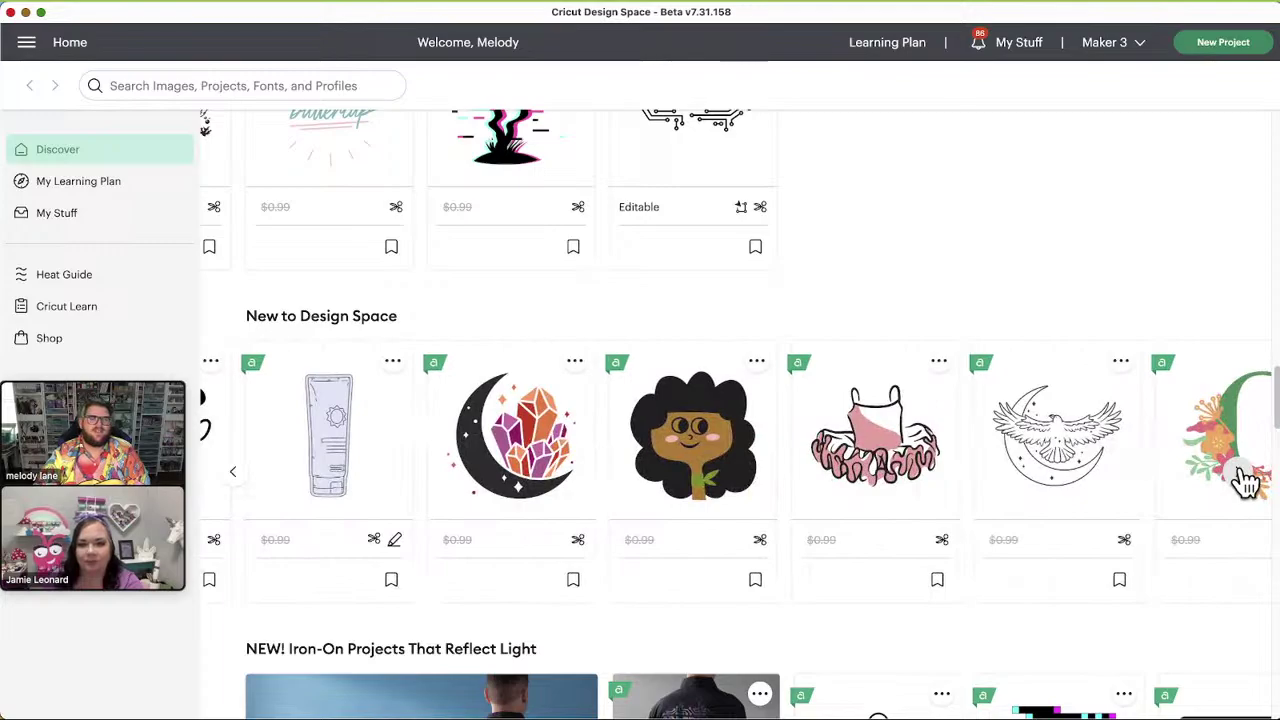
click(1245, 483)
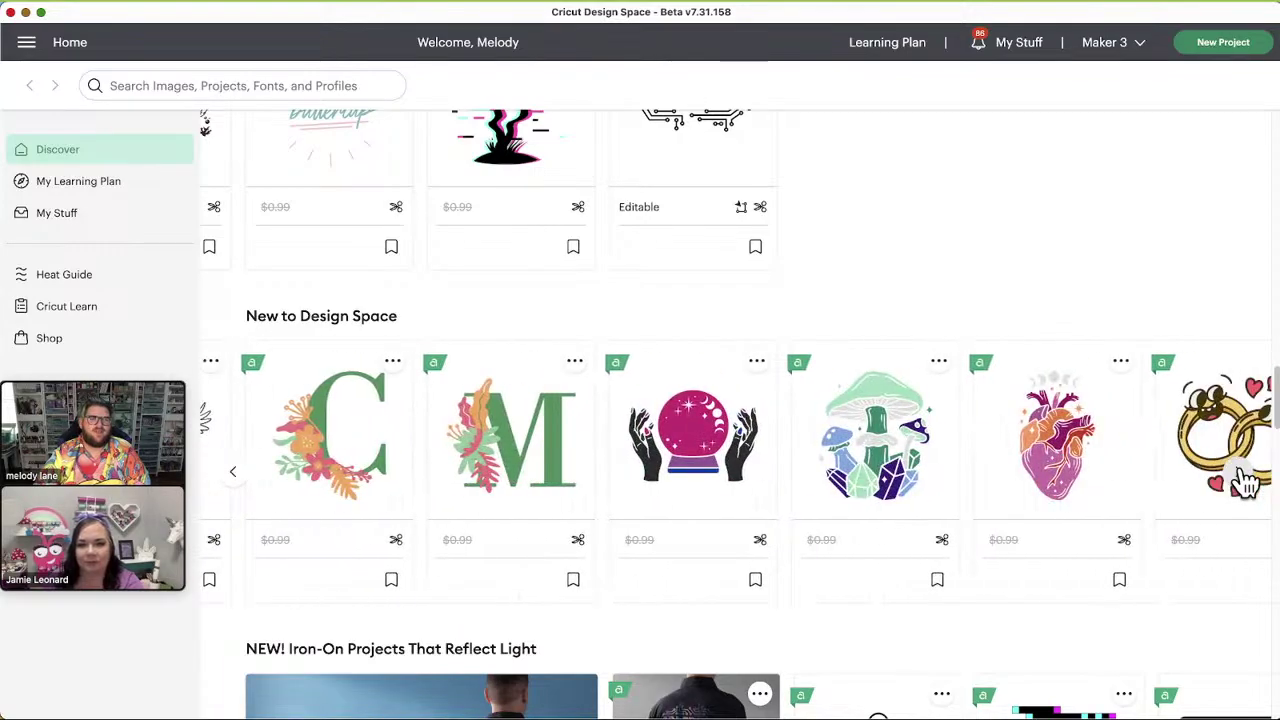
click(1245, 483)
Browse the Iron-On Projects That Reflect Light row as far as the Rainbow Reflective roller skate and gemstone shoe projects
scroll(1000, 480, down, 3)
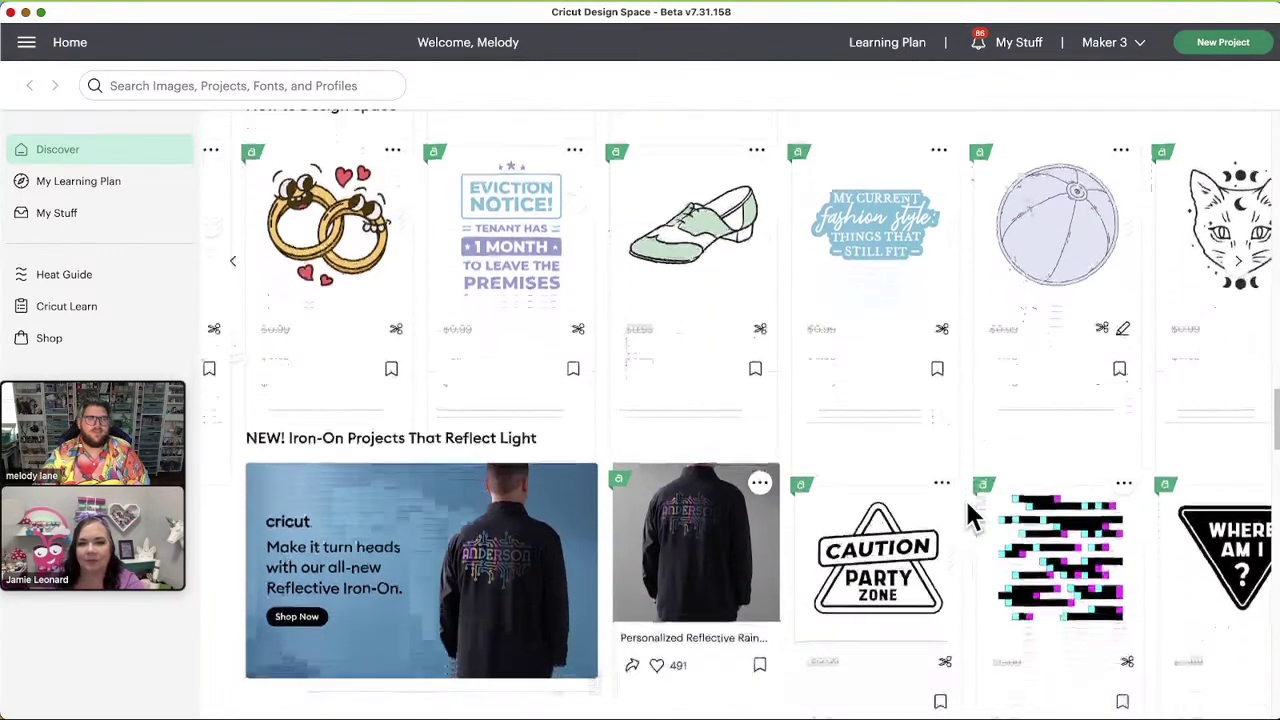
scroll(965, 498, down, 2)
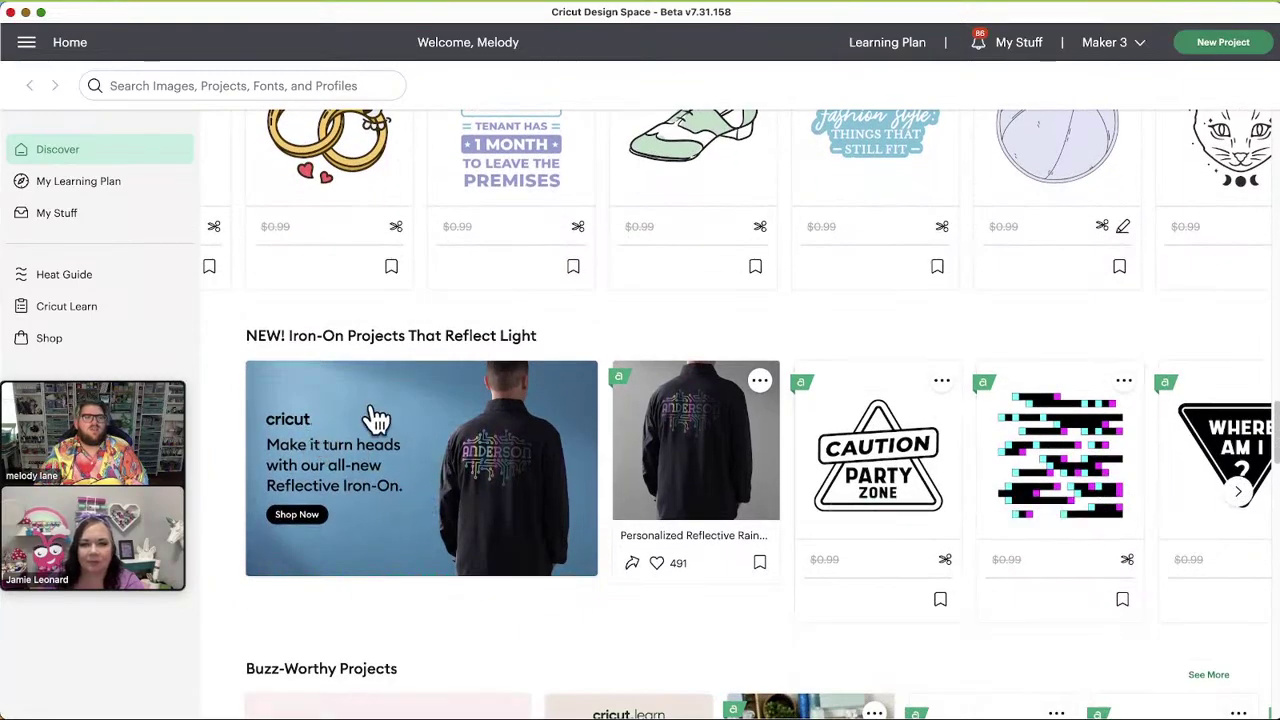
scroll(748, 455, down, 1)
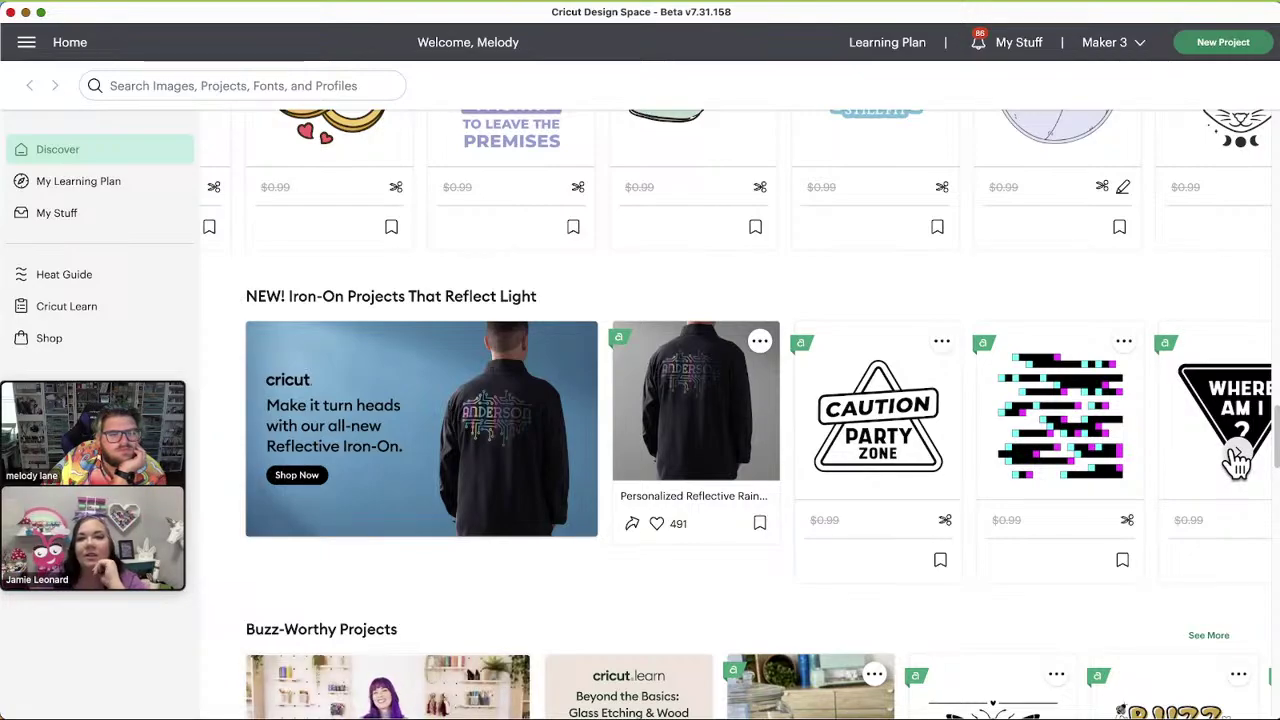
click(1237, 455)
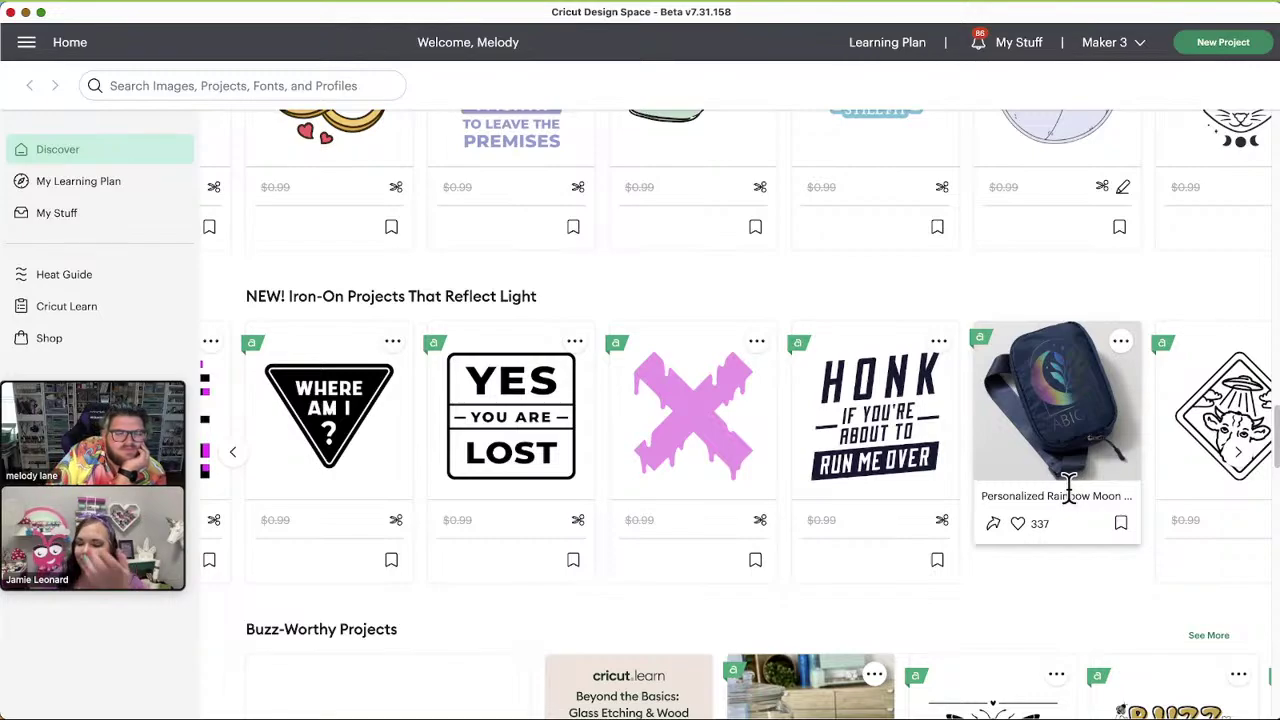
mouse_move(1197, 480)
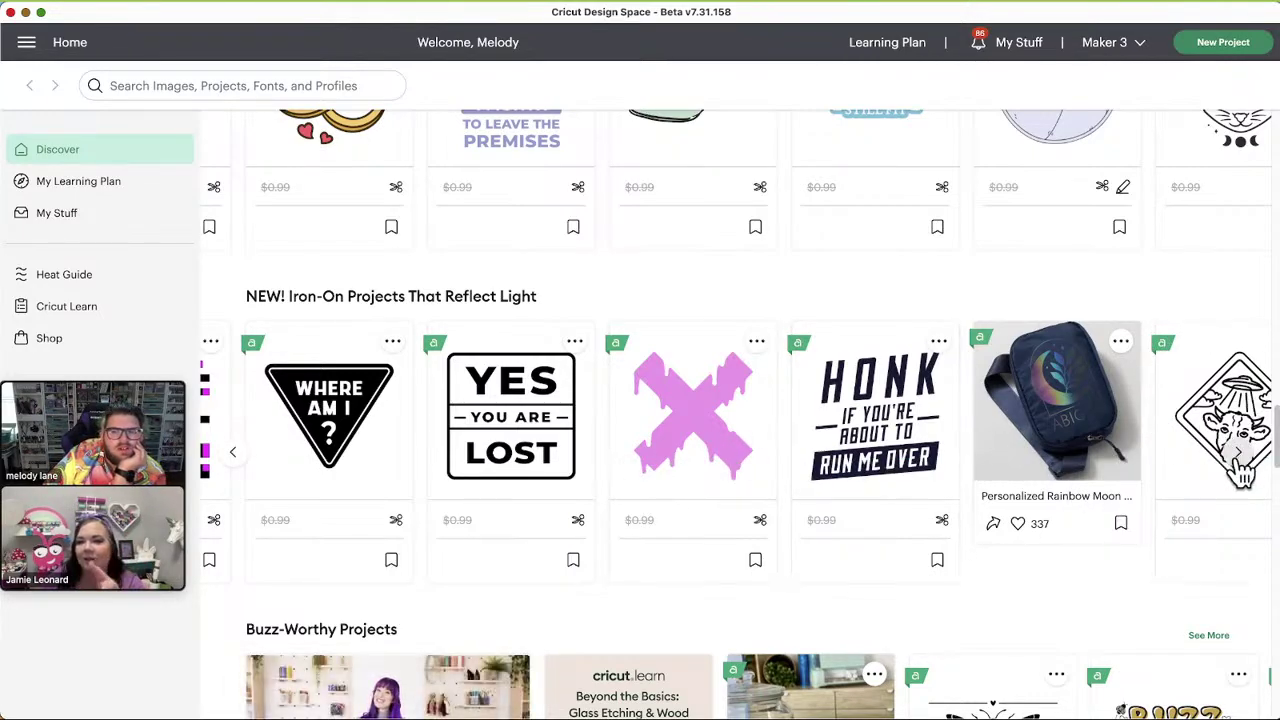
click(1238, 458)
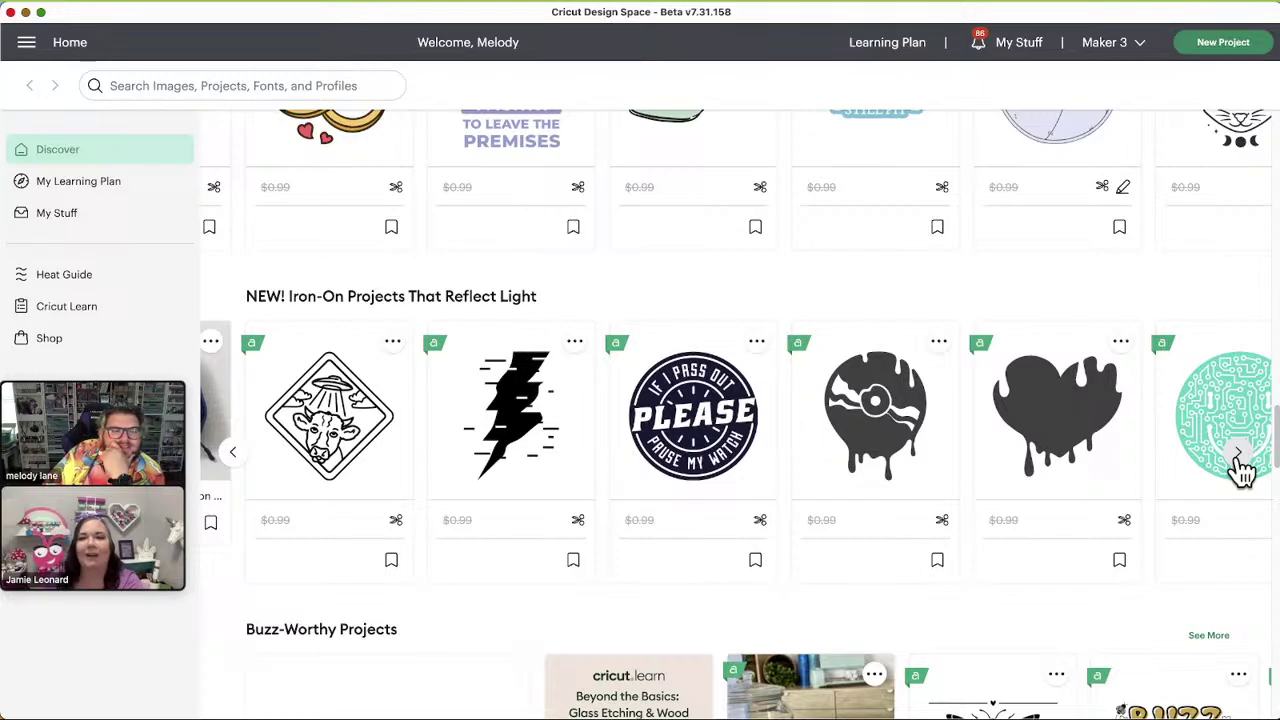
click(1238, 458)
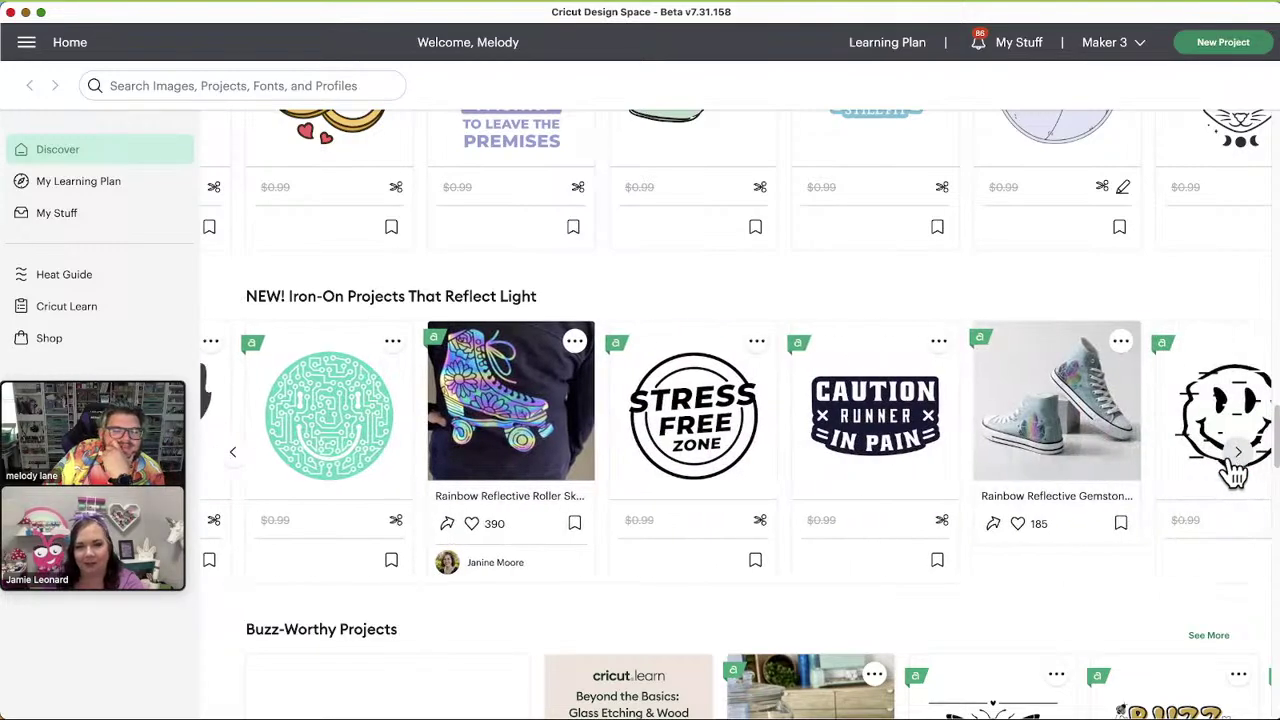
Revisit the dripping record and heart images in the reflective iron-on row and view the rest through the Sun and Moon Shirt
click(234, 460)
click(1238, 452)
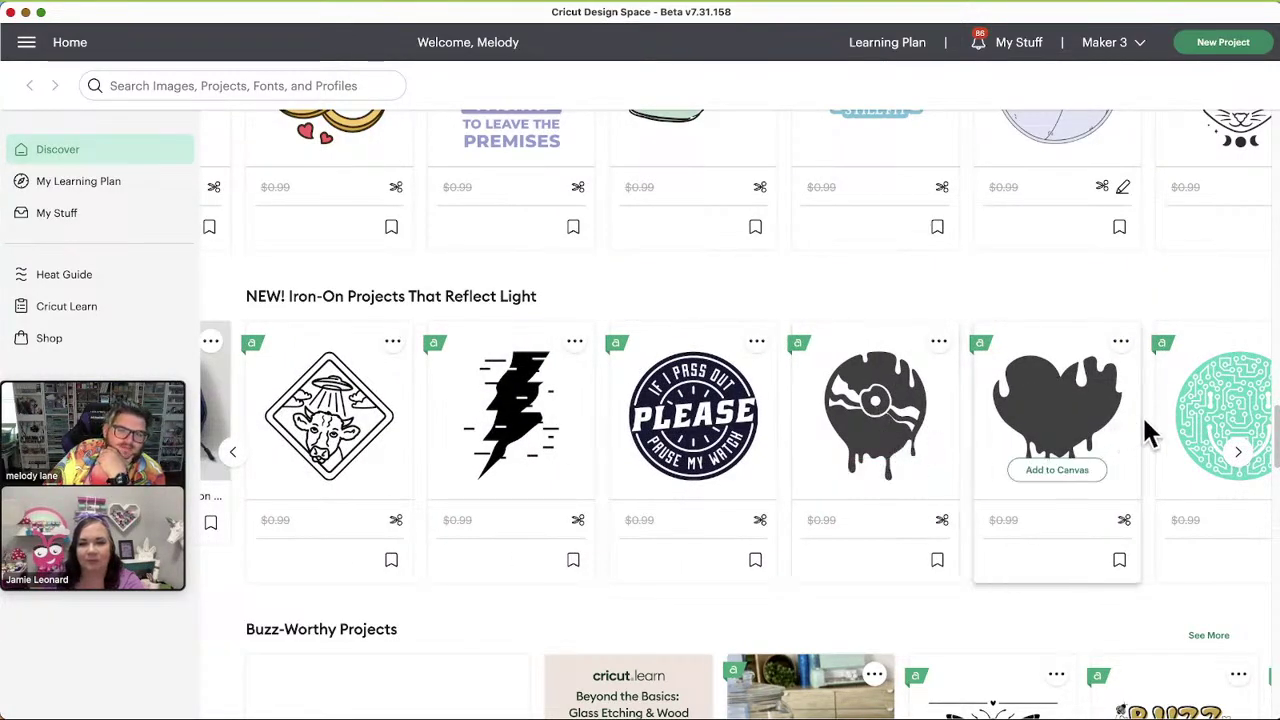
click(1238, 452)
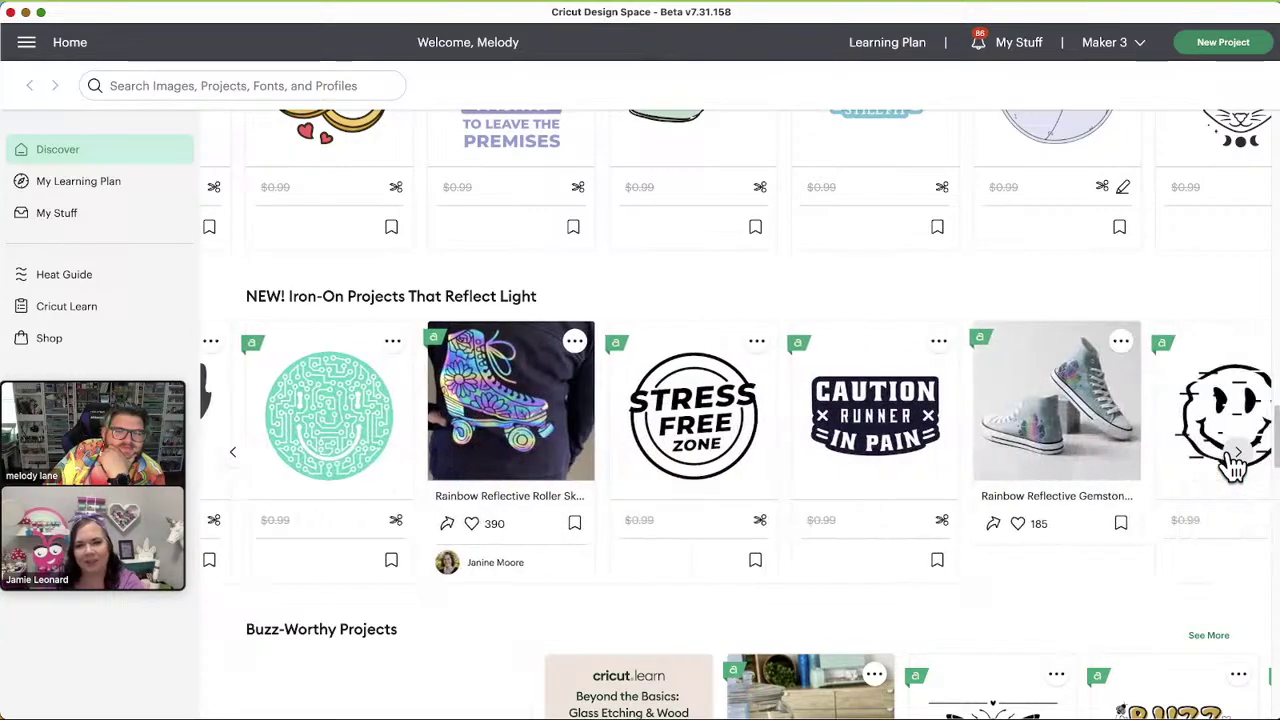
click(234, 453)
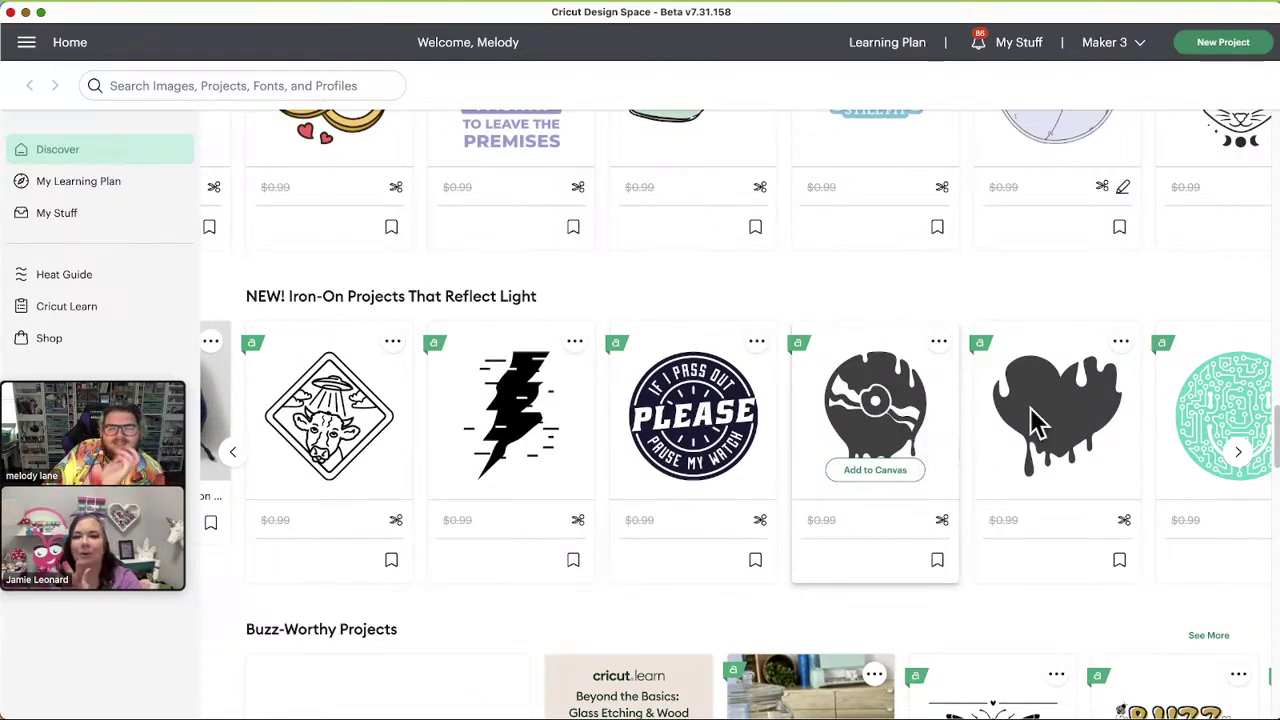
click(1240, 455)
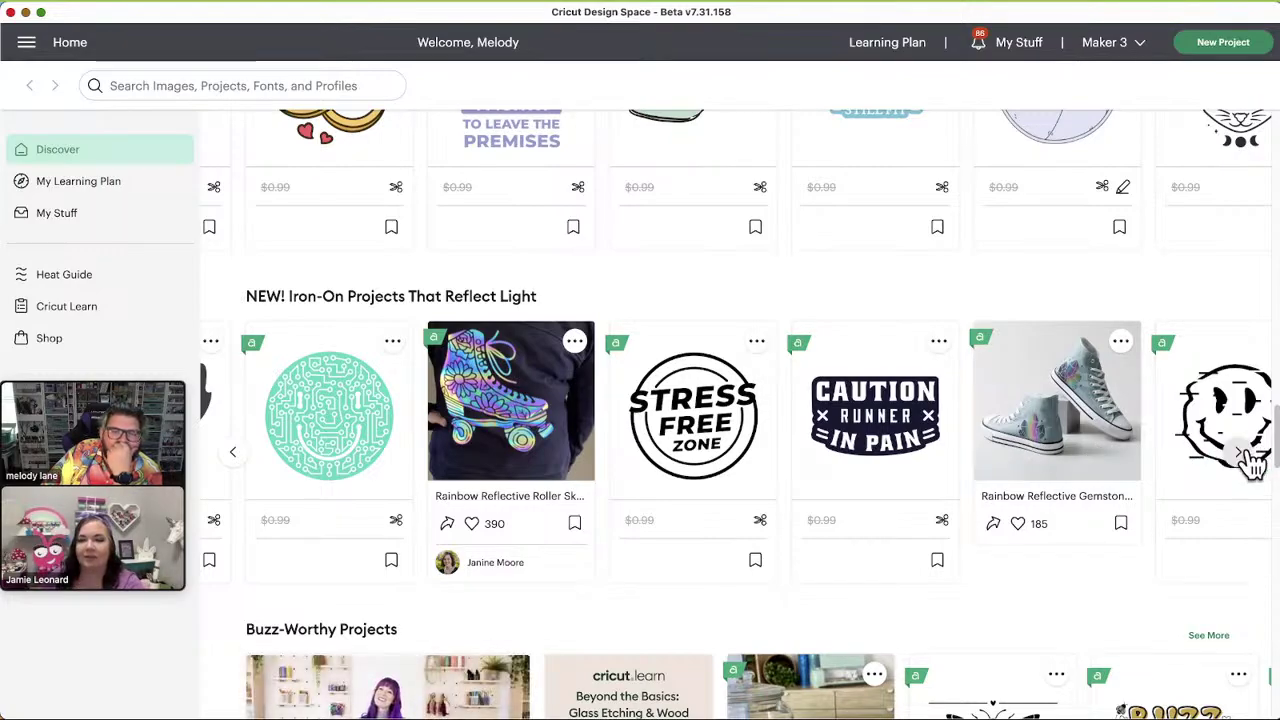
click(1246, 455)
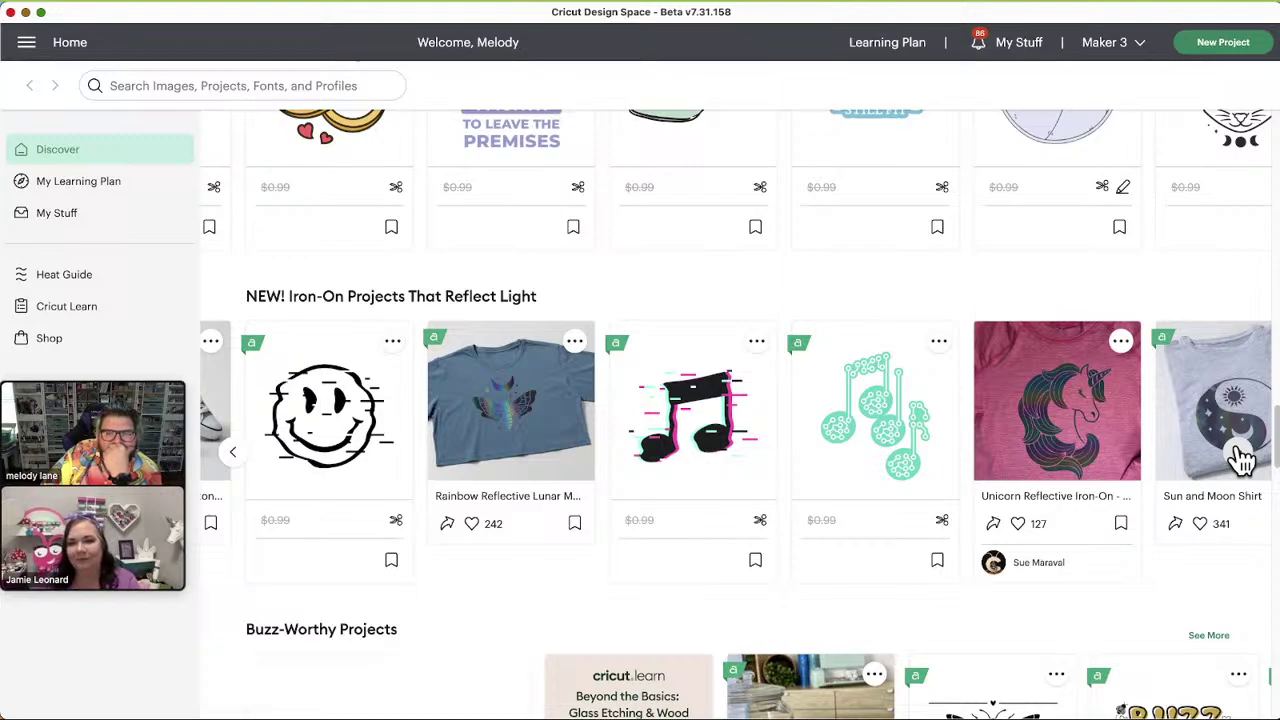
click(1242, 458)
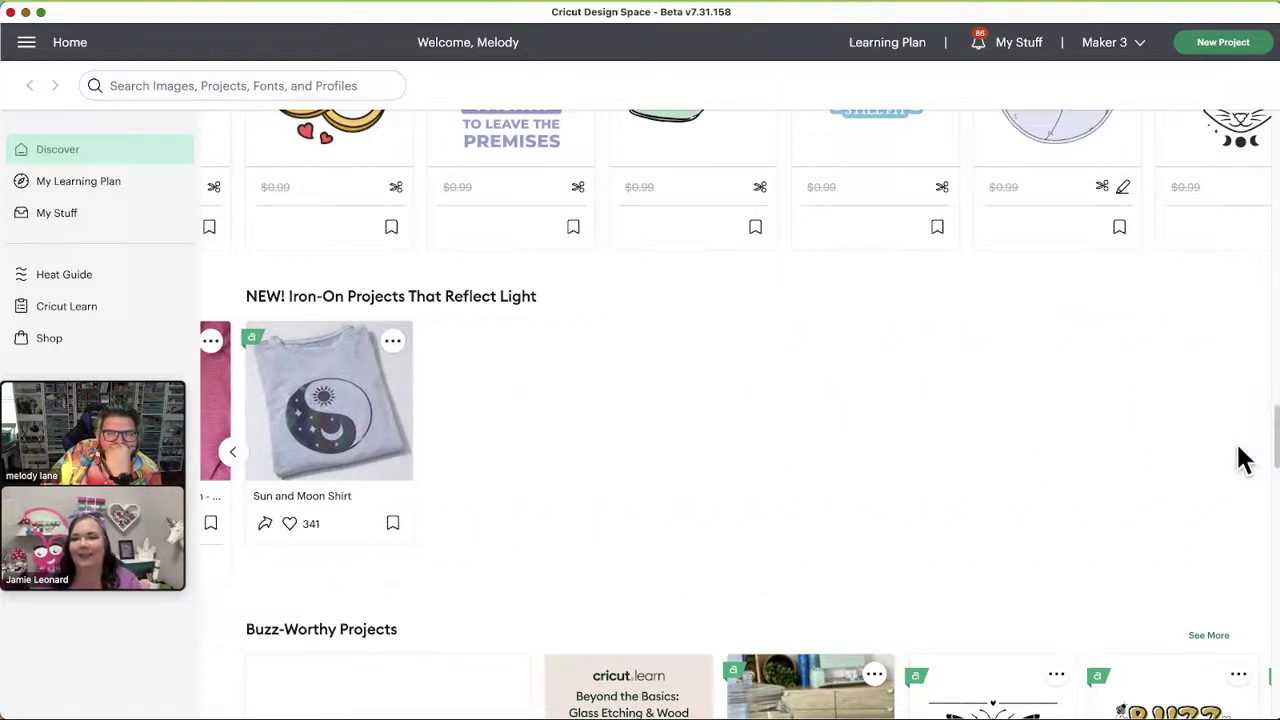
Look through the Buzz-Worthy Projects row to its end and go back to the "oh honey" bee image group
scroll(650, 503, down, 3)
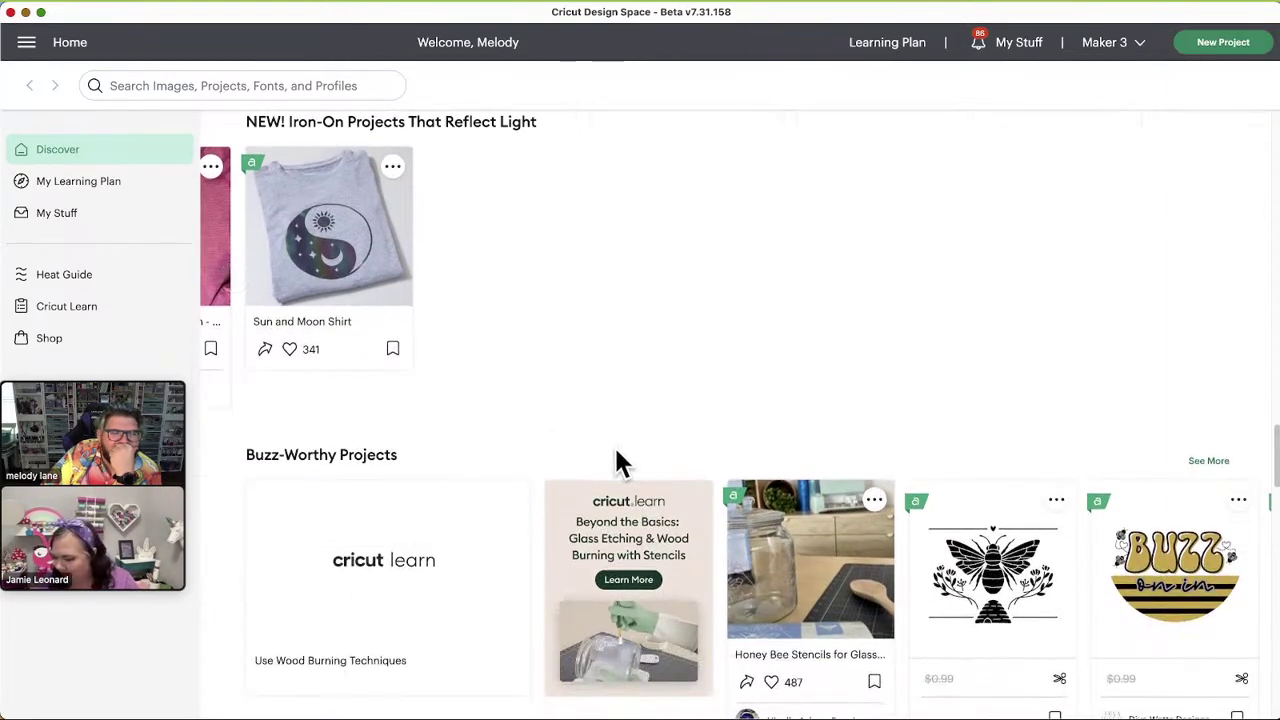
scroll(640, 480, down, 1)
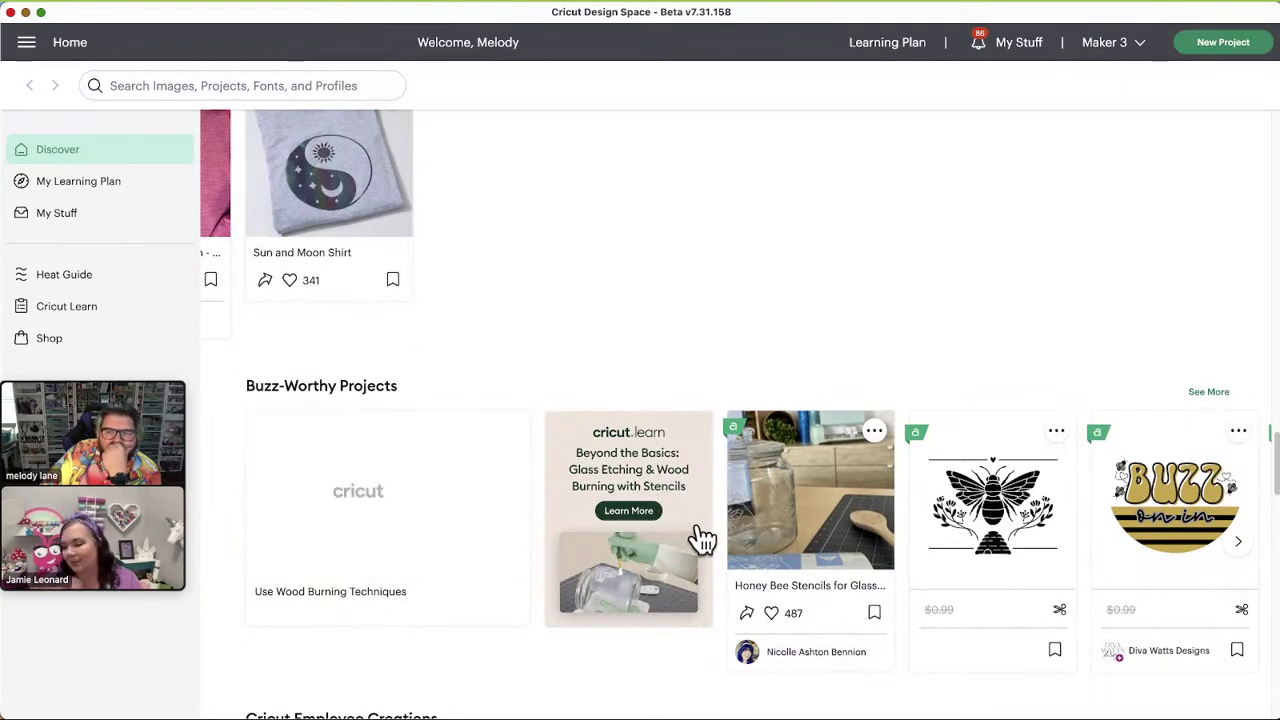
scroll(1171, 571, down, 1)
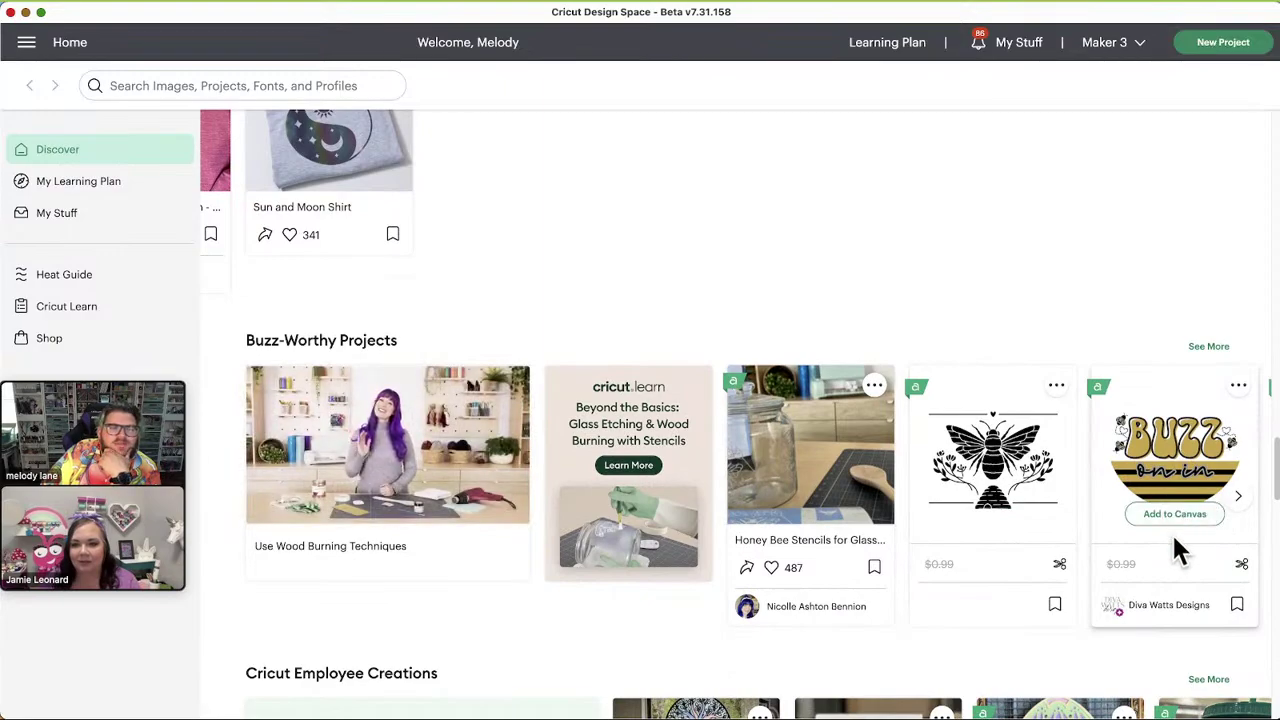
scroll(1171, 532, down, 1)
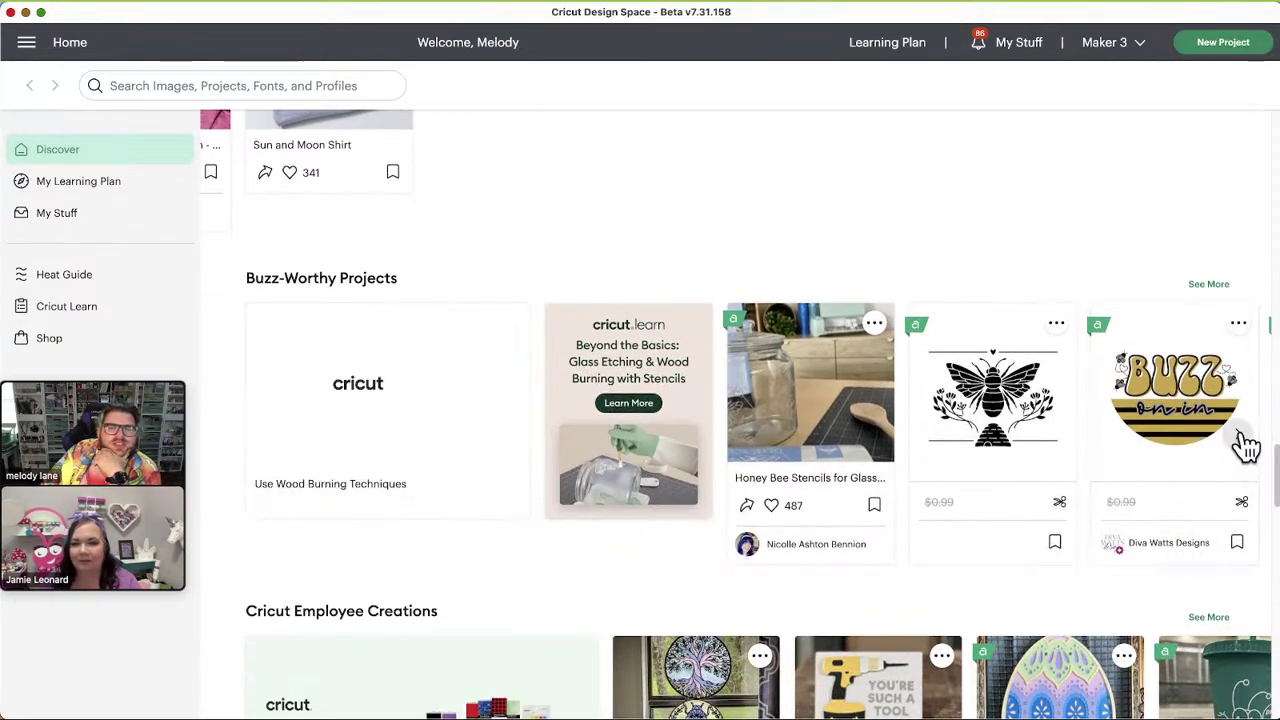
click(1240, 436)
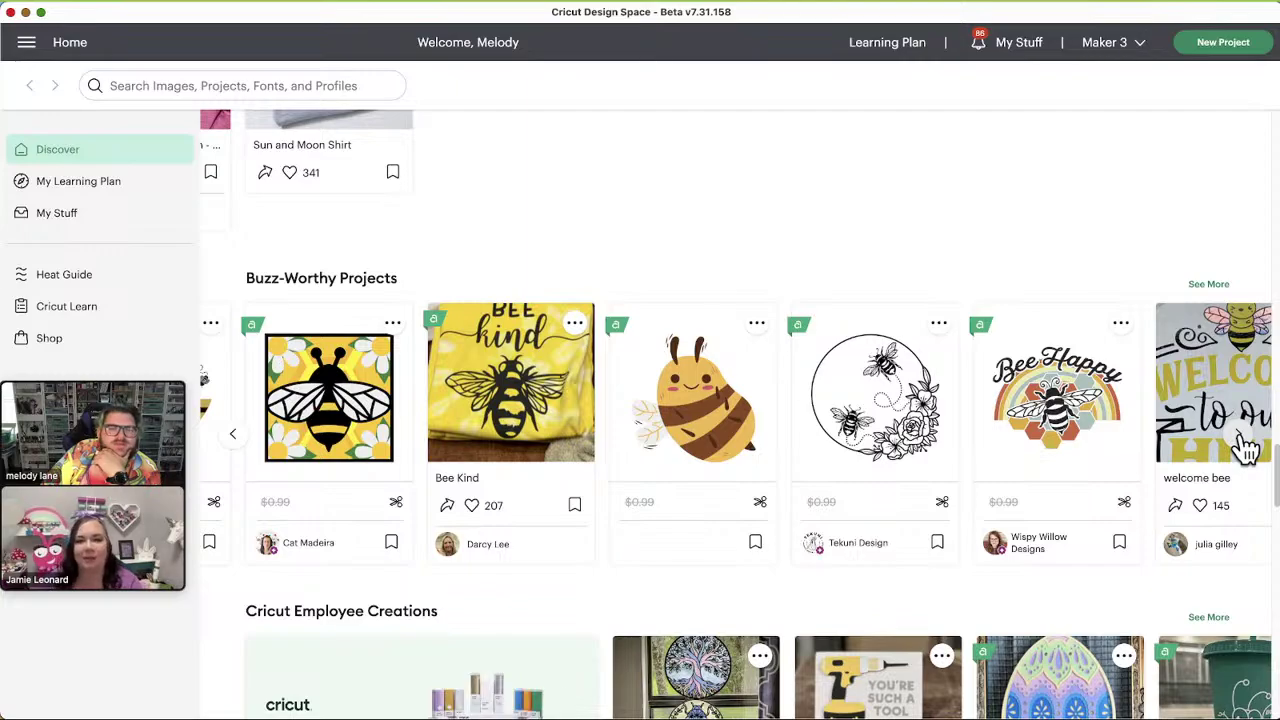
click(1240, 440)
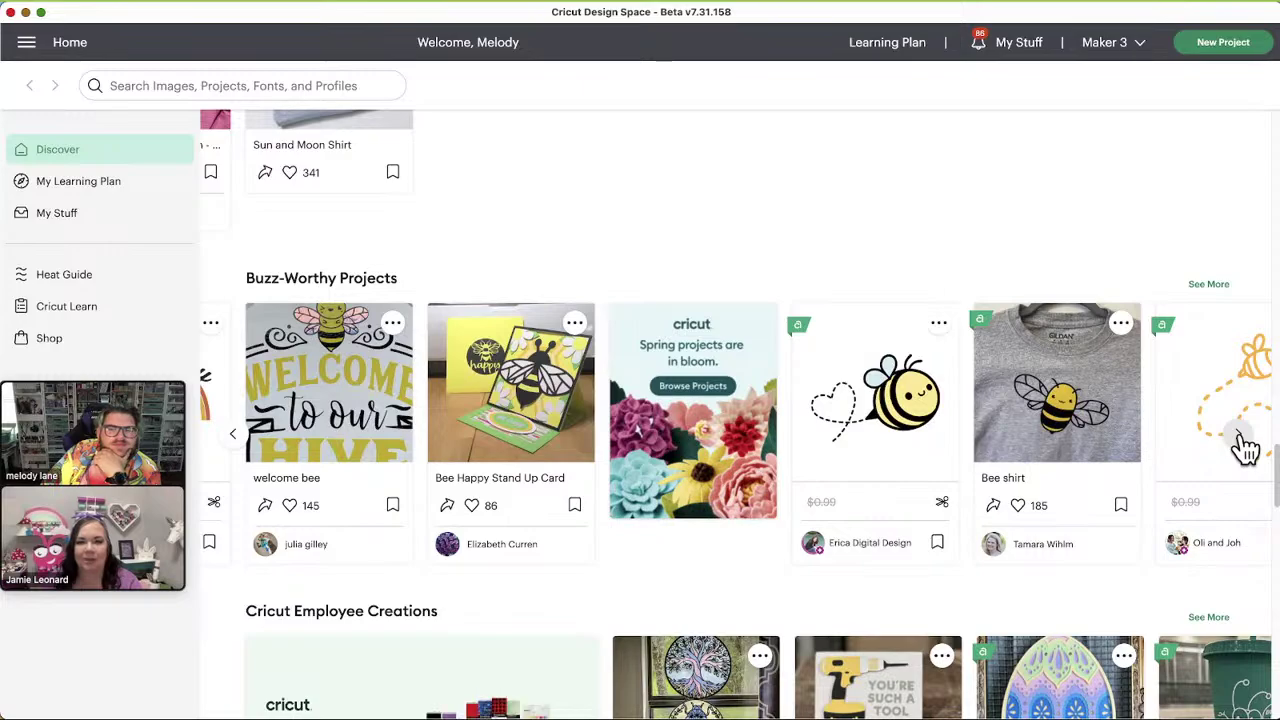
click(1240, 440)
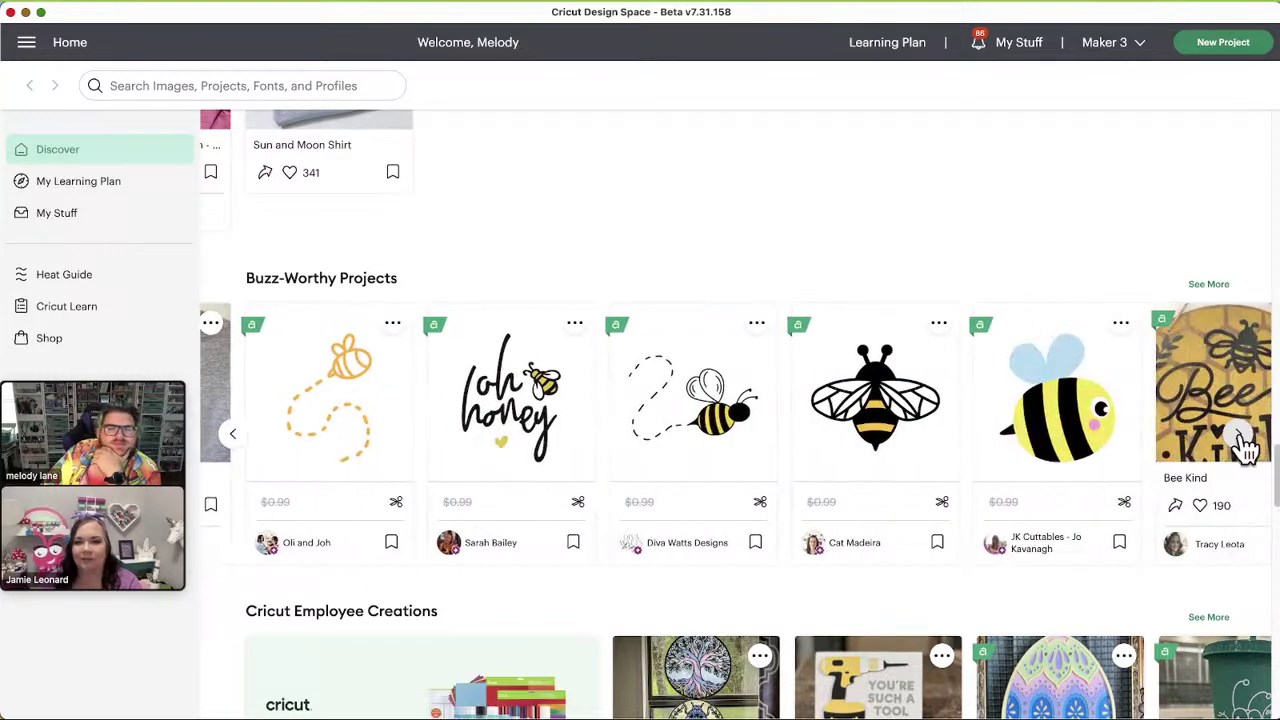
click(1242, 442)
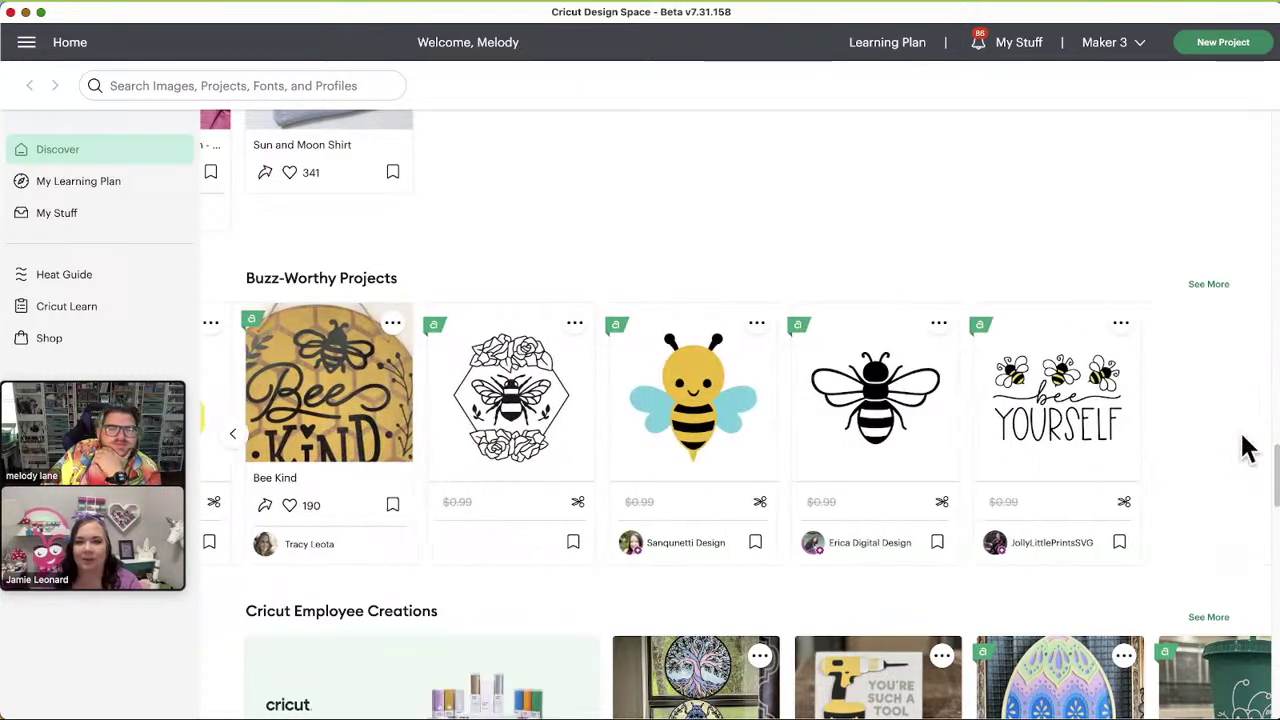
click(240, 437)
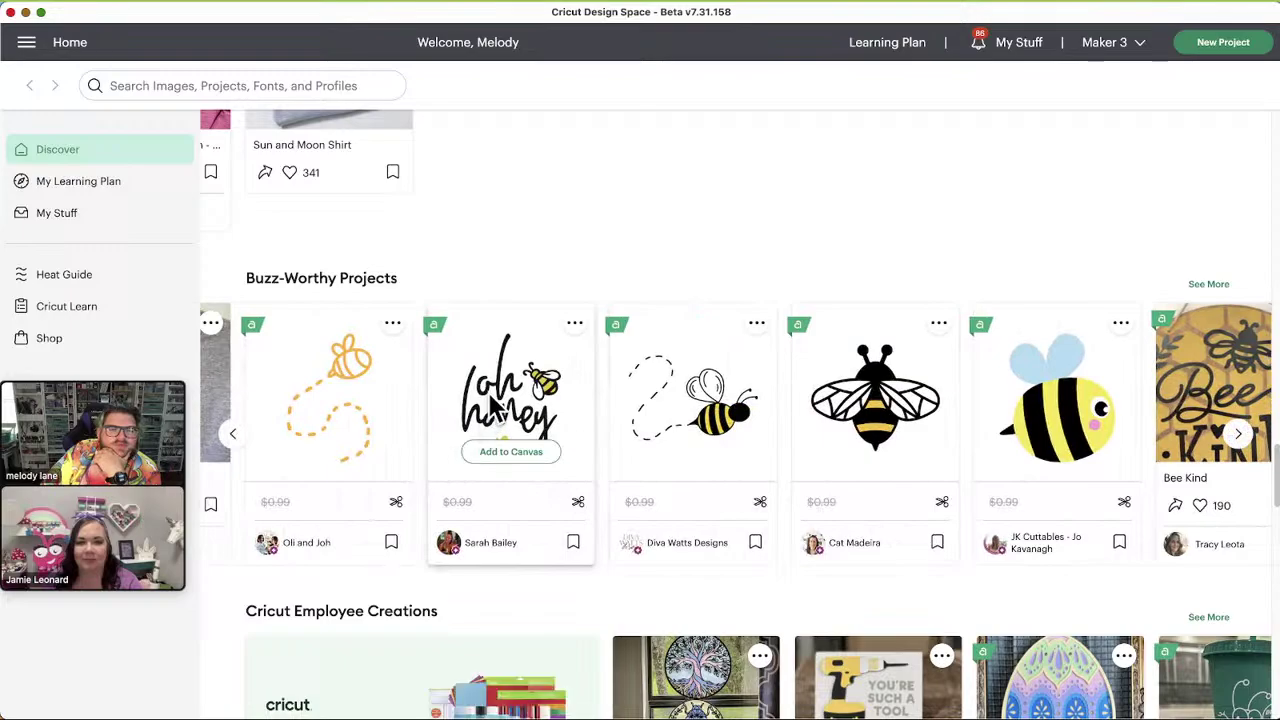
Browse the Cricut Employee Creations row from the Circle of Life Suncatchers to the Earth Botanical project
scroll(498, 556, down, 5)
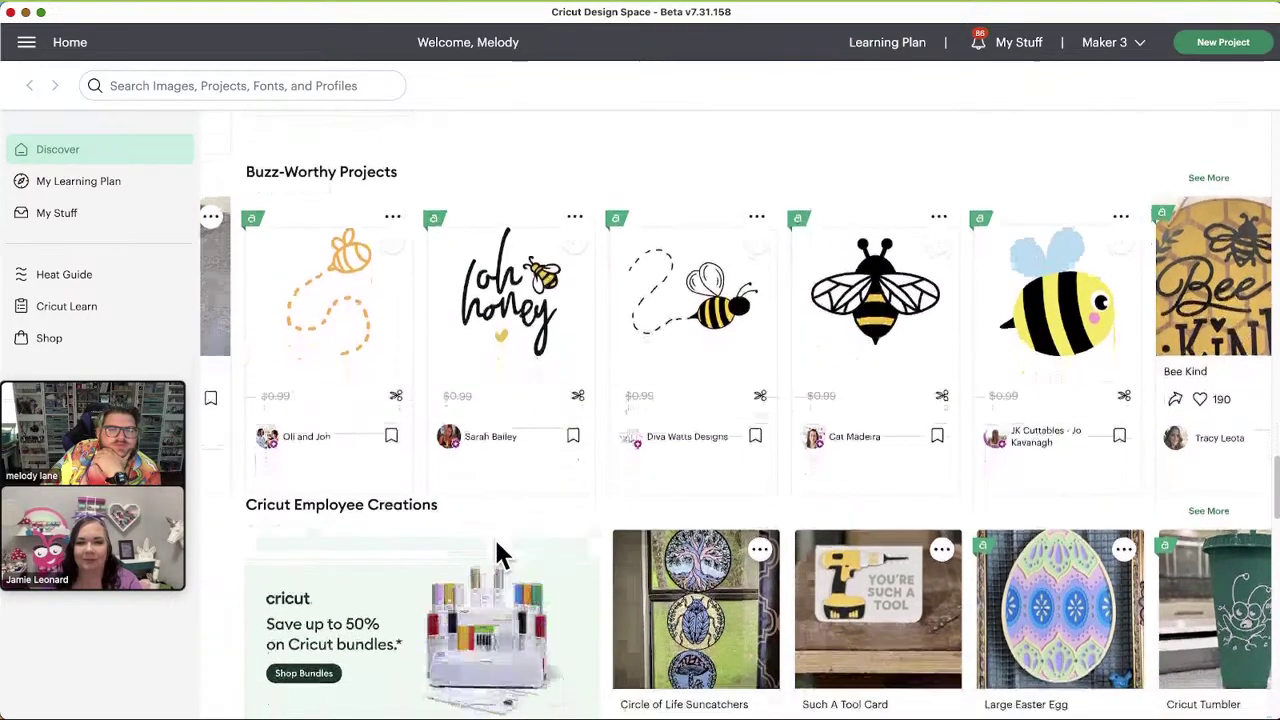
scroll(498, 556, down, 2)
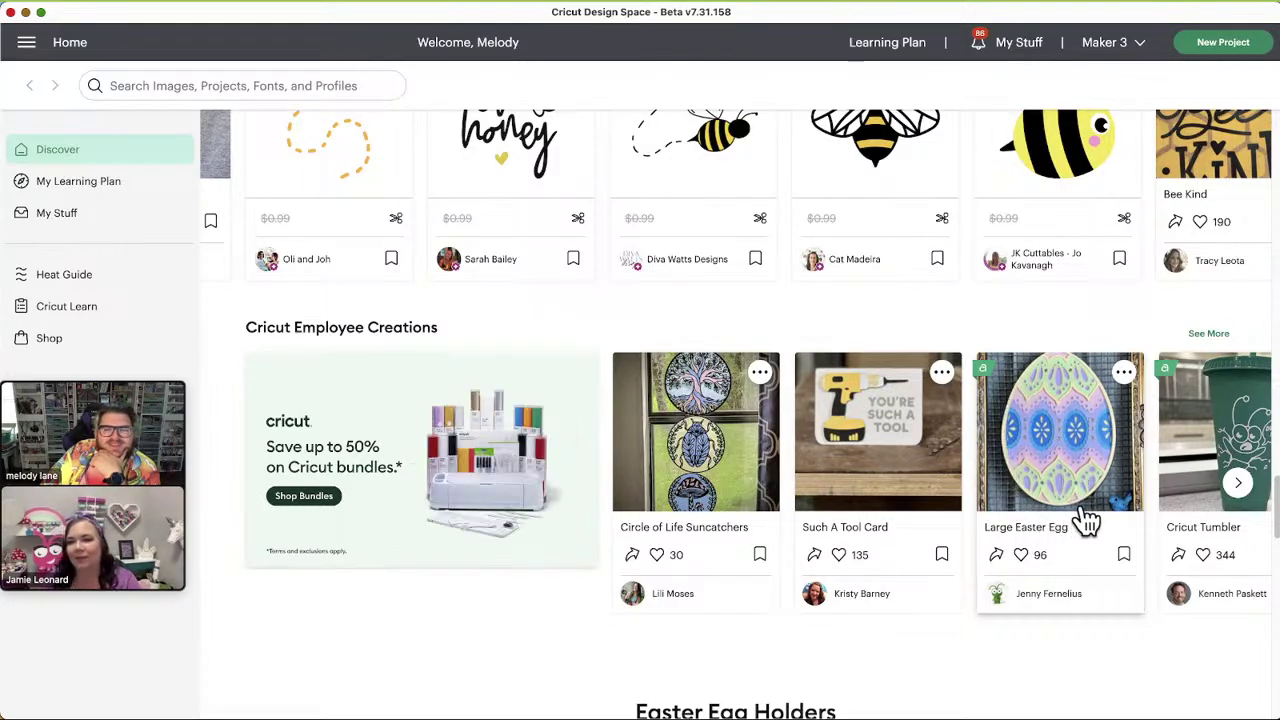
click(1248, 498)
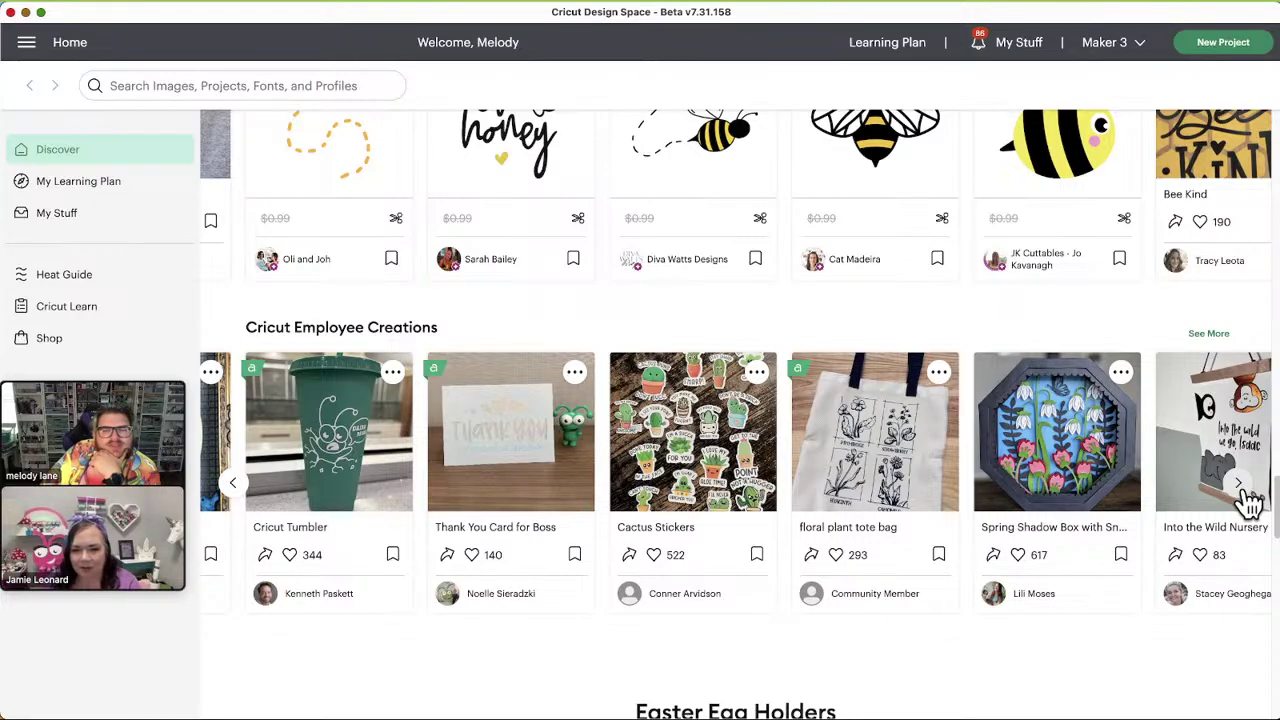
click(1247, 497)
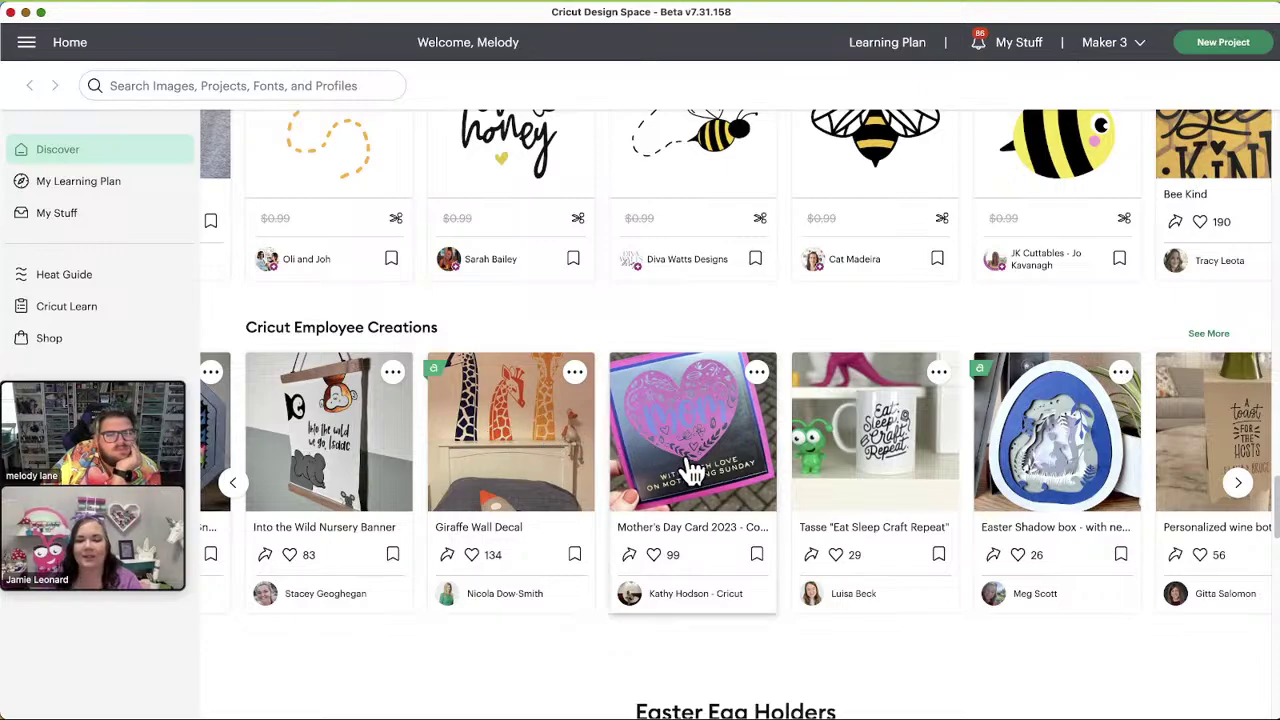
click(1238, 486)
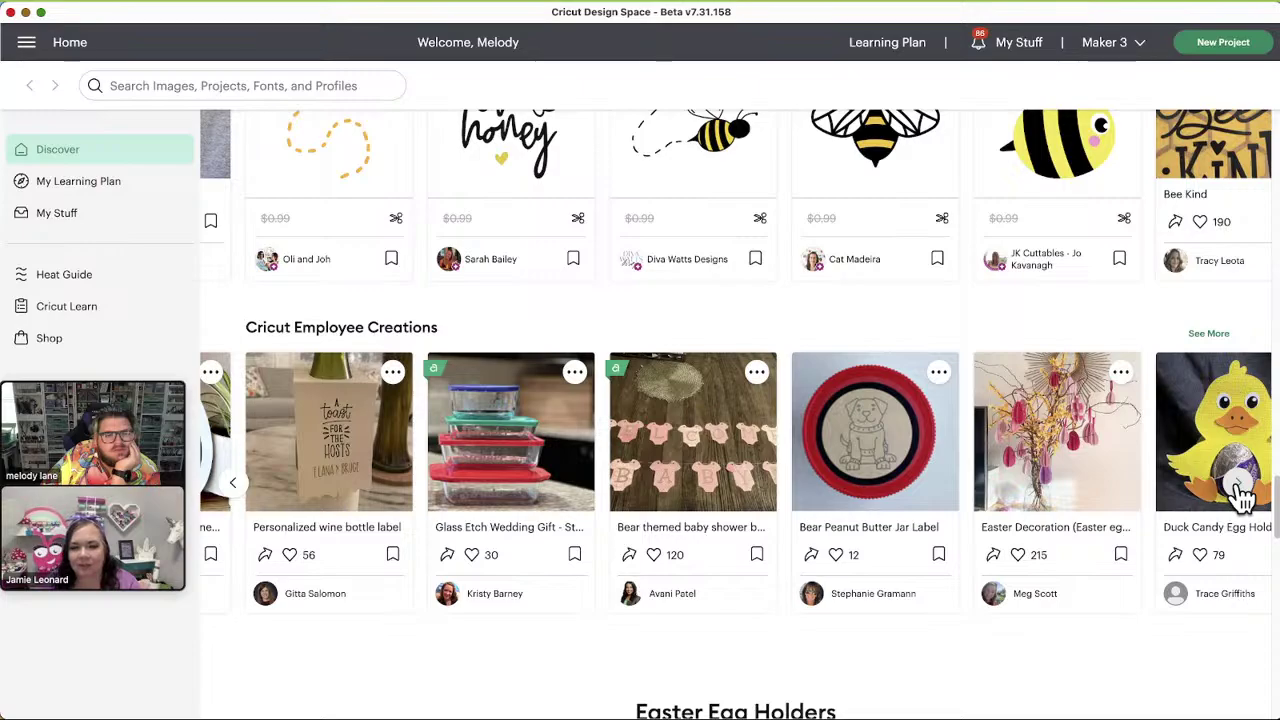
click(1239, 487)
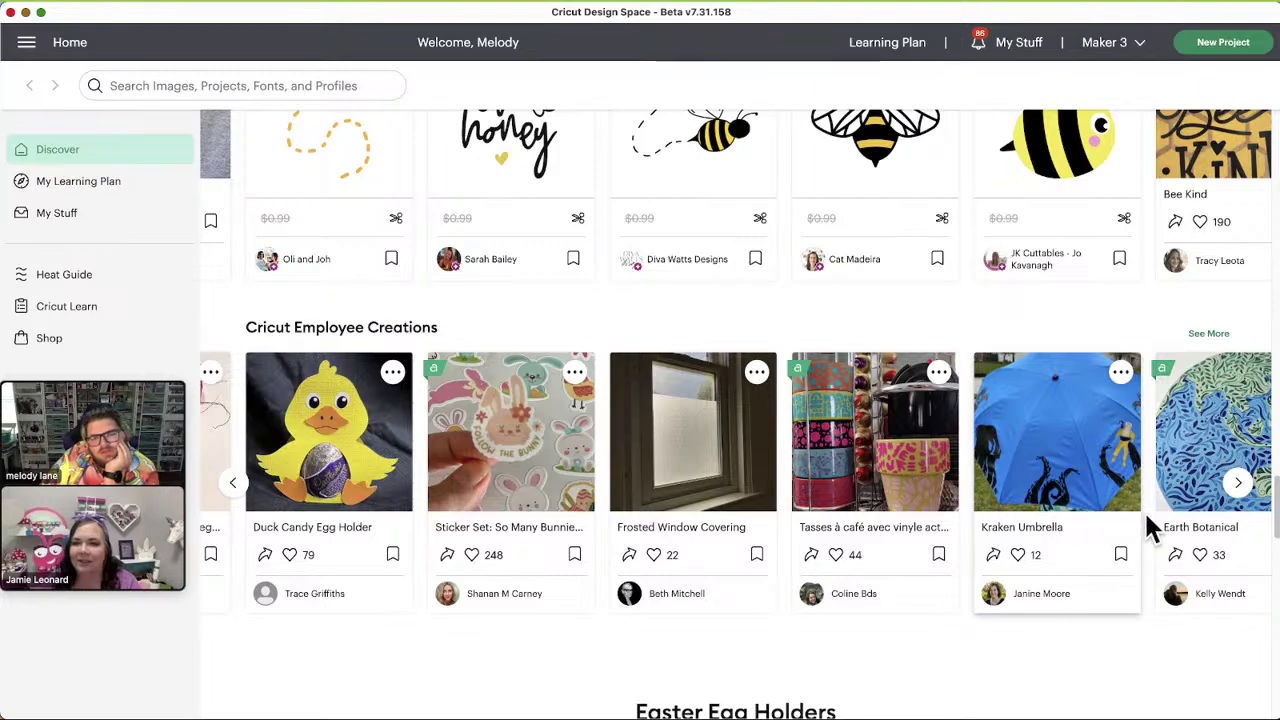
click(1239, 484)
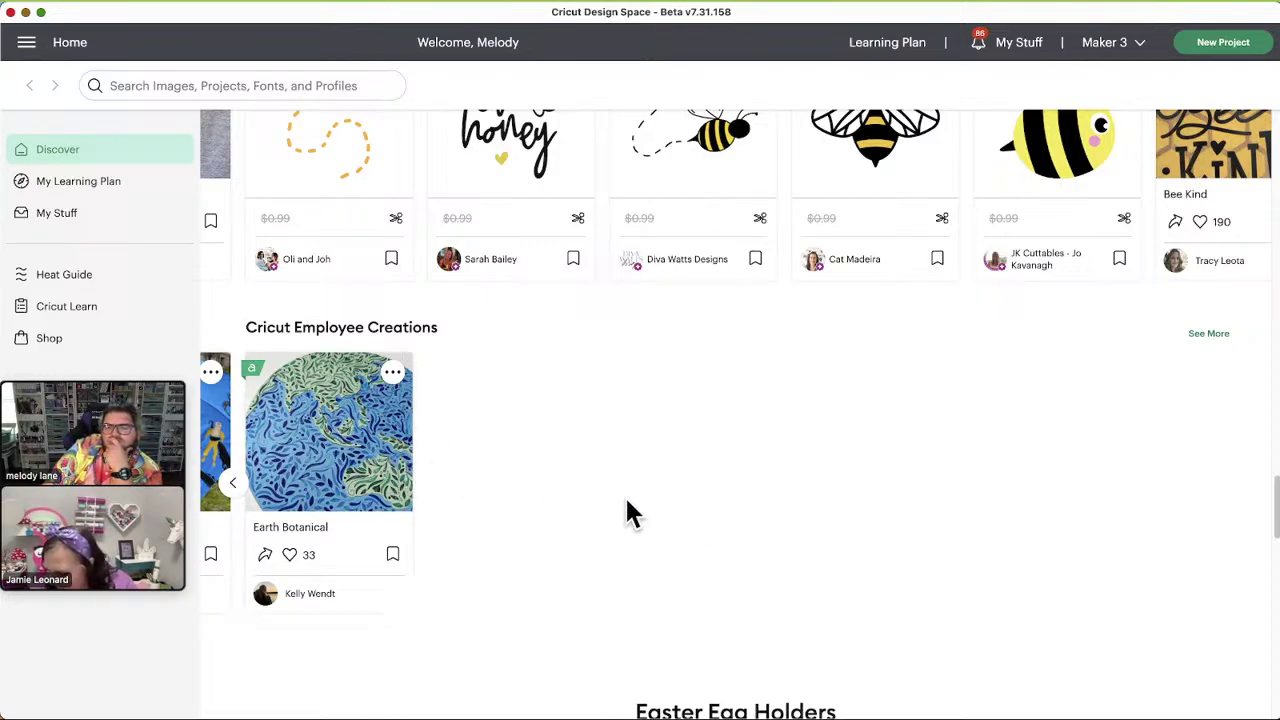
Glance at the Easter Egg Holders section and return to the end of the Cricut Employee Creations row
scroll(531, 500, down, 3)
scroll(531, 500, up, 2)
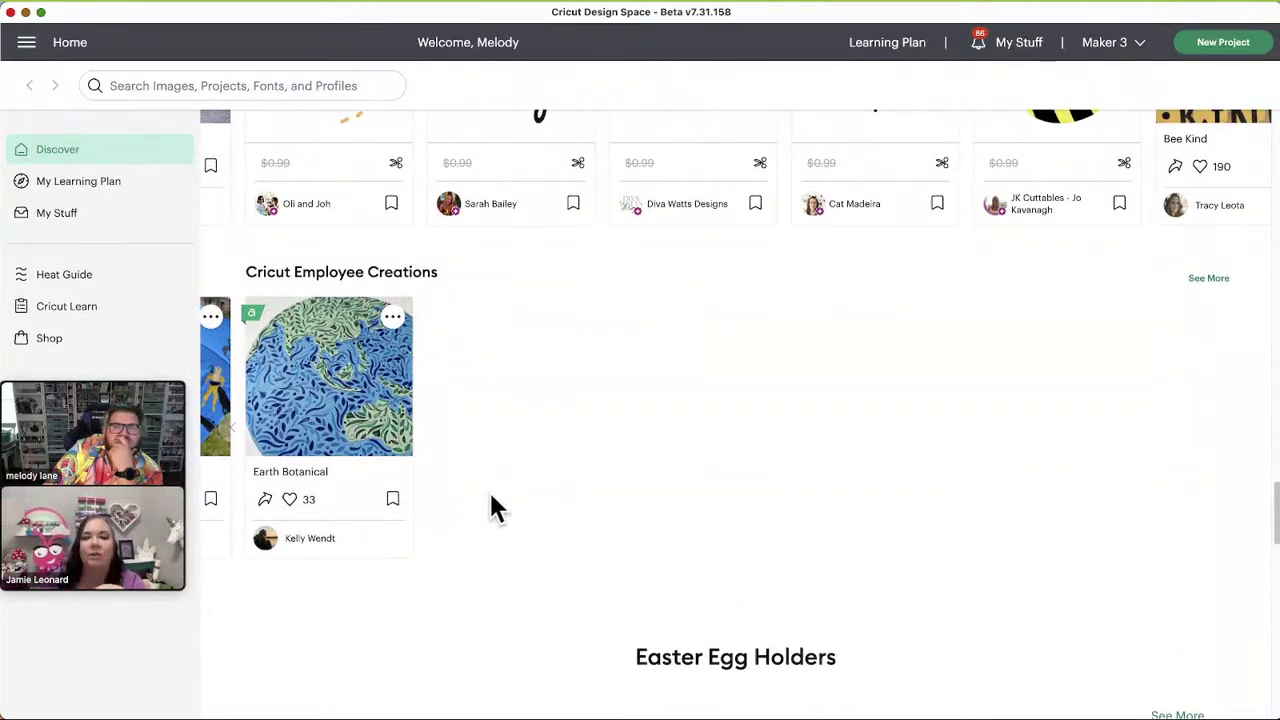
scroll(517, 506, up, 1)
scroll(517, 506, down, 5)
scroll(520, 517, up, 3)
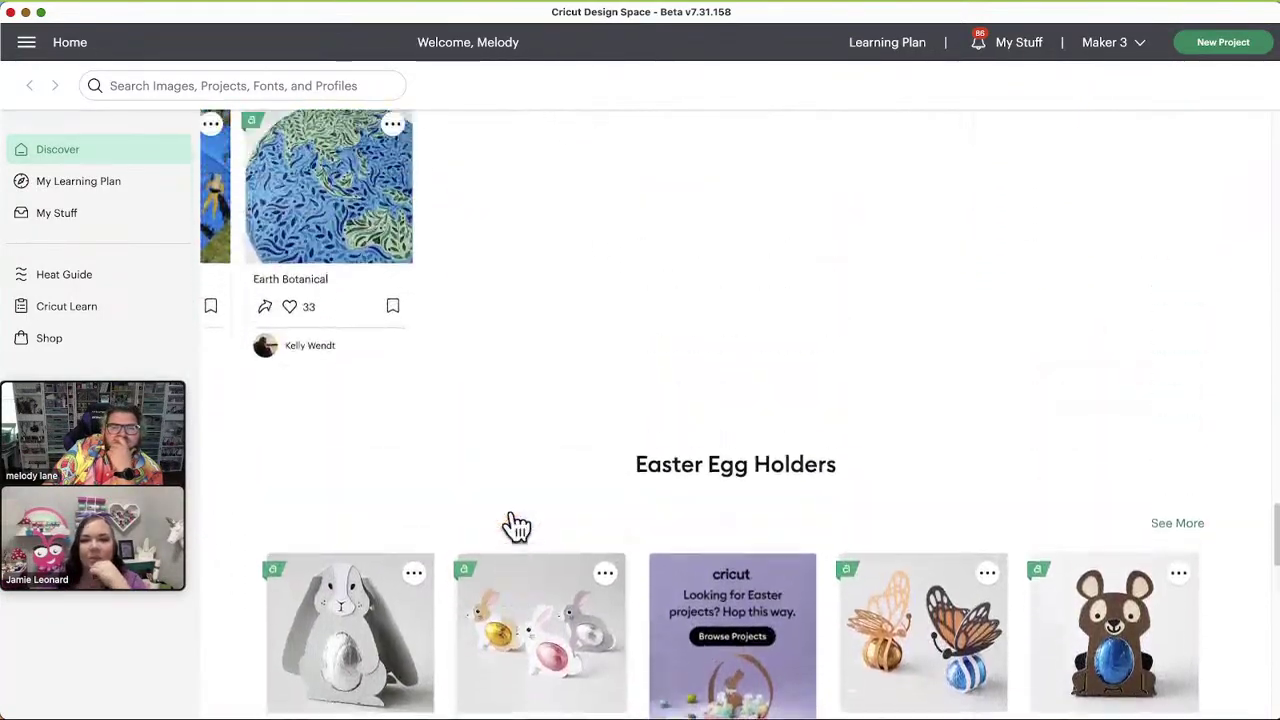
scroll(512, 522, up, 2)
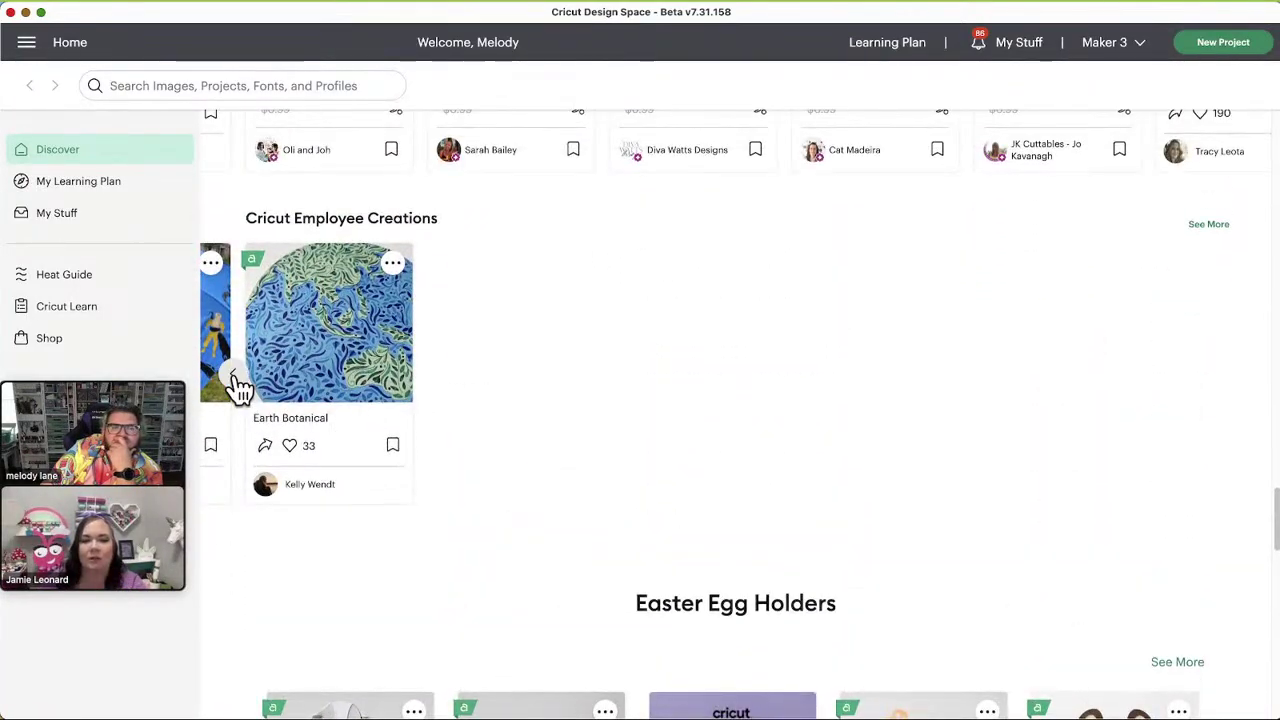
Look over the Easter Egg Holders projects and check the available options for the Raccoon Candy Egg Holder
scroll(514, 500, down, 3)
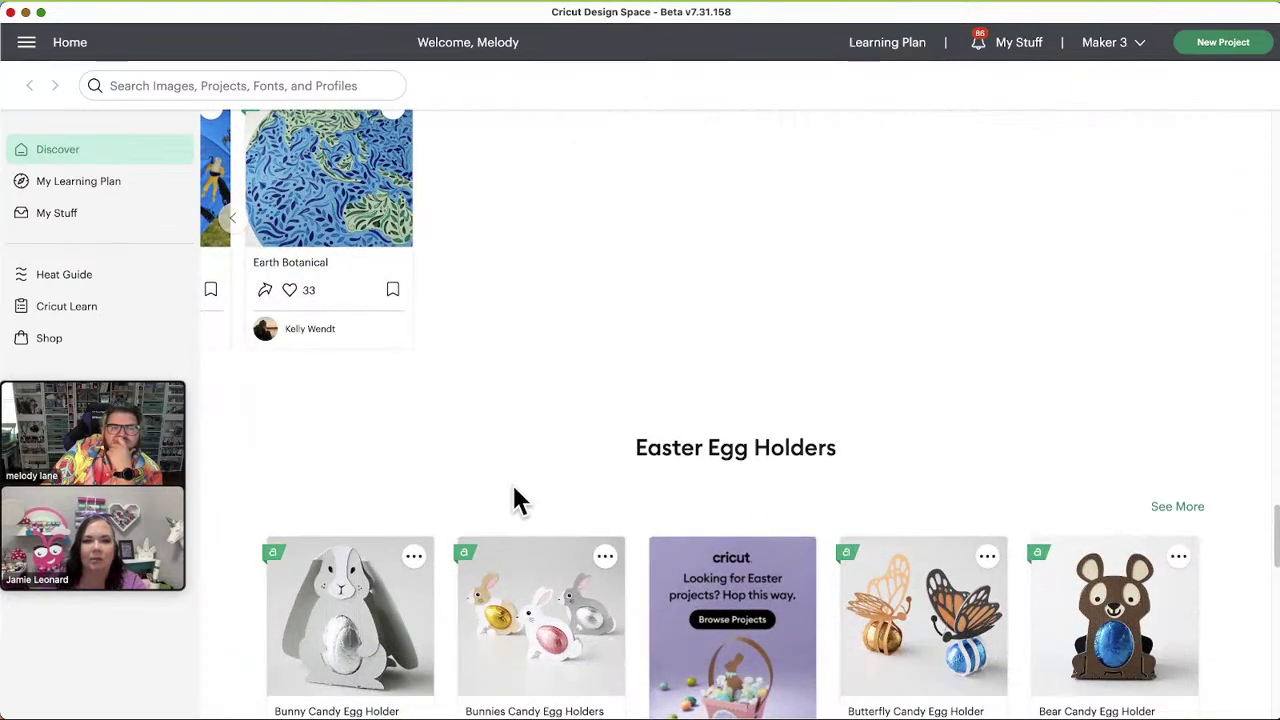
scroll(517, 500, down, 8)
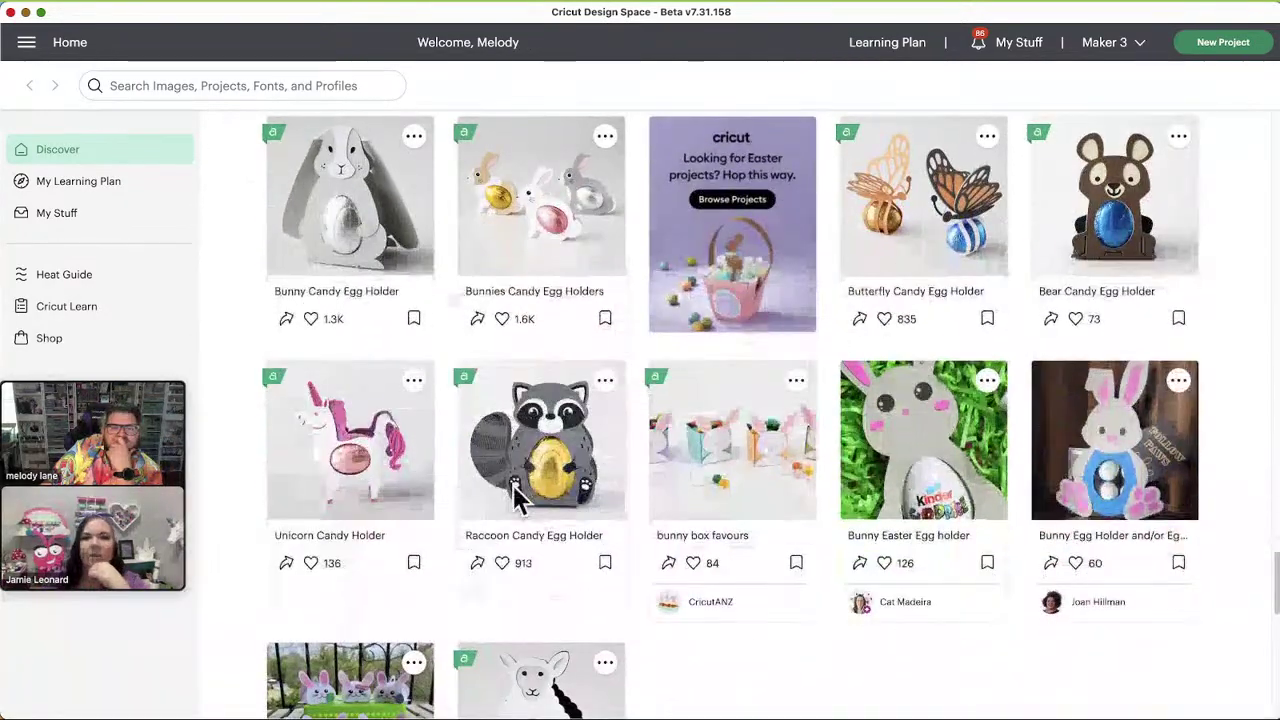
scroll(517, 500, up, 1)
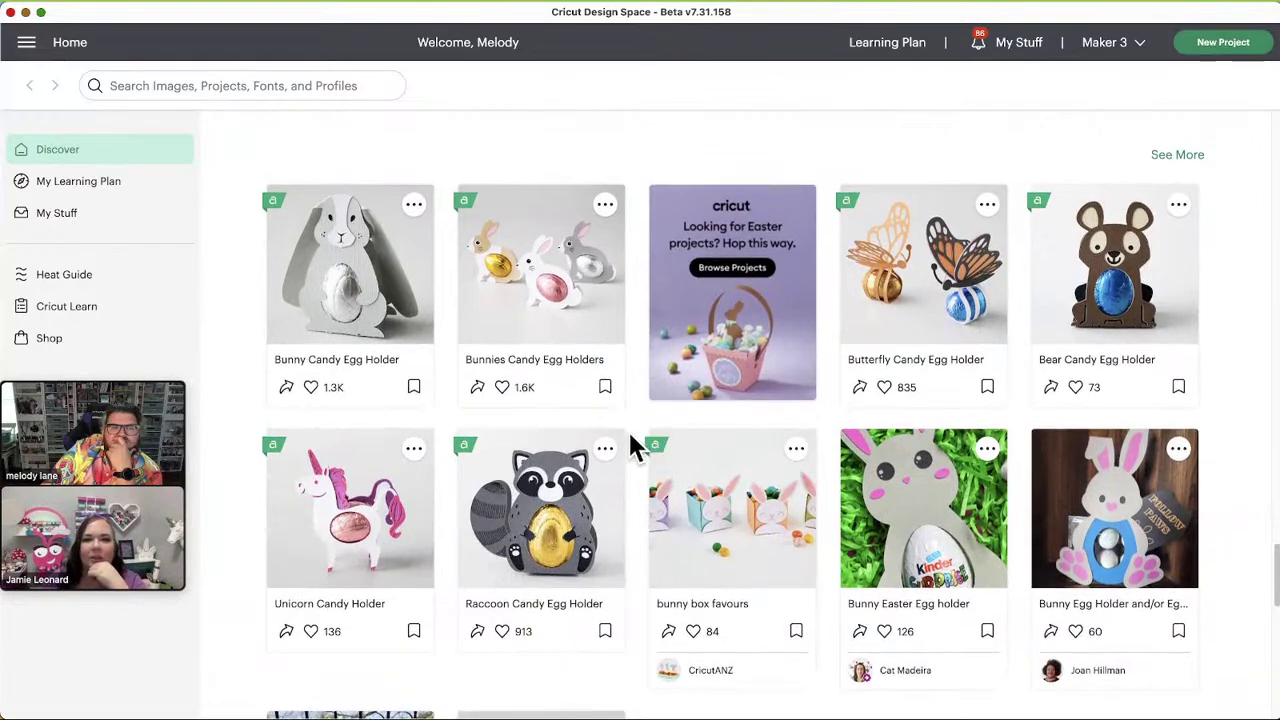
click(606, 451)
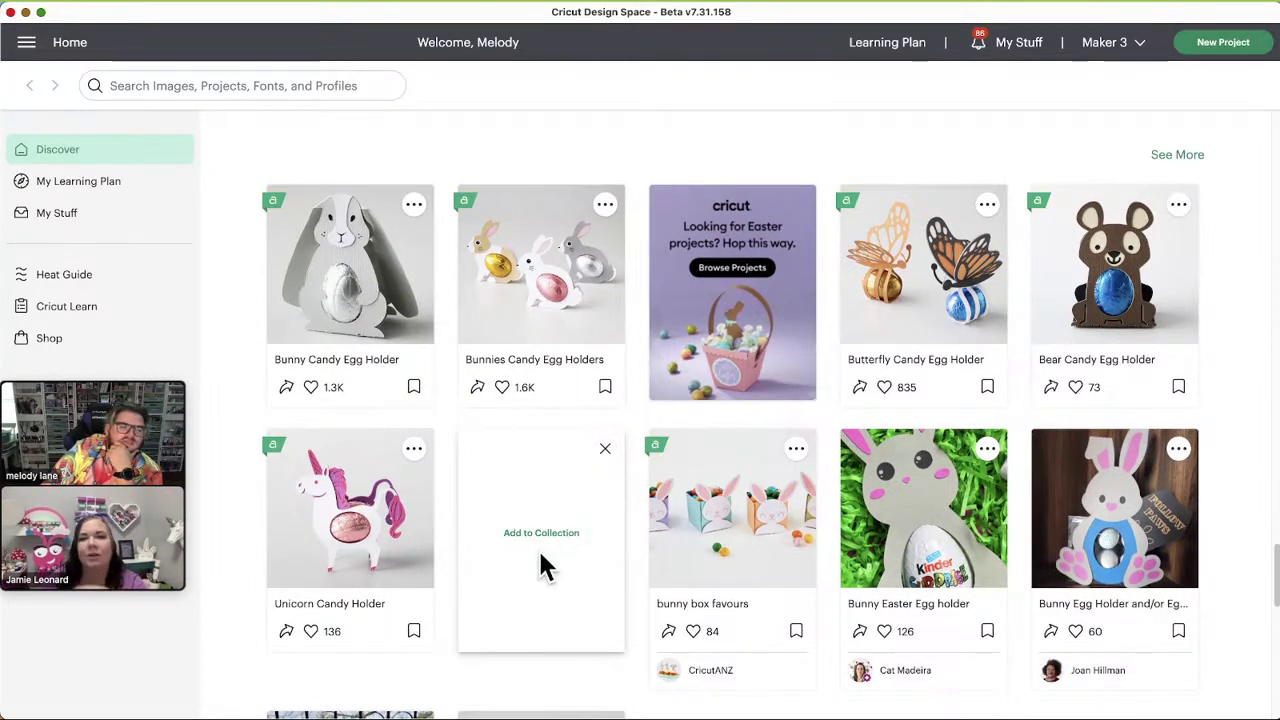
click(605, 449)
Return to the Buzz-Worthy Projects row and open the similar images for the Oh Honey Bee image
scroll(606, 557, up, 10)
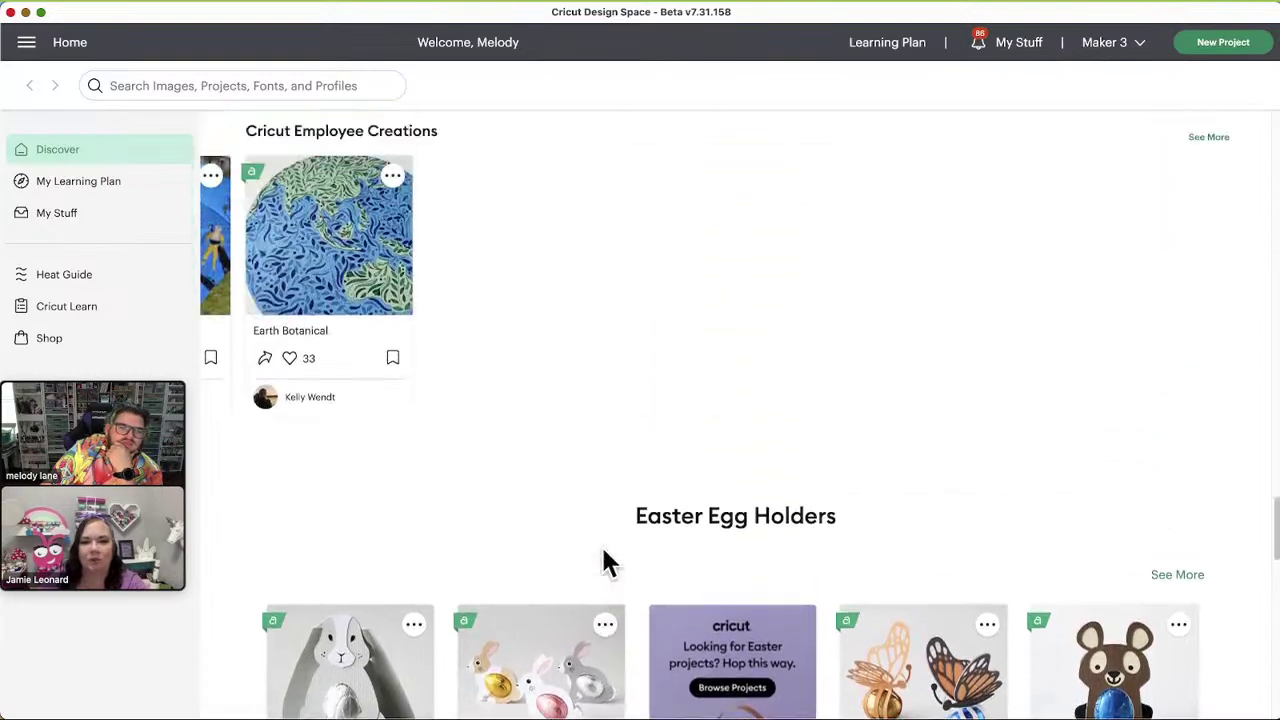
scroll(500, 449, up, 2)
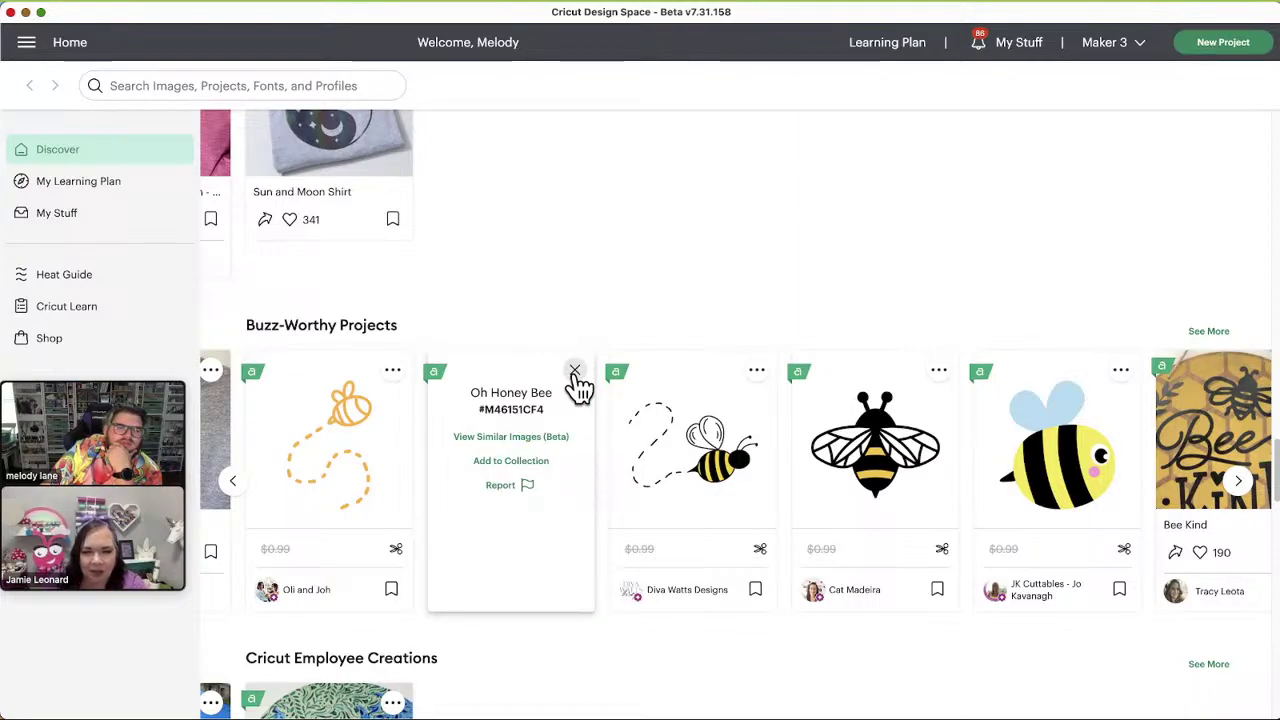
click(519, 438)
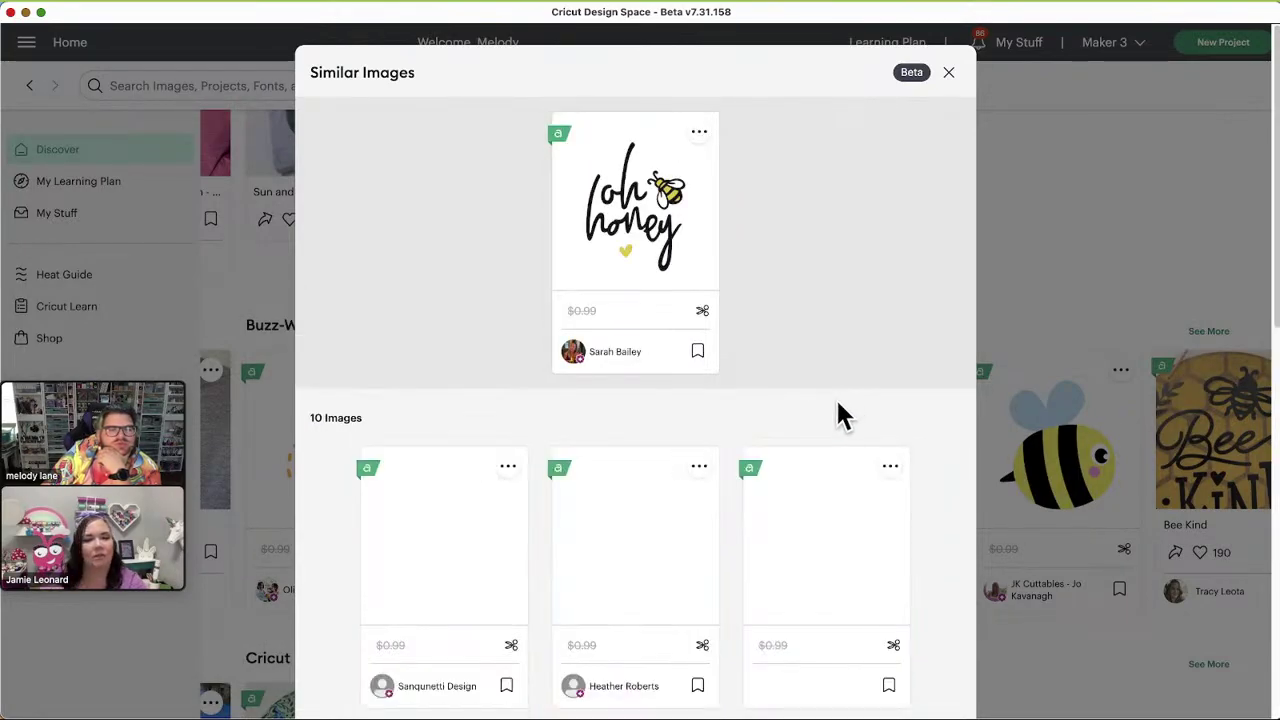
Review all the images similar to Oh Honey Bee, then close the results
scroll(908, 486, down, 2)
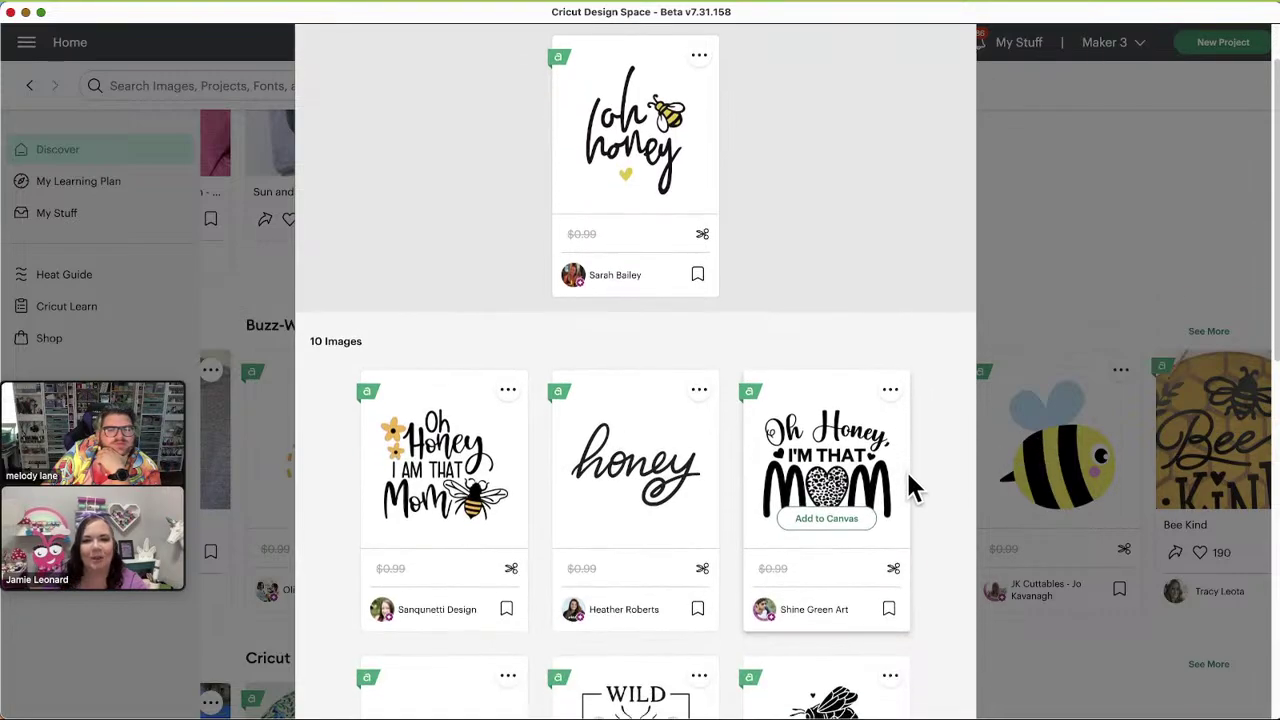
scroll(908, 474, down, 5)
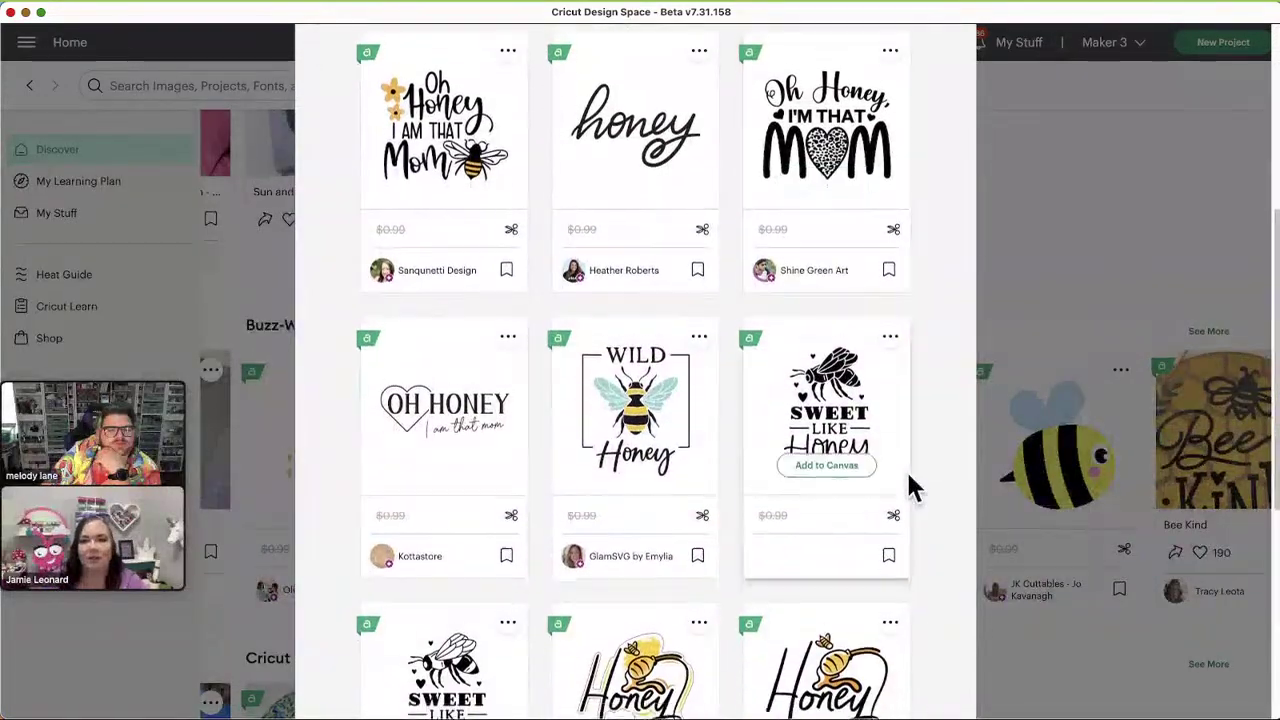
scroll(910, 485, down, 5)
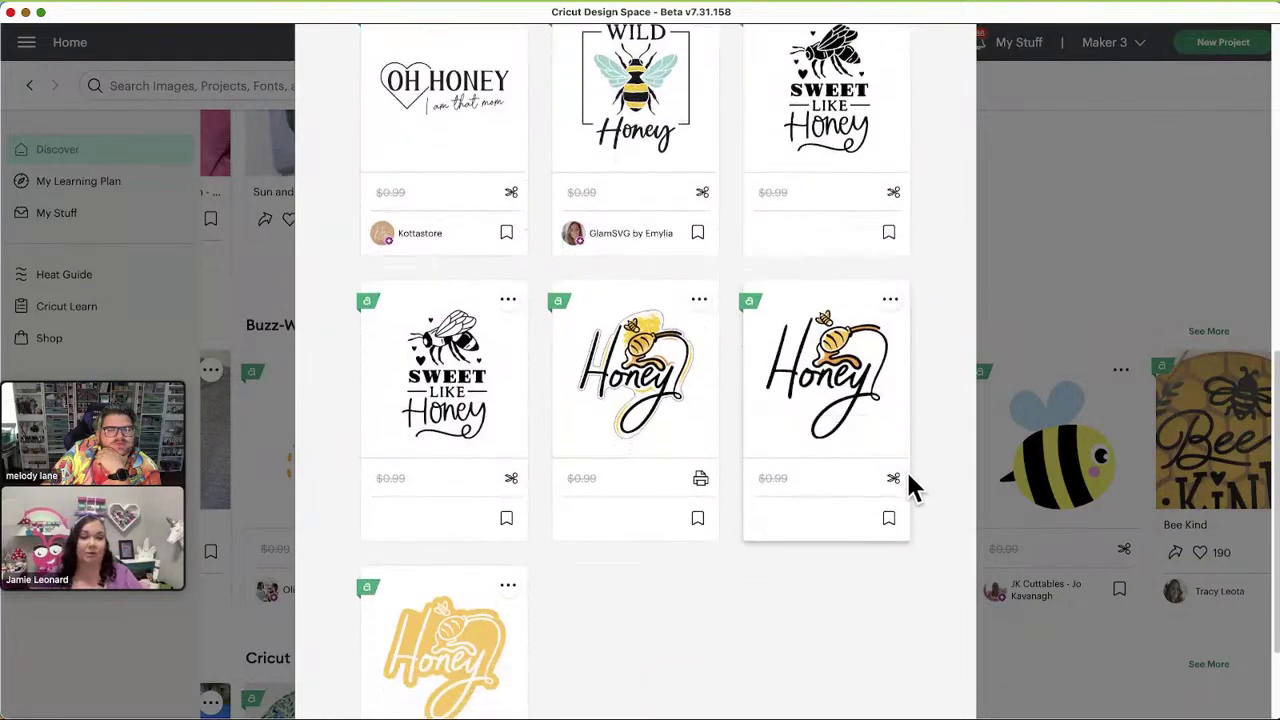
scroll(910, 487, down, 2)
scroll(910, 487, up, 15)
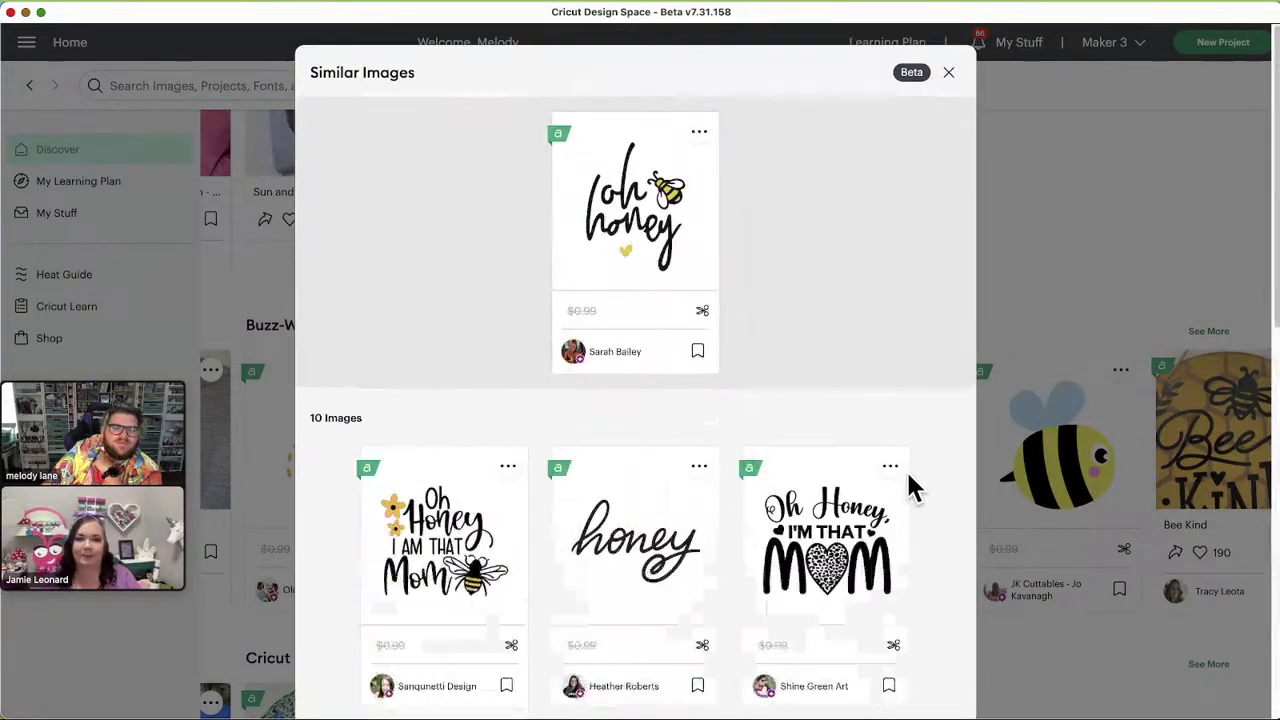
click(948, 78)
Find the Cat With Moon Phases image in the New to Design Space row and open its similar images
scroll(565, 230, up, 10)
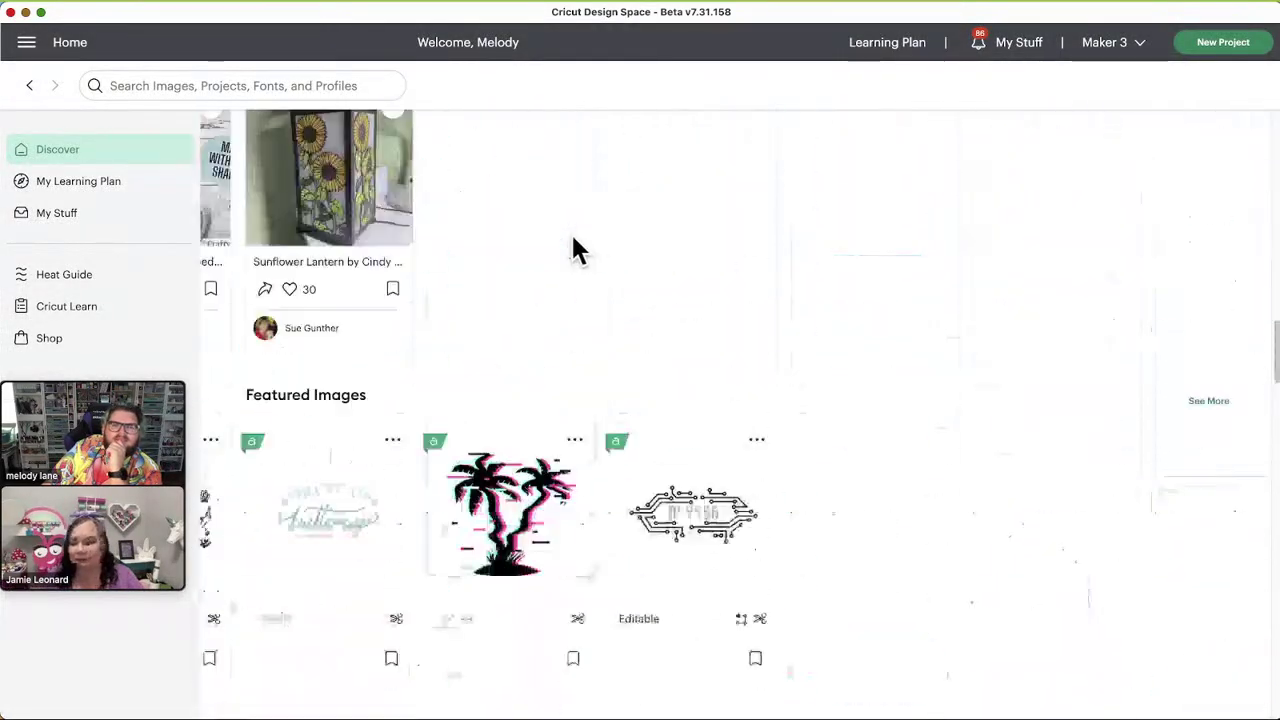
scroll(574, 240, up, 10)
scroll(574, 240, down, 15)
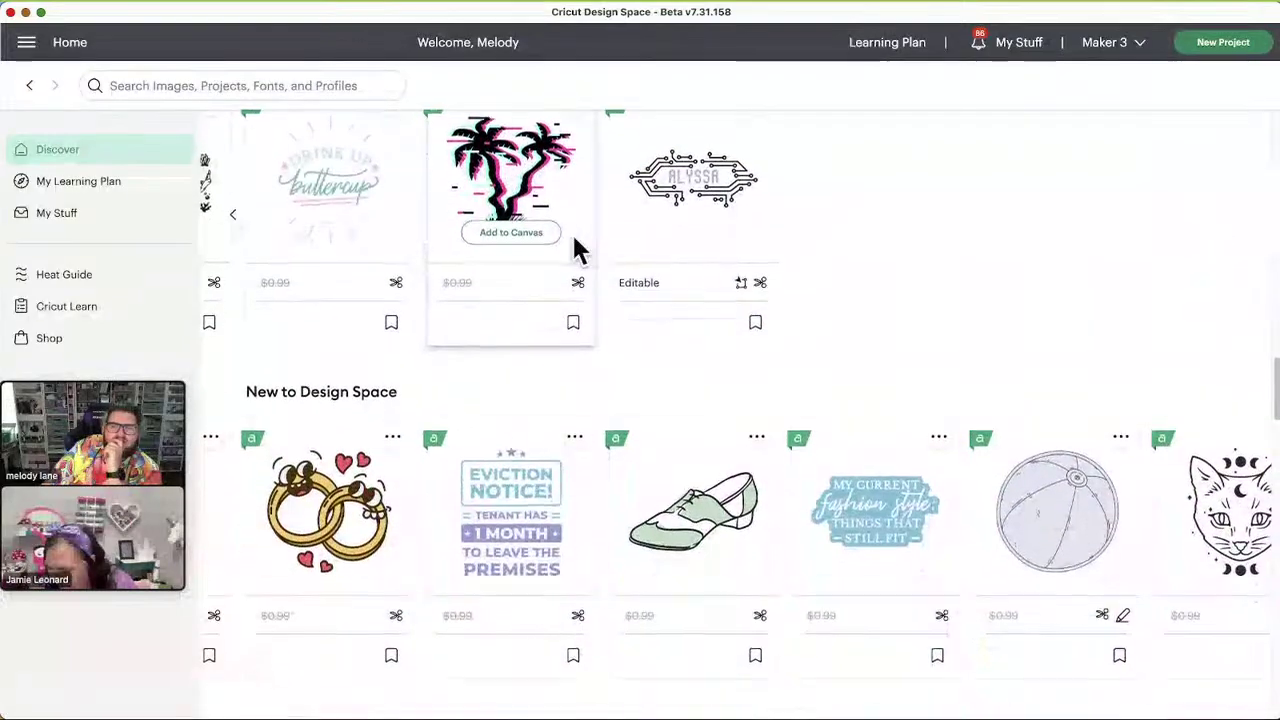
click(1240, 556)
click(393, 437)
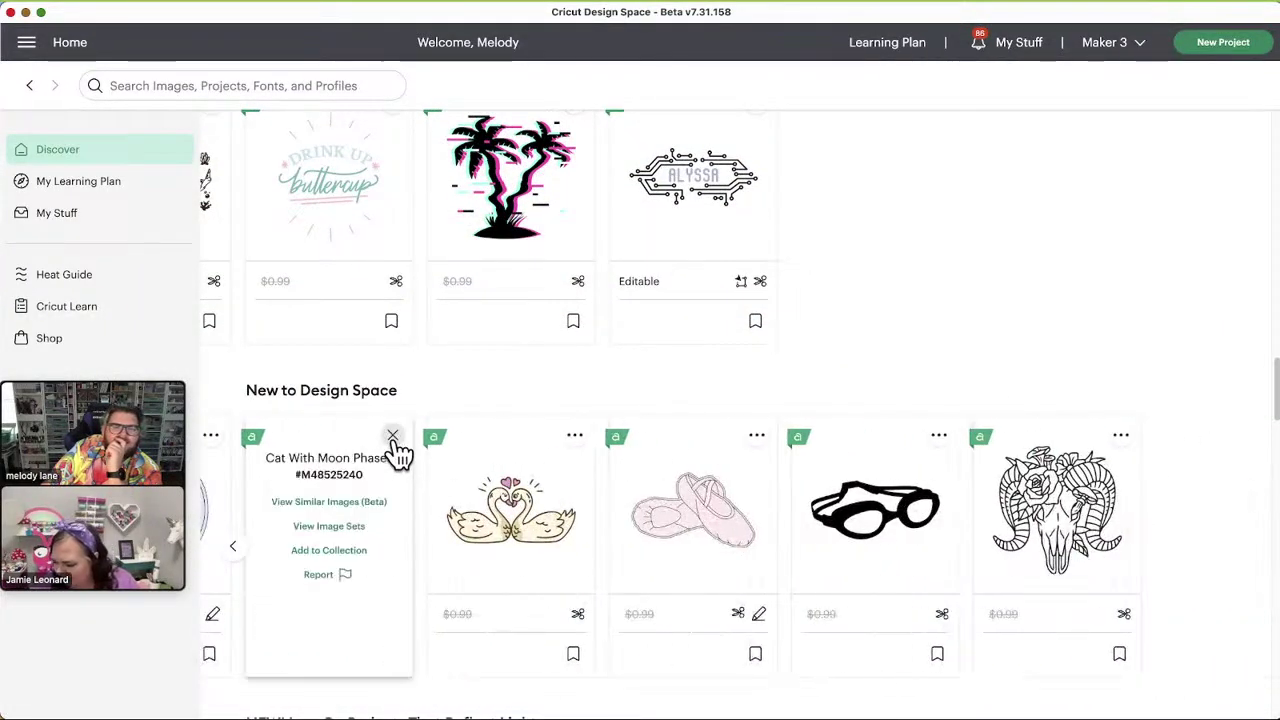
click(330, 502)
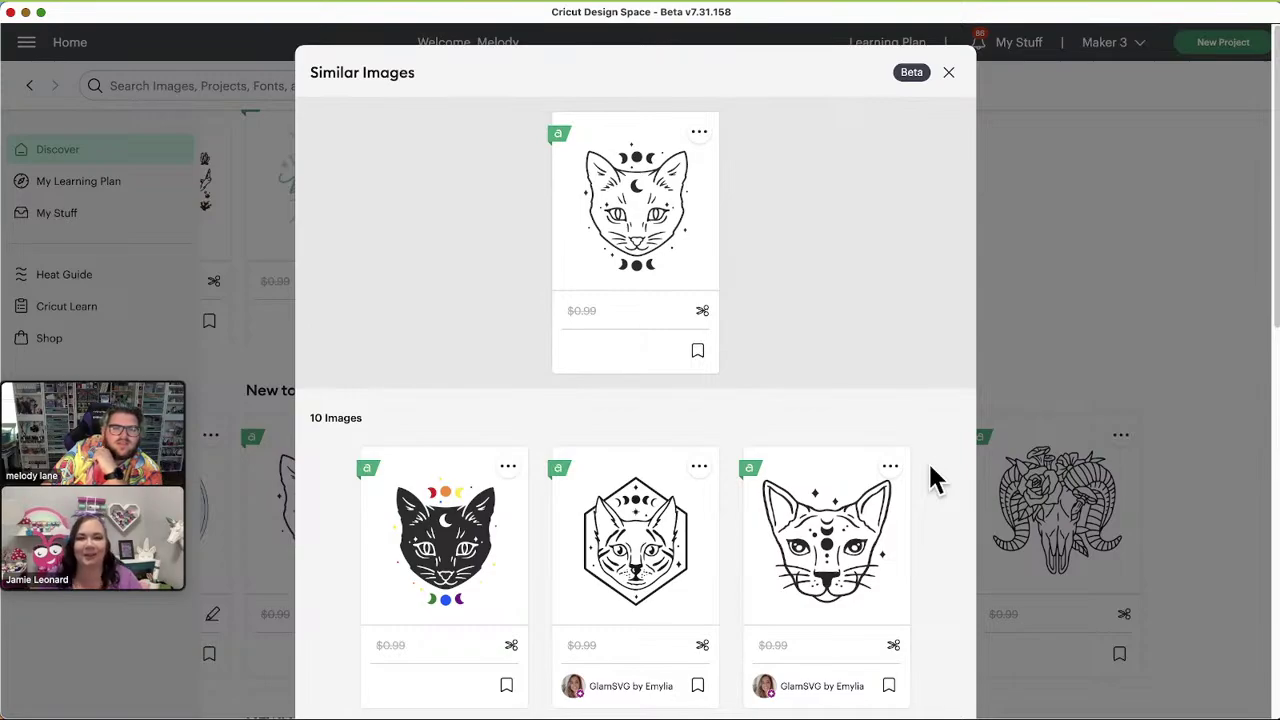
Examine all the cat designs similar to Cat With Moon Phases, close the results and go back up to Featured Images
scroll(930, 480, down, 5)
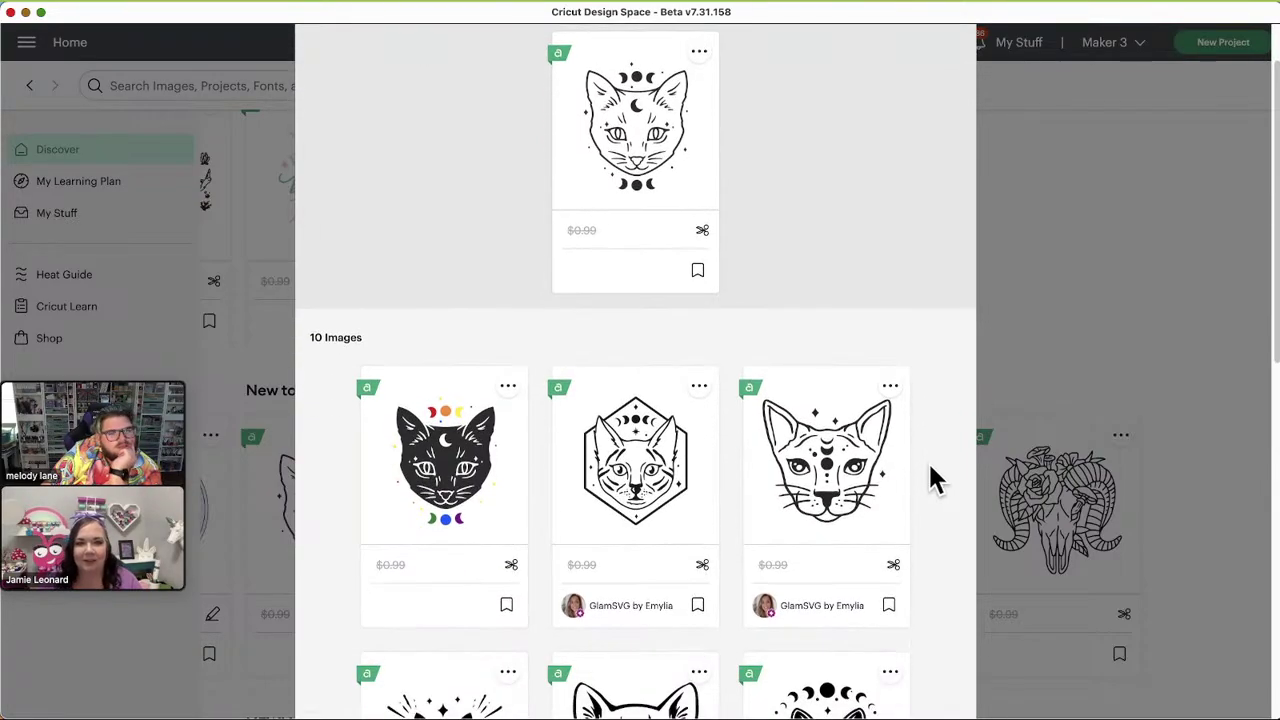
scroll(930, 480, down, 10)
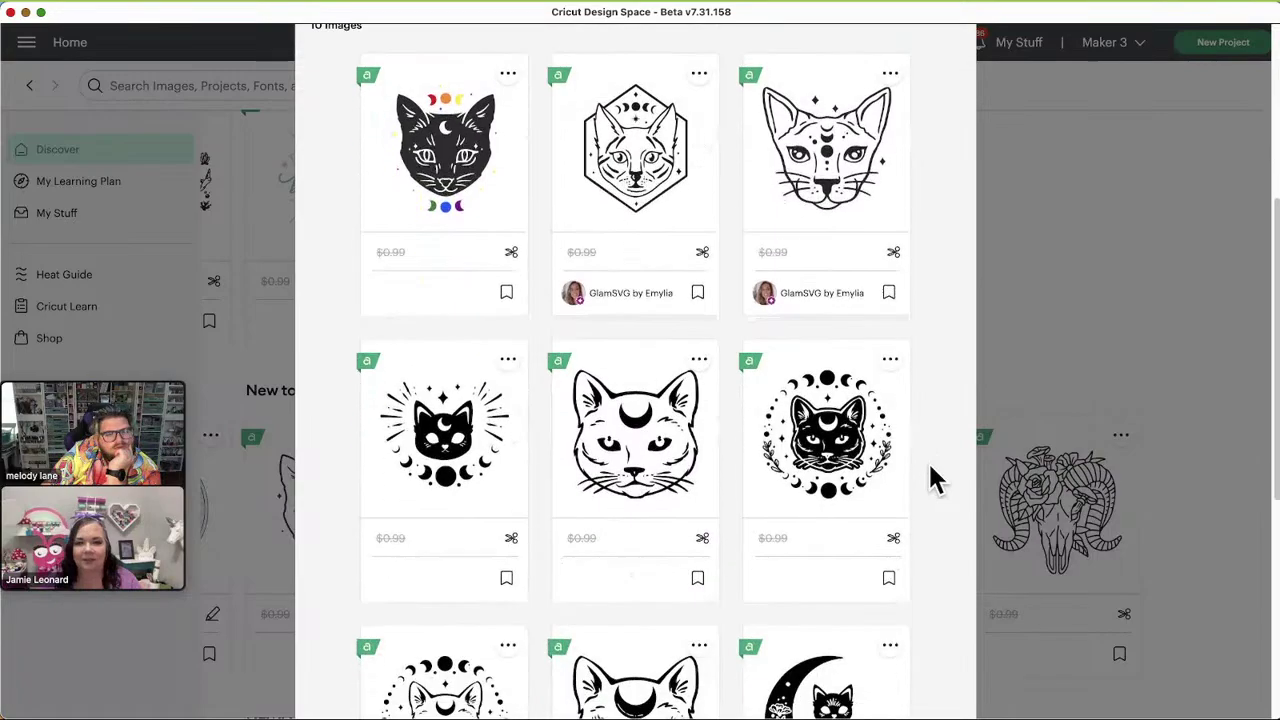
scroll(930, 480, down, 4)
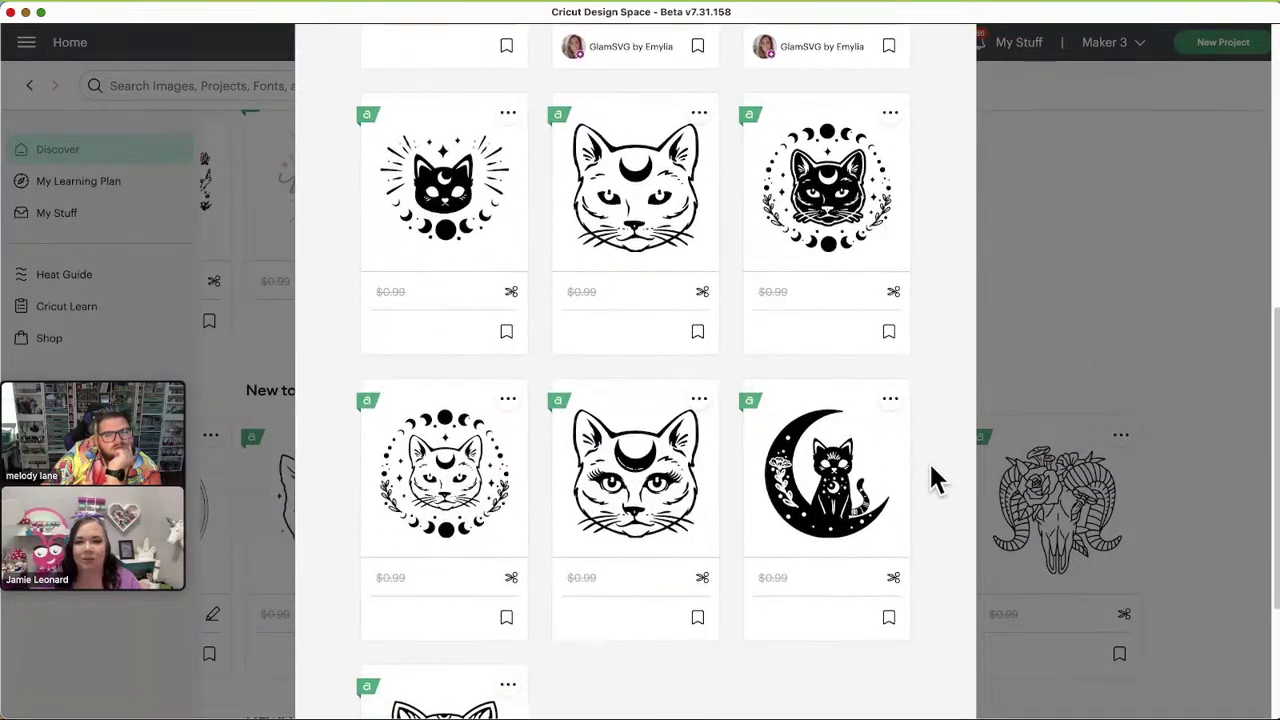
scroll(930, 480, down, 4)
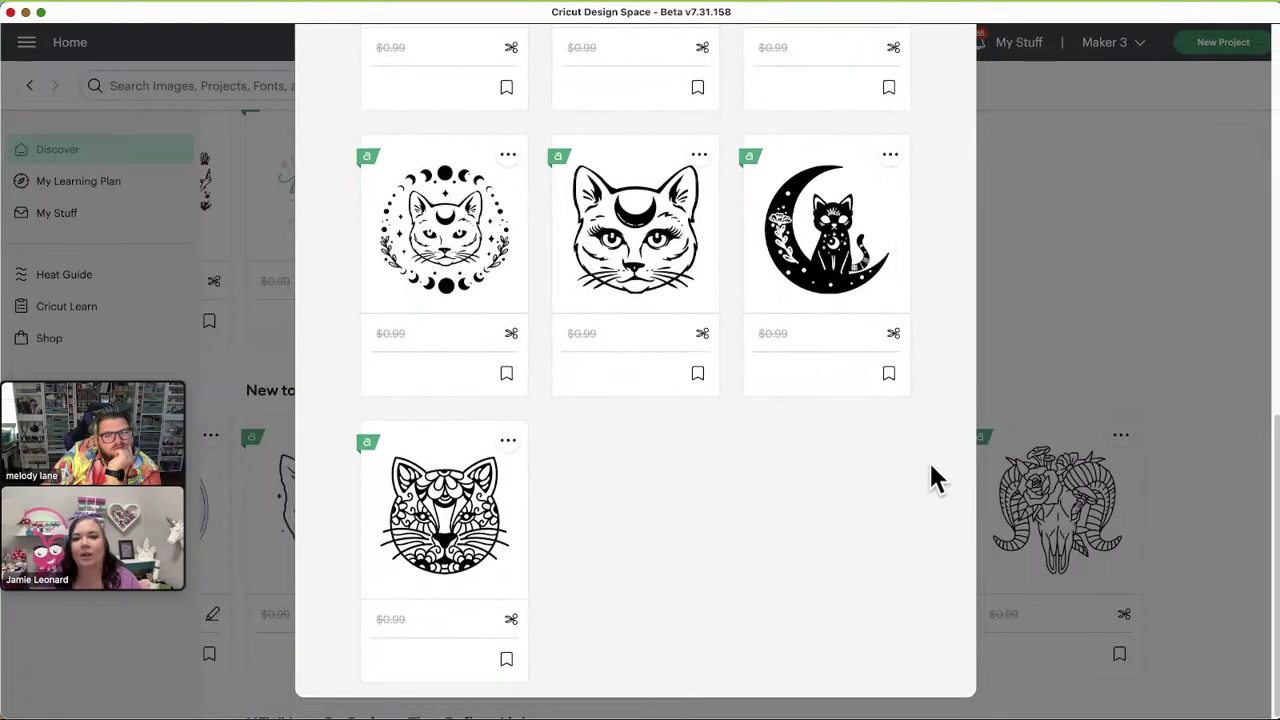
scroll(930, 480, up, 15)
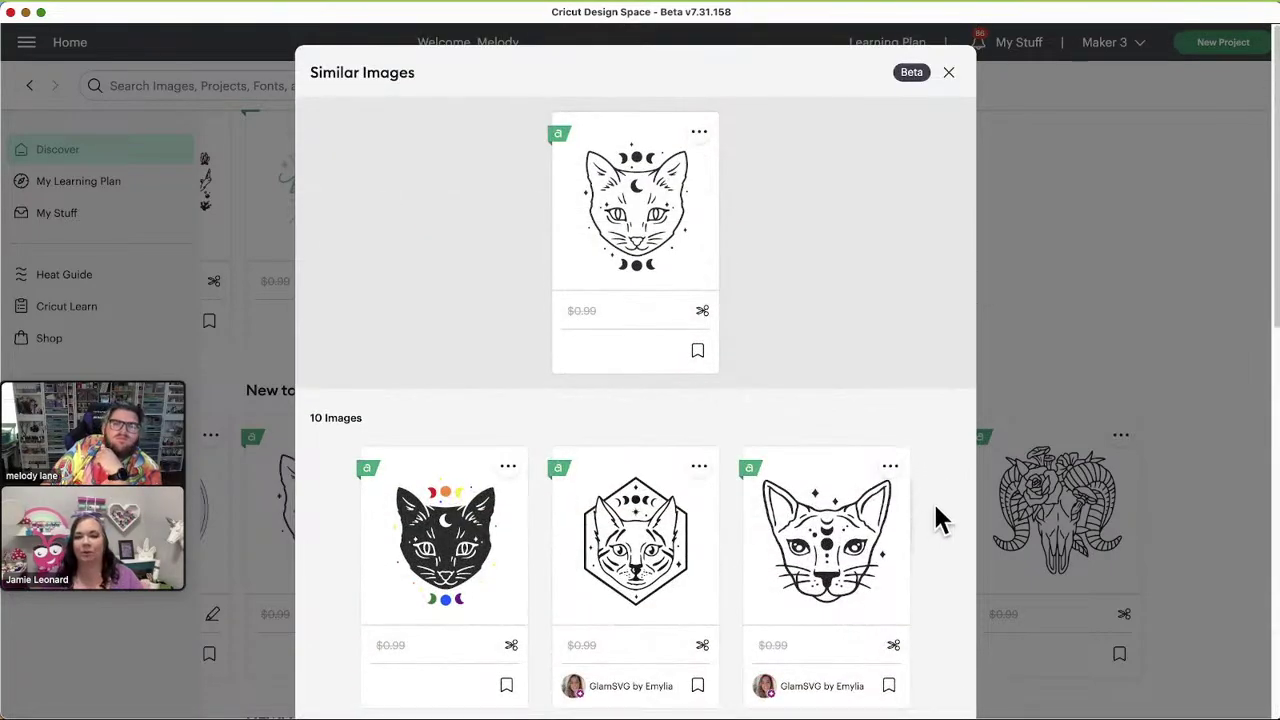
click(947, 74)
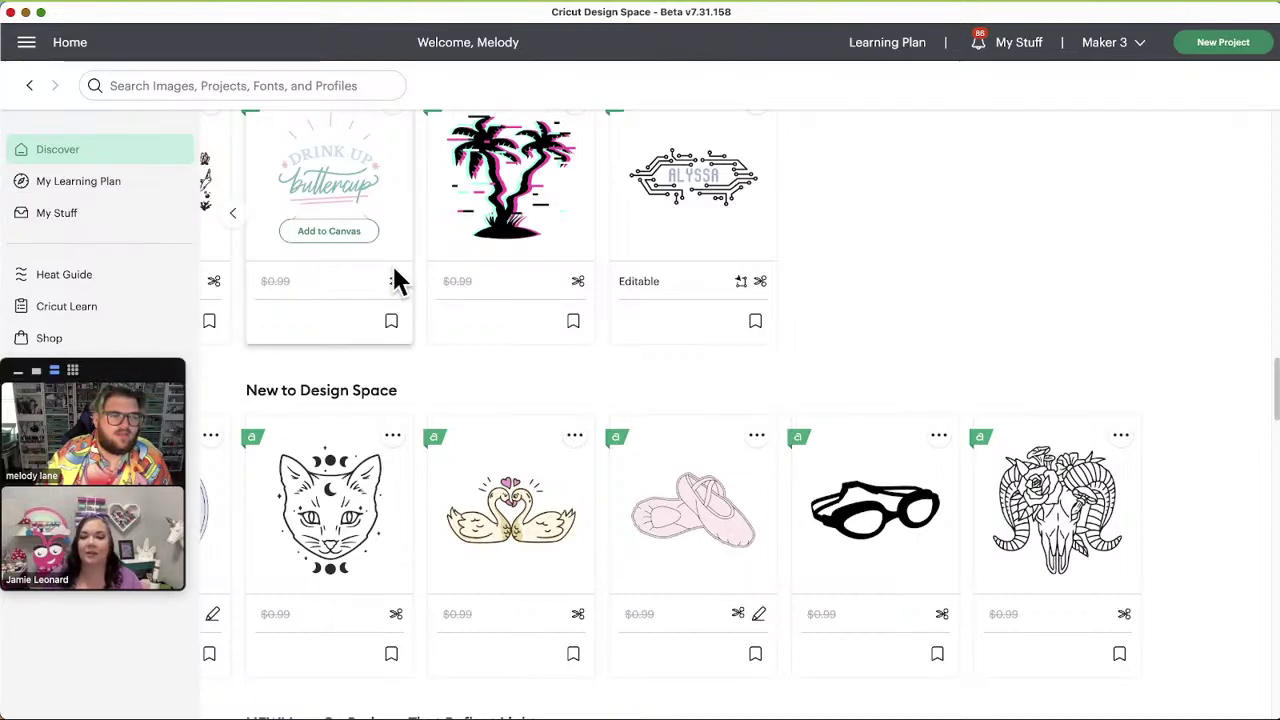
scroll(394, 277, up, 5)
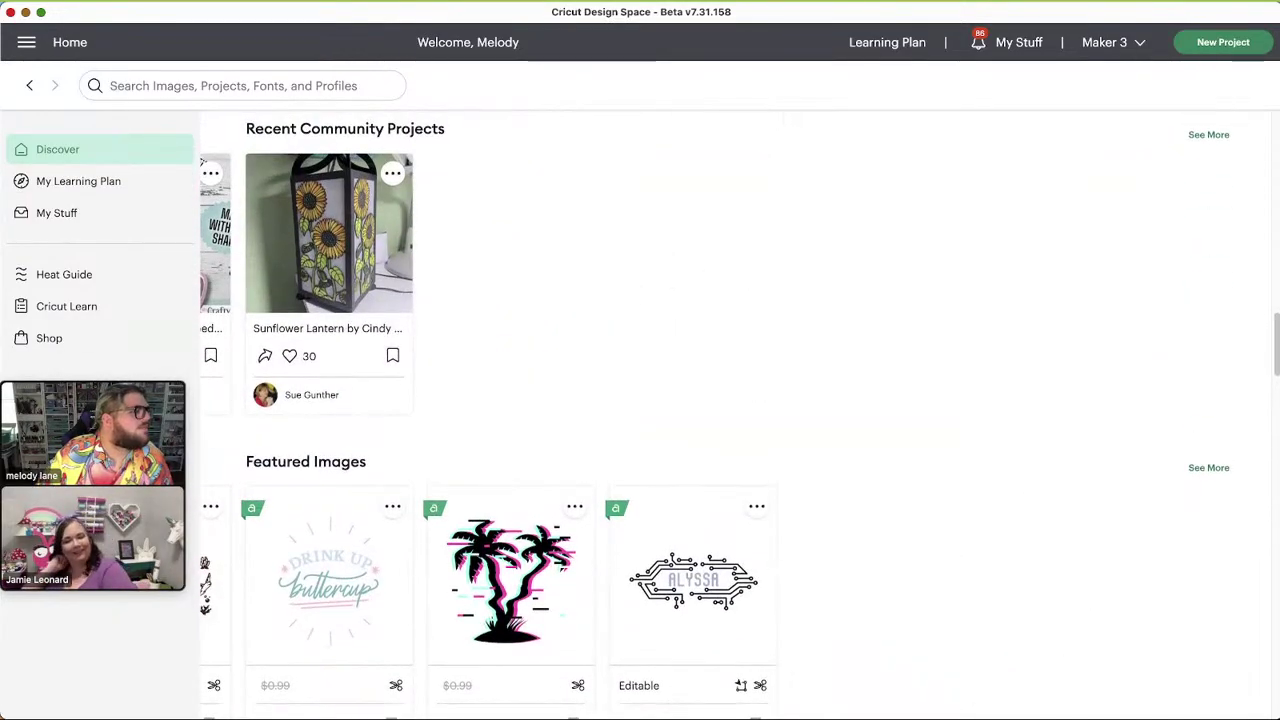